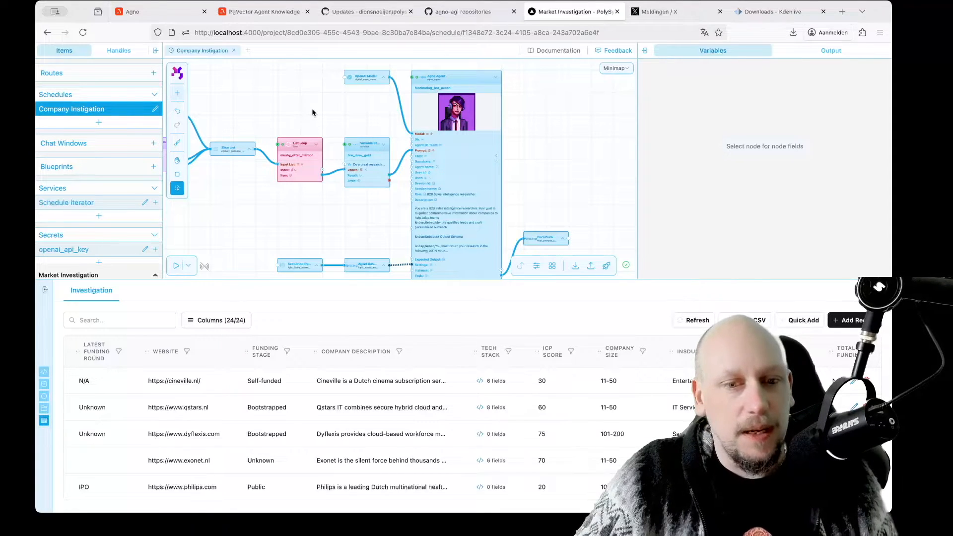
Step: Examine the node flow of the Company Instigation schedule from its first node through the agent to the final outputs
scroll(285, 116, "down", 5)
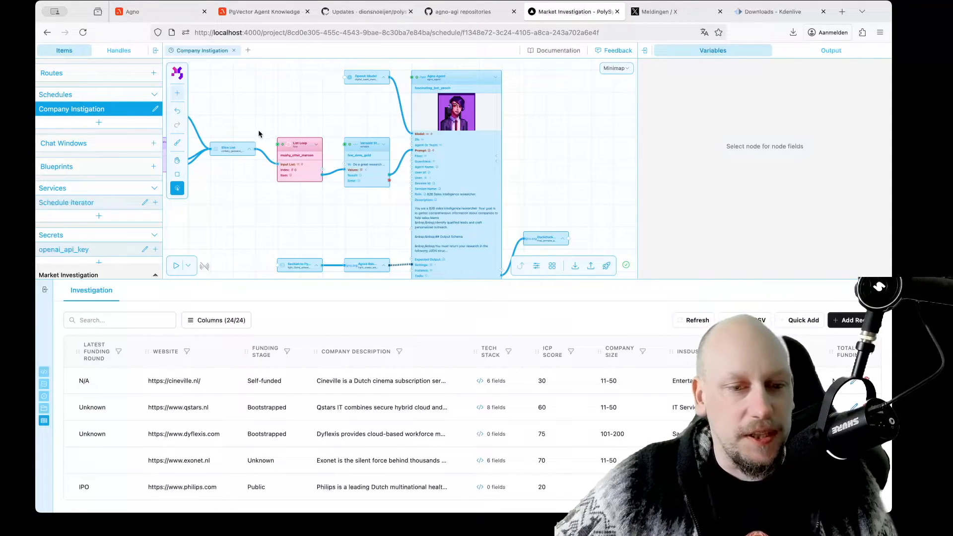
left_click_drag(264, 97, 314, 94)
scroll(461, 104, "up", 2)
scroll(315, 97, "down", 1)
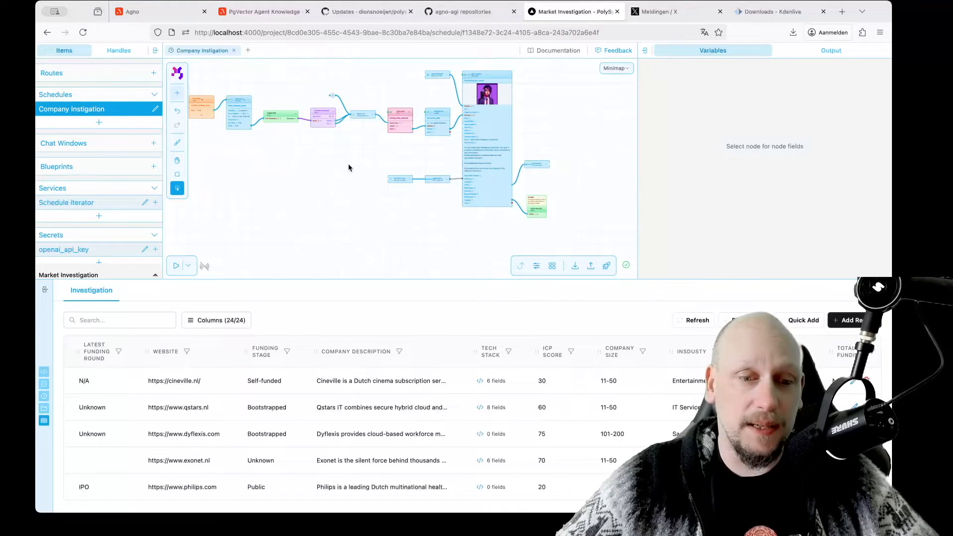
left_click_drag(344, 161, 400, 179)
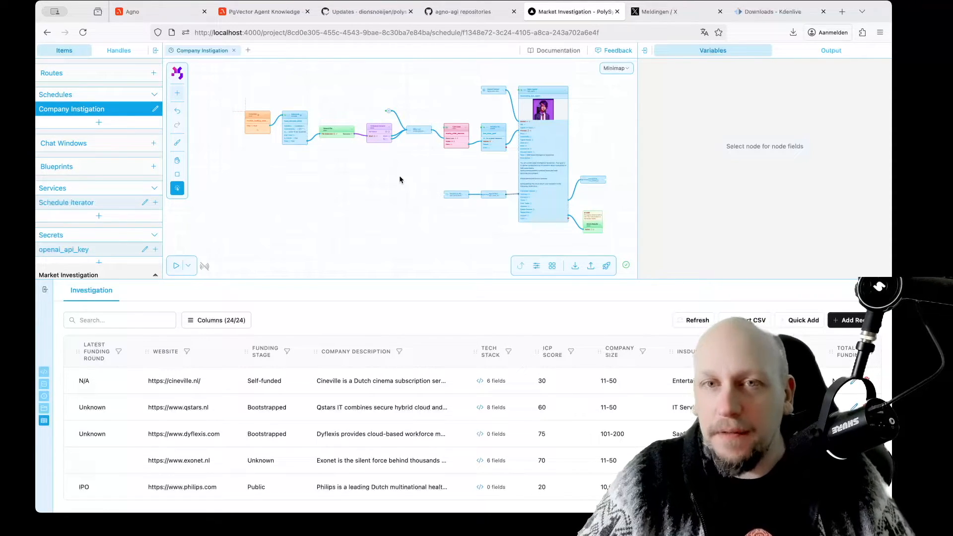
scroll(471, 169, "right", 3)
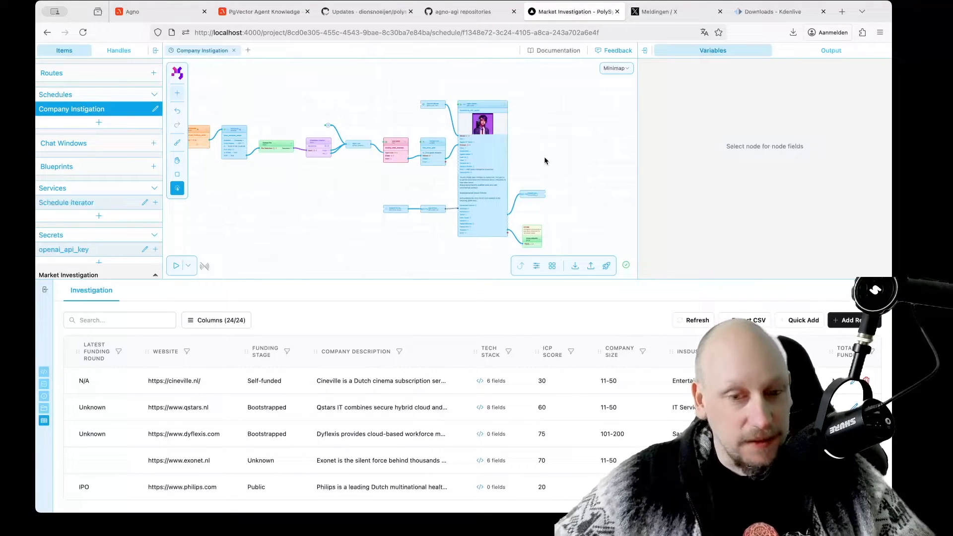
scroll(556, 148, "down", 3)
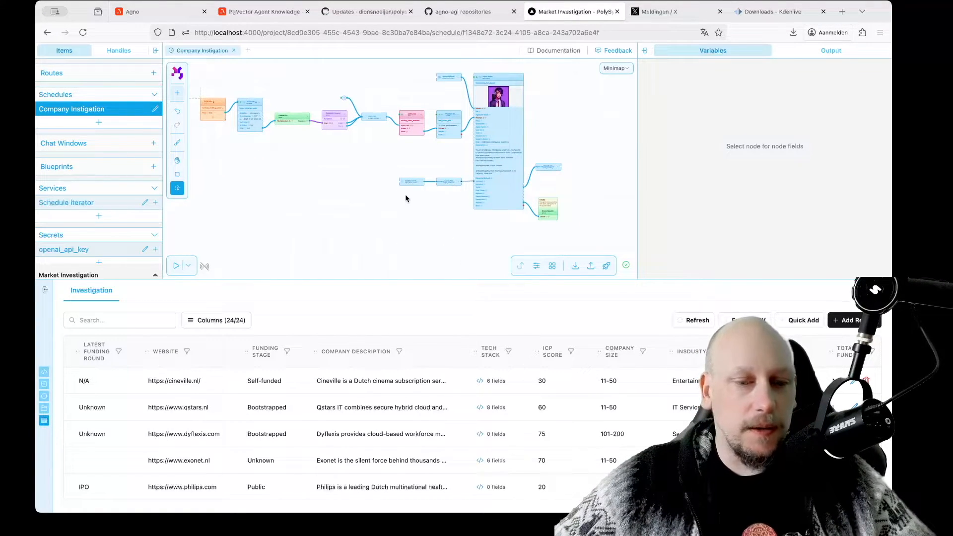
Step: Look over the first columns of the Investigation records table, including website, funding stage and company description
left_click_drag(304, 299, 343, 260)
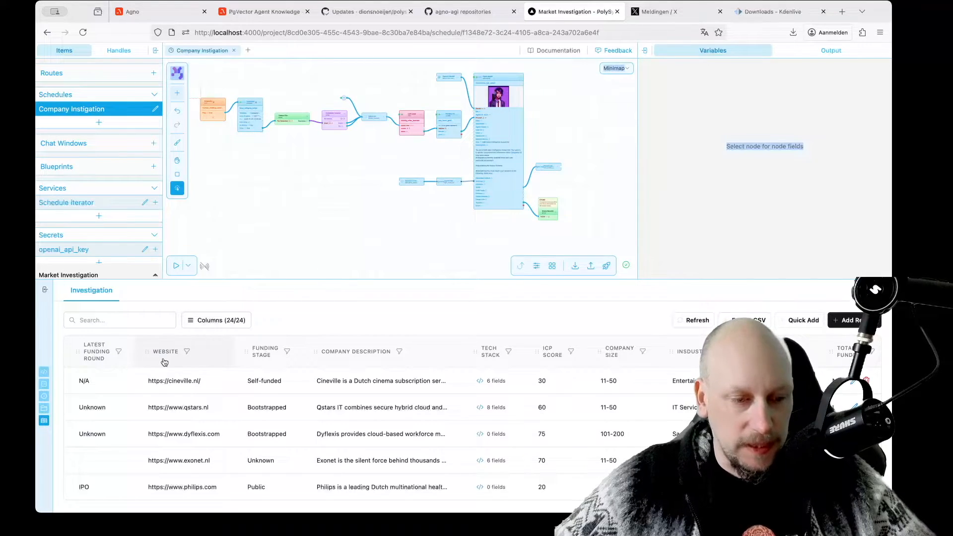
scroll(168, 360, "right", 10)
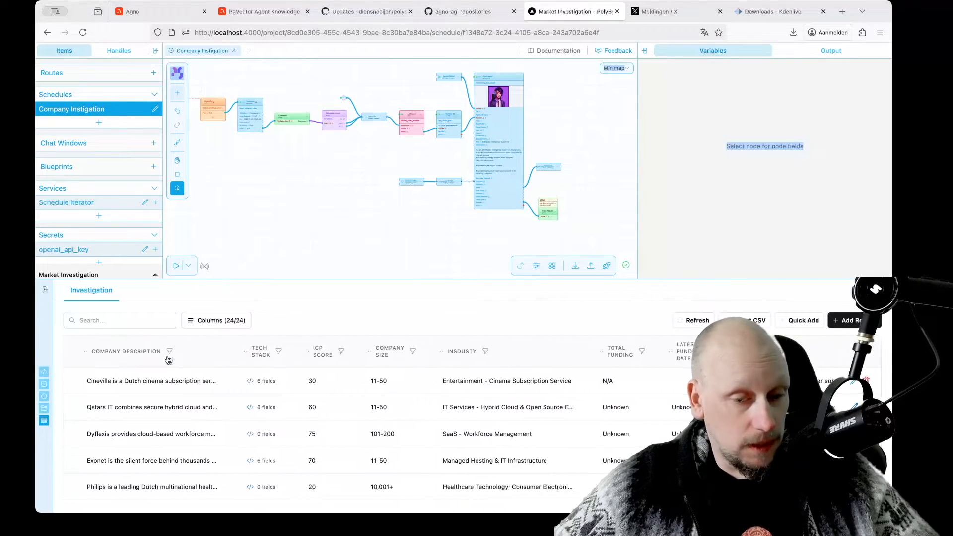
scroll(167, 360, "left", 10)
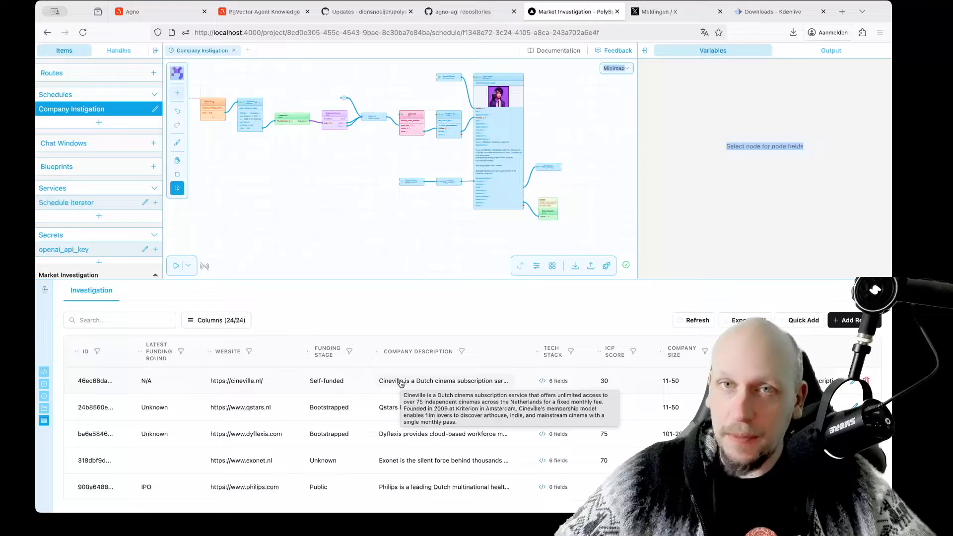
scroll(379, 383, "left", 5)
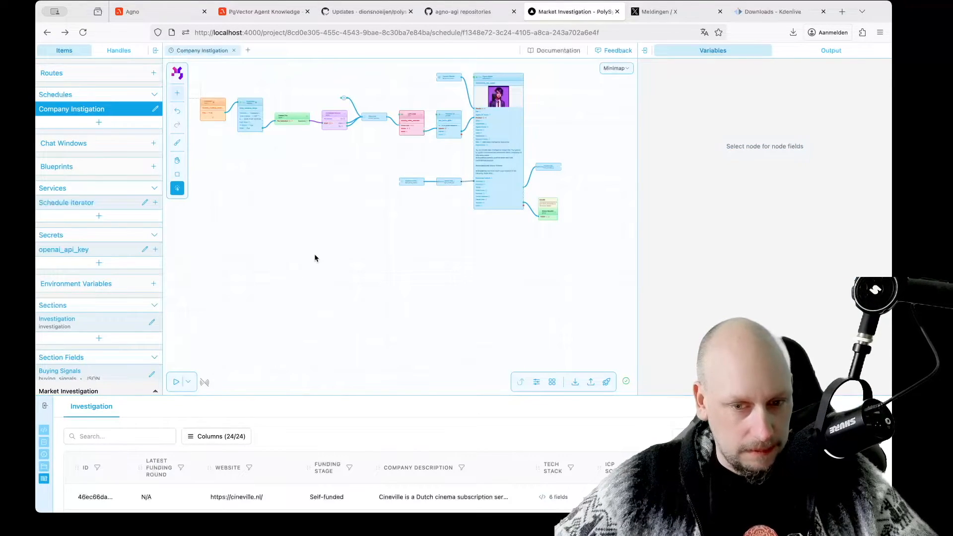
Step: Enlarge the Investigation records pane so all company records fit, and fit the workflow overview above it
scroll(339, 236, "up", 5)
left_click_drag(373, 397, 377, 203)
scroll(375, 136, "up", 3)
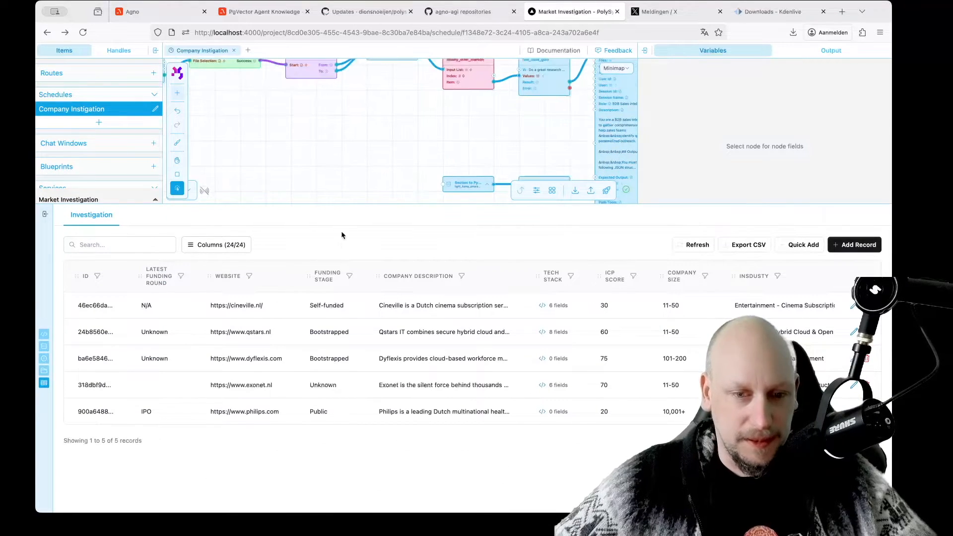
scroll(354, 156, "down", 5)
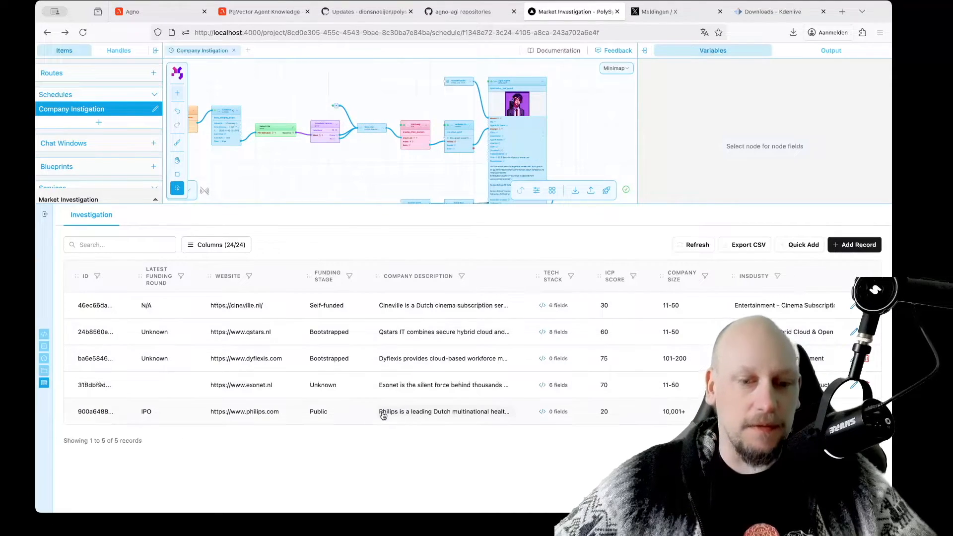
Step: Examine the researched company columns in the Investigation table, from tech stack and ICP score through buying signals and recommended action
scroll(404, 336, "right", 1)
scroll(404, 335, "right", 15)
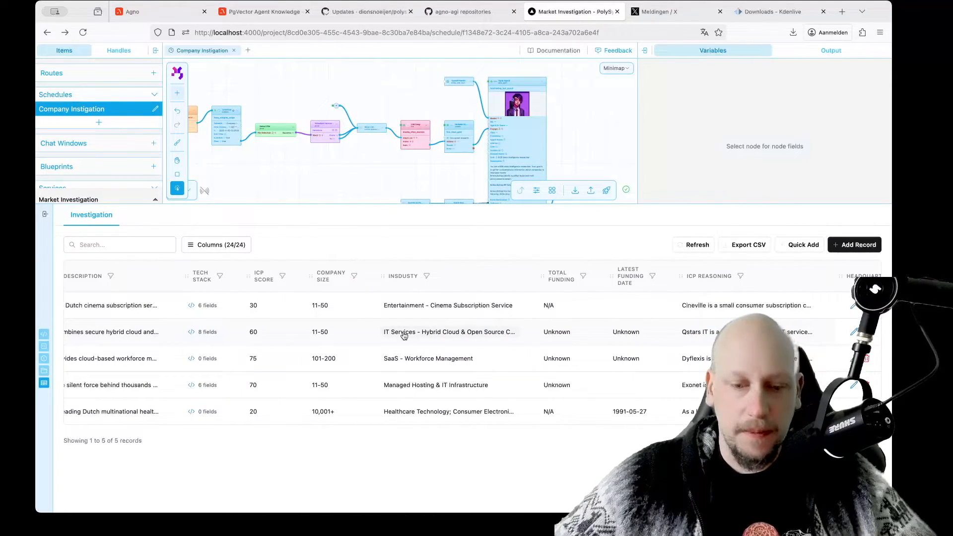
scroll(400, 332, "left", 9)
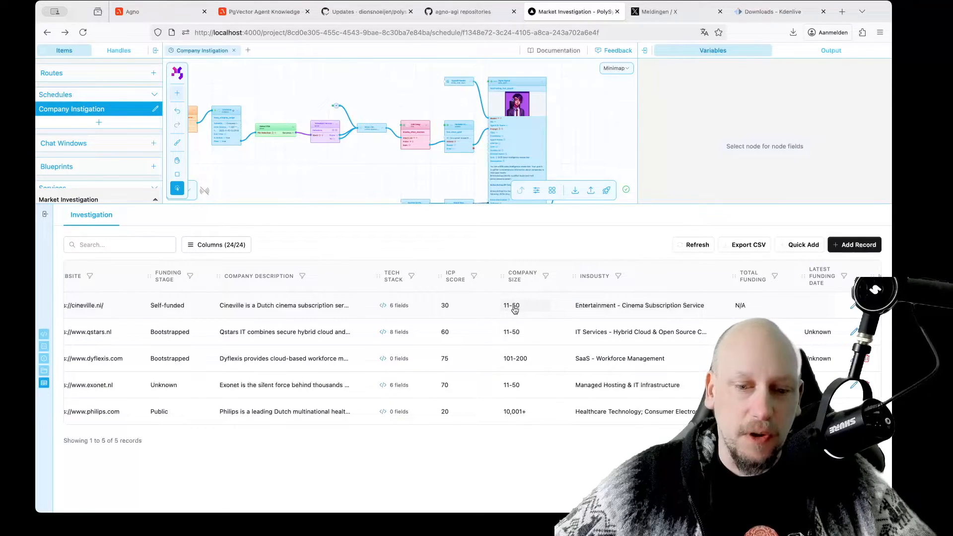
scroll(449, 313, "right", 12)
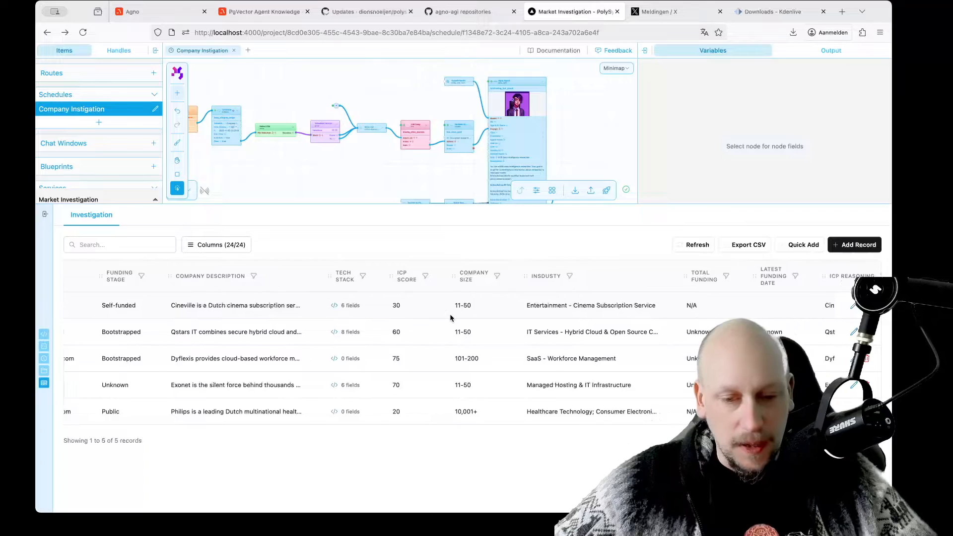
scroll(449, 314, "left", 12)
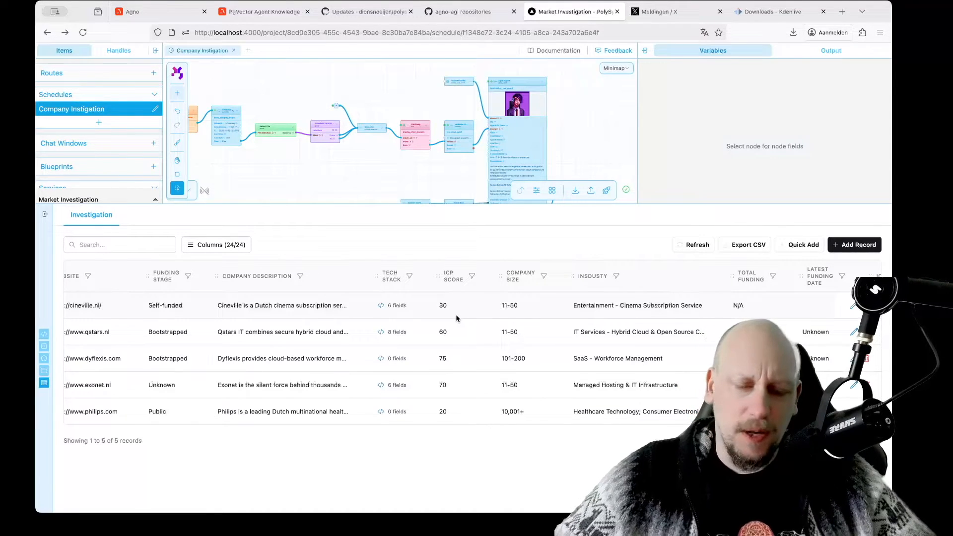
scroll(456, 314, "left", 1)
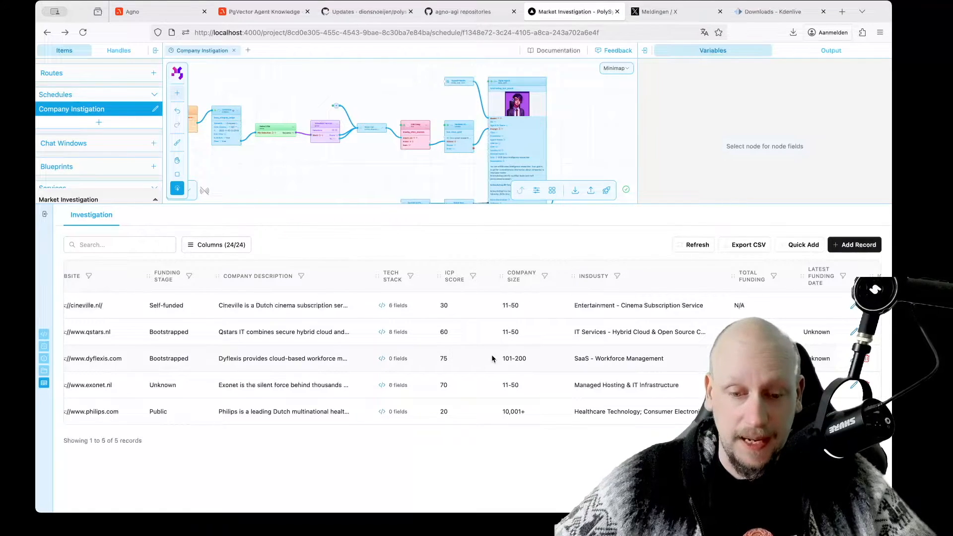
scroll(491, 354, "right", 7)
scroll(491, 354, "right", 5)
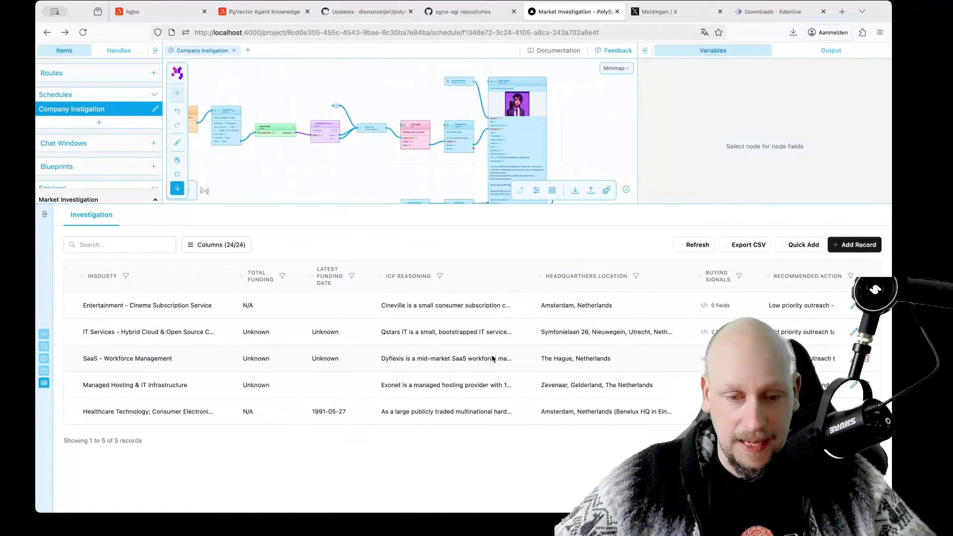
scroll(496, 365, "right", 3)
scroll(496, 365, "right", 3)
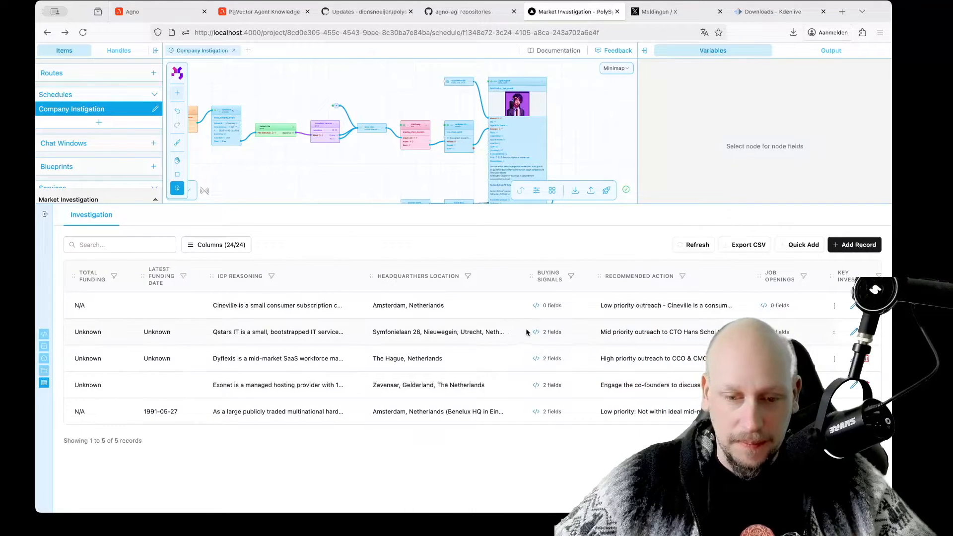
scroll(534, 353, "right", 4)
scroll(533, 352, "right", 1)
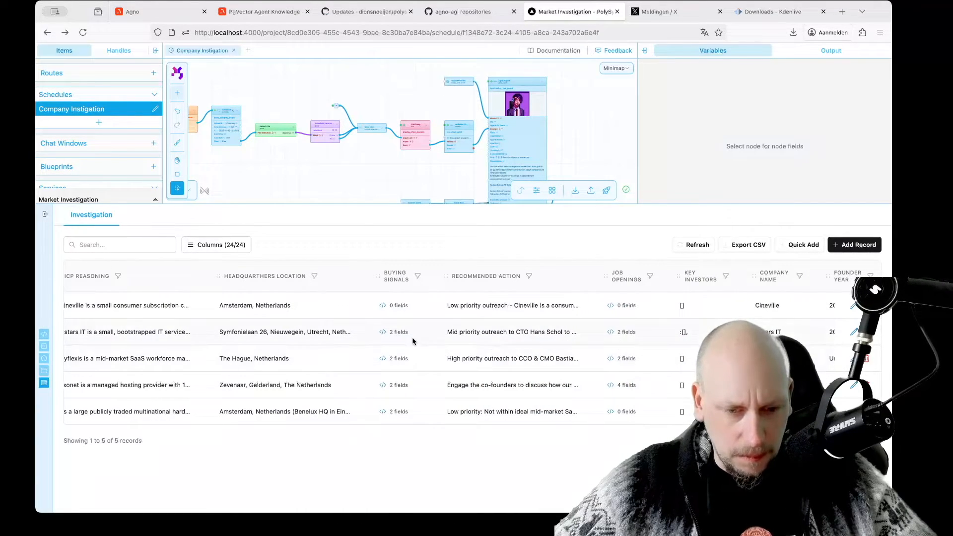
Step: View the buying signals JSON data of the Qstars IT record and close it again
left_click(397, 331)
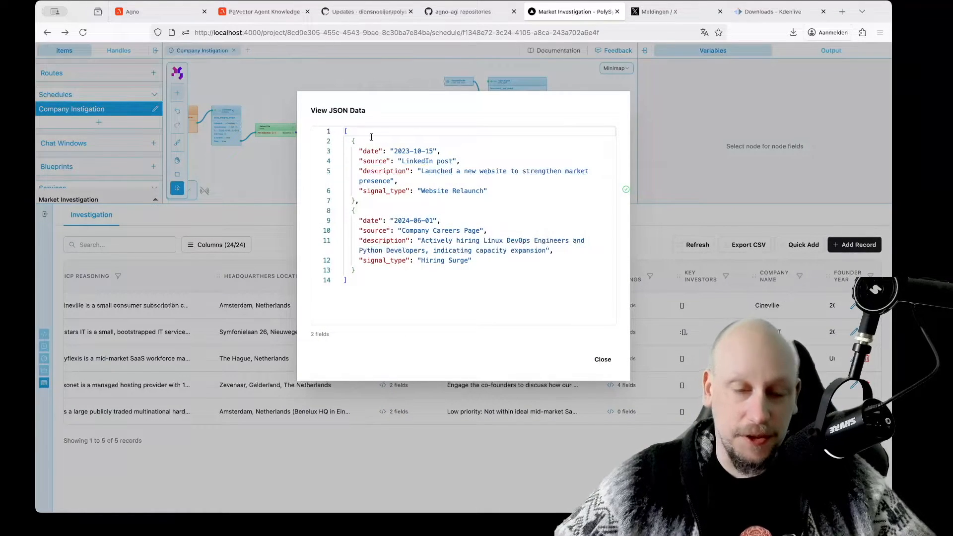
left_click_drag(353, 141, 379, 268)
left_click(602, 359)
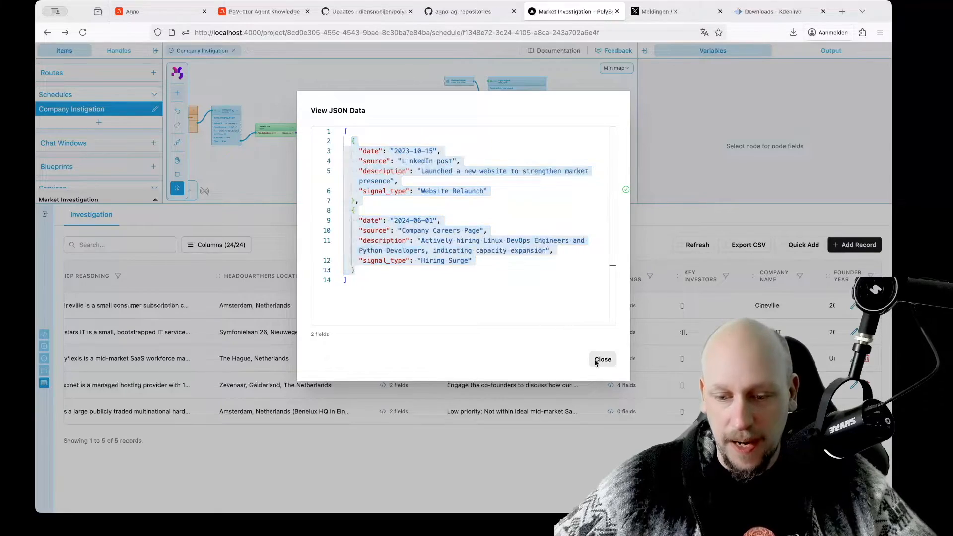
Step: Review the remaining Investigation columns, such as job openings, key investors, recent news and key people, and the end of the workflow
scroll(606, 358, "right", 10)
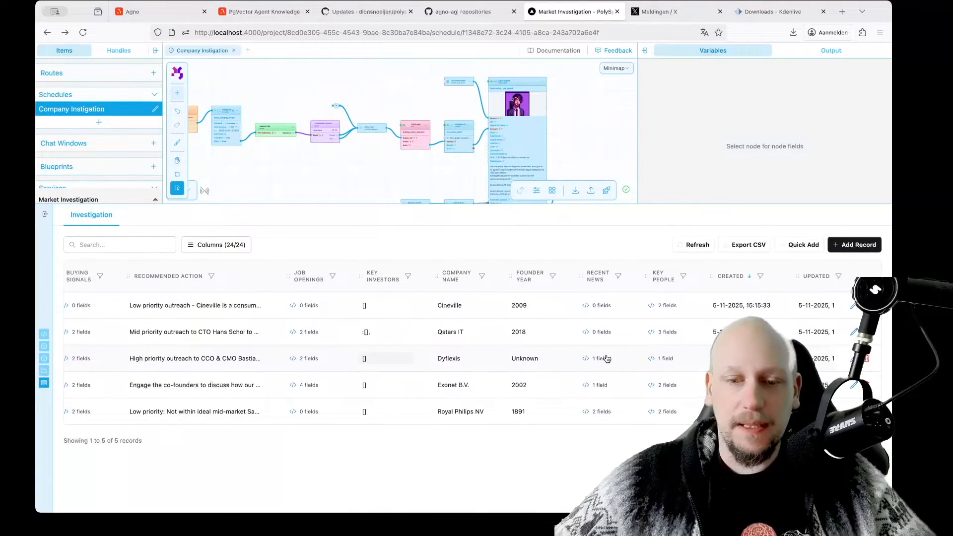
scroll(606, 358, "right", 3)
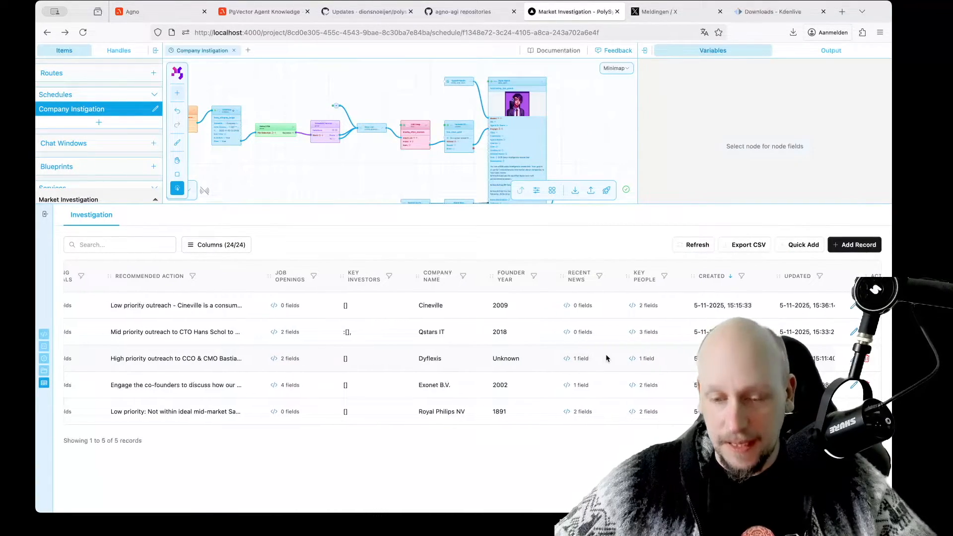
scroll(567, 354, "left", 15)
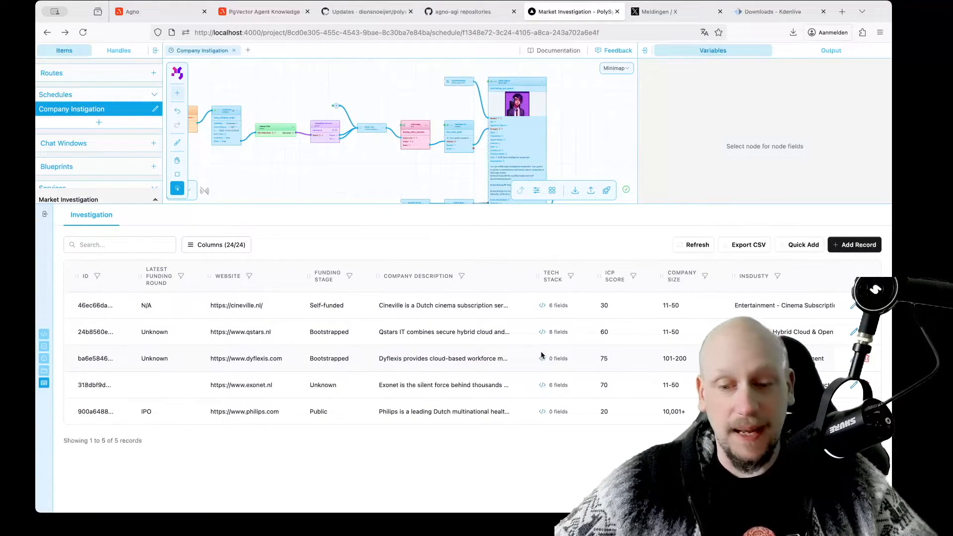
left_click_drag(570, 143, 421, 100)
scroll(466, 340, "right", 15)
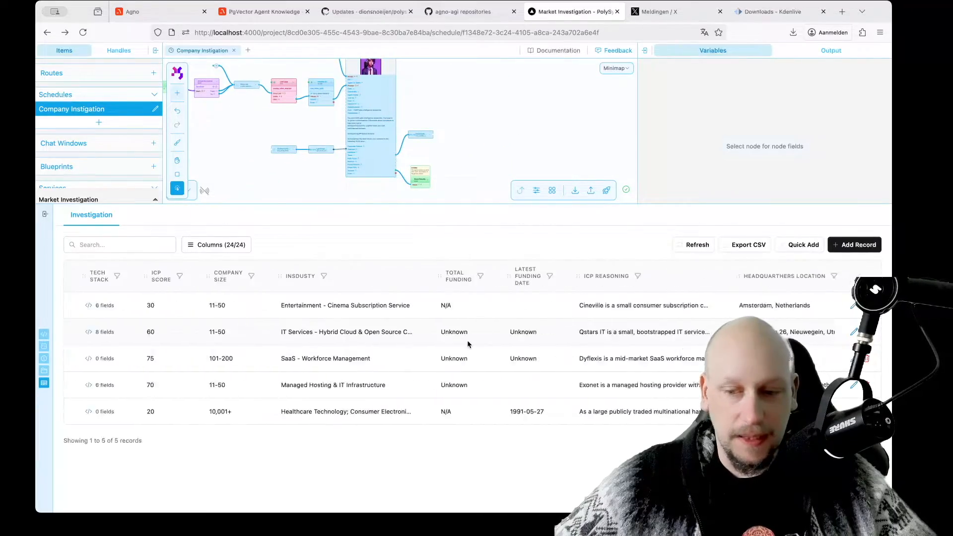
scroll(466, 341, "left", 15)
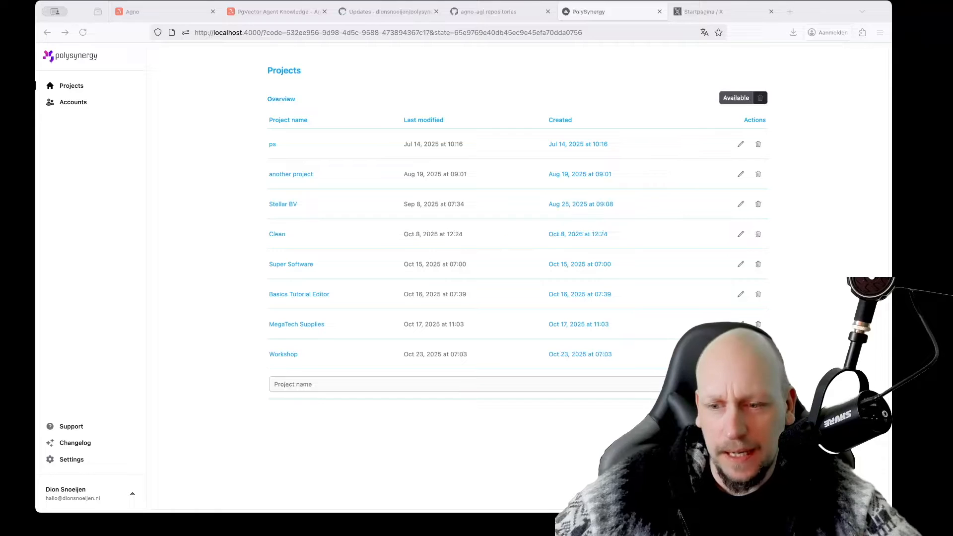
Step: Create a new project named "Market Investigation" and open it
left_click(201, 264)
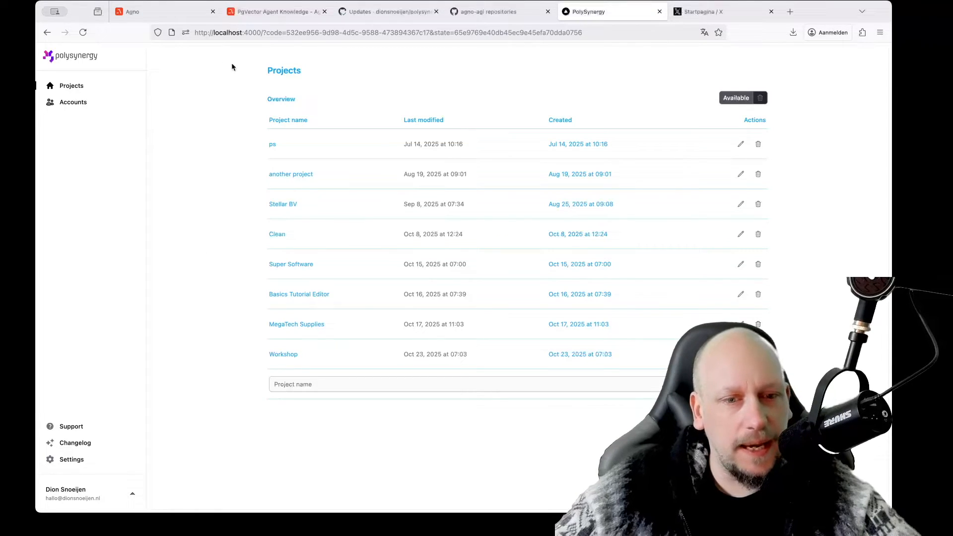
left_click(304, 387)
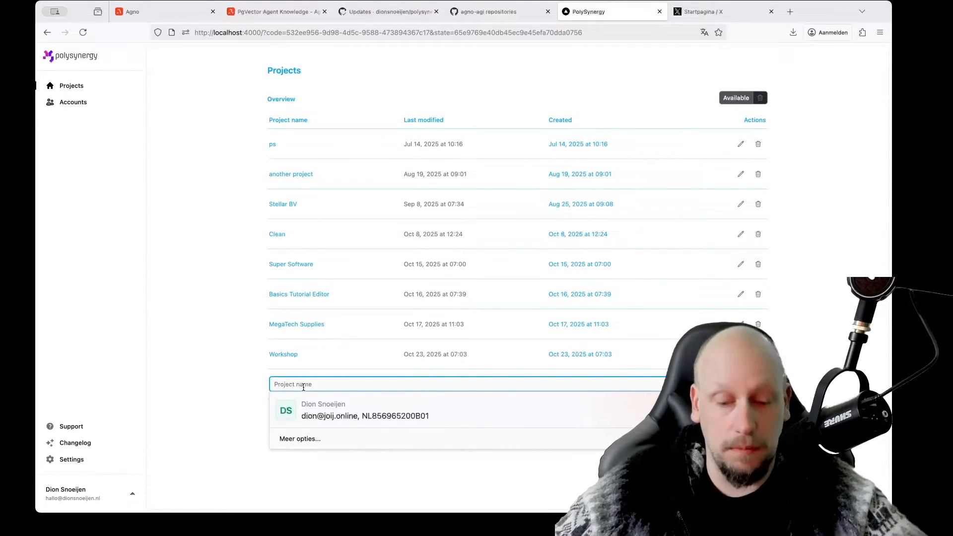
type("Market Investigation")
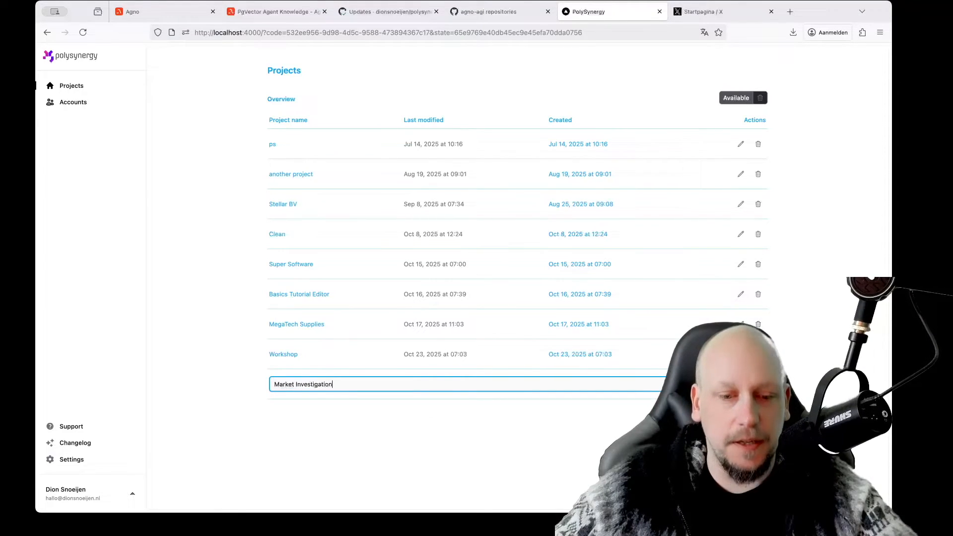
key("Return")
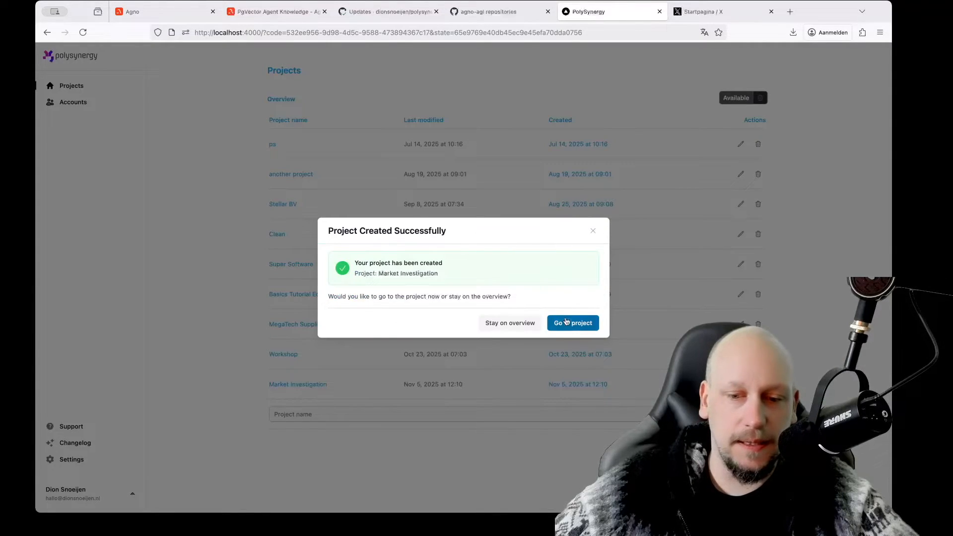
left_click(565, 321)
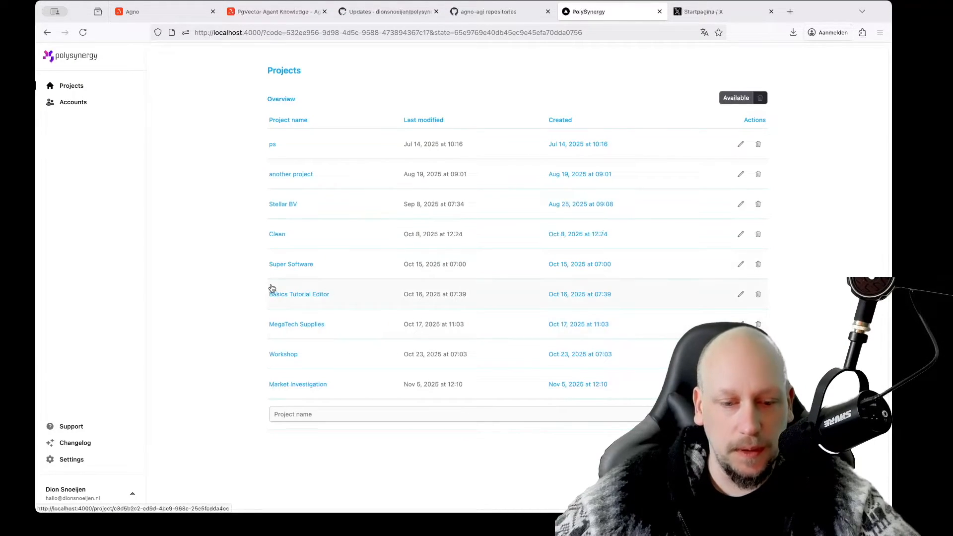
left_click(312, 385)
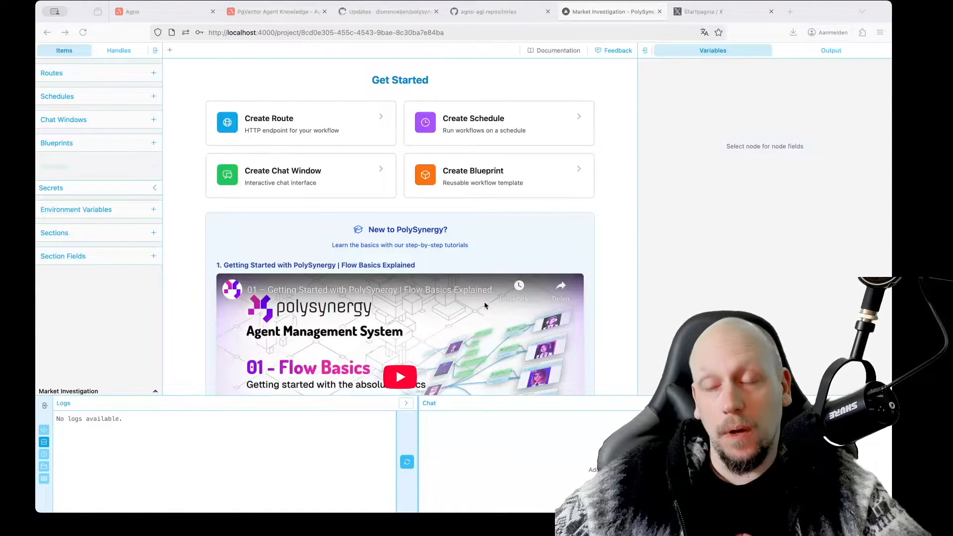
Step: Start a new schedule in the project and name it "Company Instigation"
left_click(475, 122)
left_click(420, 101)
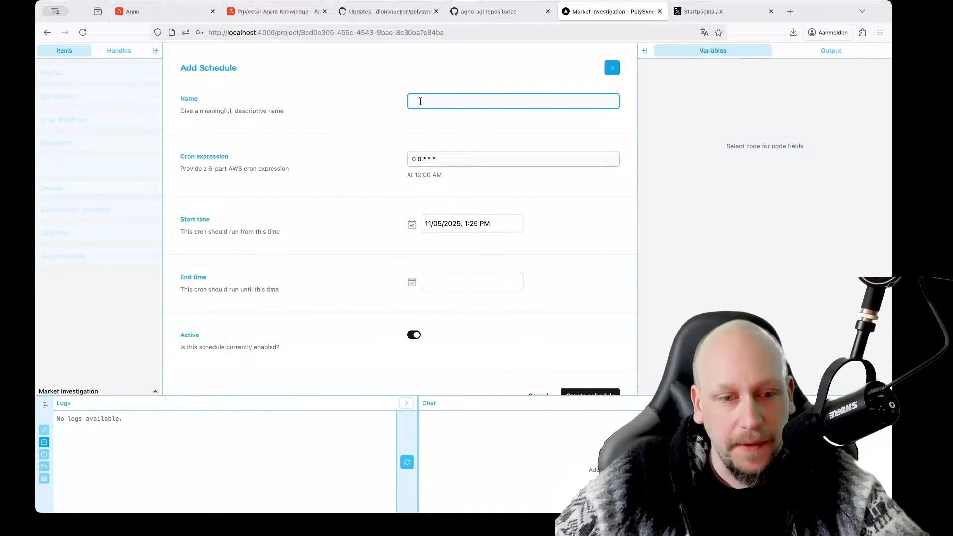
type("Company Inv")
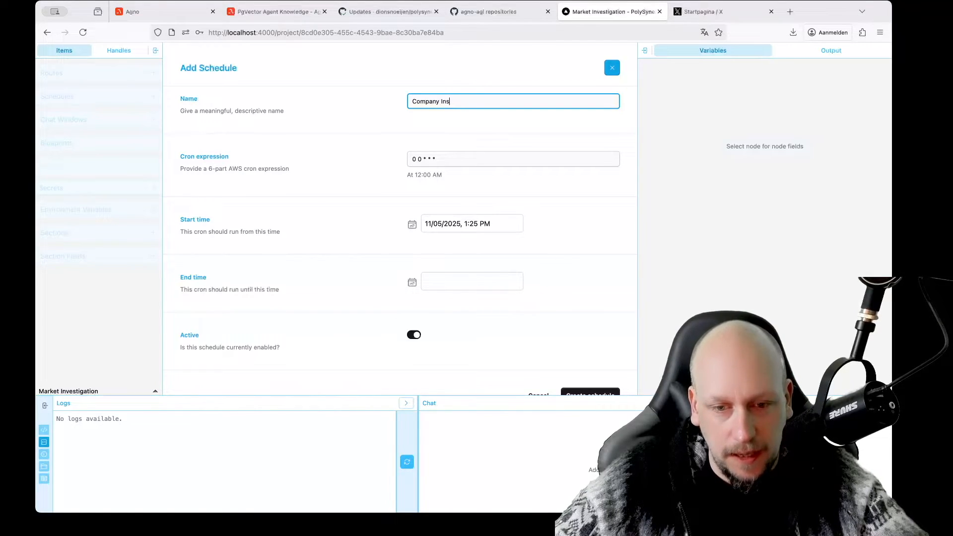
type("tigation")
Step: Set the schedule's cron expression to 0/5 * * * * so it runs every 5 minutes, and create the schedule
left_click(442, 159)
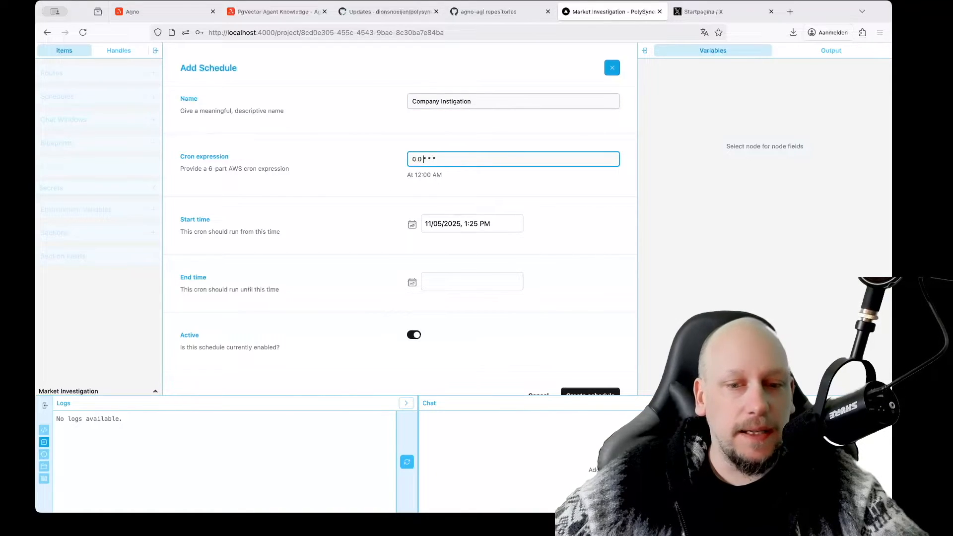
type("/10")
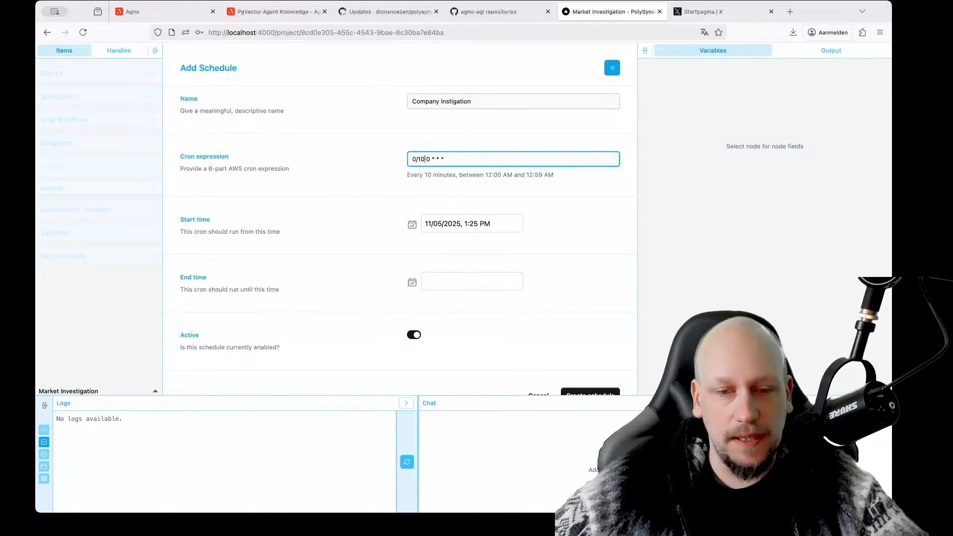
key("BackSpace")
type("*")
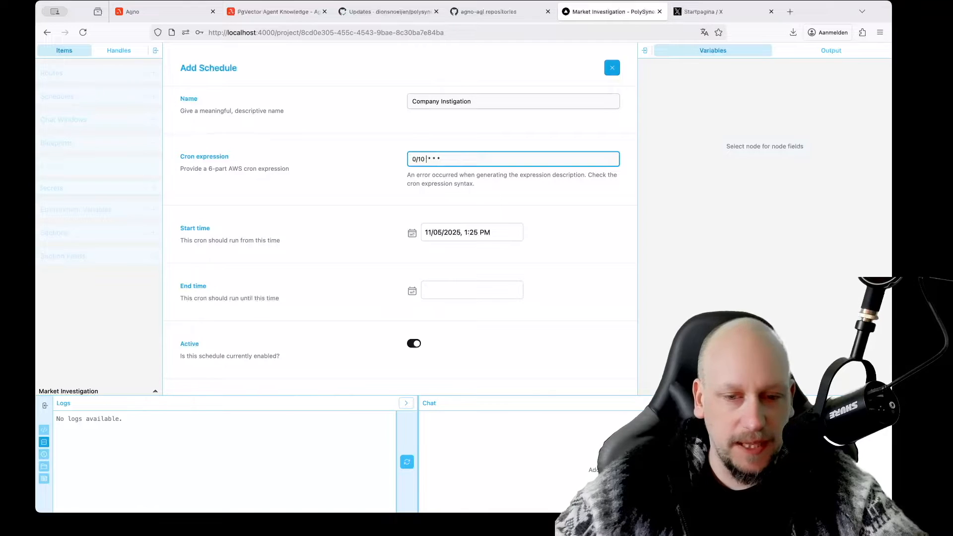
key("BackSpace")
key("BackSpace")
type("5")
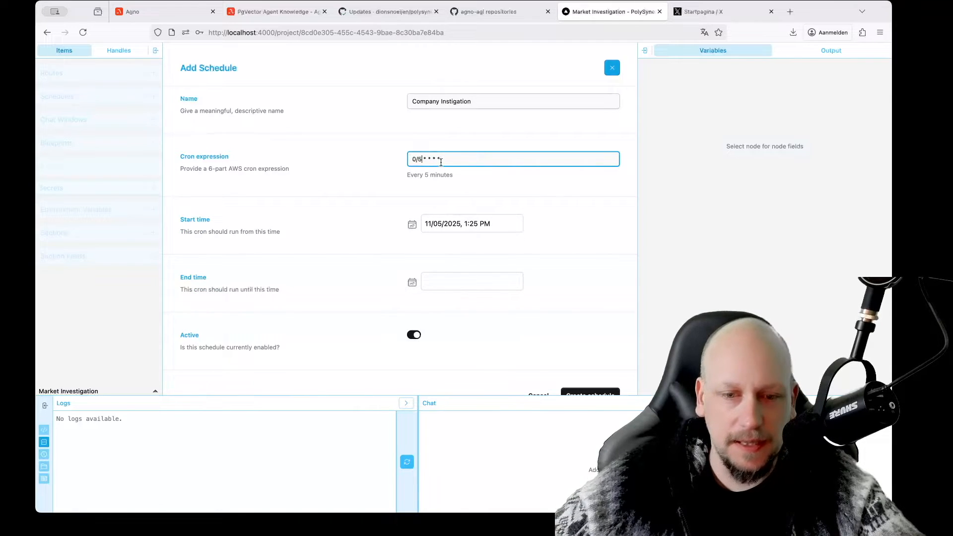
left_click(390, 139)
scroll(390, 139, "down", 1)
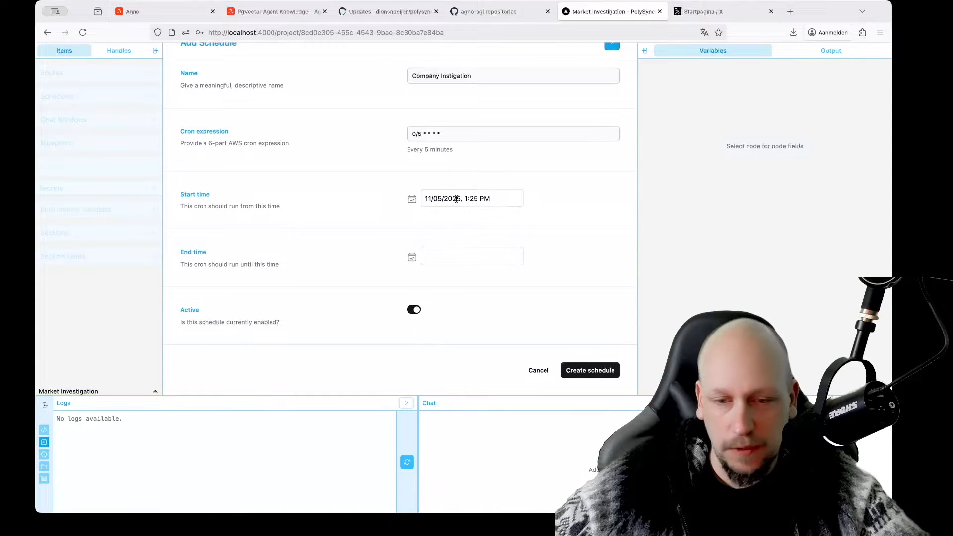
left_click(568, 368)
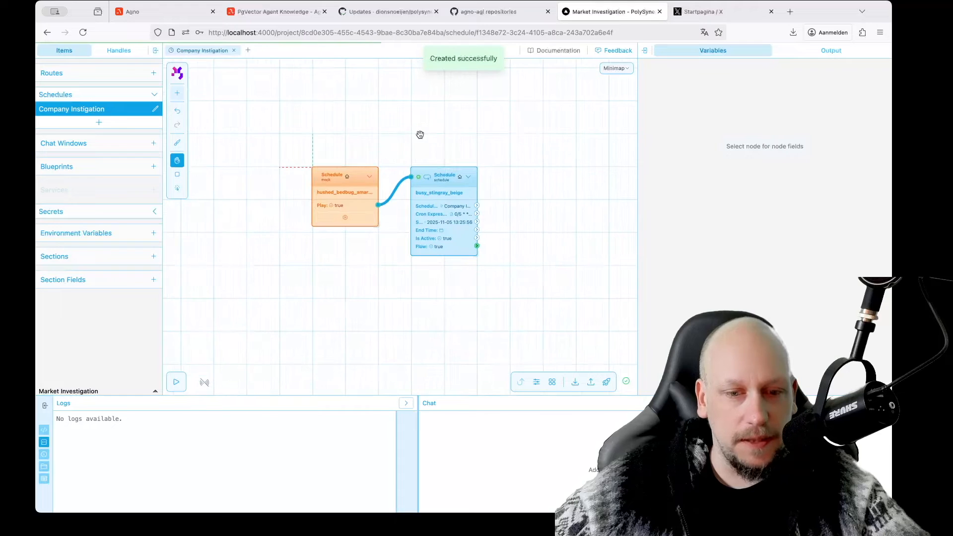
Step: Add an Agno Agent node to the canvas, beyond the two Schedule nodes
left_click(349, 214)
left_click(433, 214)
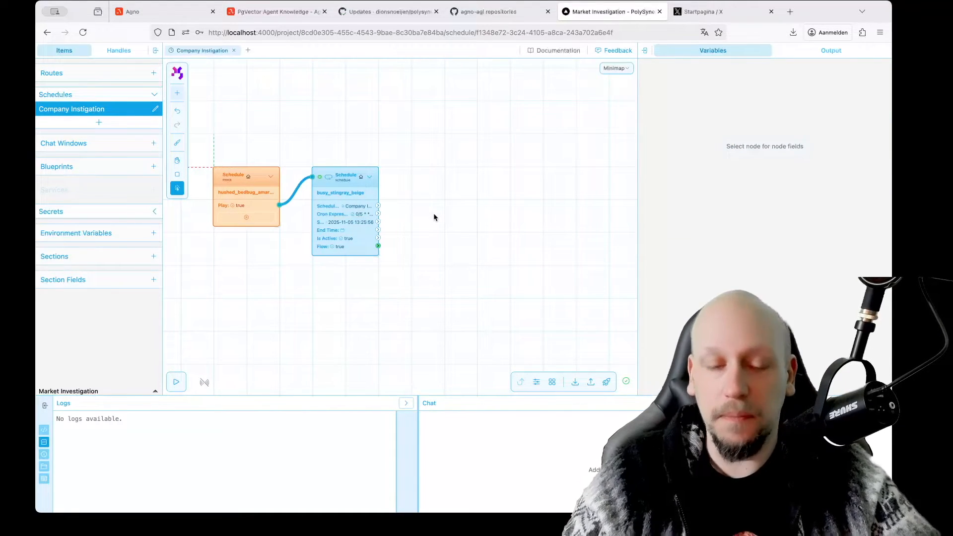
scroll(434, 214, "down", 1)
key("space")
left_click_drag(464, 208, 445, 217)
key("space")
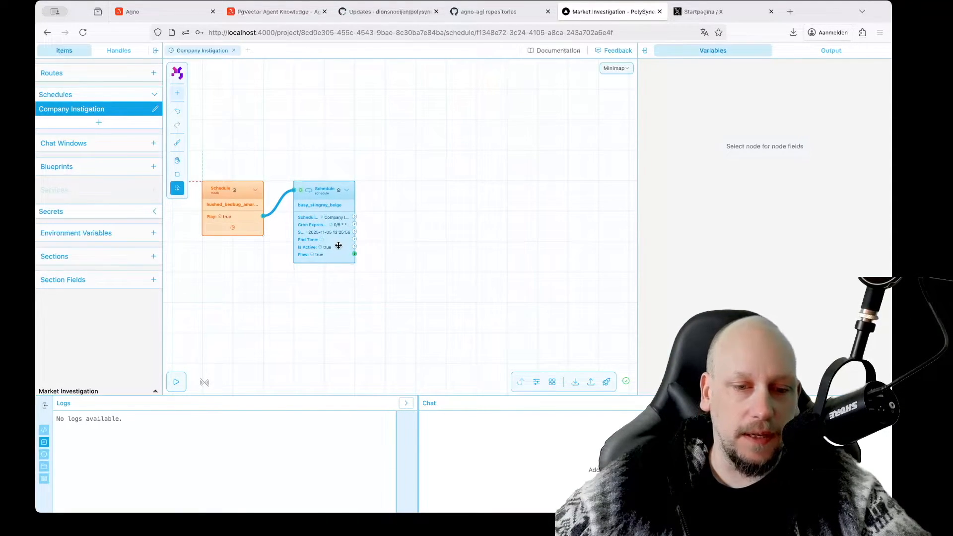
key("space")
left_click_drag(464, 221, 451, 222)
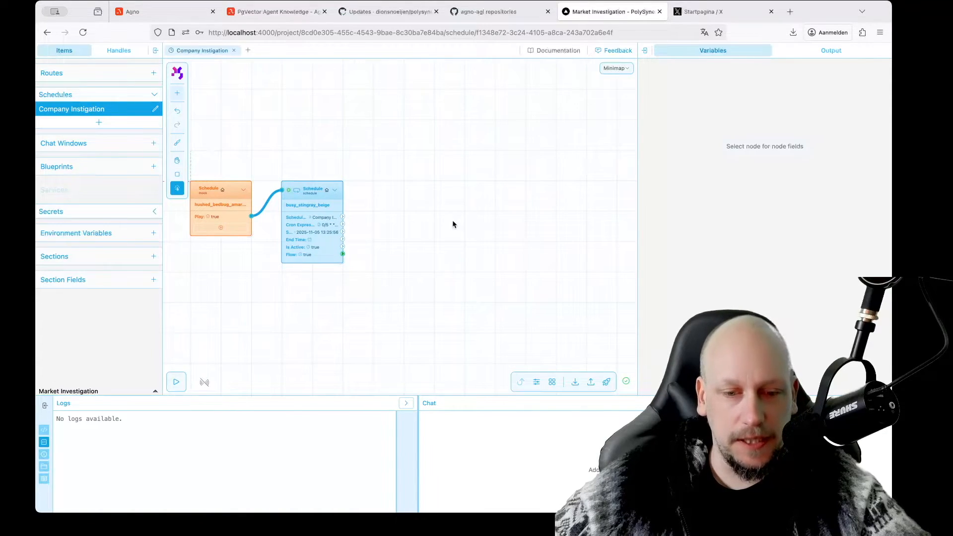
double_click(451, 219)
left_click(453, 220)
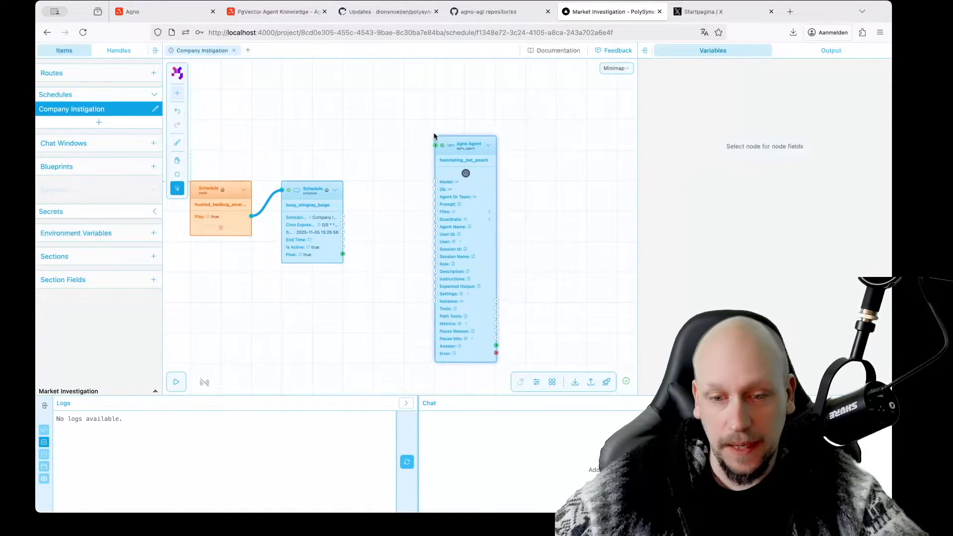
left_click(435, 137)
Step: Add an OpenAI Model node between the Schedule node and the Agno Agent node
double_click(372, 222)
type("mod")
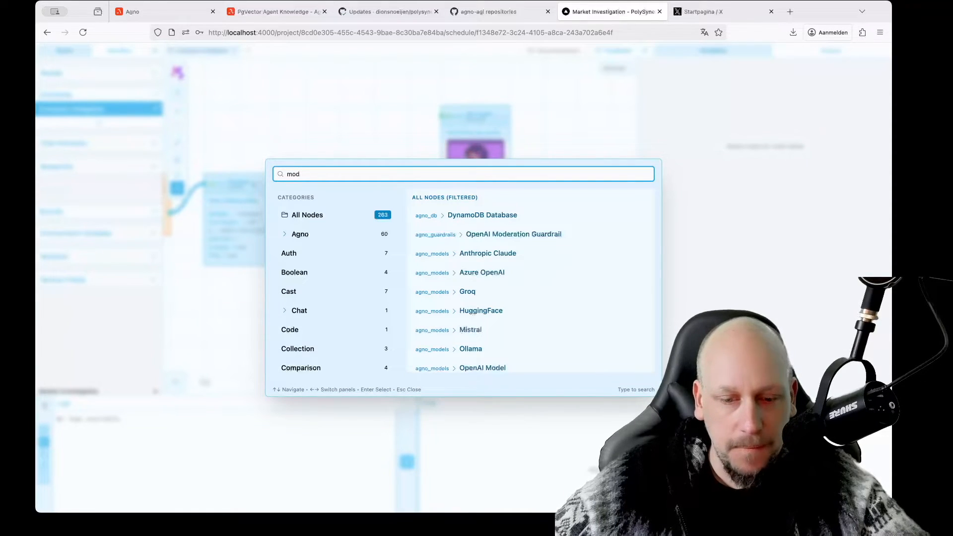
scroll(451, 278, "down", 3)
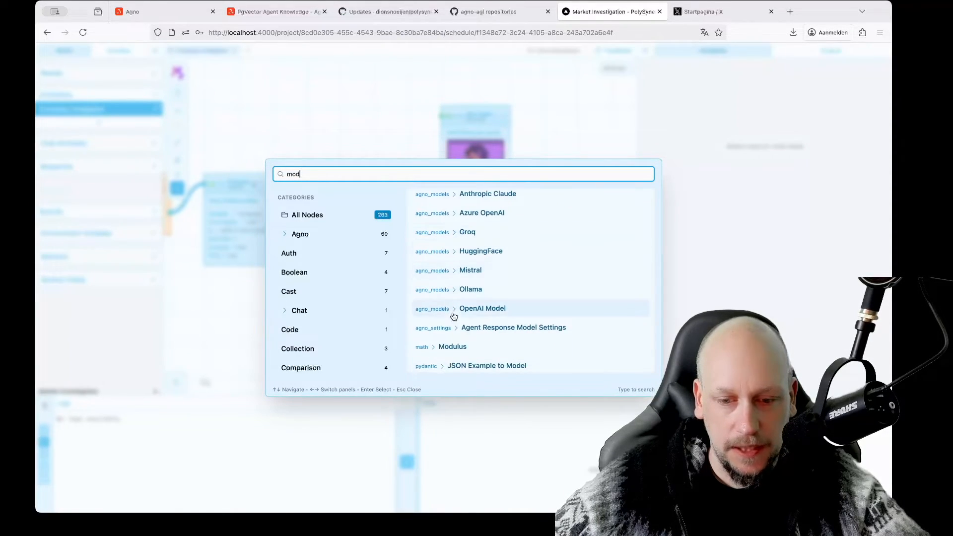
left_click(453, 313)
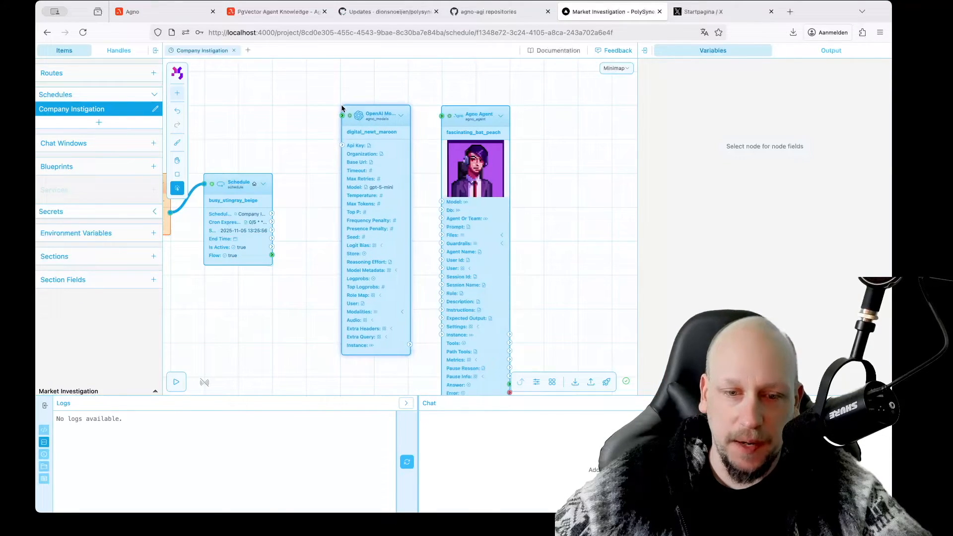
left_click(341, 109)
Step: Search the node library for "mo" and look through the available Agno model providers without adding one
key("shift+a")
type("mo")
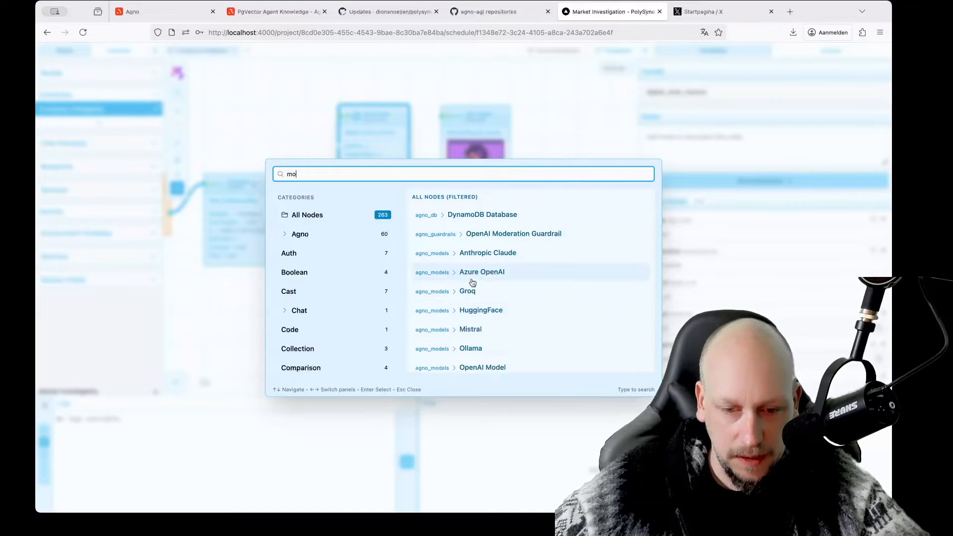
scroll(471, 298, "down", 1)
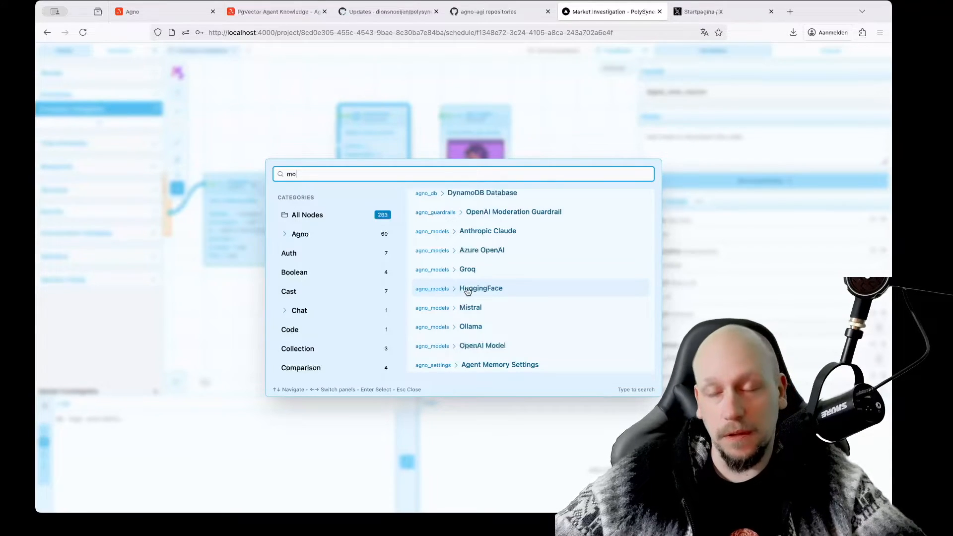
scroll(467, 291, "down", 3)
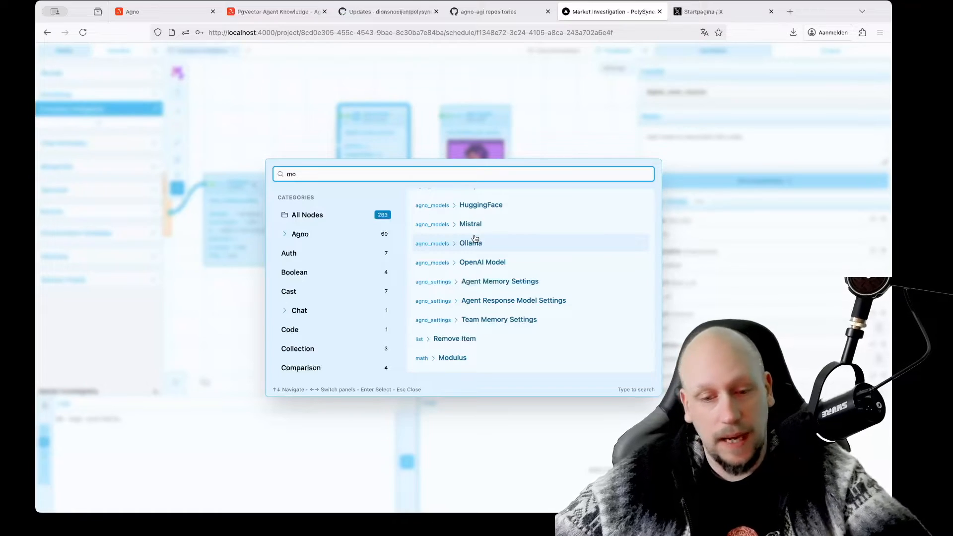
left_click(554, 134)
Step: Connect the OpenAI Model node's Instance output to the Agno Agent's Model input
left_click_drag(535, 136, 483, 123)
scroll(483, 124, "down", 3)
scroll(385, 276, "up", 3)
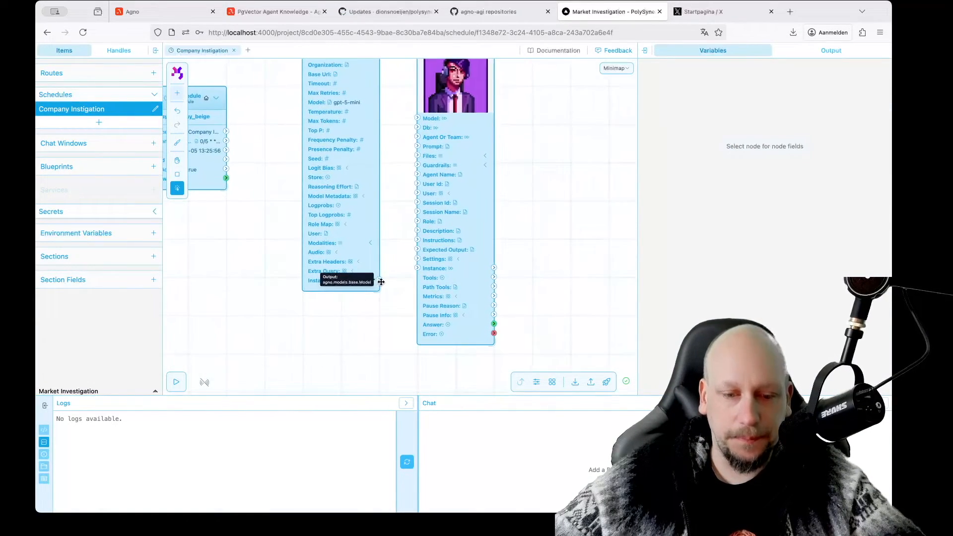
left_click_drag(379, 280, 417, 119)
scroll(476, 264, "down", 4)
scroll(477, 264, "up", 5)
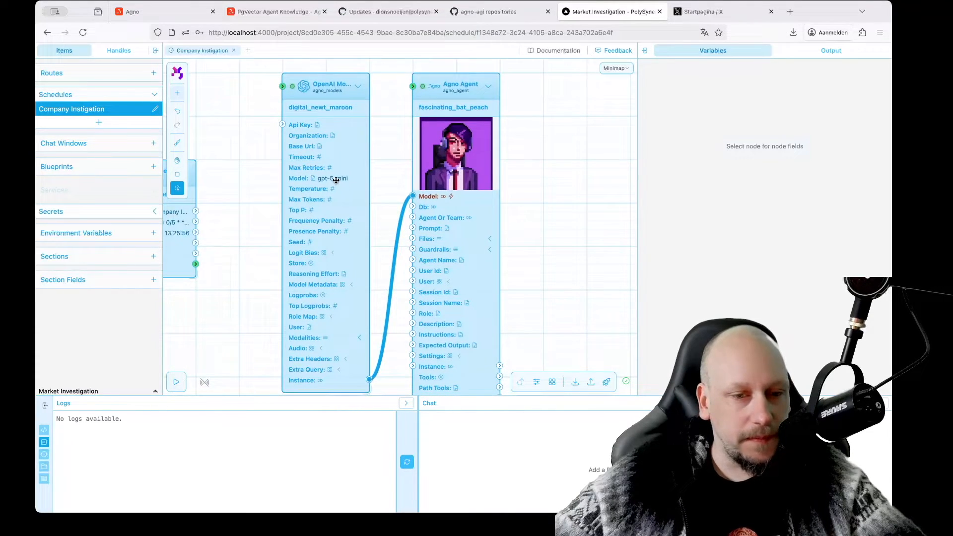
Step: Expand the project's secrets, view the form for adding a new secret, and close it without saving
left_click(336, 180)
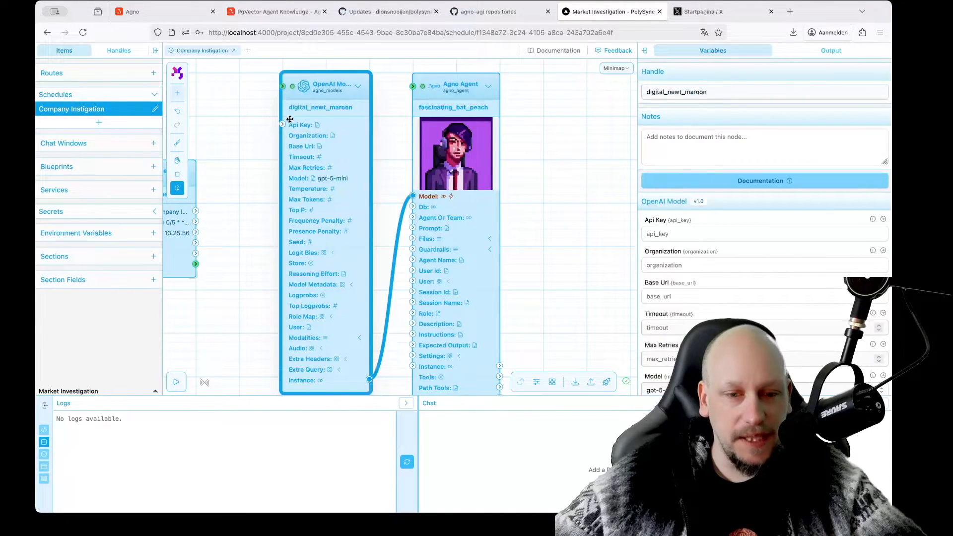
left_click(149, 215)
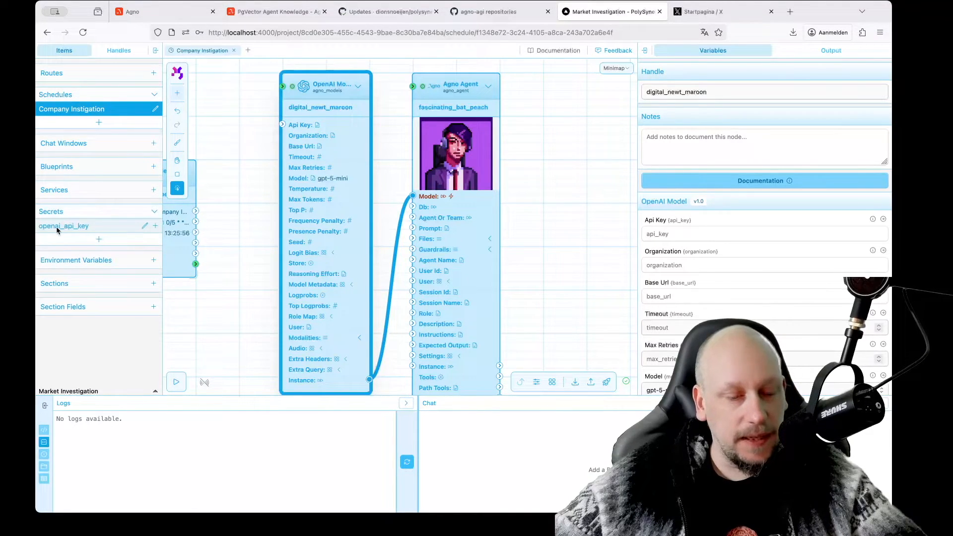
left_click(98, 239)
left_click(232, 175)
left_click(255, 133)
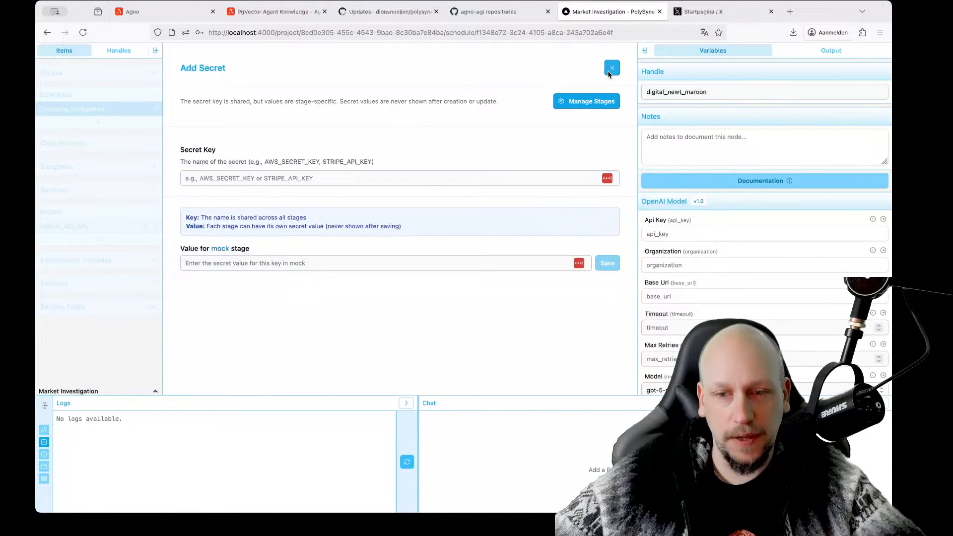
left_click(611, 68)
left_click(222, 212)
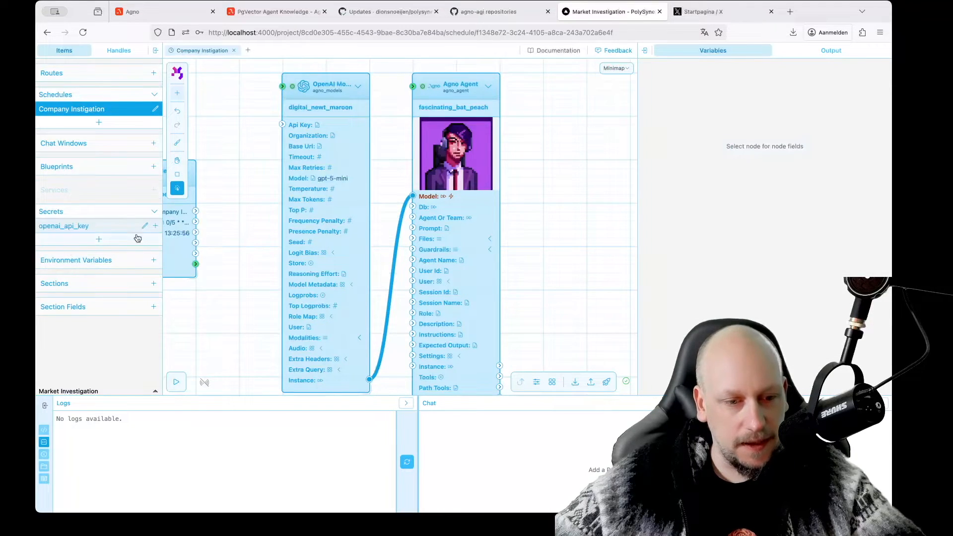
Step: Place the openai_api_key secret as a node beside the OpenAI Model node and delete it again
left_click(155, 226)
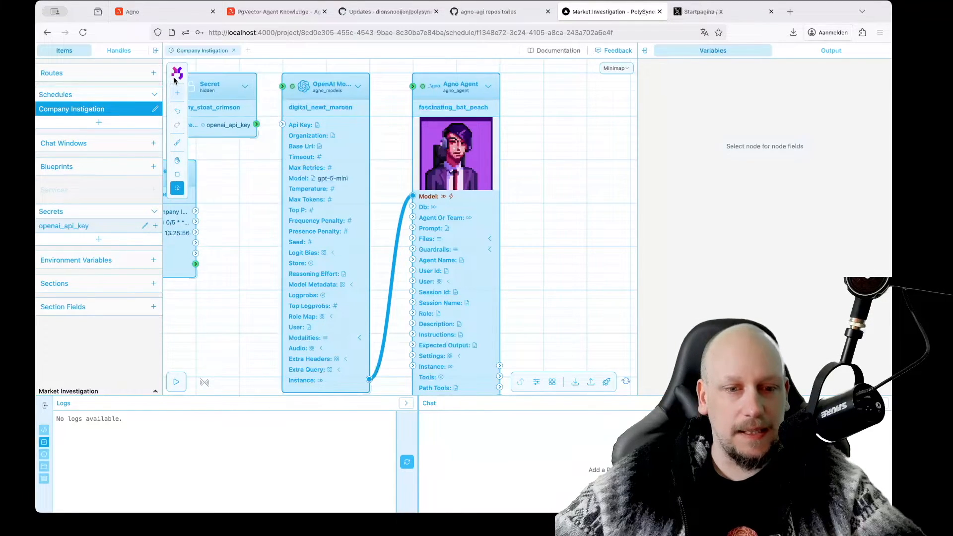
scroll(268, 188, "down", 3)
left_click_drag(257, 188, 308, 188)
left_click_drag(266, 145, 323, 149)
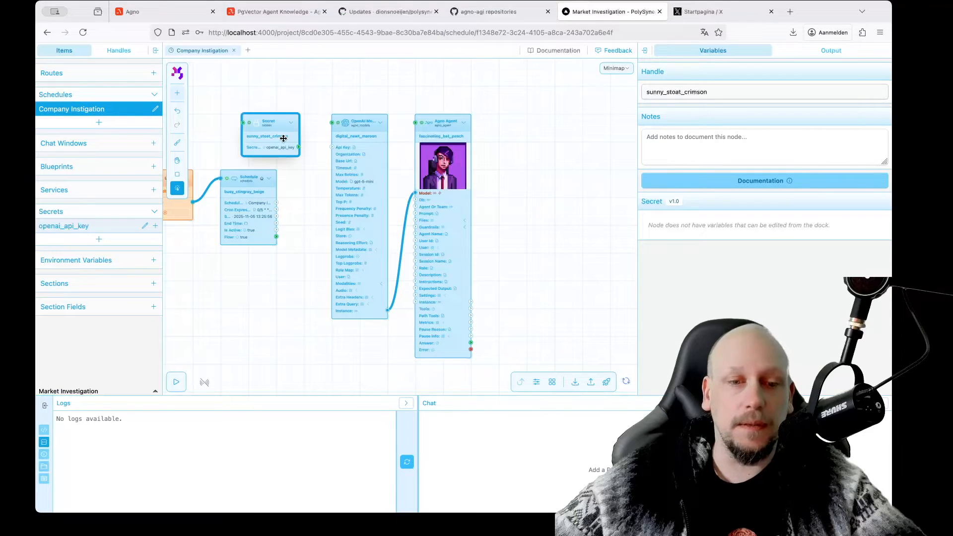
key("Delete")
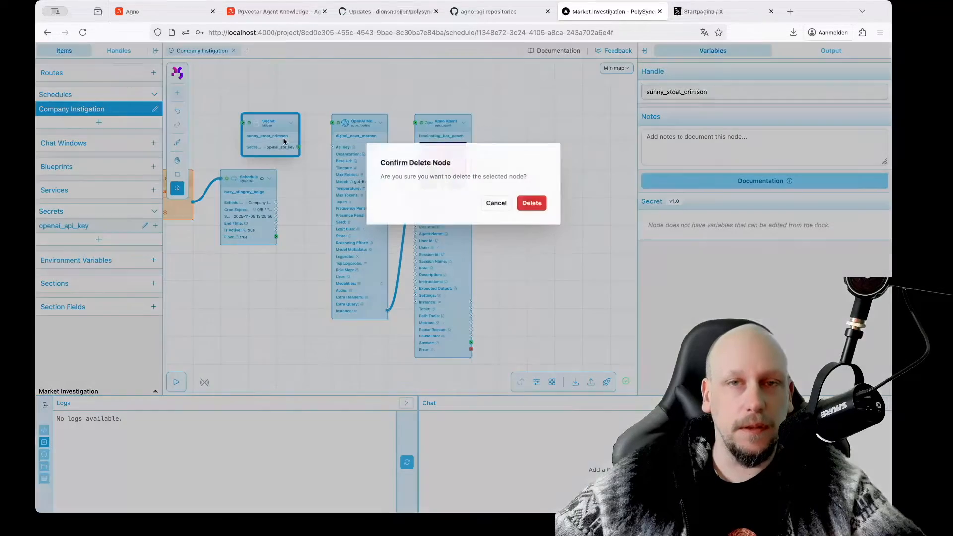
left_click(532, 203)
Step: Set the OpenAI Model node's Api Key to the secret reference <sec:openai_api_key>
left_click(335, 190)
left_click(683, 234)
type("<sec")
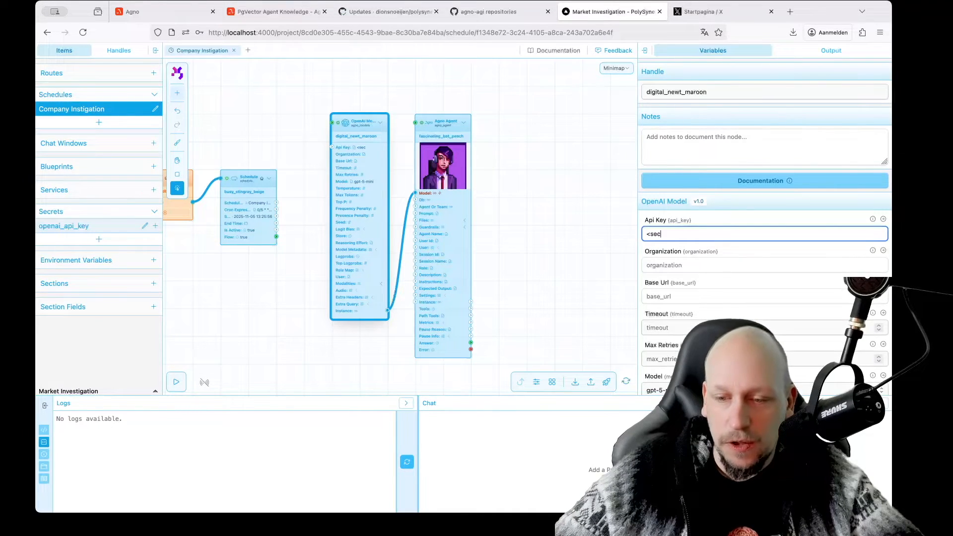
type(":op")
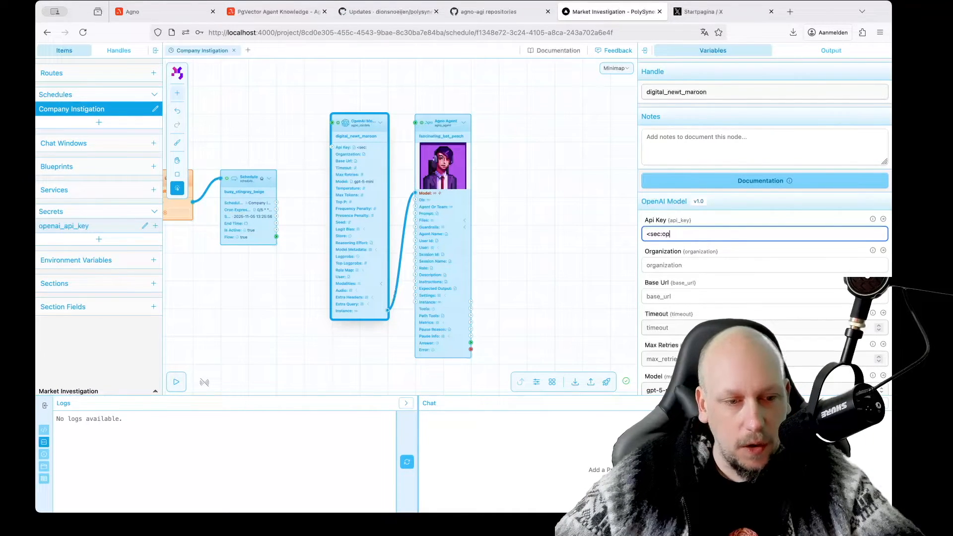
type("enai_apu")
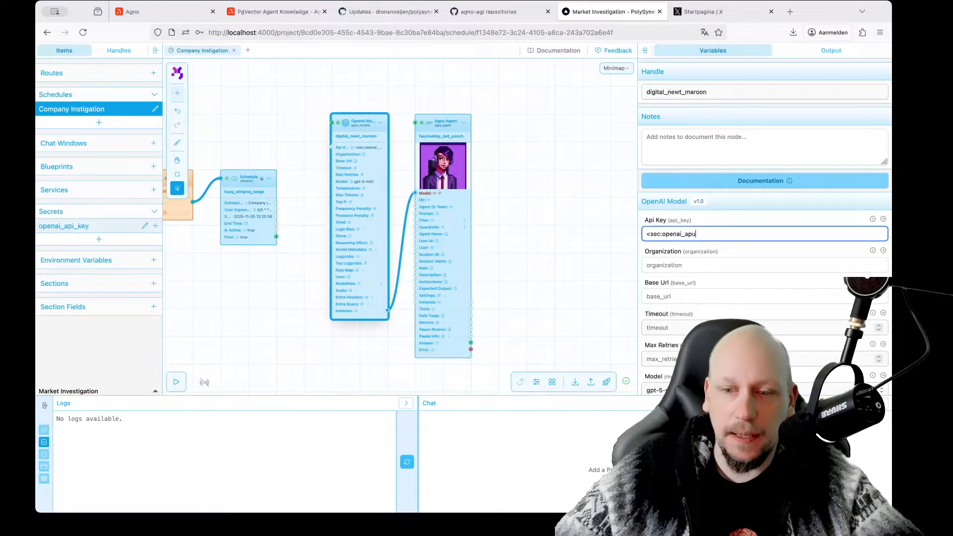
key("BackSpace")
type("i_key>")
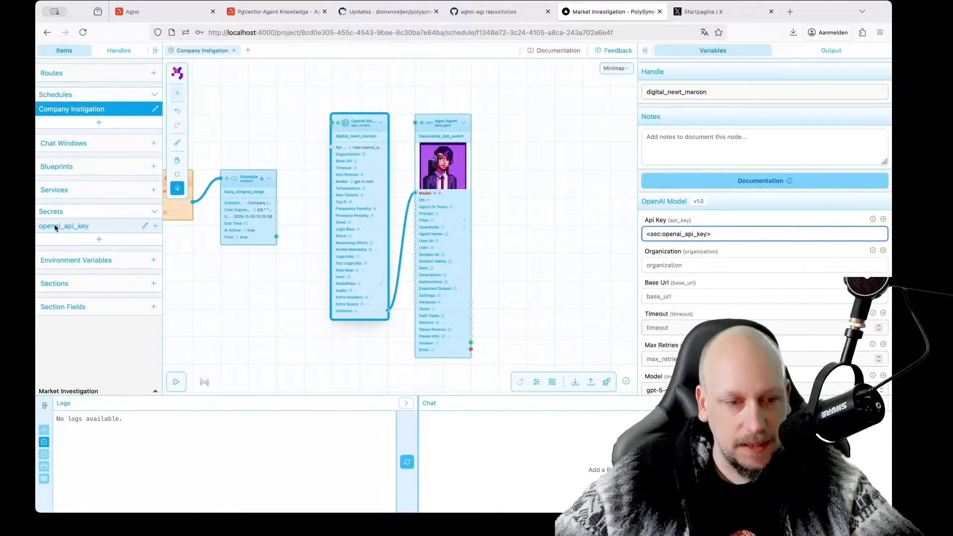
left_click(700, 219)
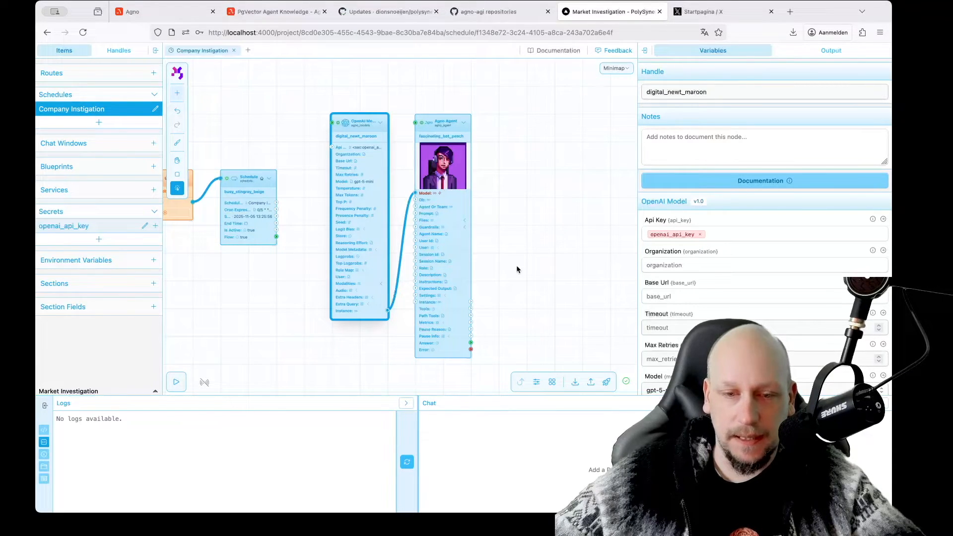
Step: Set the OpenAI Model node's model to o4-mini
scroll(690, 257, "down", 4)
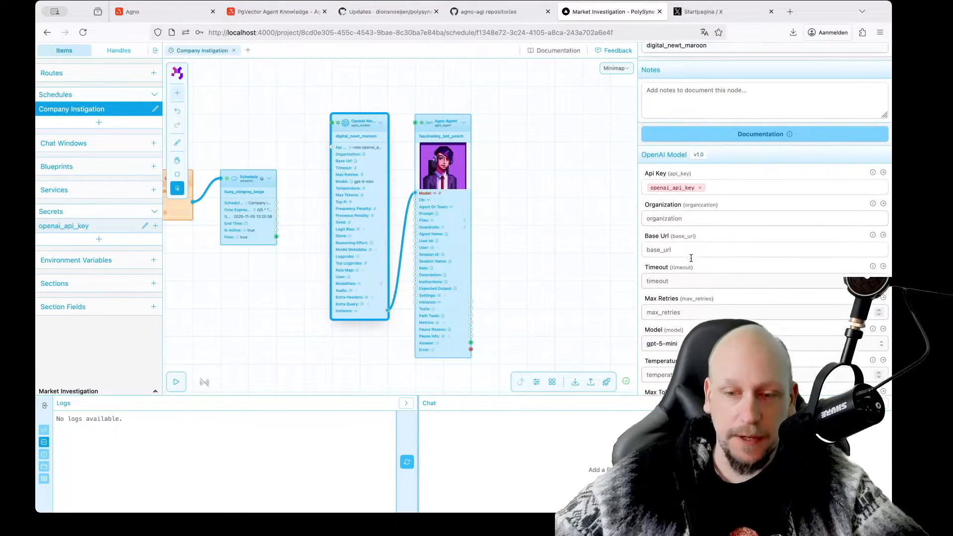
scroll(691, 260, "down", 2)
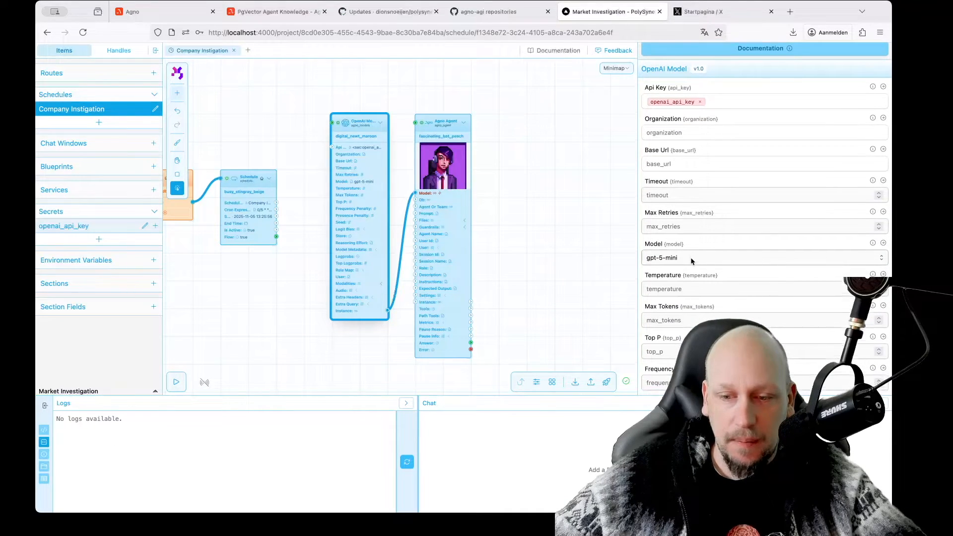
left_click(684, 241)
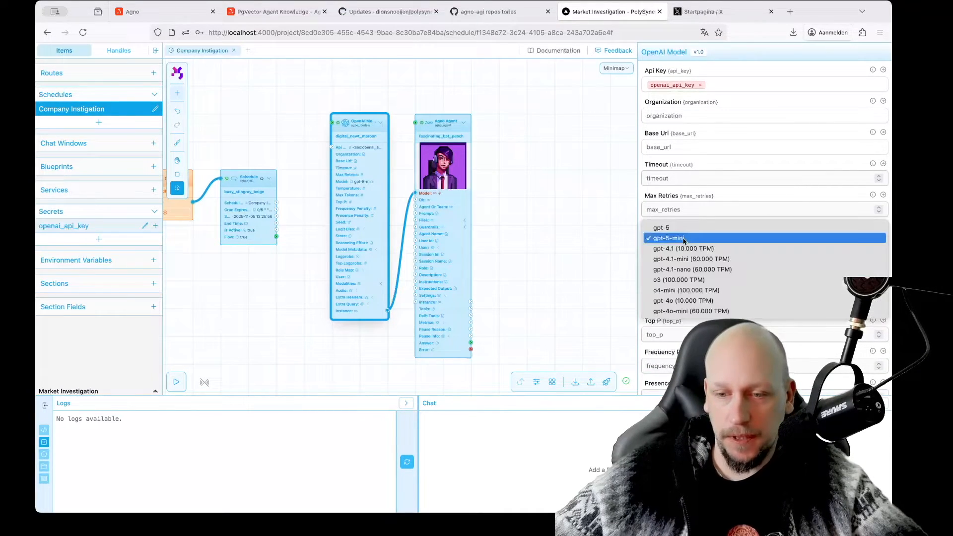
left_click(684, 241)
left_click(682, 239)
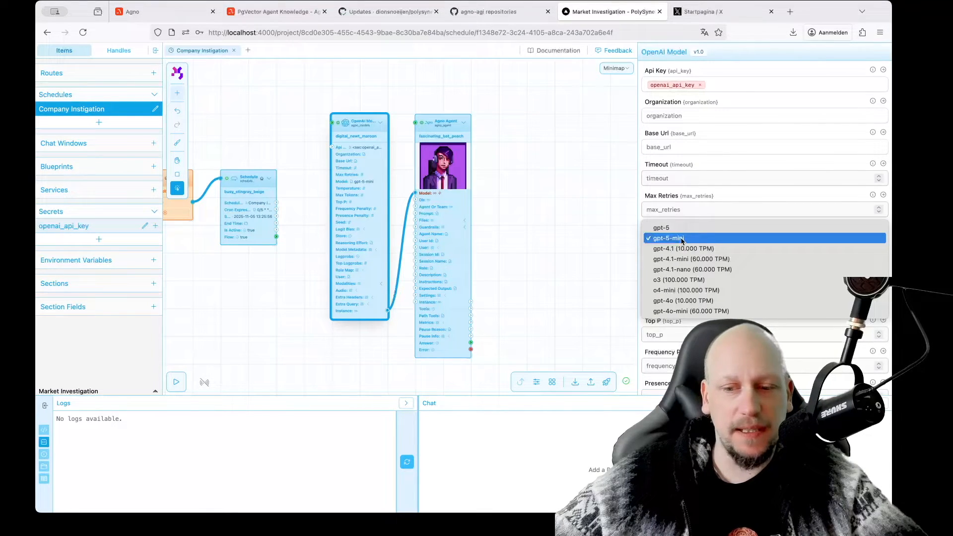
left_click(684, 292)
left_click(547, 246)
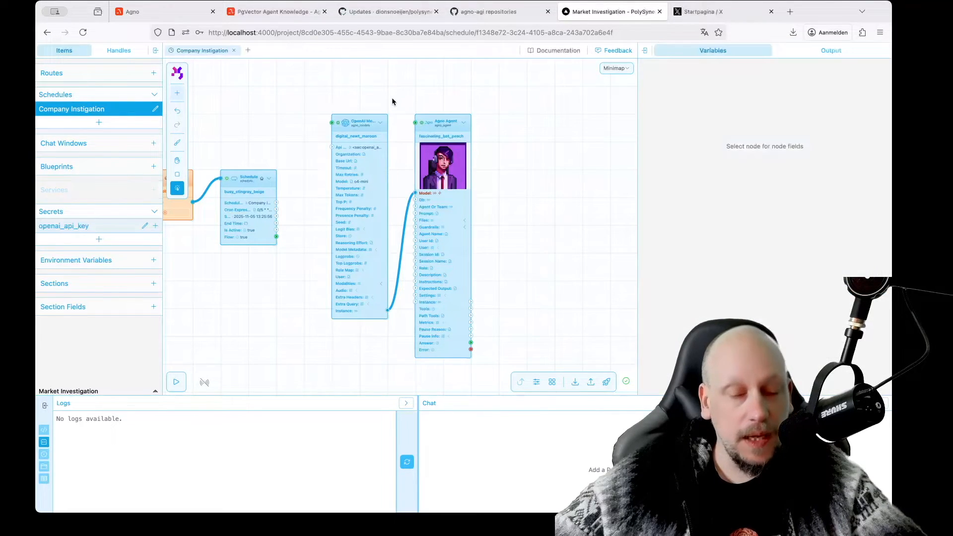
Step: Collapse the OpenAI Model node and arrange it beside the Agno Agent node
left_click(379, 125)
left_click(478, 161)
left_click(440, 156)
left_click(358, 124, "shift")
left_click_drag(426, 142, 455, 143)
left_click_drag(535, 183, 451, 180)
scroll(451, 179, "down", 1)
left_click_drag(315, 206, 353, 205)
Step: Widen the Agno Agent node and make room on the canvas beside it
scroll(352, 204, "up", 4)
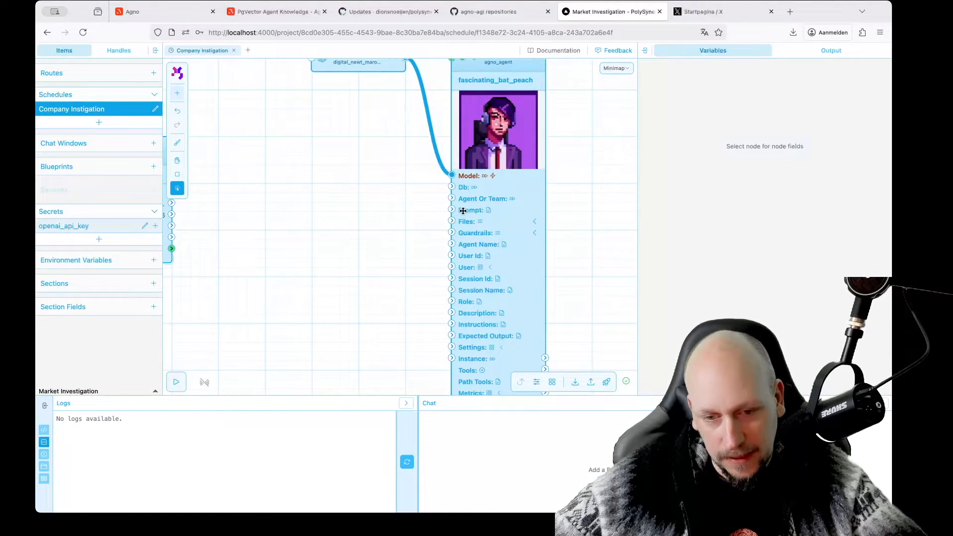
scroll(414, 218, "down", 3)
scroll(489, 209, "right", 2)
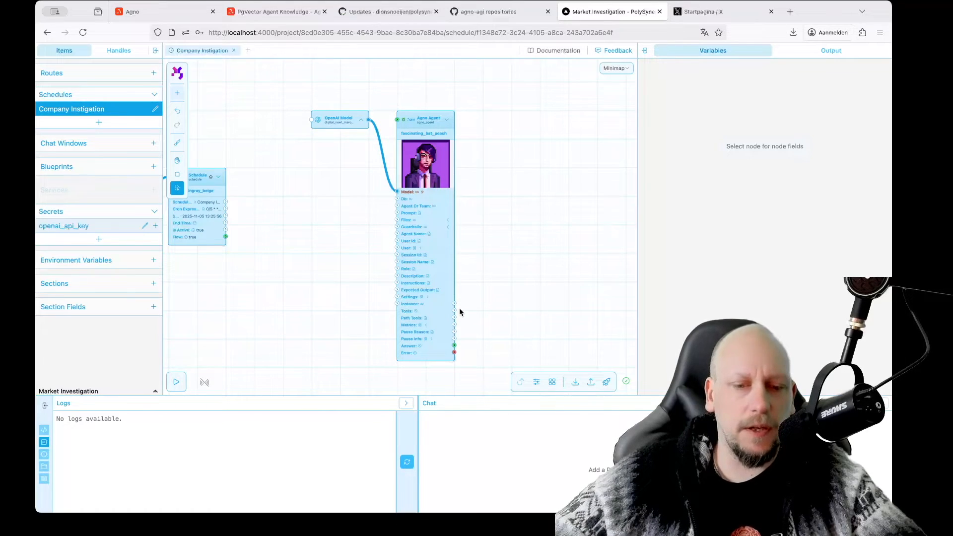
left_click_drag(456, 357, 500, 354)
scroll(530, 287, "up", 1)
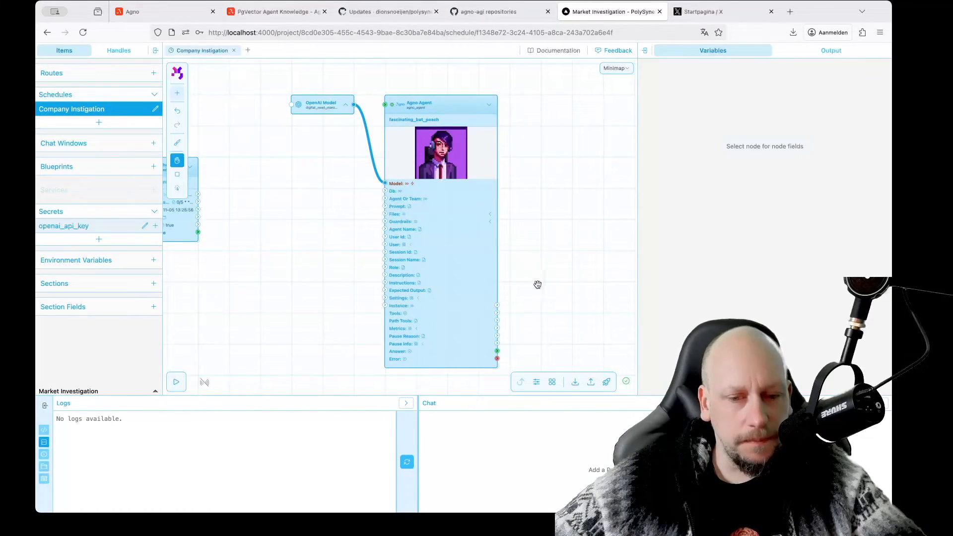
left_click_drag(535, 285, 461, 290)
left_click(372, 272)
left_click(483, 241)
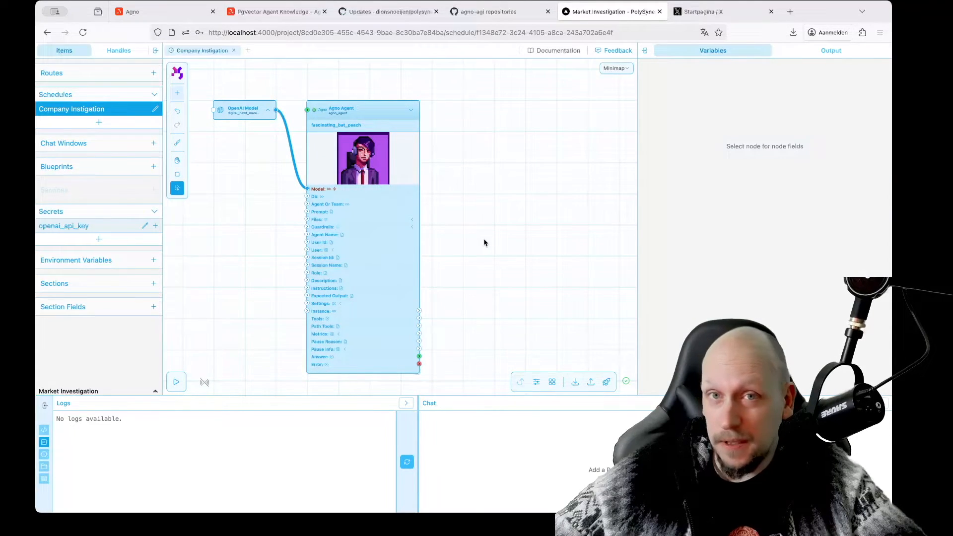
Step: Add a DuckDuckGo Tool node on the output side of the Agno Agent node and position it there
double_click(483, 242)
type("g")
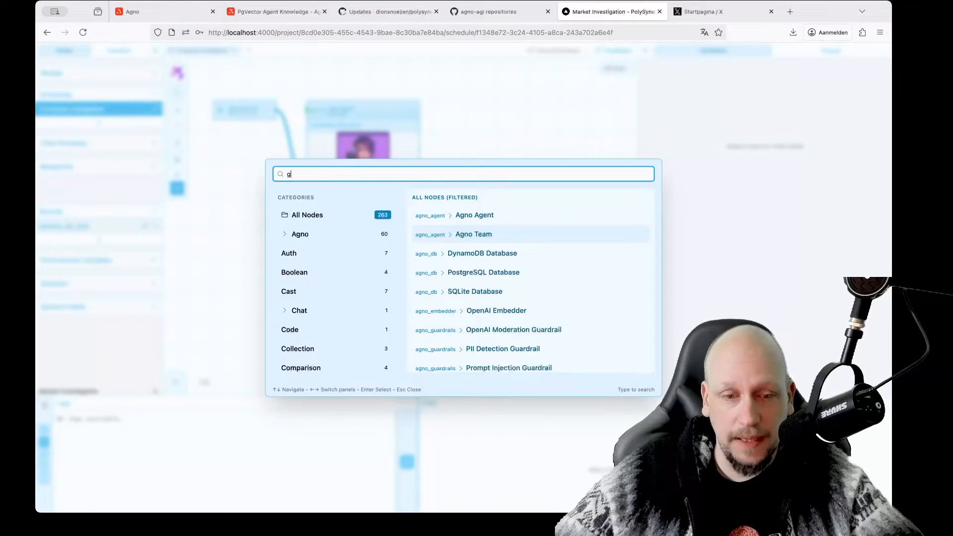
key("BackSpace")
type("duck")
key("Return")
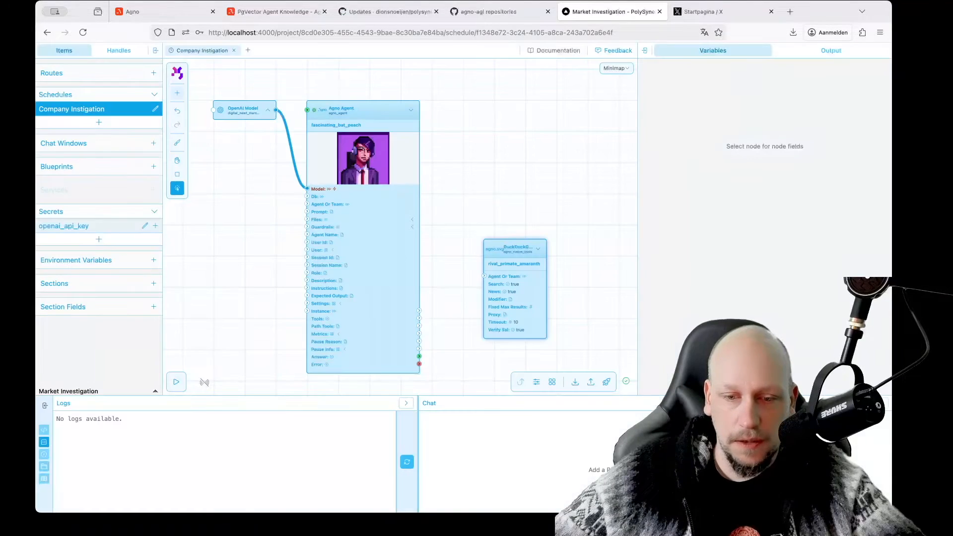
scroll(571, 253, "right", 2)
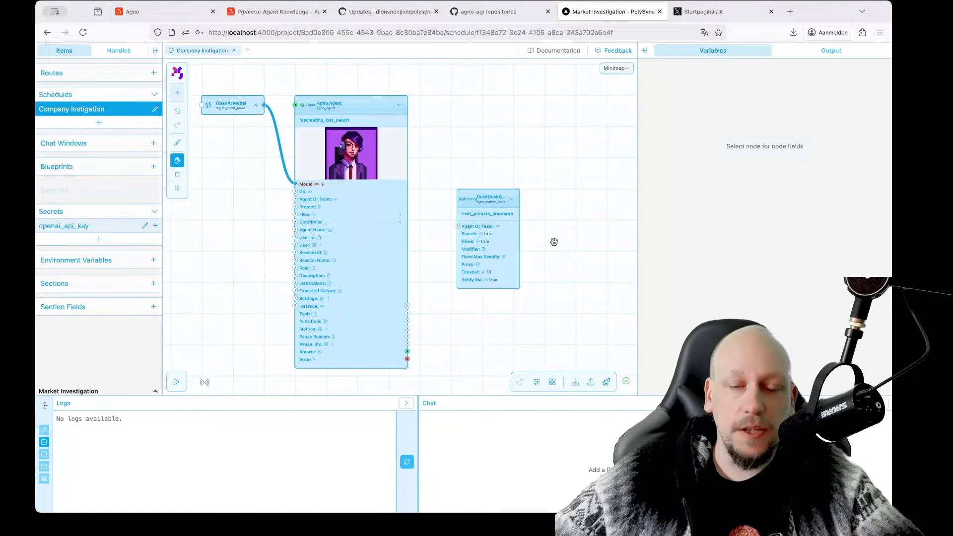
left_click(497, 247)
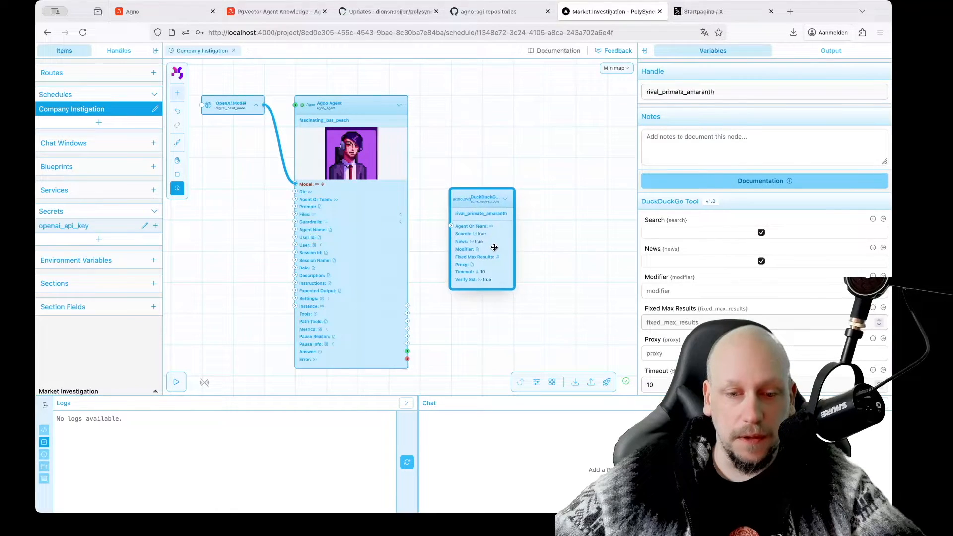
left_click(523, 260)
Step: Widen the Agno Agent node further and connect its Tools output to the DuckDuckGo Tool node's Agent Or Team input
scroll(523, 260, "up", 3)
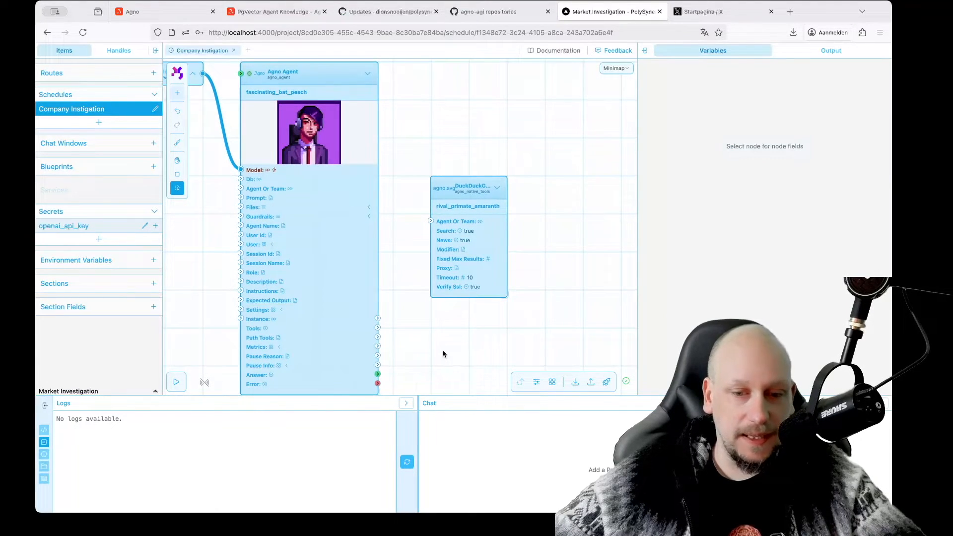
scroll(470, 300, "down", 3)
left_click_drag(406, 338, 423, 338)
key("space")
left_click_drag(478, 302, 446, 337)
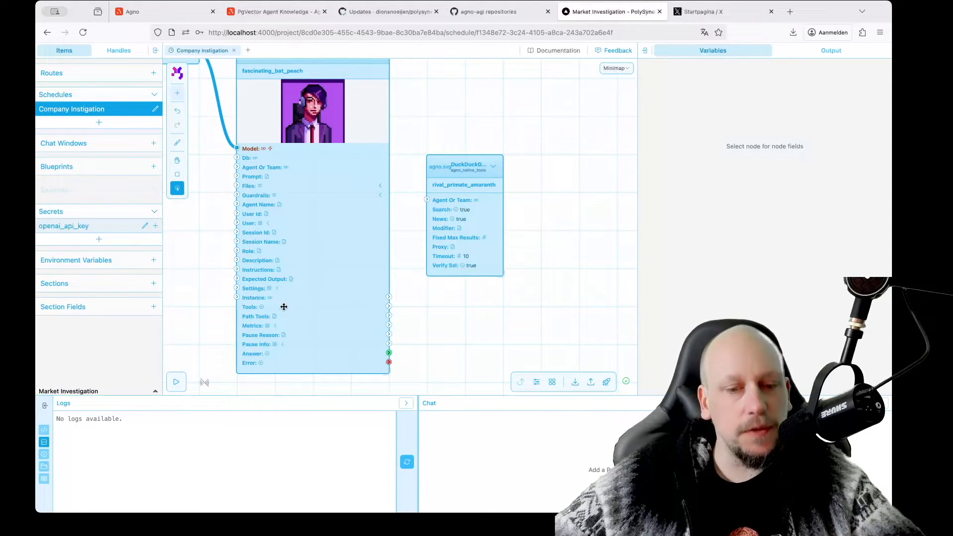
left_click_drag(389, 306, 427, 203)
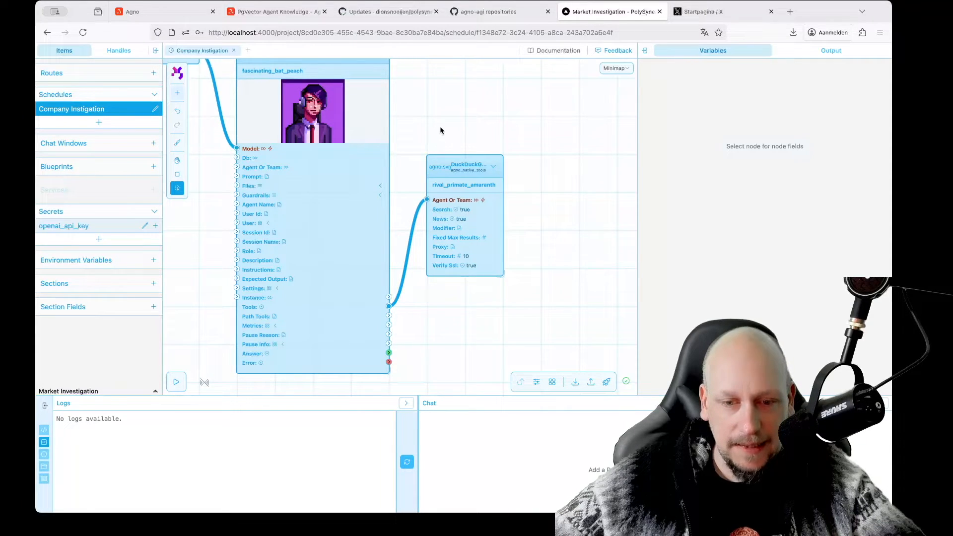
scroll(440, 130, "down", 1)
scroll(440, 126, "down", 1)
left_click_drag(440, 123, 459, 149)
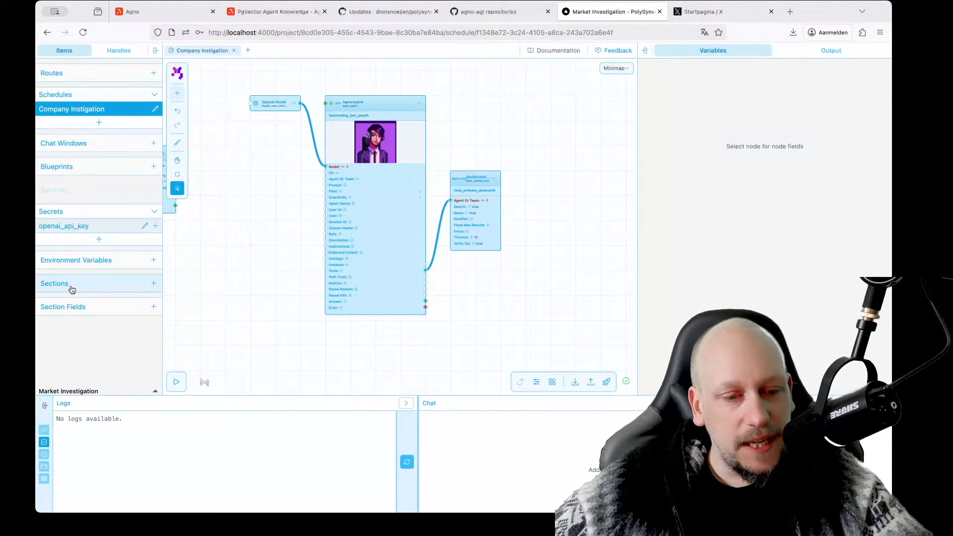
Step: Create a Plain Text section field with the handle company_name and the label Company Name
left_click(118, 312)
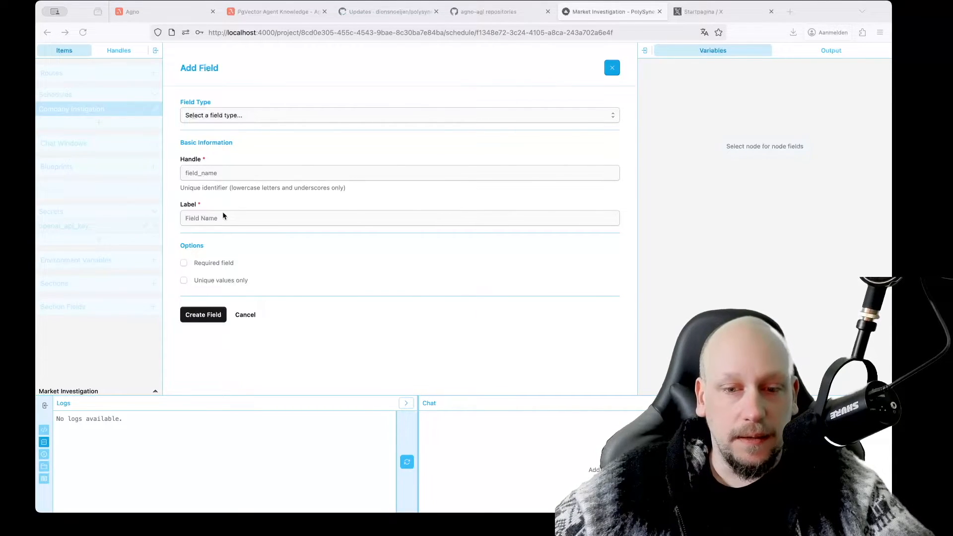
left_click(212, 179)
type("company_name")
left_click(221, 113)
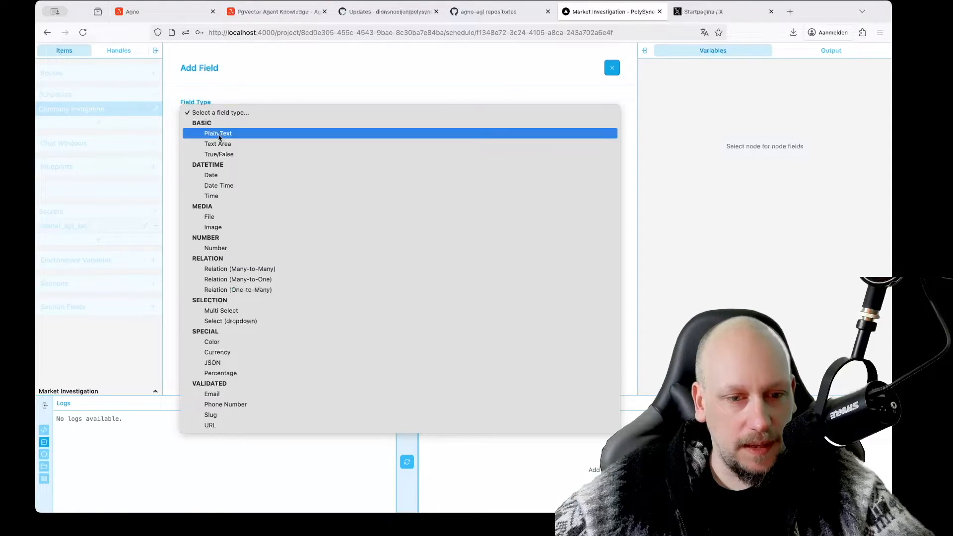
left_click(221, 133)
left_click(206, 212)
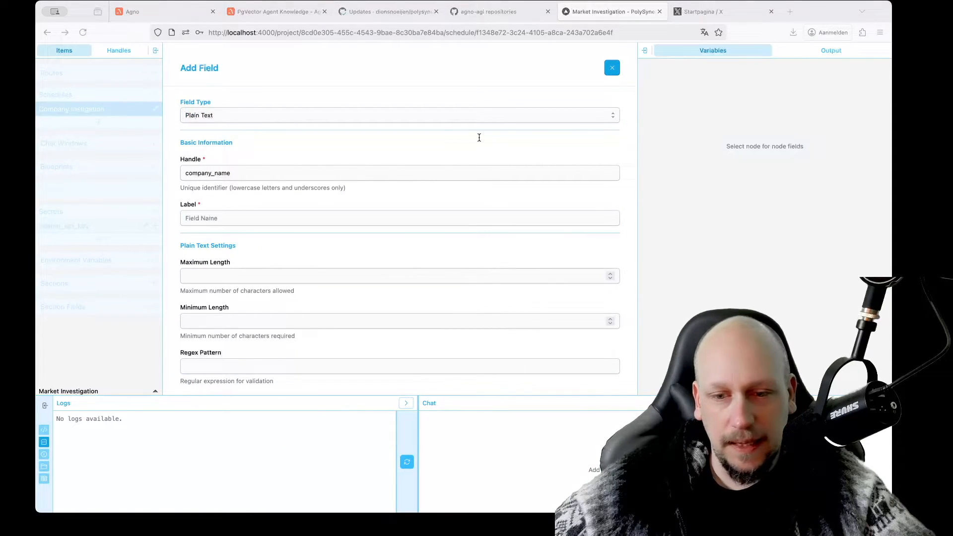
left_click(229, 216)
type("Com")
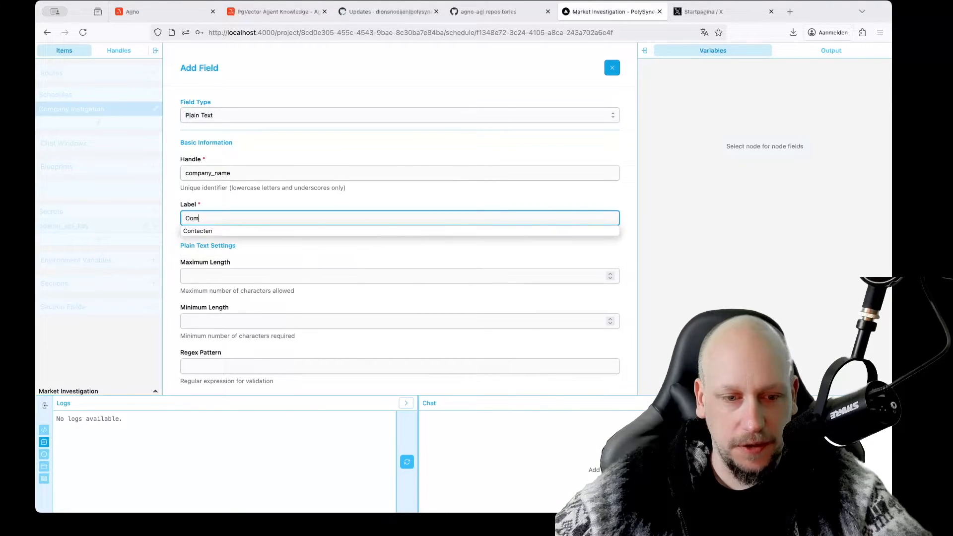
type("pany Name")
left_click(240, 250)
scroll(240, 250, "down", 5)
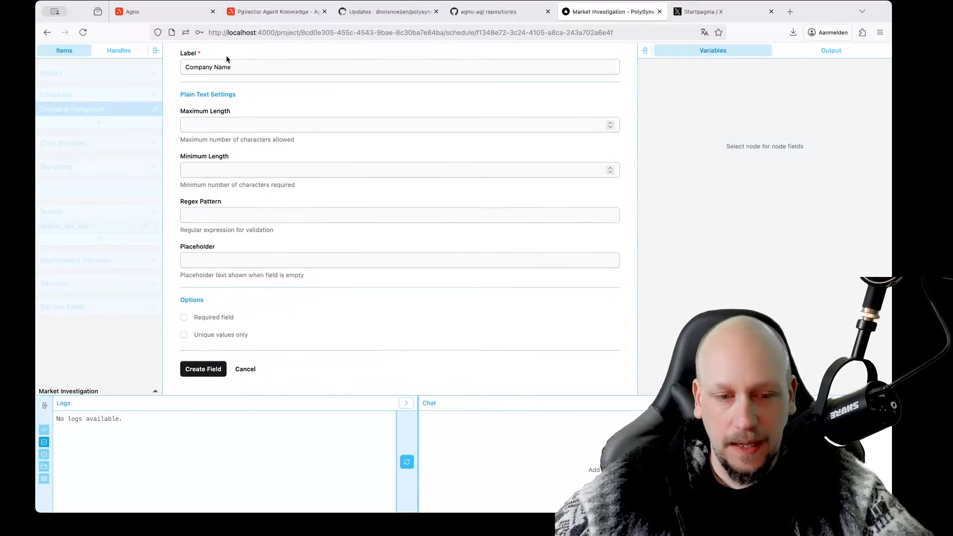
scroll(207, 315, "up", 3)
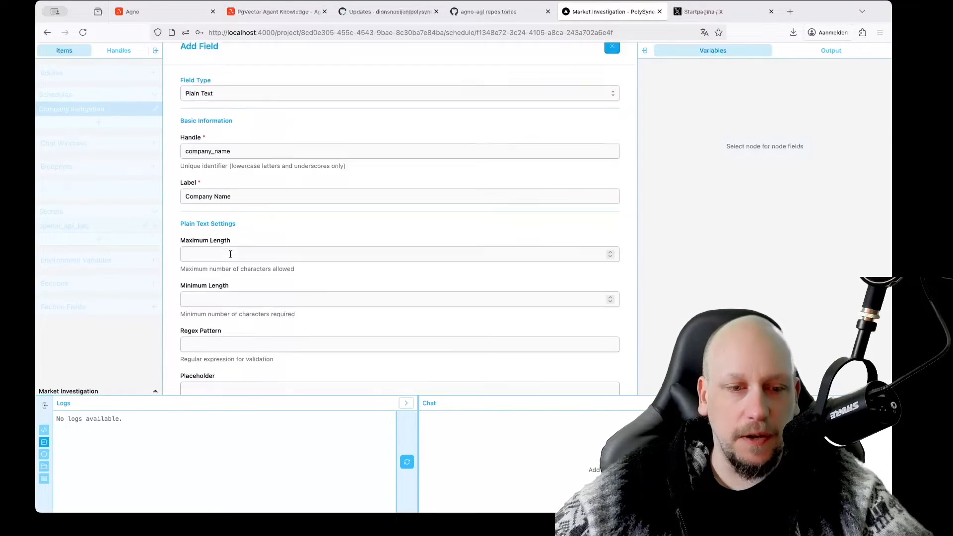
scroll(228, 278, "down", 3)
left_click(203, 370)
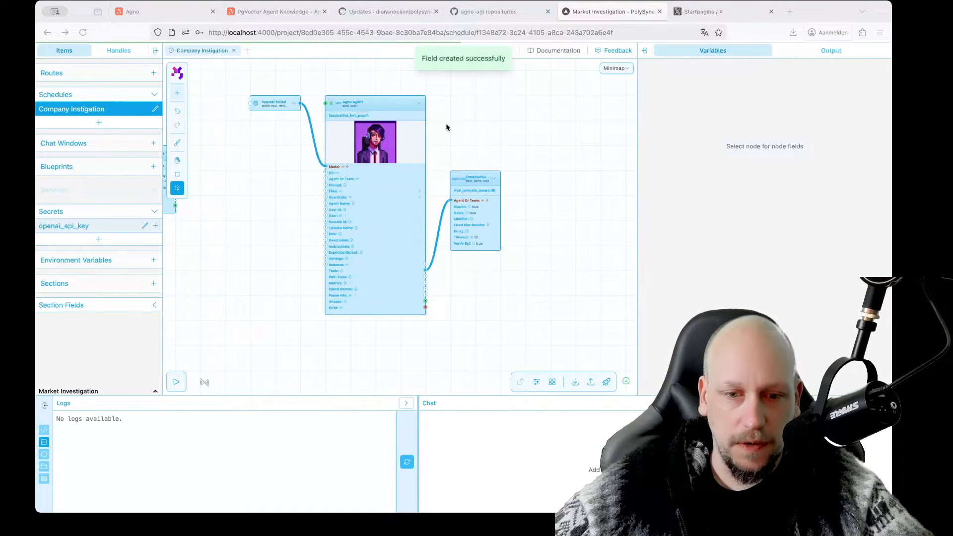
Step: Fill in a new section field of type URL with the handle website and the label Website
left_click(125, 304)
left_click(111, 338)
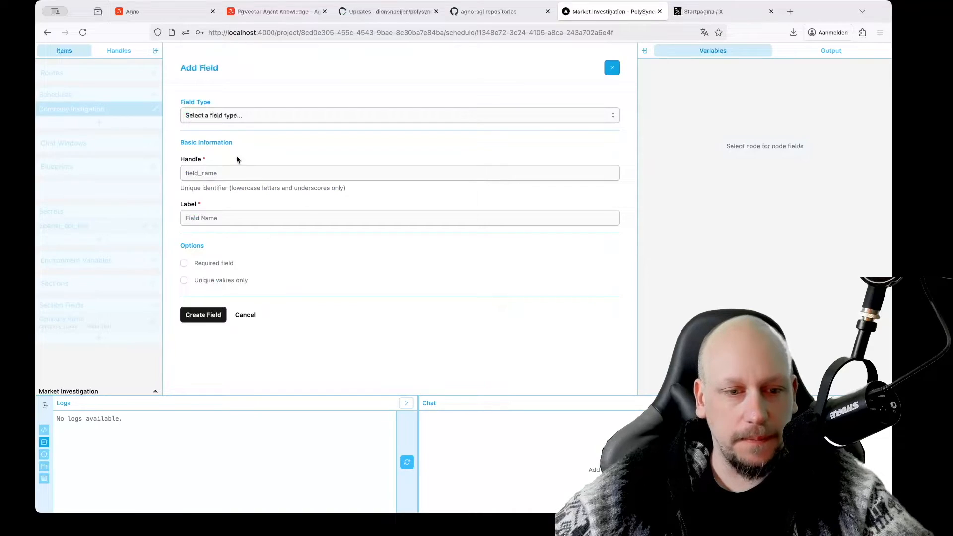
left_click(232, 117)
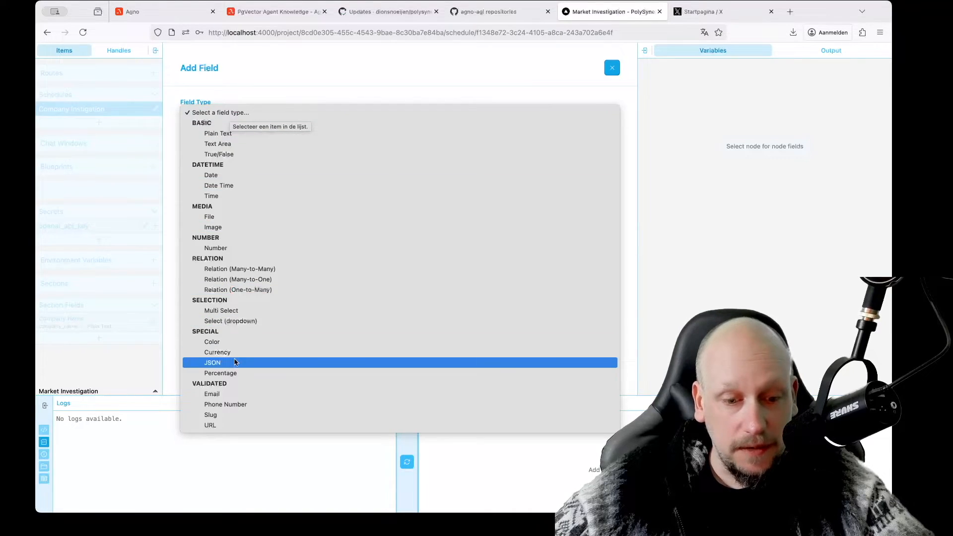
left_click(230, 426)
left_click(202, 171)
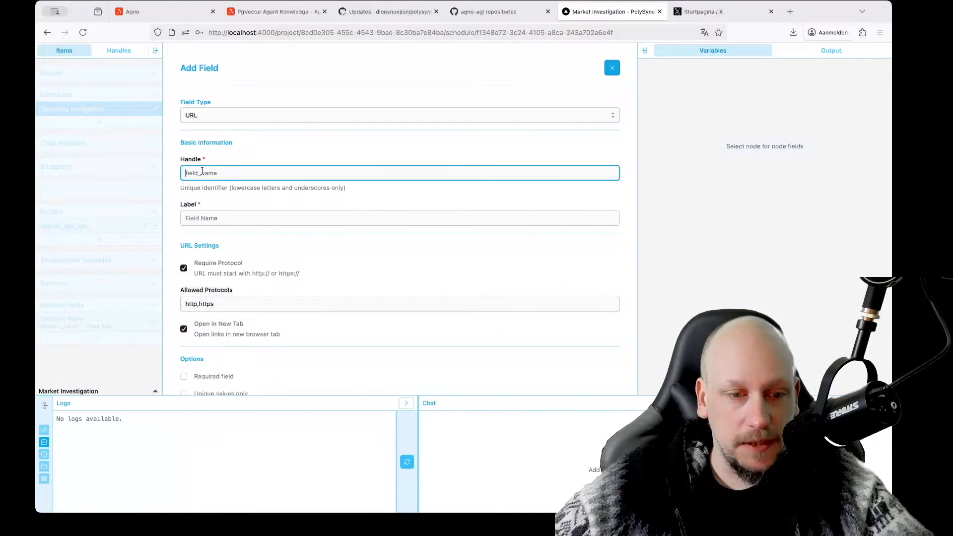
type("website")
left_click(210, 218)
type("Web")
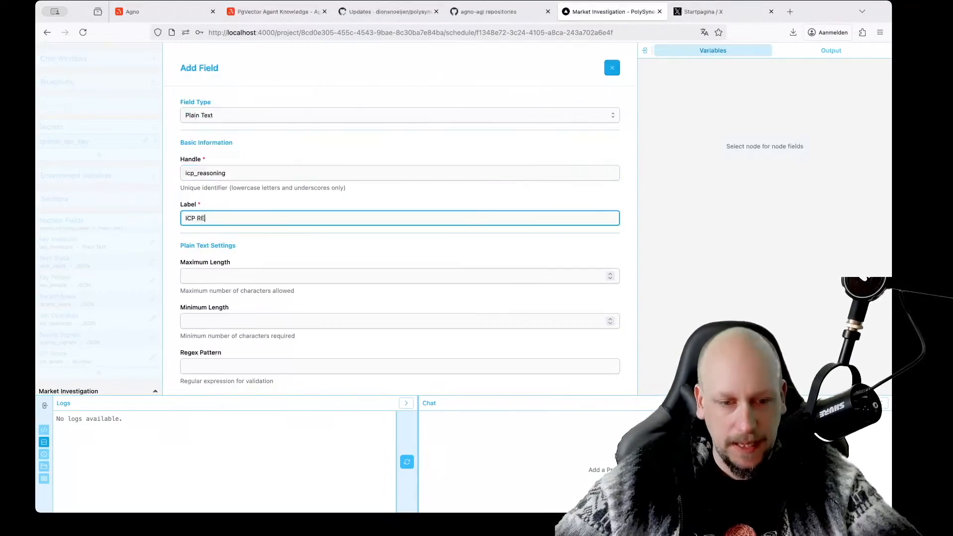
Step: Complete the label ICP Reasoning for the Plain Text field icp_reasoning and create the field
type("asoning")
scroll(213, 299, "down", 5)
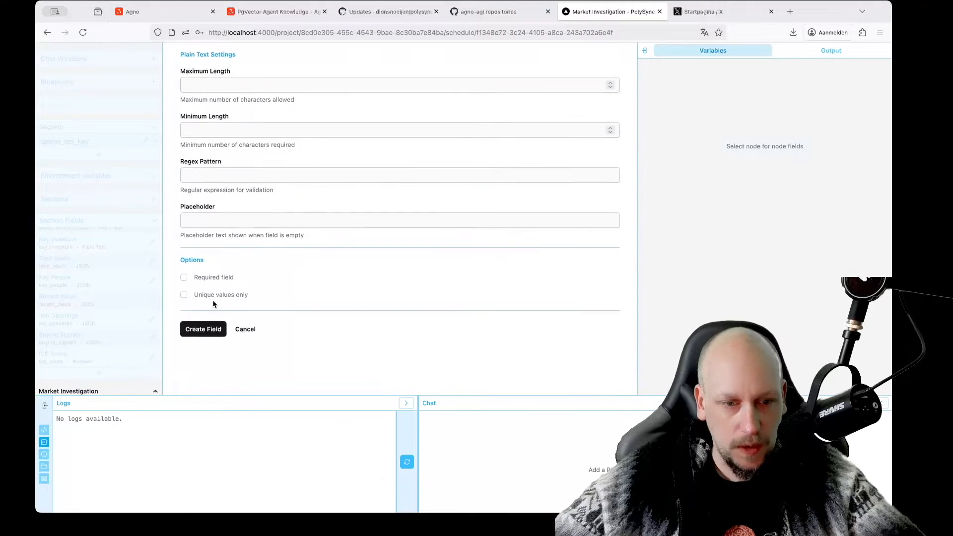
scroll(201, 365, "up", 1)
left_click(202, 368)
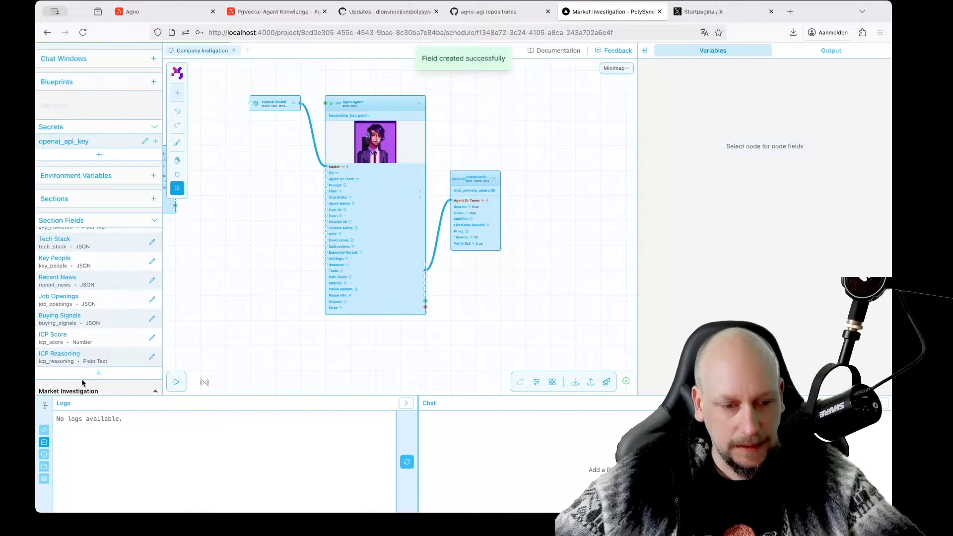
Step: Create a Plain Text section field with the handle recommended_action and the label Recommended Action
left_click(87, 376)
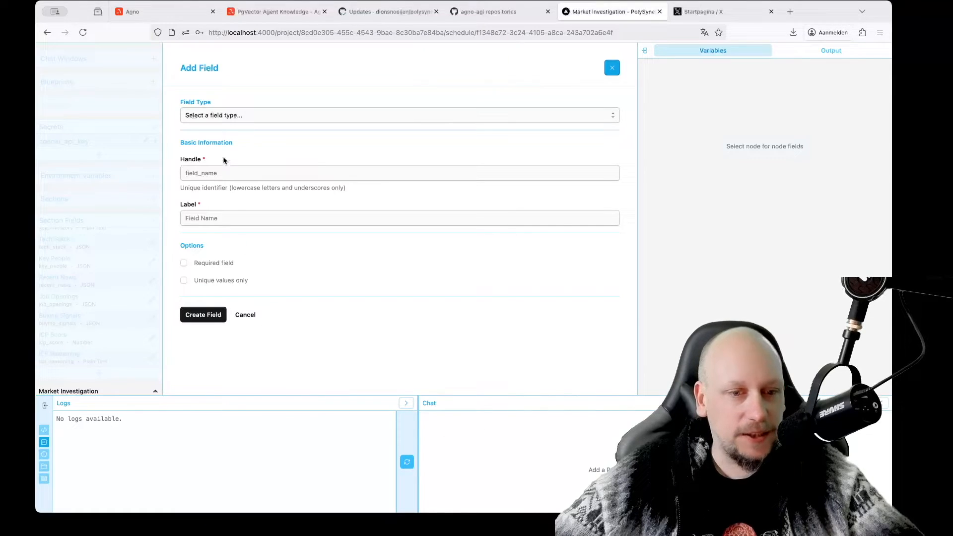
left_click(217, 120)
left_click(218, 133)
left_click(208, 173)
type("recommended_action")
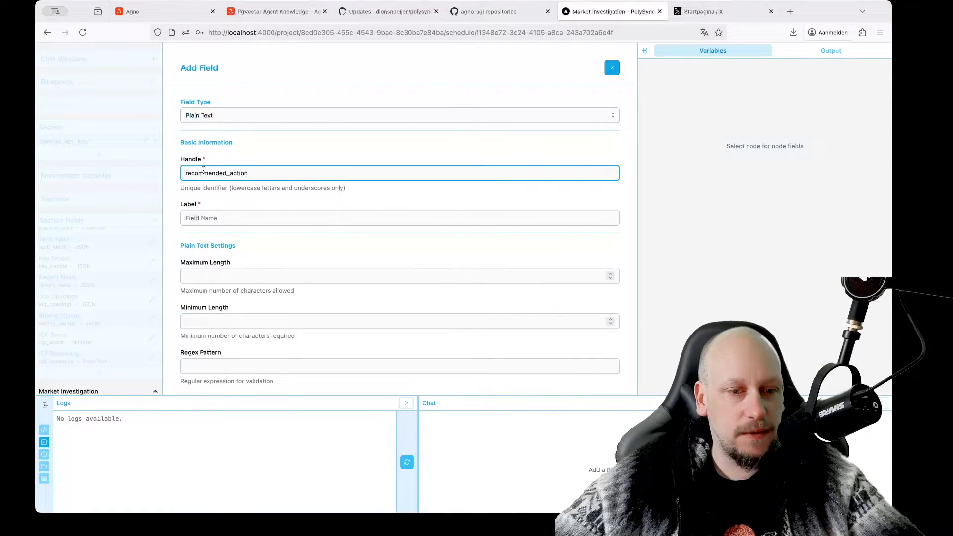
left_click(222, 221)
type("Recommended Action")
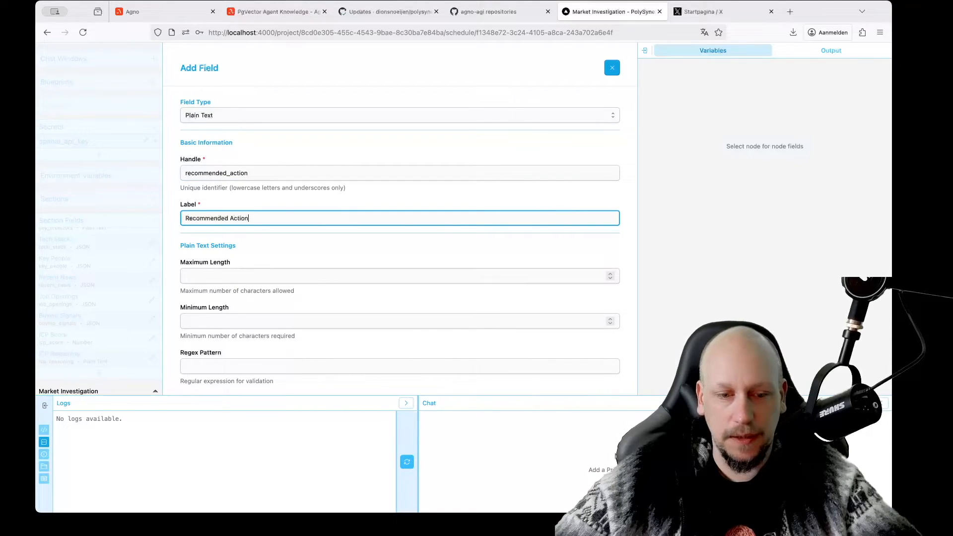
scroll(289, 224, "down", 5)
key("Tab")
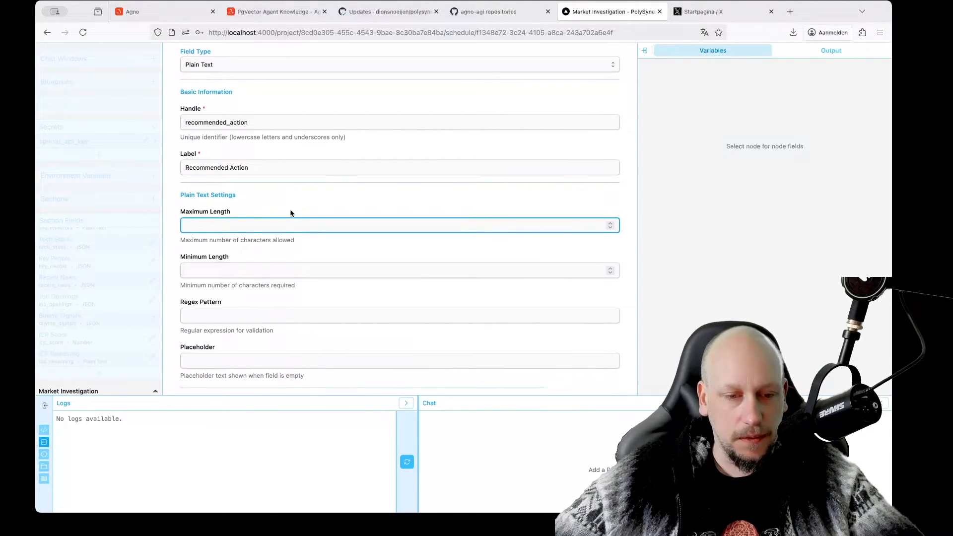
scroll(188, 327, "up", 5)
scroll(191, 343, "down", 5)
left_click(204, 371)
scroll(88, 276, "up", 6)
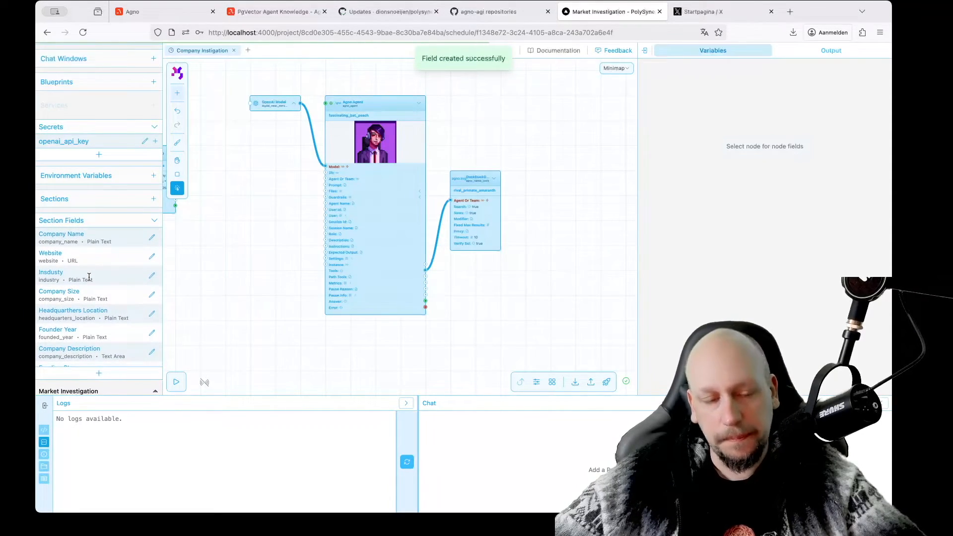
Step: Create a section with the handle investigation and the label Investigation
scroll(89, 276, "down", 3)
scroll(89, 276, "up", 3)
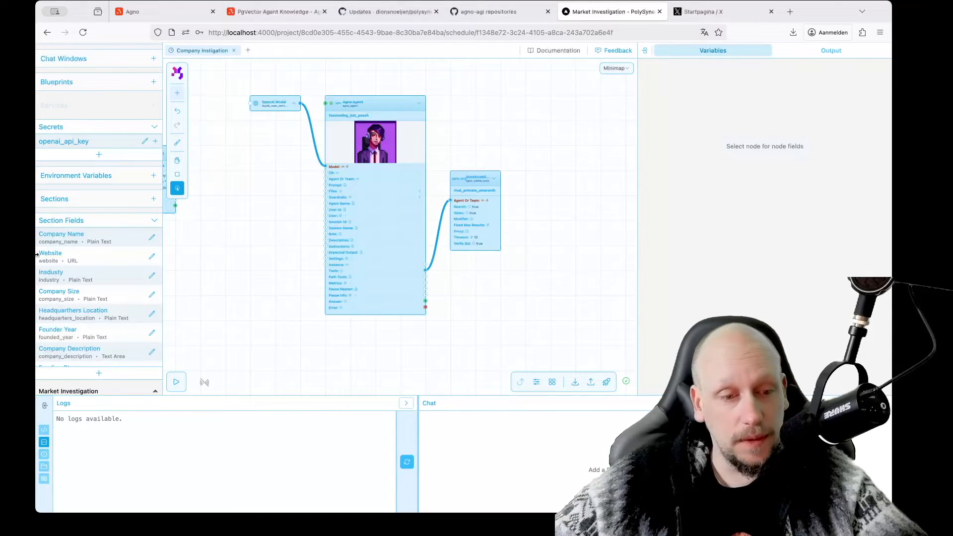
left_click(107, 200)
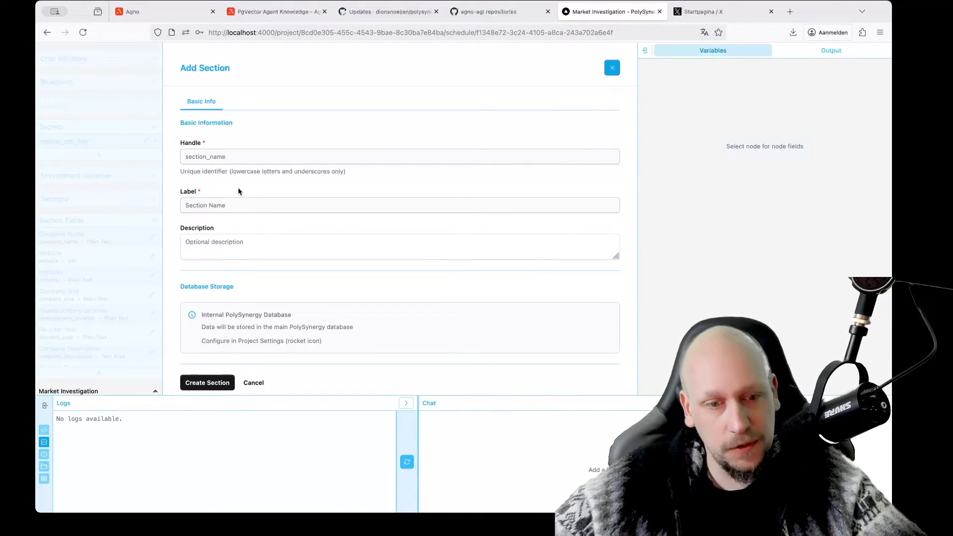
left_click(222, 156)
type("in")
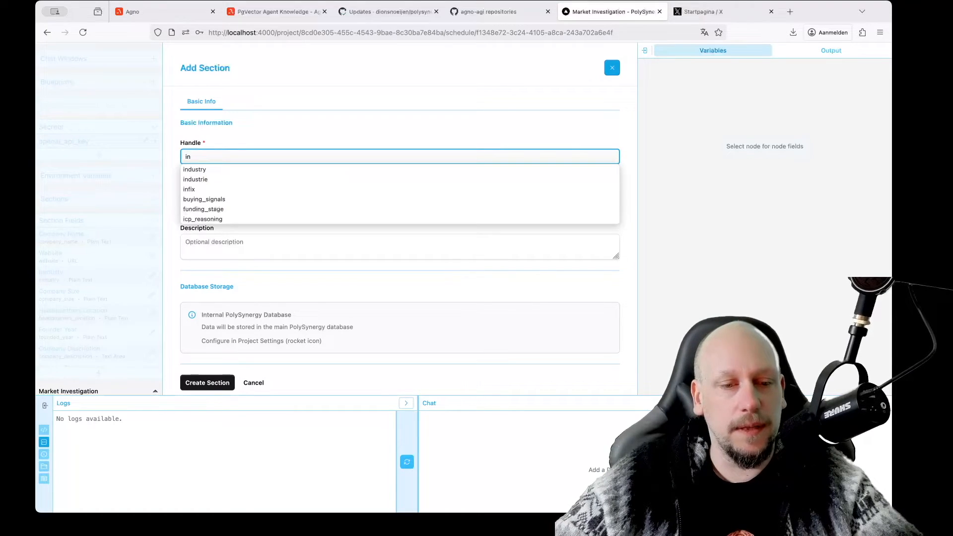
type("vestig")
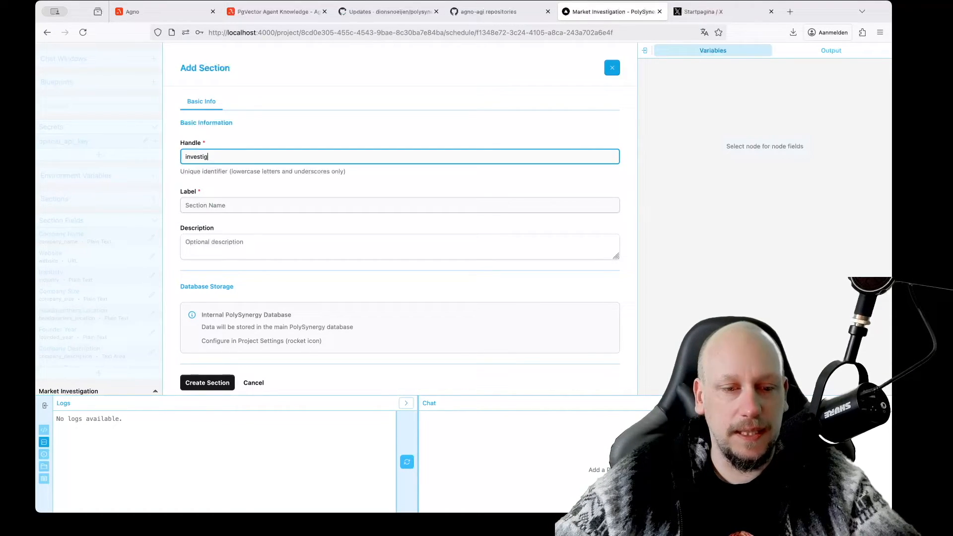
type("ation")
left_click(228, 205)
type("Investig")
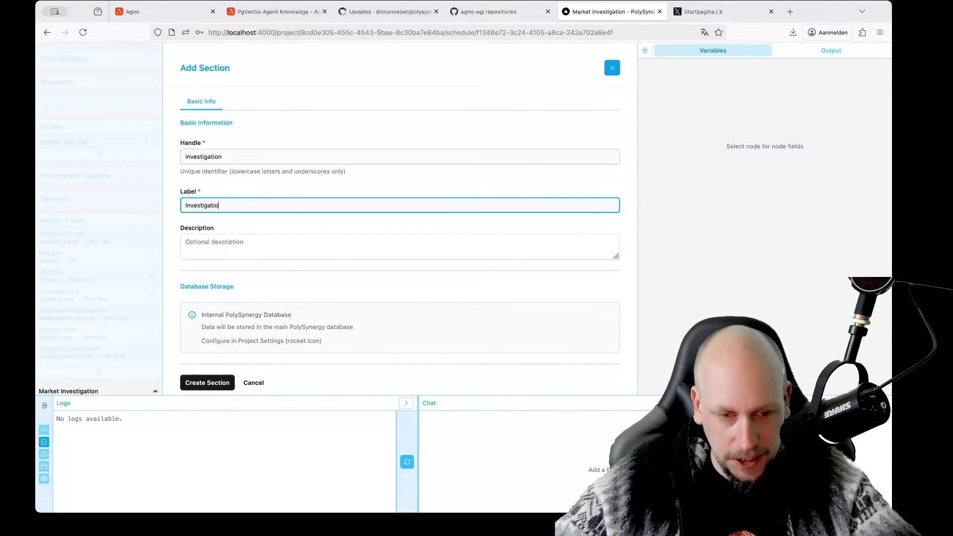
left_click(277, 263)
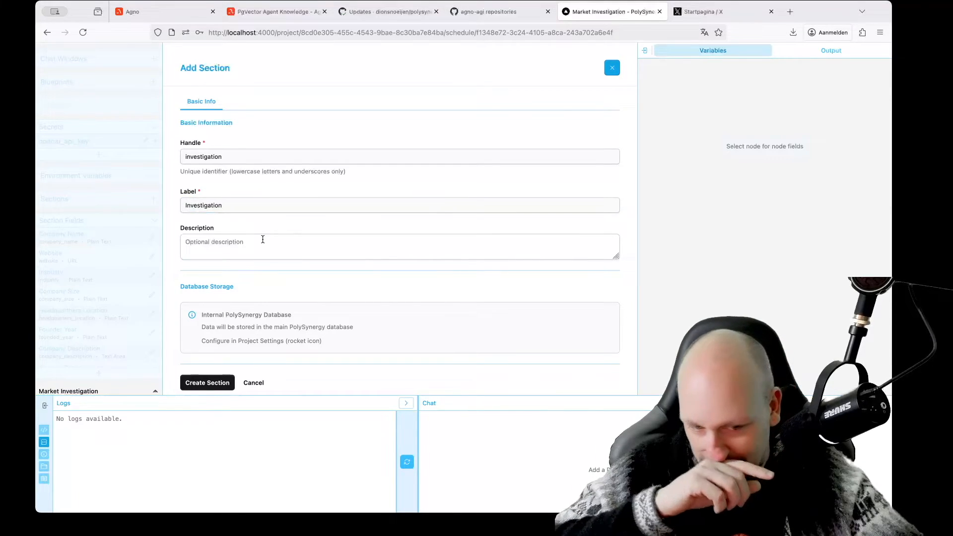
scroll(263, 240, "down", 1)
left_click(204, 371)
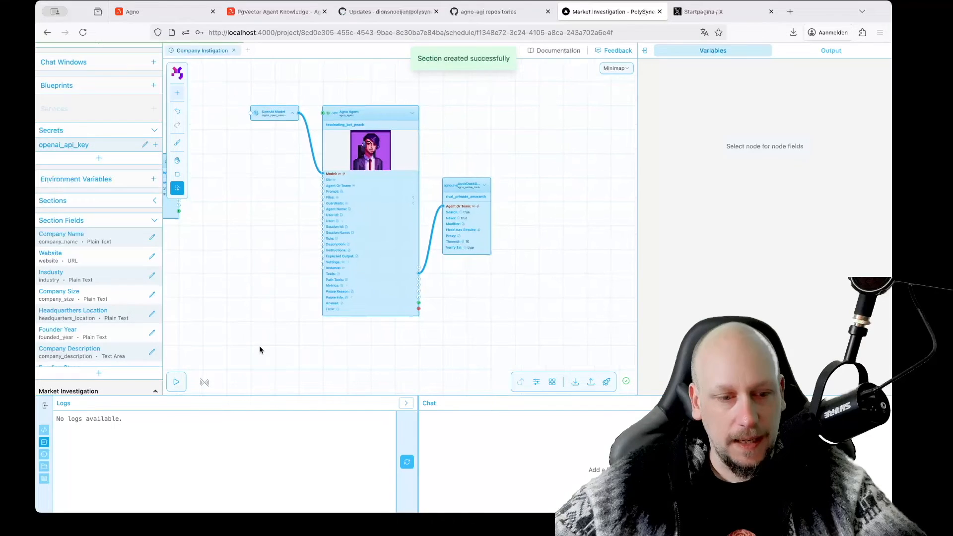
Step: Open the Investigation section's layout builder and look through the fields available in its library
left_click(130, 201)
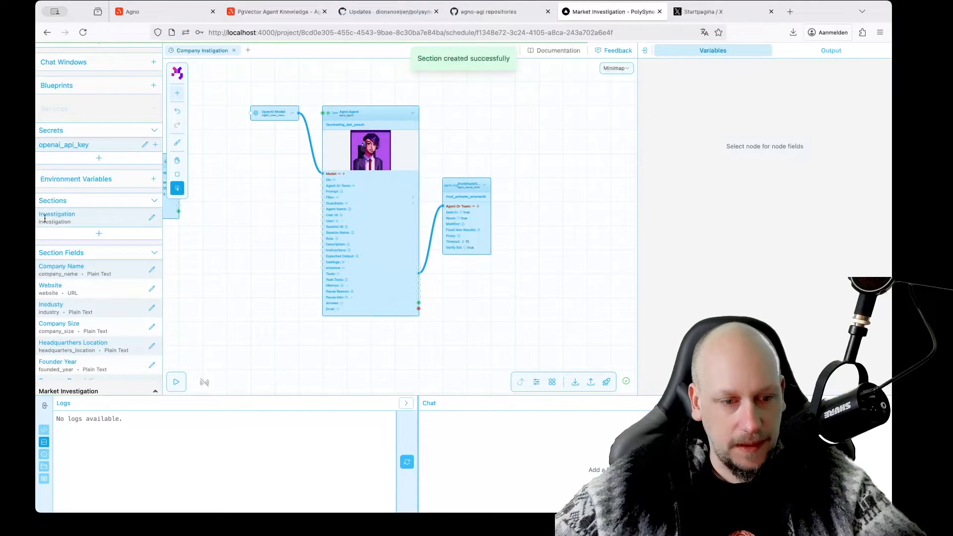
scroll(62, 350, "down", 2)
scroll(63, 351, "down", 5)
left_click(151, 217)
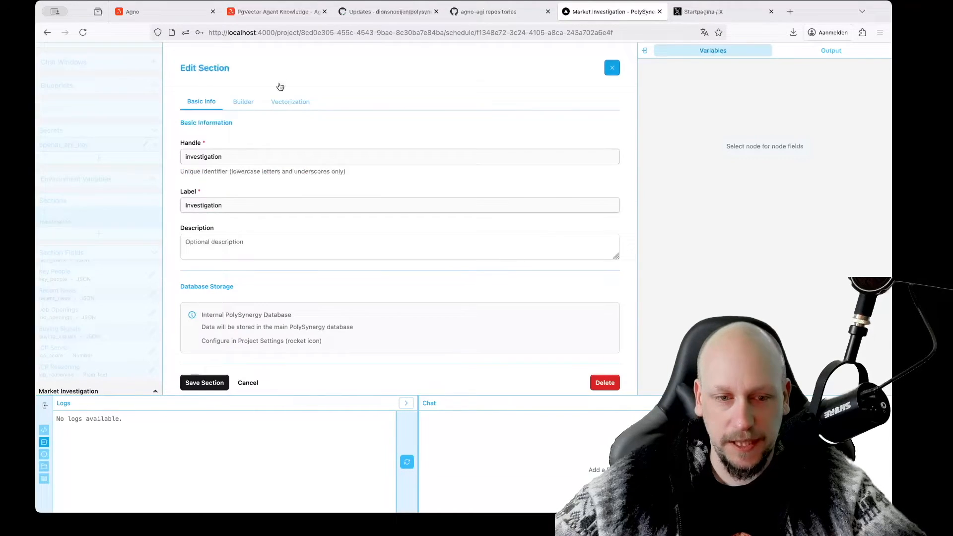
left_click(243, 101)
scroll(310, 250, "down", 2)
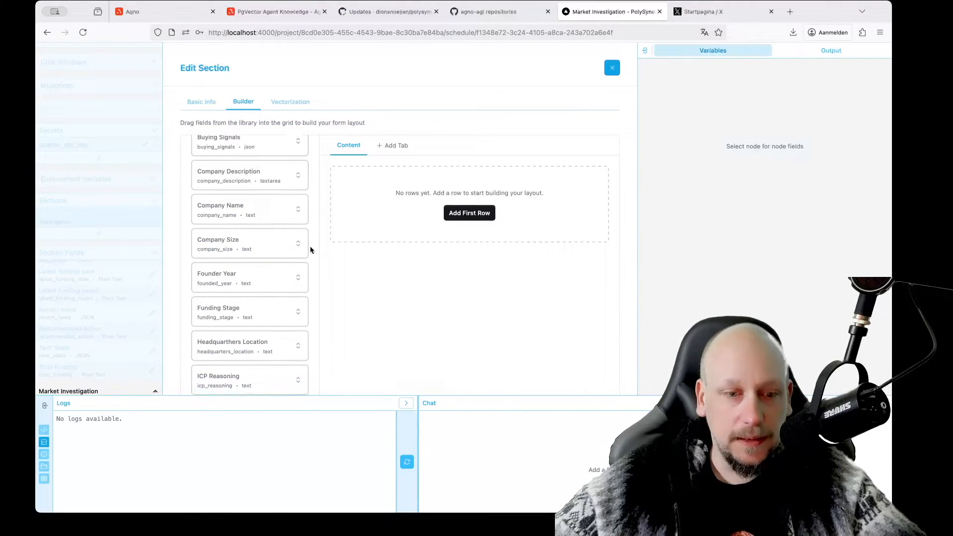
scroll(311, 250, "up", 2)
scroll(310, 250, "down", 9)
scroll(311, 249, "up", 1)
scroll(311, 250, "down", 1)
scroll(310, 249, "up", 5)
scroll(310, 249, "up", 5)
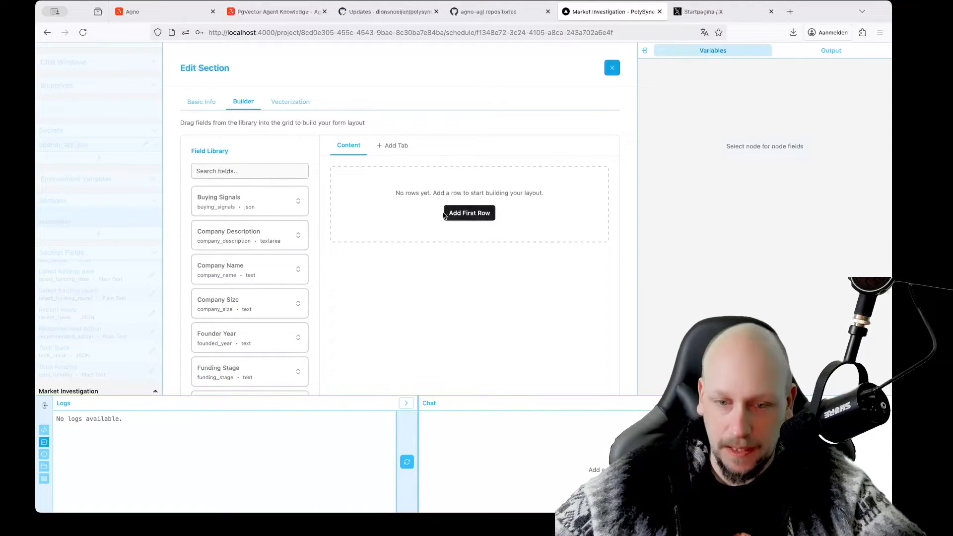
Step: Add four rows to the Content layout, each divided into two half-width cells
left_click(464, 213)
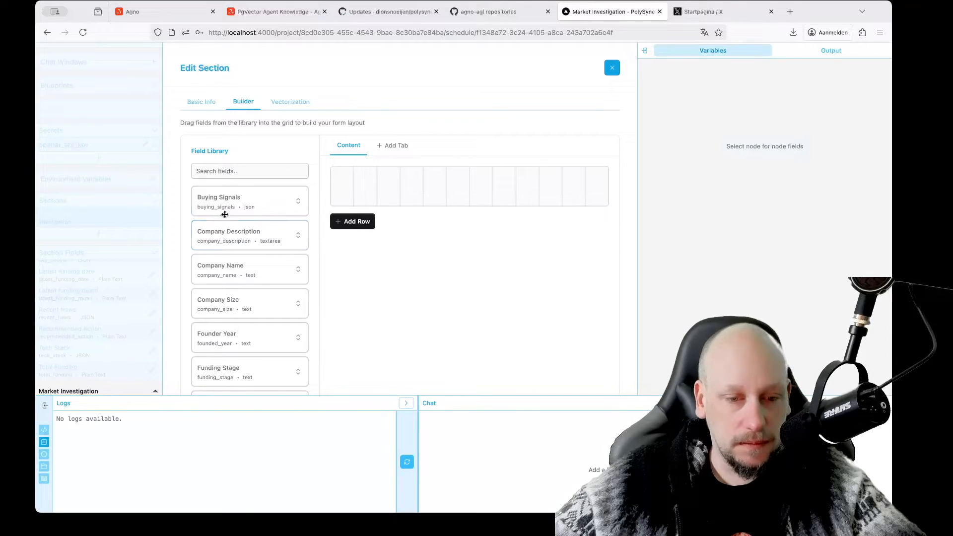
left_click_drag(245, 209, 578, 191)
left_click(342, 221)
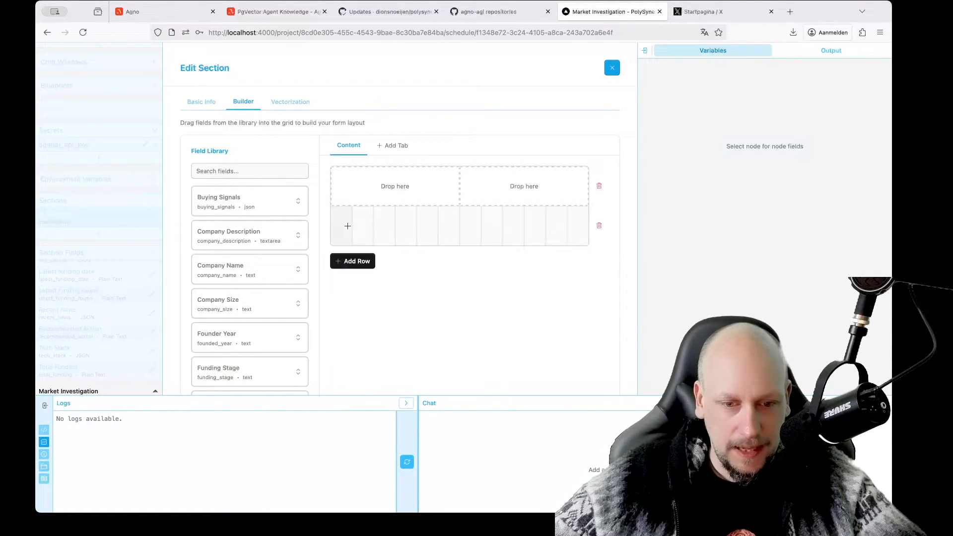
left_click(353, 261)
left_click(345, 300)
left_click_drag(333, 216, 576, 228)
left_click_drag(340, 270, 576, 265)
left_click_drag(334, 308, 580, 305)
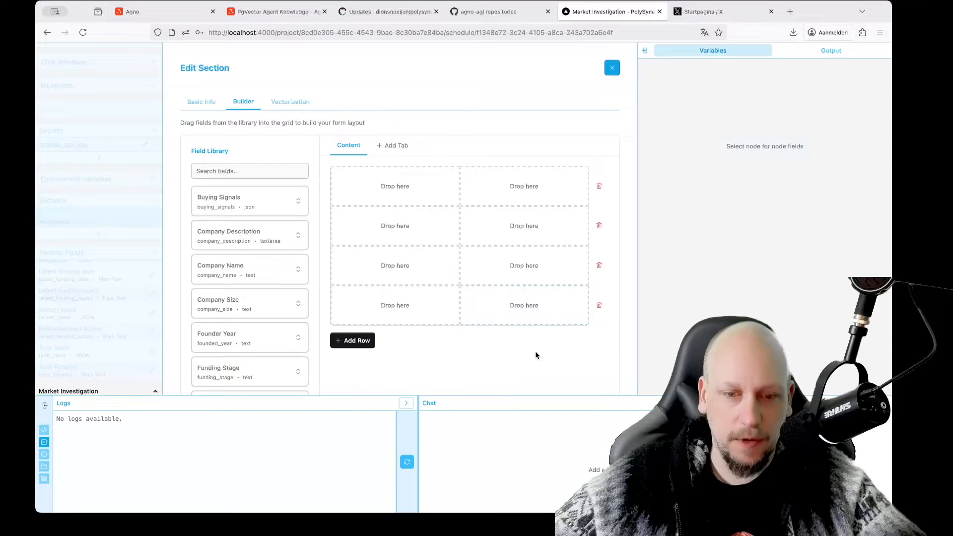
Step: Place Company Name and Website in the first layout row, and Insdusty and Company Size in the second
key("super+Tab")
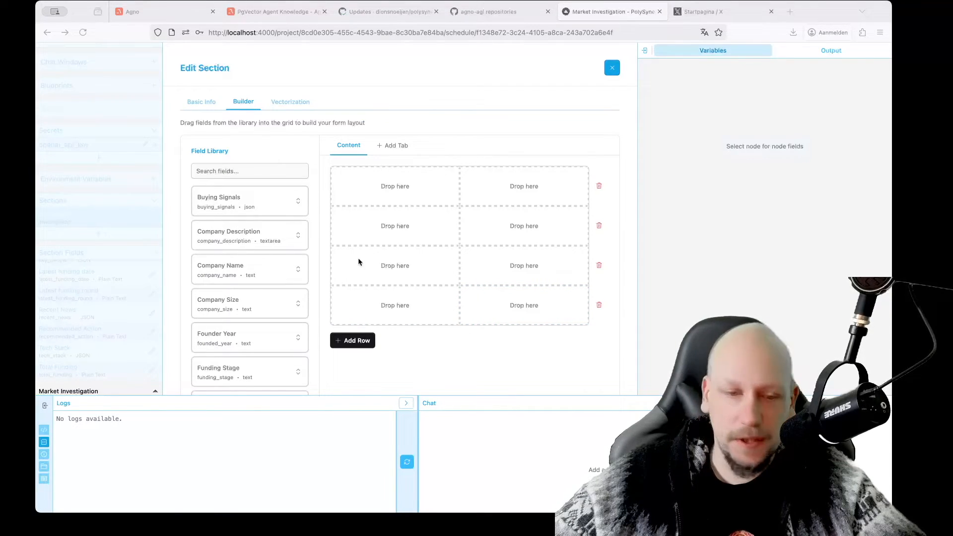
left_click_drag(270, 277, 392, 198)
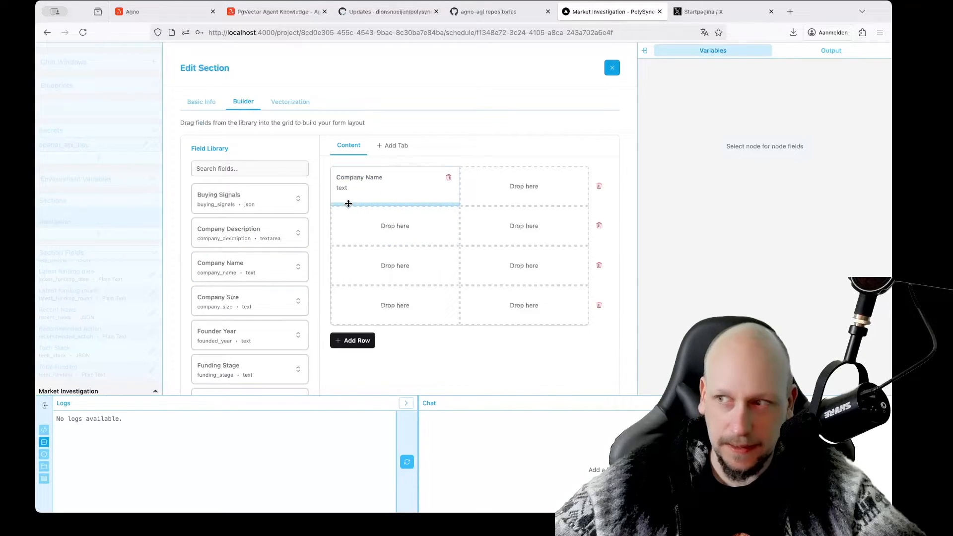
scroll(226, 273, "down", 1)
scroll(226, 273, "down", 10)
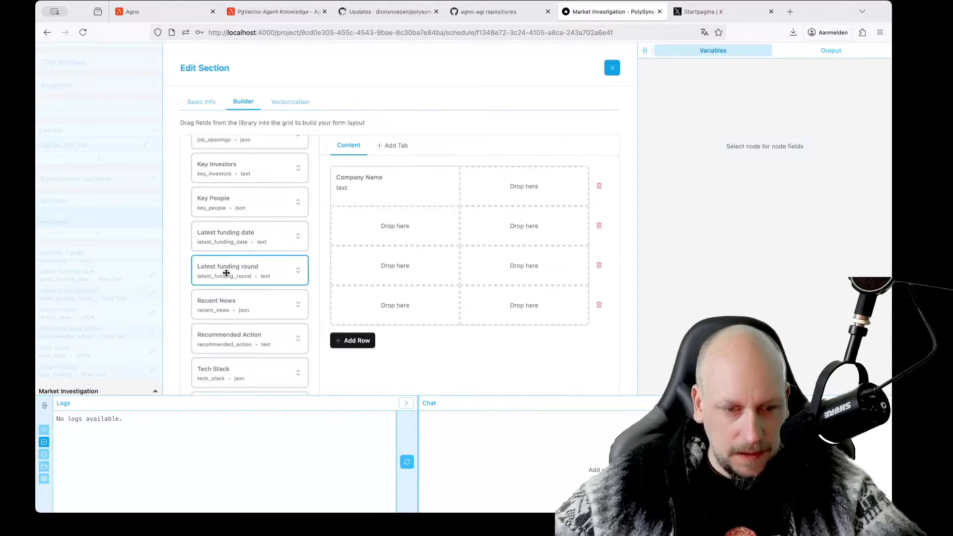
left_click_drag(236, 321, 523, 165)
scroll(236, 293, "up", 5)
left_click_drag(236, 223, 394, 204)
scroll(242, 270, "up", 7)
left_click_drag(242, 281, 523, 205)
Step: Place Headquarthers Location and Founder Year in the third layout row, and Company Description and Funding Stage in the fourth
left_click_drag(243, 380, 395, 244)
scroll(240, 243, "down", 10)
scroll(240, 242, "up", 7)
left_click_drag(243, 195, 524, 217)
left_click_drag(243, 98, 394, 257)
left_click_drag(262, 319, 524, 256)
Step: Add two more two-cell rows and fill them with Total Funding, Latest funding round, Latest funding date and Key Investors
left_click(353, 291)
left_click(352, 332)
scroll(281, 247, "down", 10)
left_click_drag(342, 296, 449, 296)
left_click_drag(341, 336, 448, 336)
left_click_drag(250, 212, 394, 296)
scroll(258, 228, "up", 4)
left_click_drag(260, 229, 523, 296)
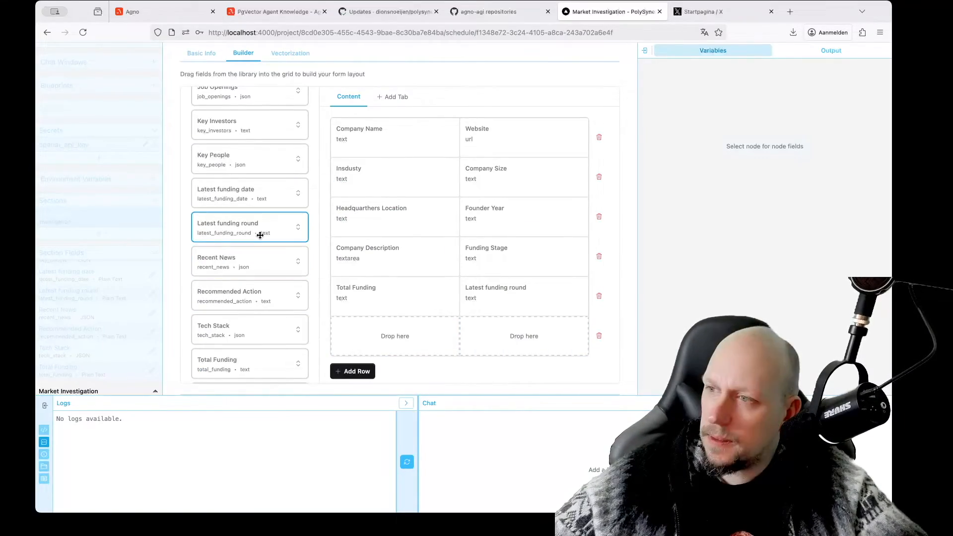
left_click_drag(249, 192, 394, 336)
left_click_drag(248, 213, 523, 330)
Step: Add two-cell rows for Tech Stack with Key People and for Recent News with Job Openings
left_click(352, 365)
scroll(225, 196, "down", 5)
left_click_drag(224, 196, 394, 290)
scroll(250, 232, "up", 4)
left_click_drag(250, 165, 524, 290)
left_click_drag(341, 329, 453, 323)
left_click_drag(248, 267, 394, 329)
scroll(247, 276, "up", 3)
left_click_drag(248, 201, 523, 329)
Step: Add two final two-cell rows holding Buying Signals with ICP Score and ICP Reasoning with Recommended Action
scroll(243, 282, "down", 7)
scroll(242, 282, "up", 8)
left_click(353, 366)
left_click_drag(249, 153, 389, 367)
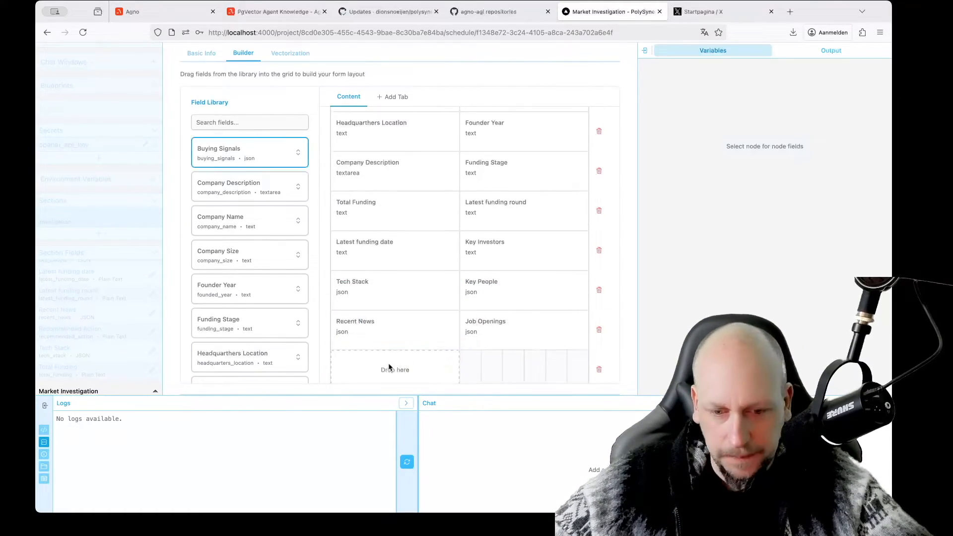
left_click(352, 331)
left_click(486, 299)
left_click(250, 80)
type("IC")
left_click_drag(239, 140, 523, 257)
left_click_drag(240, 109, 394, 297)
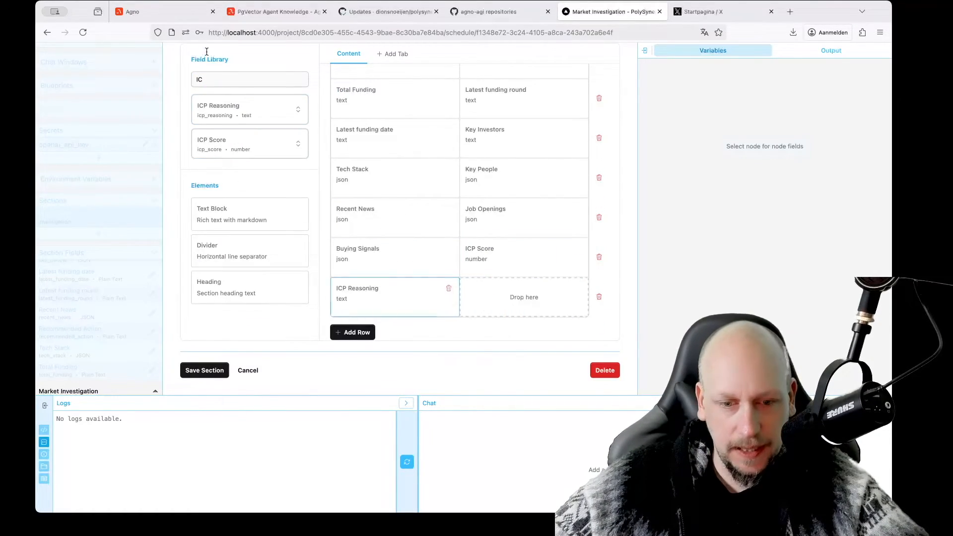
double_click(246, 79)
type("Rec")
left_click_drag(250, 142, 526, 296)
Step: Check the ten-row field layout and save the Investigation section
scroll(487, 319, "up", 5)
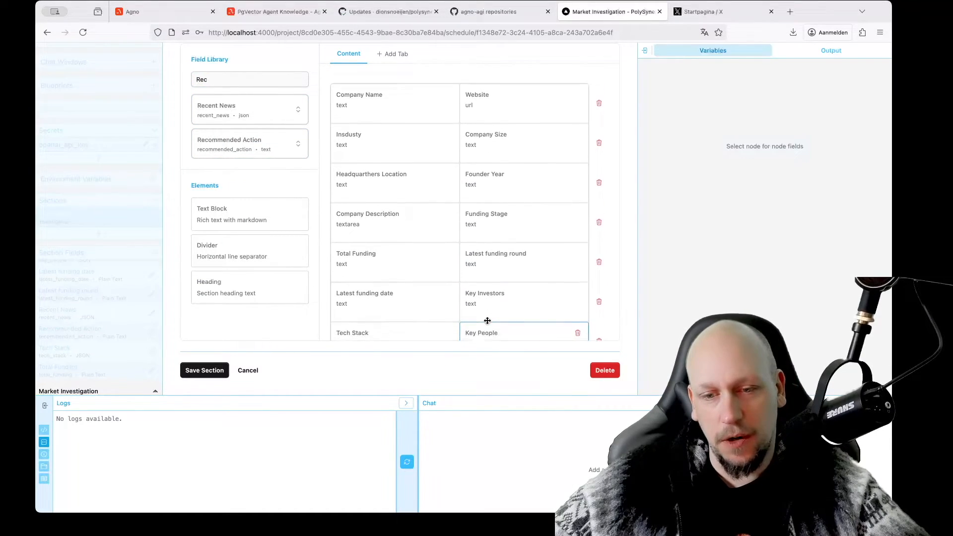
scroll(487, 320, "down", 6)
scroll(446, 332, "up", 1)
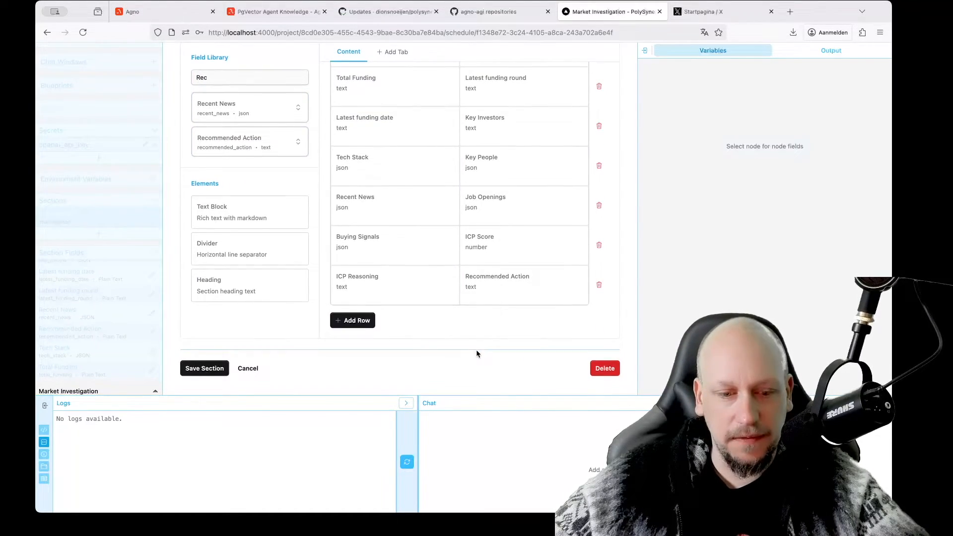
scroll(477, 353, "up", 5)
scroll(443, 114, "down", 5)
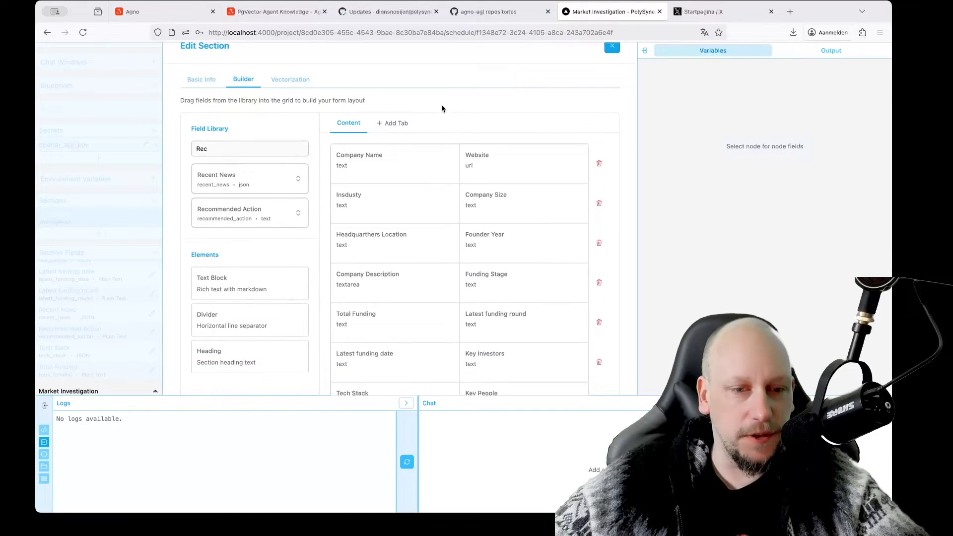
scroll(216, 350, "up", 5)
scroll(233, 206, "down", 4)
left_click(199, 370)
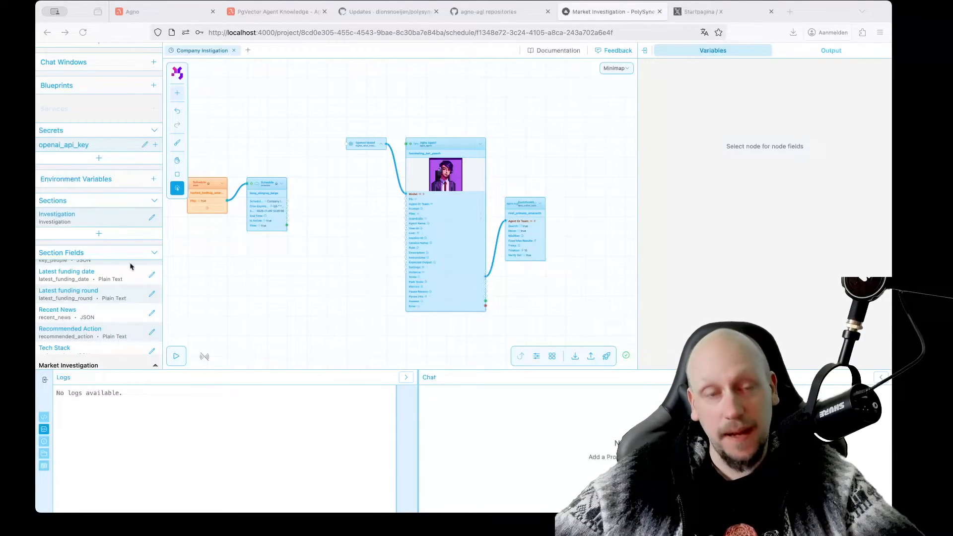
Step: Show the Investigation data table in an enlarged panel and look through its new-record form without adding a record
left_click(45, 466)
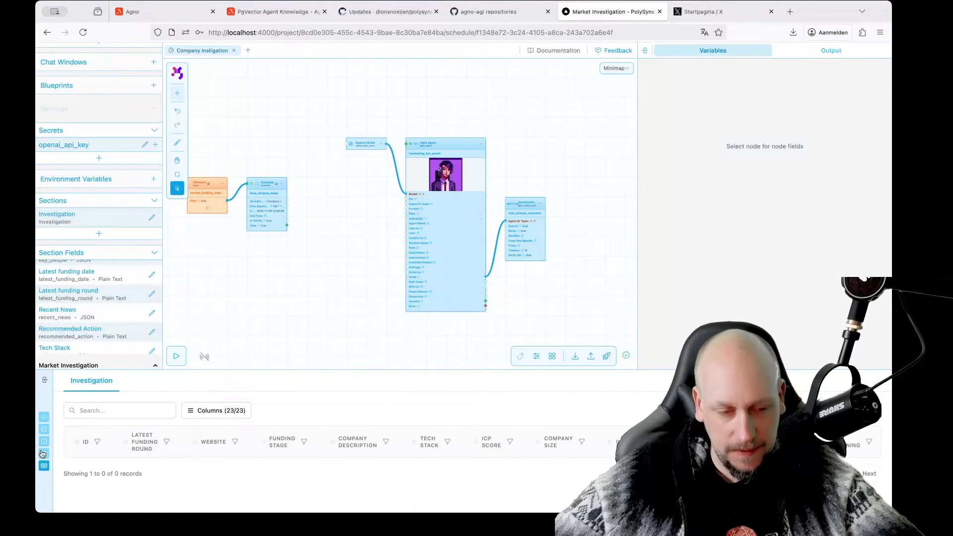
left_click_drag(234, 368, 254, 256)
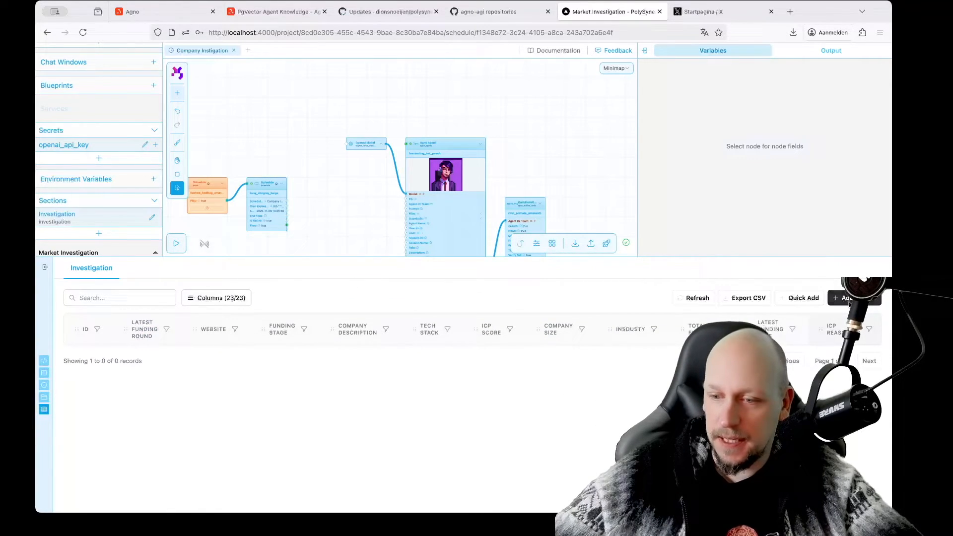
left_click(847, 299)
scroll(611, 370, "down", 5)
scroll(635, 397, "up", 5)
scroll(631, 394, "down", 3)
scroll(633, 398, "up", 1)
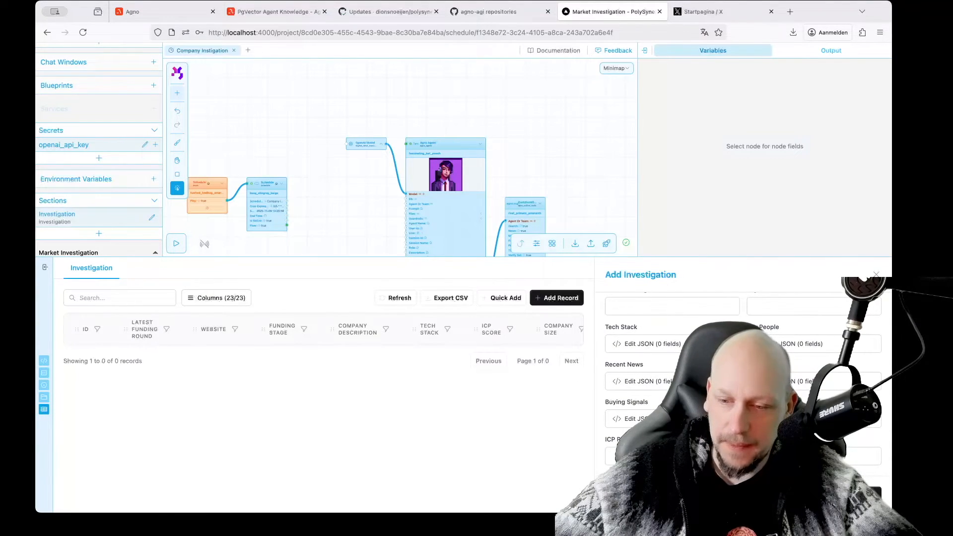
scroll(624, 340, "up", 5)
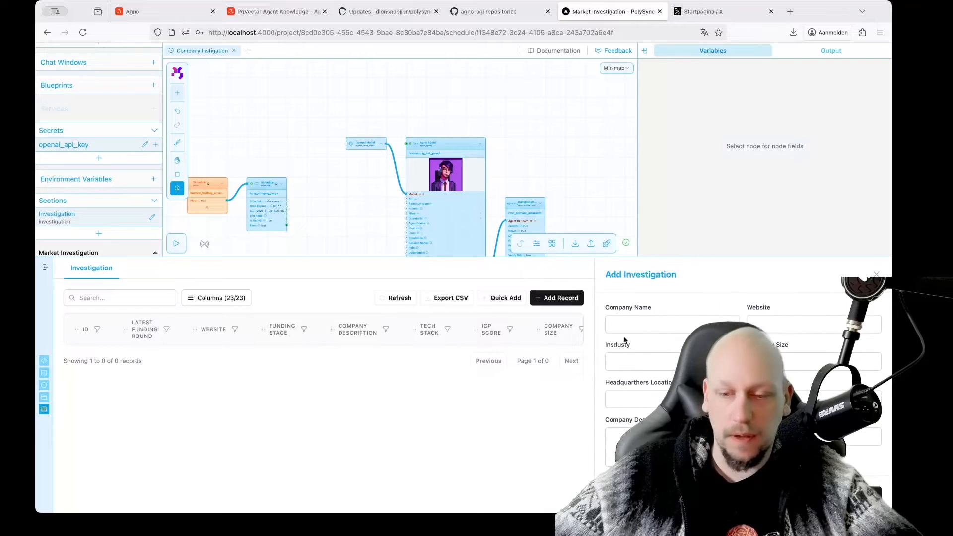
key("Escape")
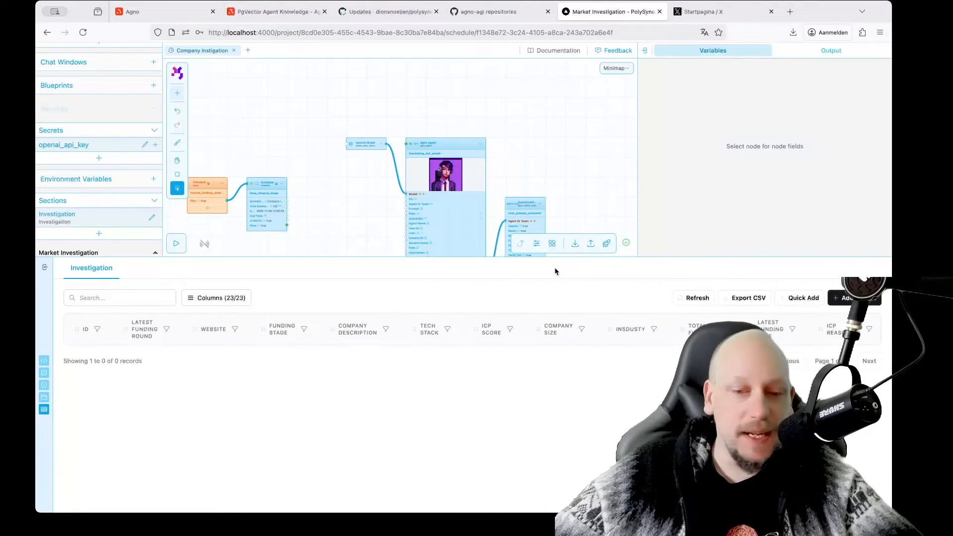
Step: Shrink the Investigation table panel to give the workflow canvas more height
left_click_drag(518, 258, 516, 337)
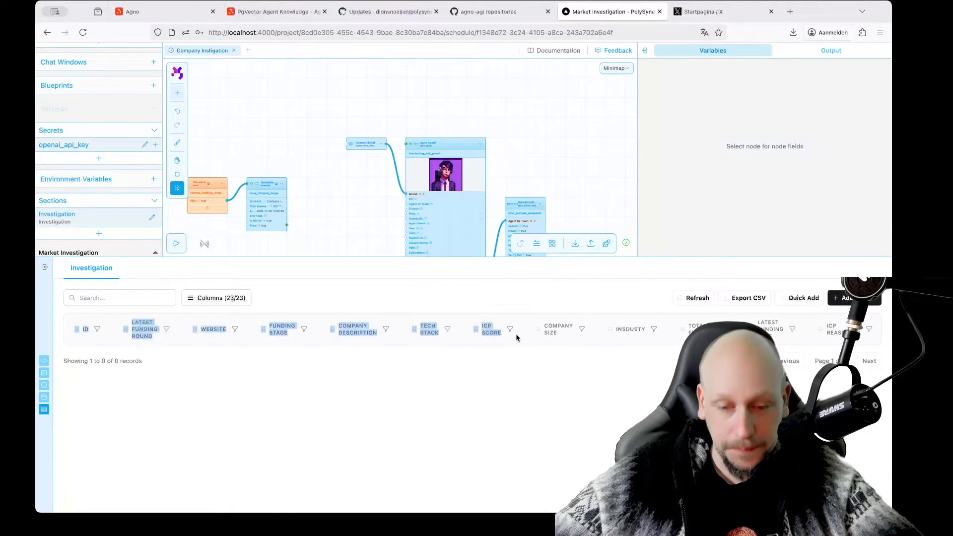
left_click(518, 286)
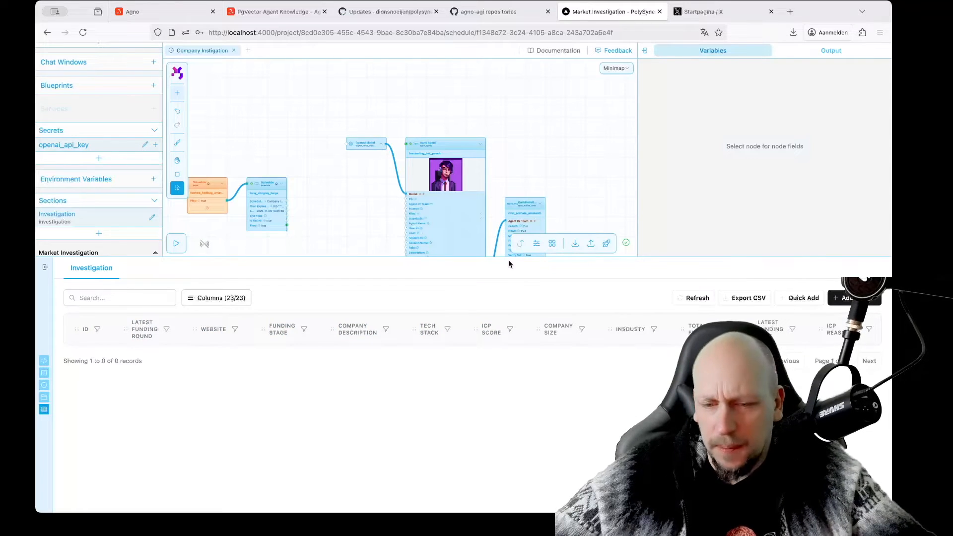
left_click_drag(507, 258, 513, 344)
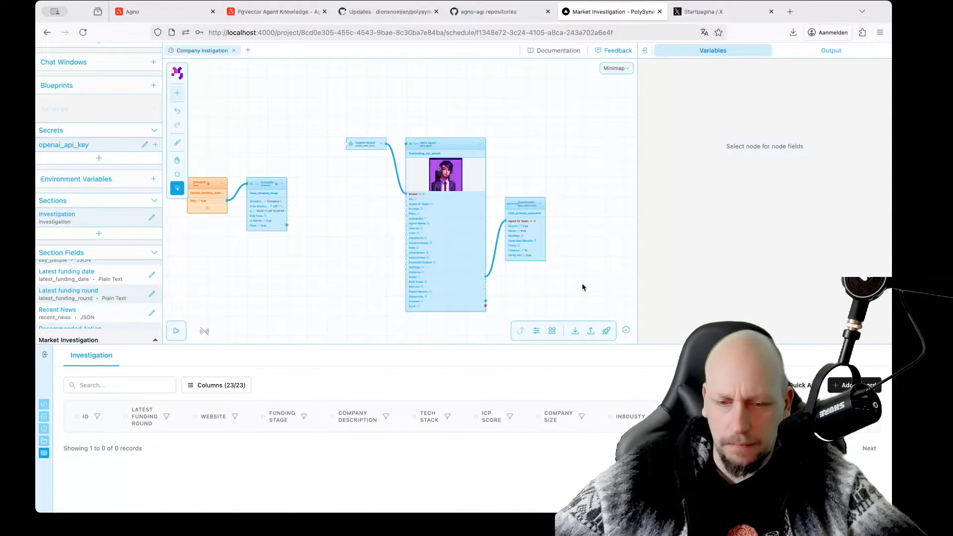
Step: Expand the Settings group on the Agno Agent node
key("space")
left_click_drag(582, 283, 563, 239)
scroll(339, 256, "up", 2)
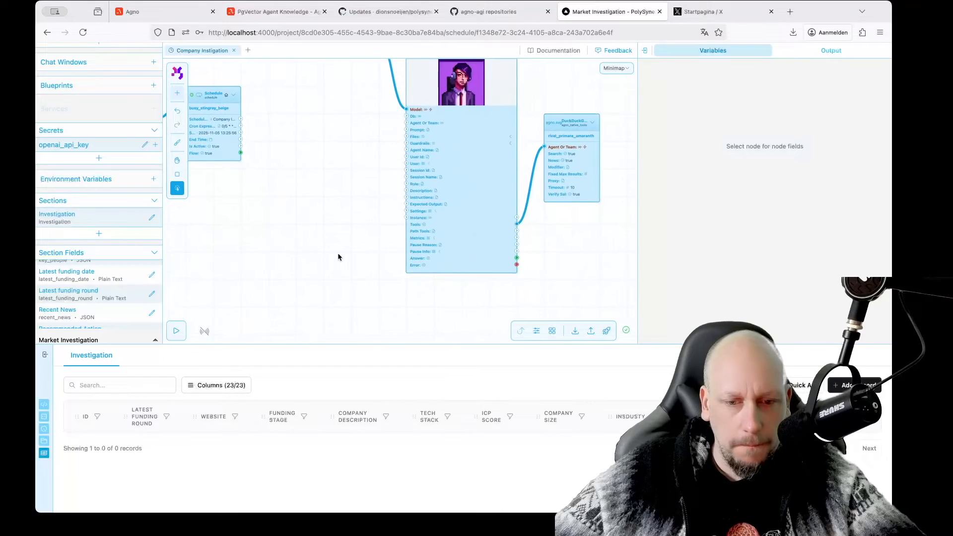
scroll(368, 234, "up", 2)
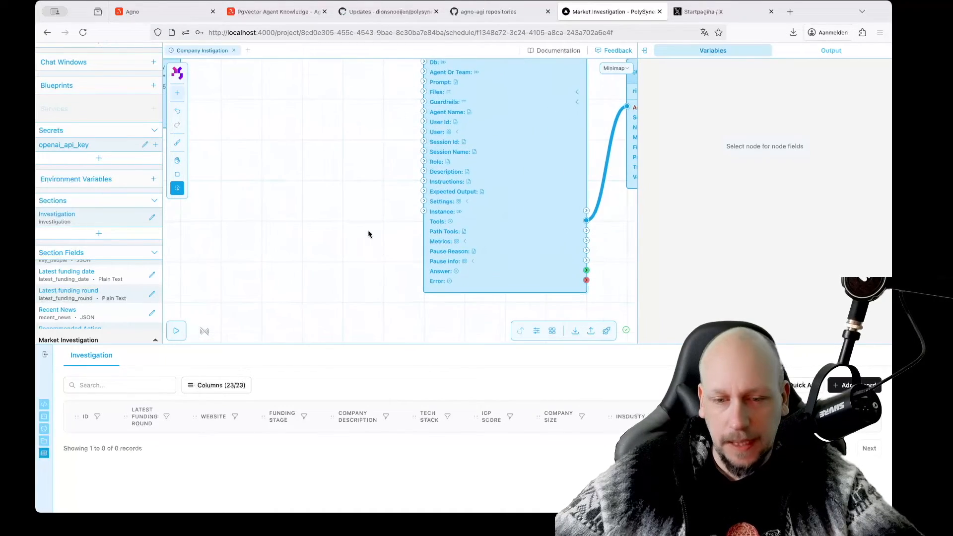
left_click(466, 201)
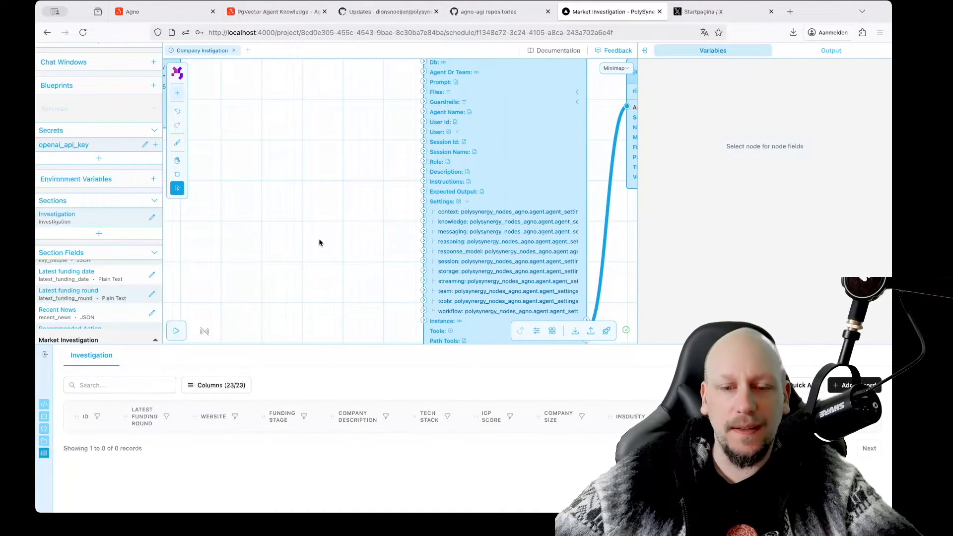
Step: Add a Section to Pydantic Model node in the empty canvas area beside the Agno Agent's settings
scroll(319, 242, "down", 3)
scroll(453, 289, "up", 2)
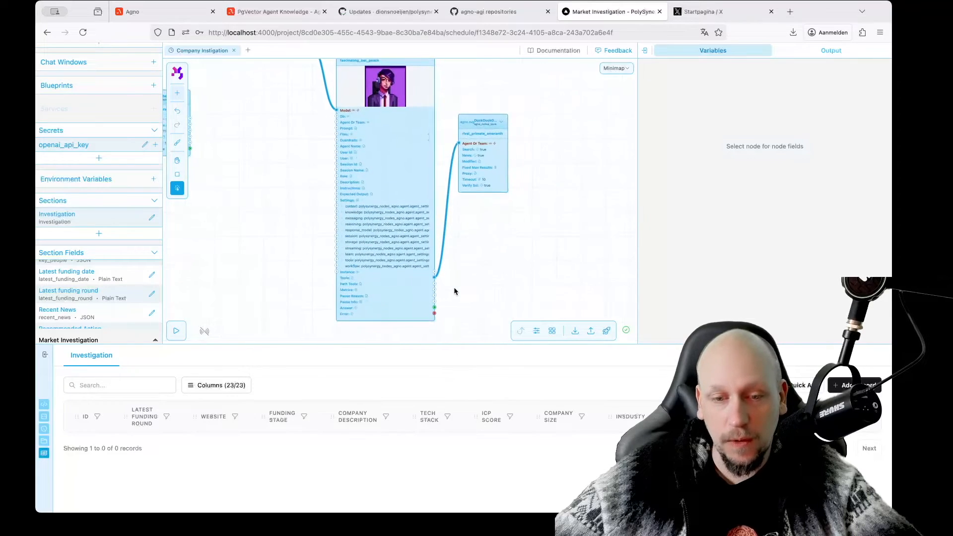
left_click_drag(296, 225, 363, 247)
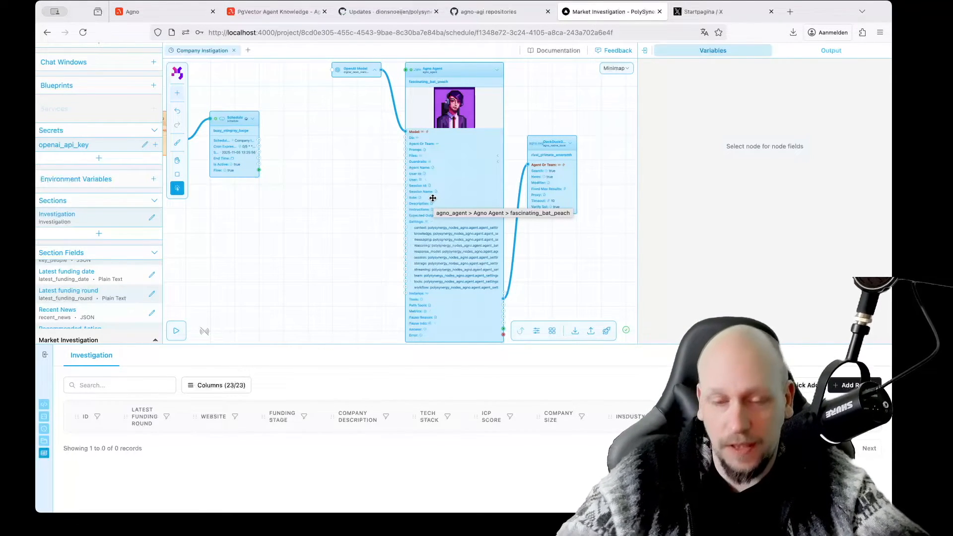
scroll(332, 227, "up", 2)
left_click_drag(331, 228, 284, 180)
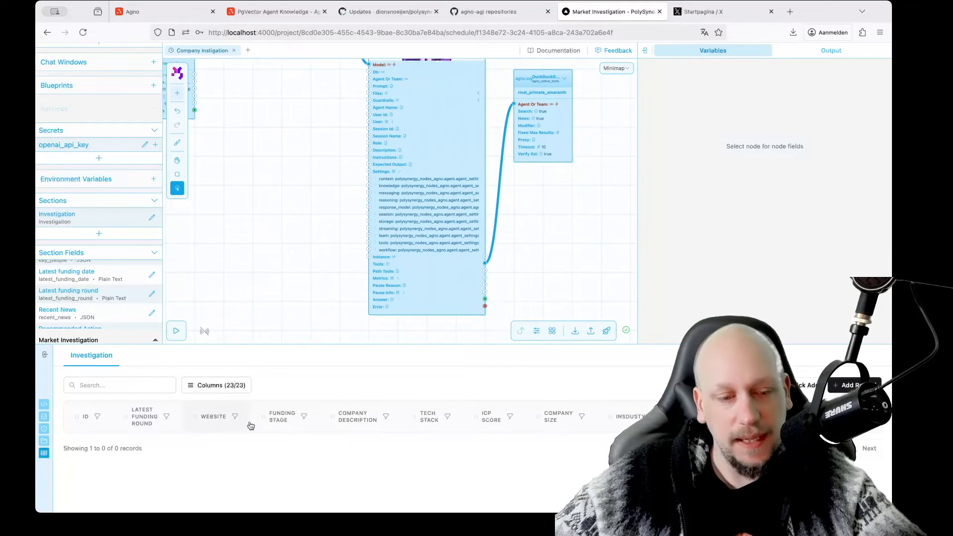
double_click(297, 242)
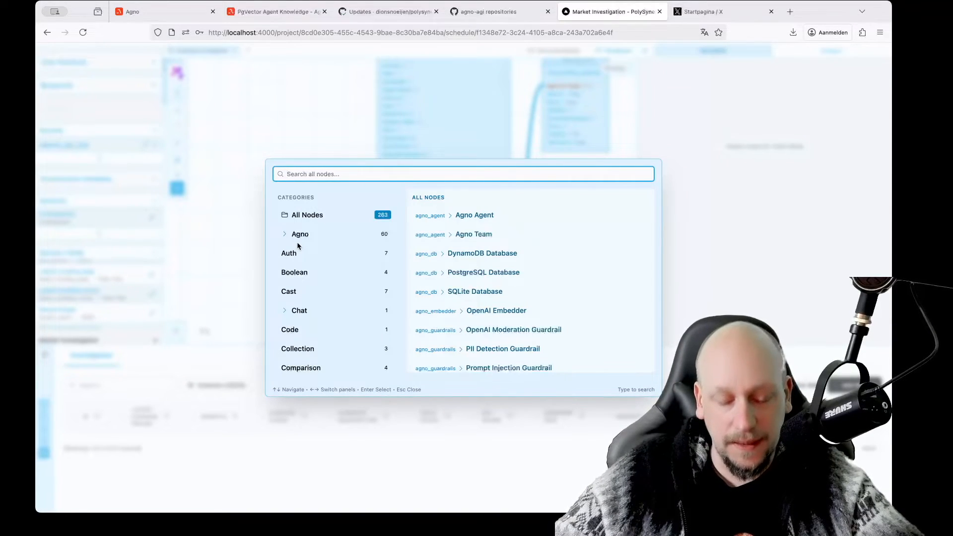
type("sectio")
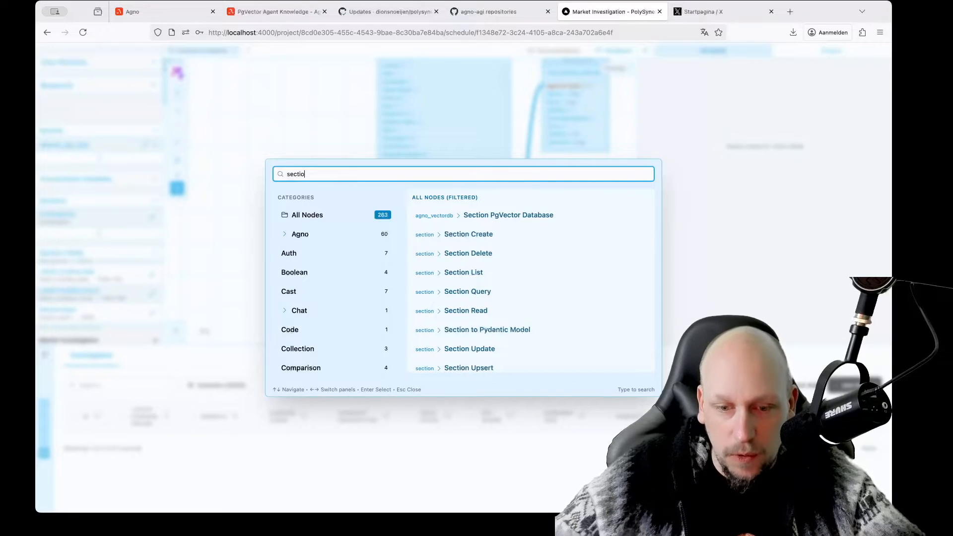
key("Down")
key("Down")
key("Down")
key("Down")
key("Down")
key("Down")
key("Down")
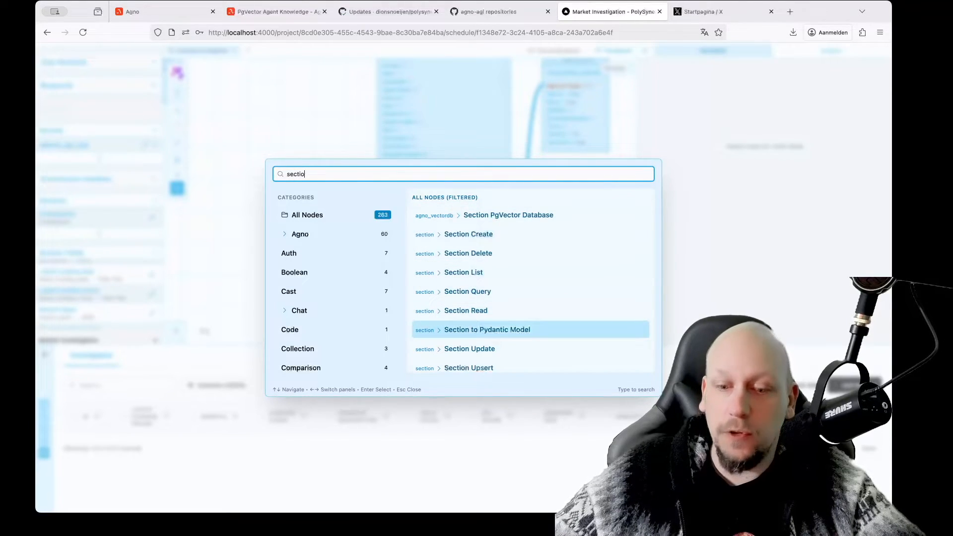
key("Return")
left_click(212, 177)
Step: Move the Section to Pydantic Model node up and away from the Agno Agent, leaving room for another node between them
scroll(306, 162, "up", 4)
key("space")
left_click_drag(307, 162, 367, 122)
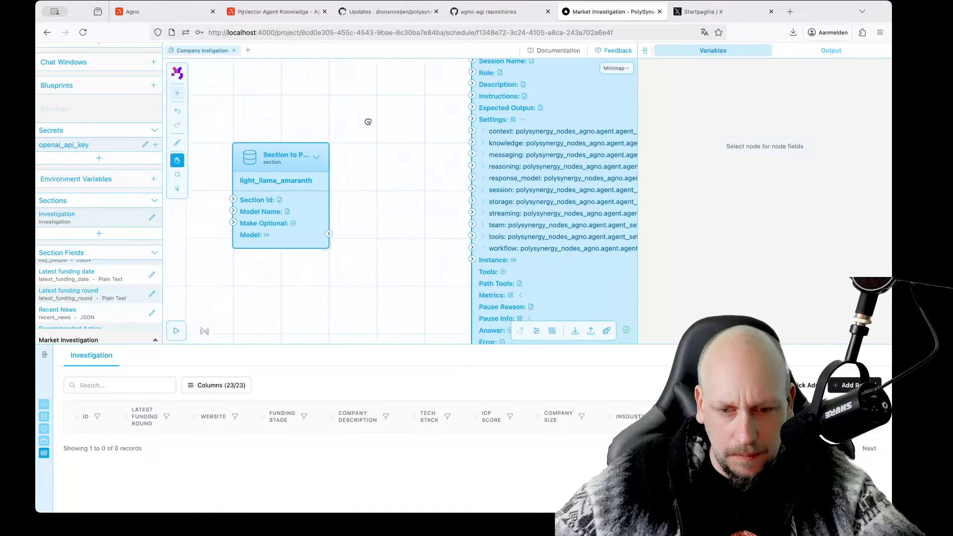
left_click_drag(273, 203, 272, 155)
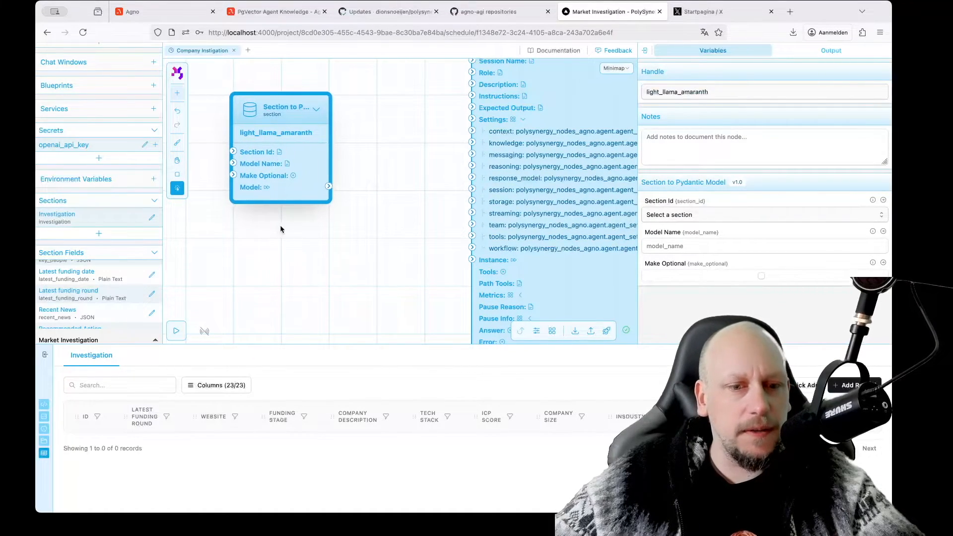
left_click_drag(317, 176, 268, 176)
Step: Add the agno_settings Agent Response node between the Section to Pydantic Model node and the Agno Agent
left_click(342, 176)
double_click(341, 174)
key("Escape")
key("shift+a")
type("re")
type("sp[")
key("BackSpace")
key("Down")
key("Return")
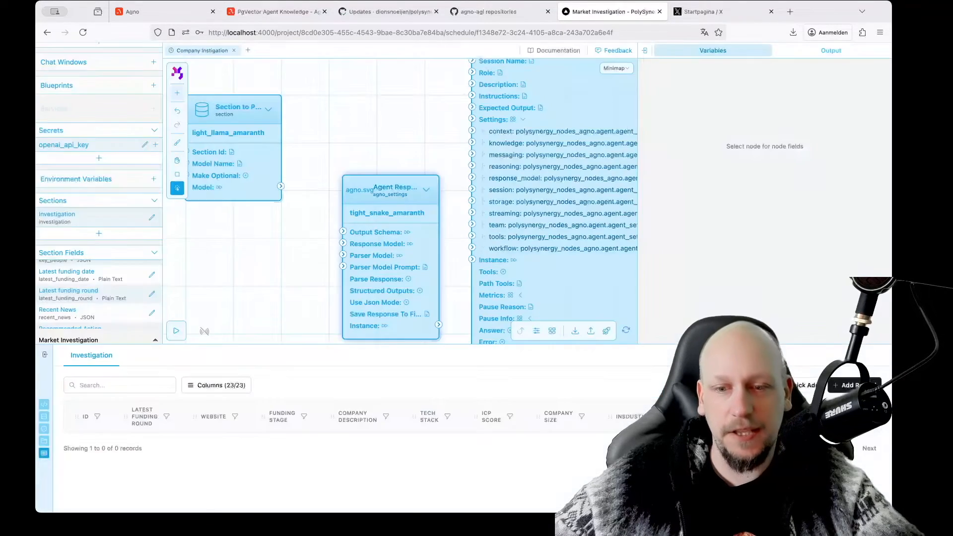
left_click(328, 95)
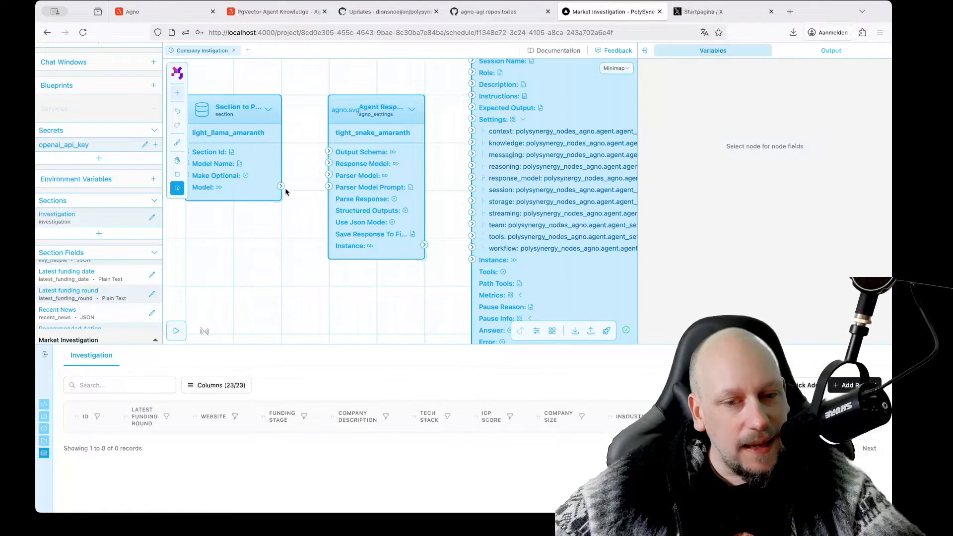
Step: Connect the Pydantic node's Model to the response node's Output Schema, and that node's Instance to the agent's response_model setting
left_click_drag(281, 186, 328, 151)
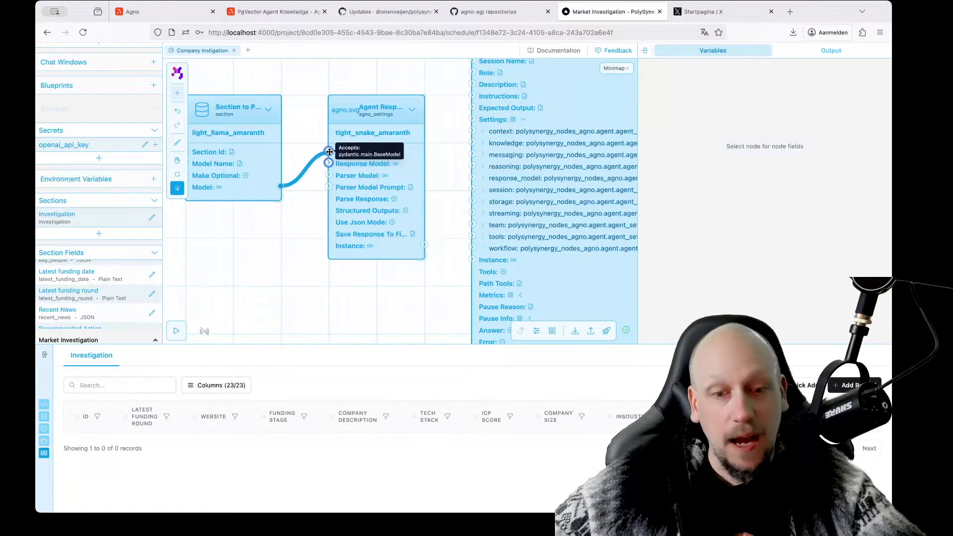
left_click_drag(424, 245, 469, 176)
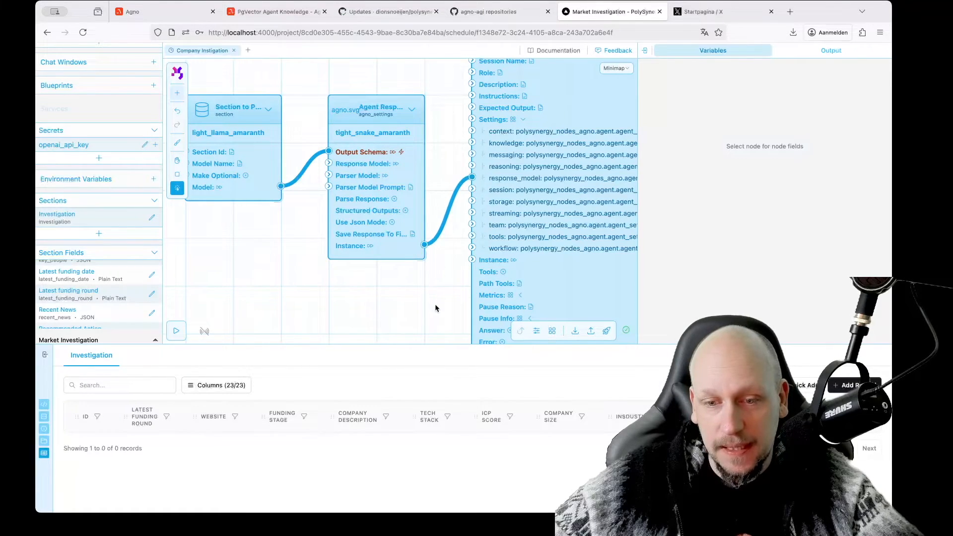
scroll(435, 305, "down", 3)
left_click_drag(422, 309, 363, 310)
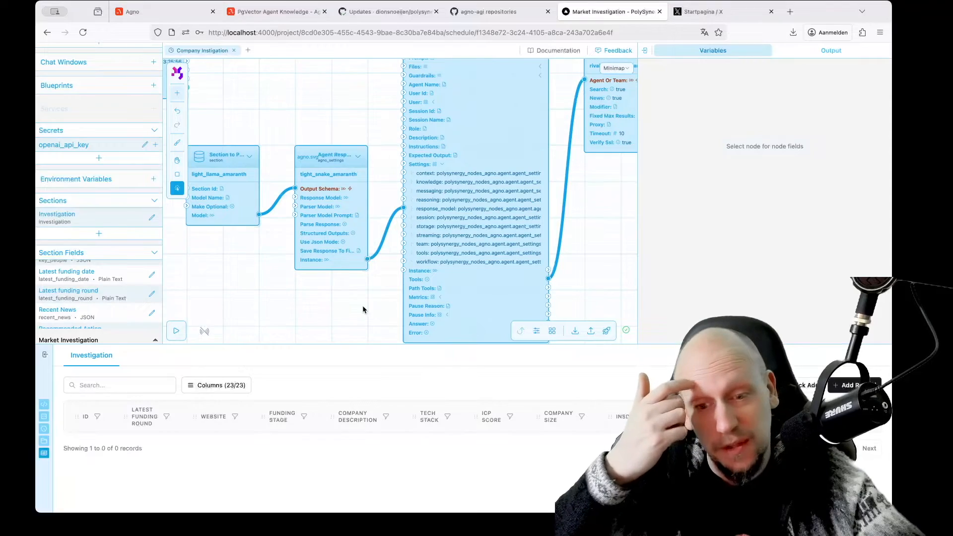
Step: Collapse the Agno Agent's Settings group, the Agent Response node and the Section to Pydantic Model node
scroll(322, 224, "up", 5)
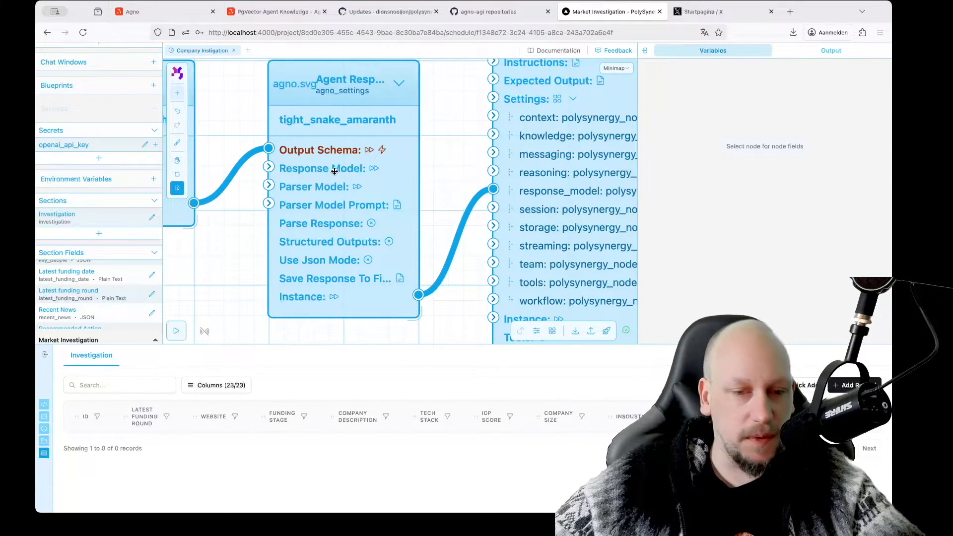
scroll(337, 170, "down", 5)
scroll(334, 170, "down", 2)
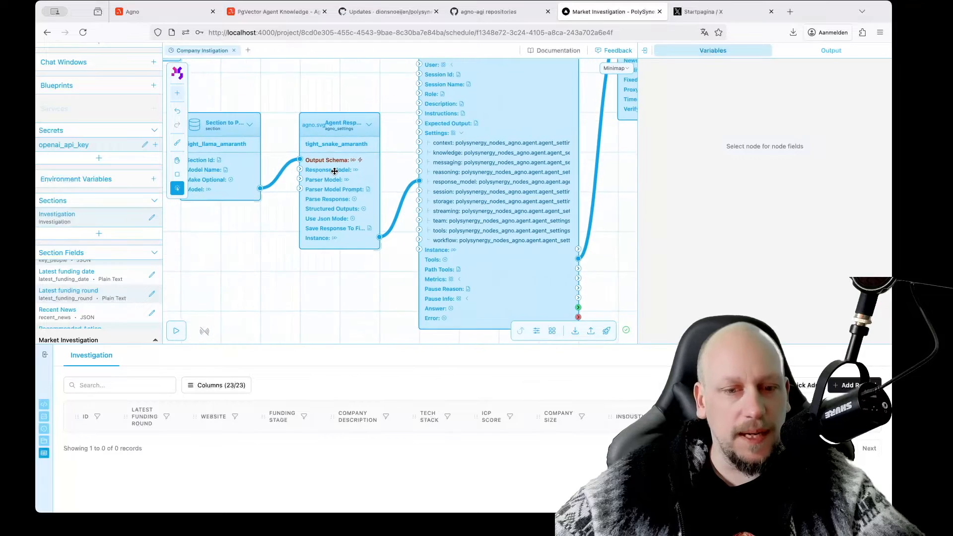
scroll(321, 287, "down", 3)
scroll(295, 290, "right", 2)
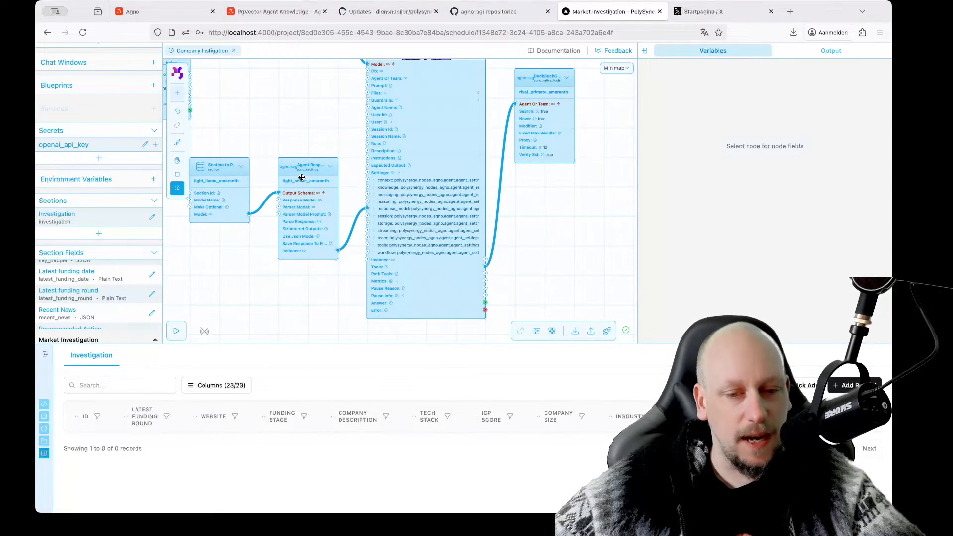
left_click(400, 178)
left_click(399, 175)
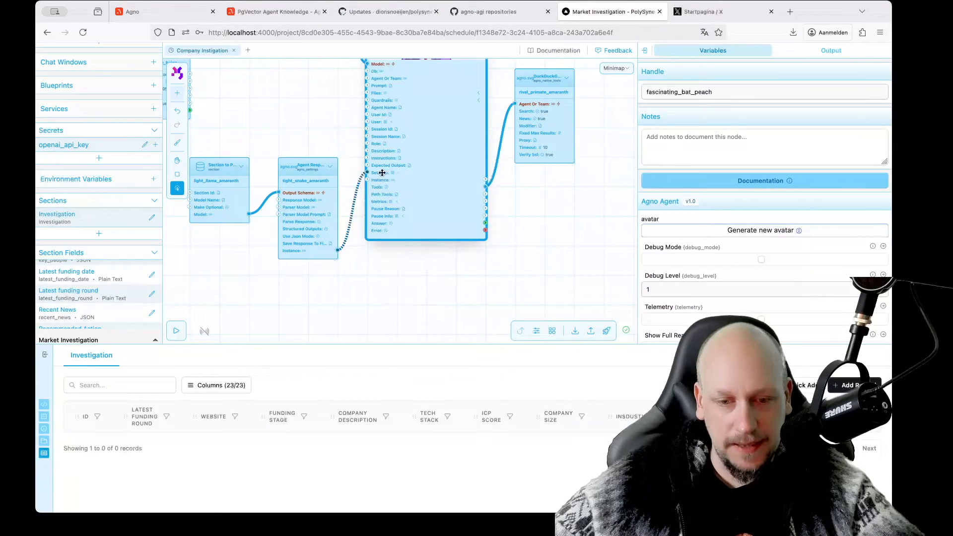
left_click(331, 166)
left_click(241, 166)
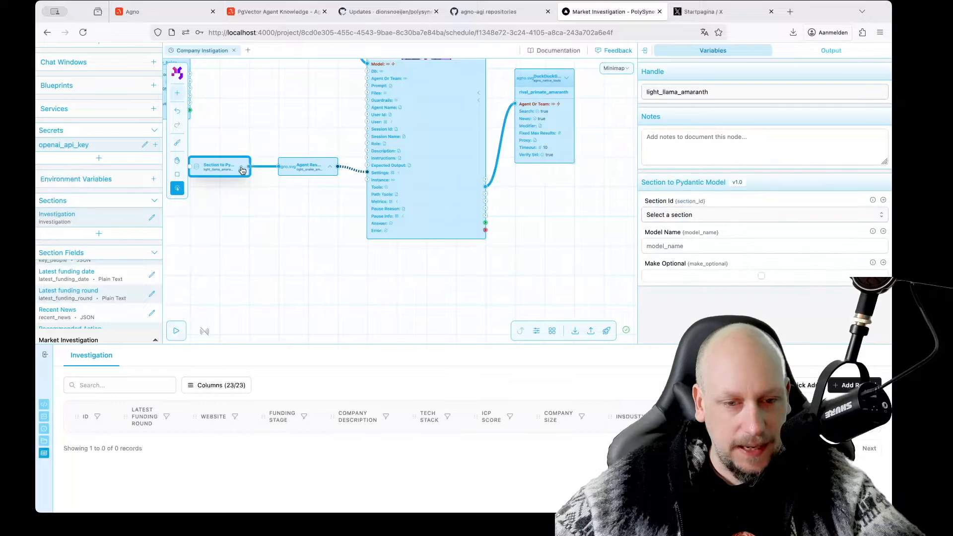
left_click(314, 190)
Step: Add a Variable Json node beside the Agno Agent's outputs, below the DuckDuckGo node
left_click_drag(530, 196, 538, 284)
scroll(523, 285, "down", 3)
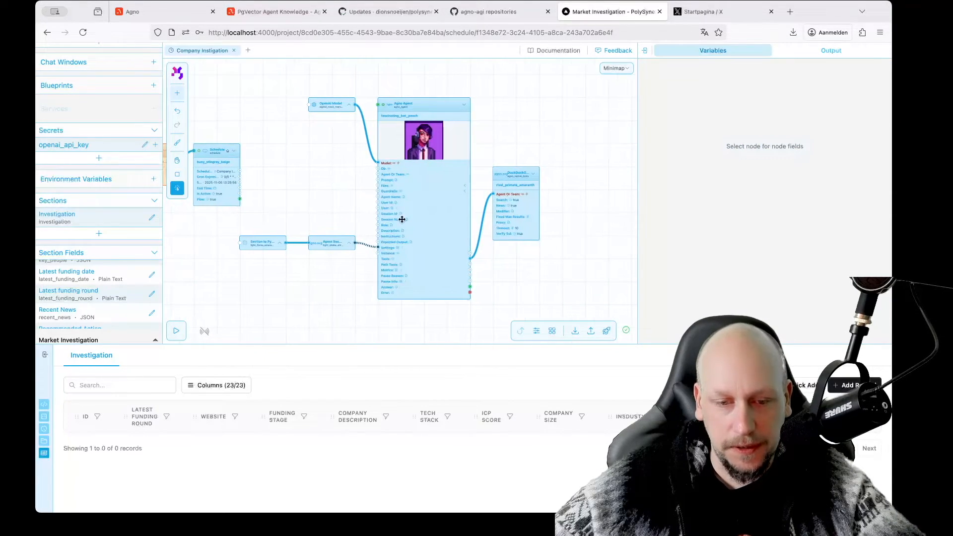
left_click_drag(492, 255, 479, 255)
scroll(479, 255, "up", 2)
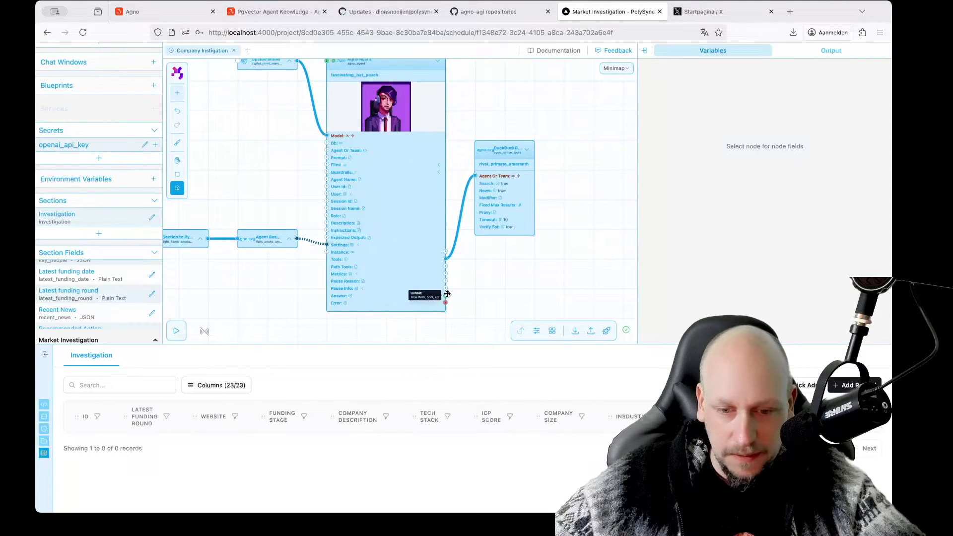
left_click_drag(534, 257, 504, 240)
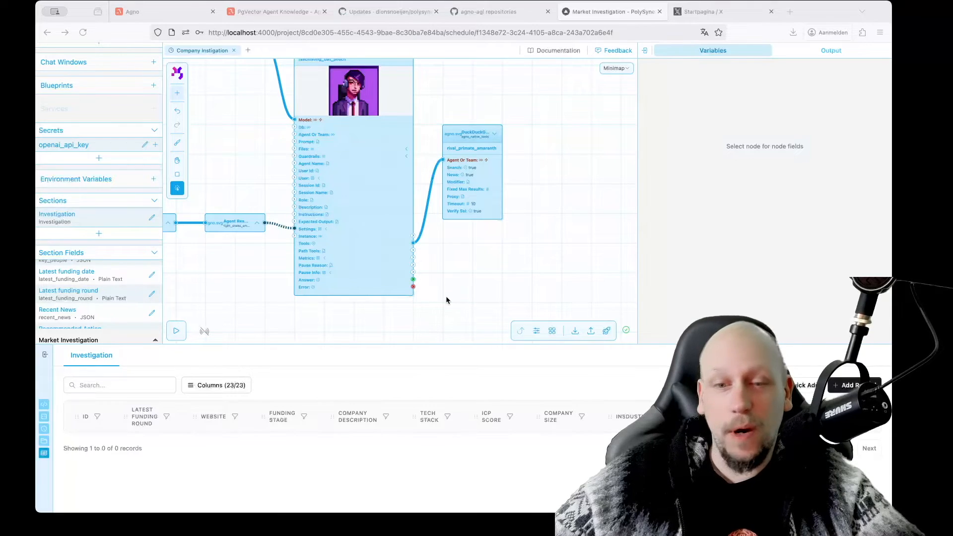
left_click(556, 174)
scroll(556, 173, "down", 3)
left_click_drag(557, 174, 523, 161)
scroll(574, 184, "up", 3)
scroll(459, 258, "up", 3)
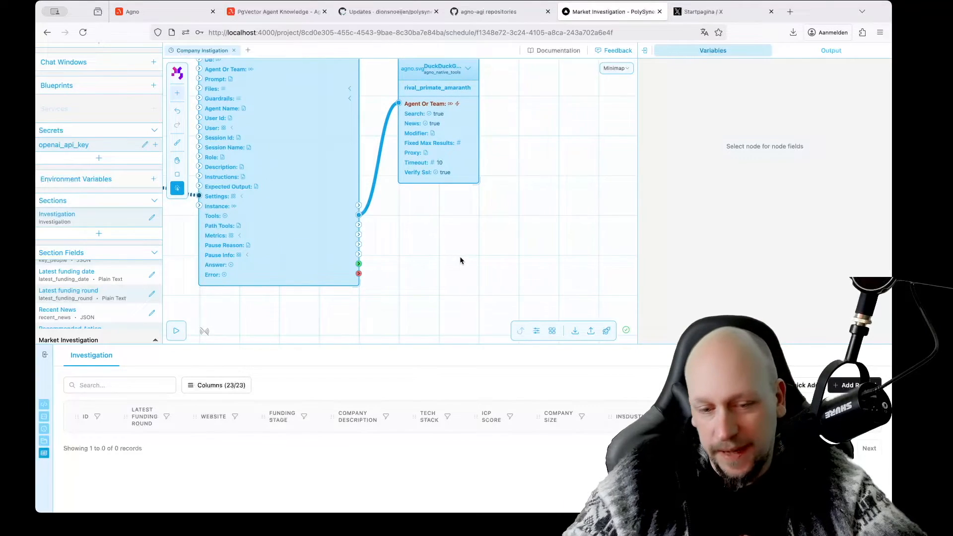
key("shift+a")
type("var")
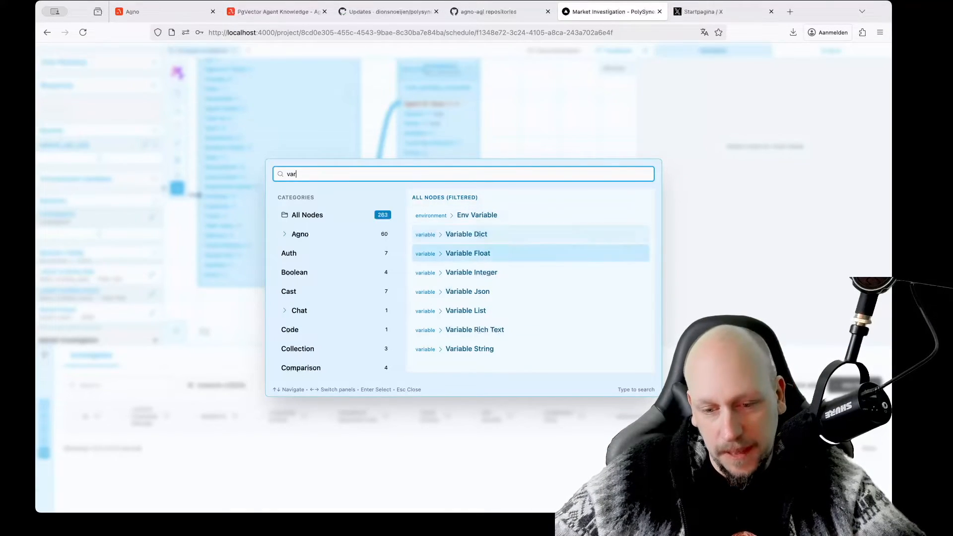
key("Down")
key("Down")
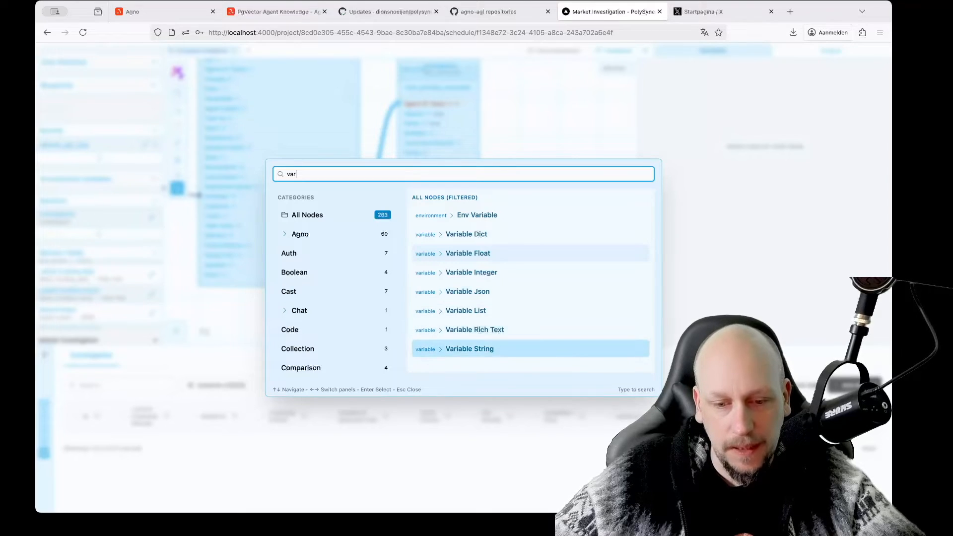
key("Up")
key("Up")
key("Up")
key("Return")
left_click_drag(497, 275, 435, 234)
Step: Position the Variable Json node and connect the Agno Agent's Answer output to its Value input
scroll(514, 240, "up", 2)
left_click_drag(518, 240, 529, 172)
left_click(448, 161)
left_click(359, 234)
left_click_drag(339, 199, 386, 197)
left_click(451, 243)
Step: Add a Deterministic UUID node in the free space beyond the Variable Json node
left_click_drag(527, 222, 387, 245)
scroll(388, 246, "down", 1)
double_click(388, 245)
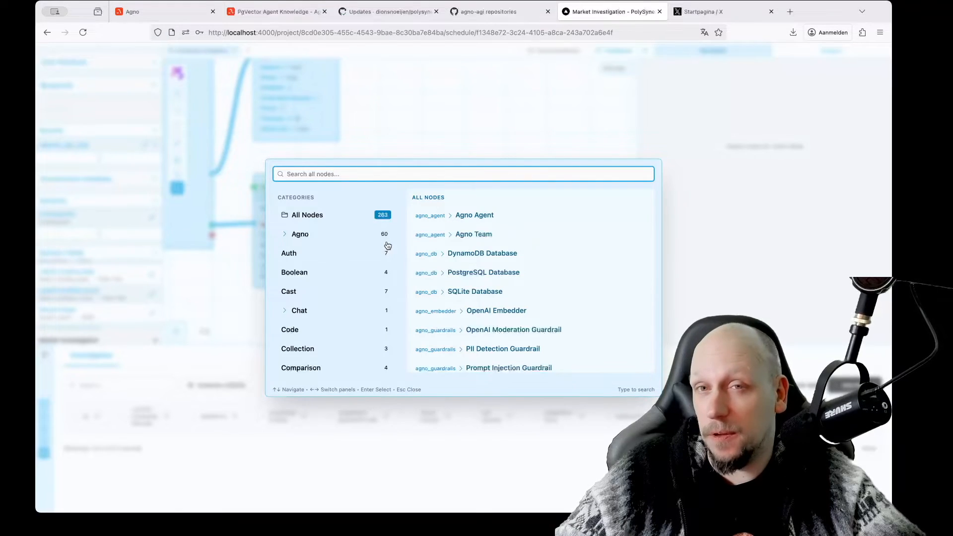
type("de")
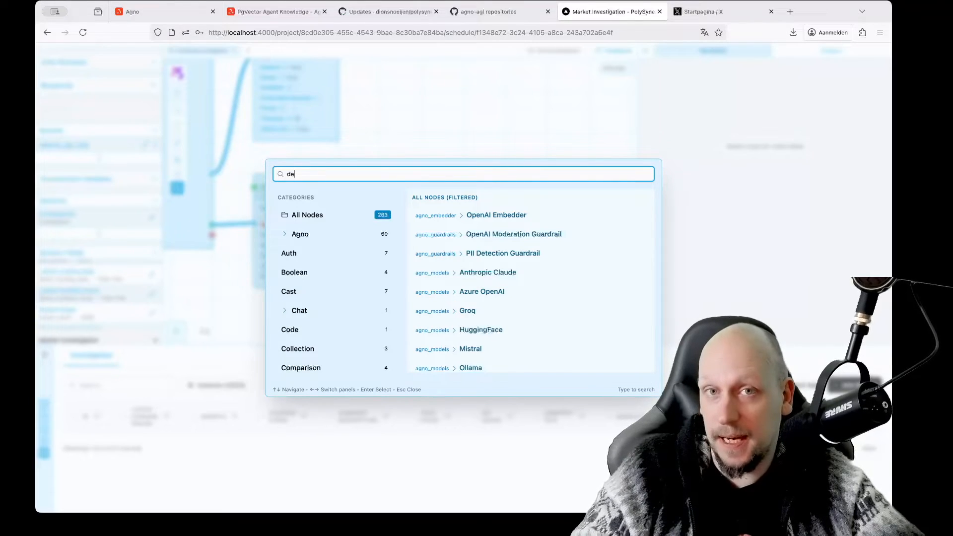
key("BackSpace")
key("BackSpace")
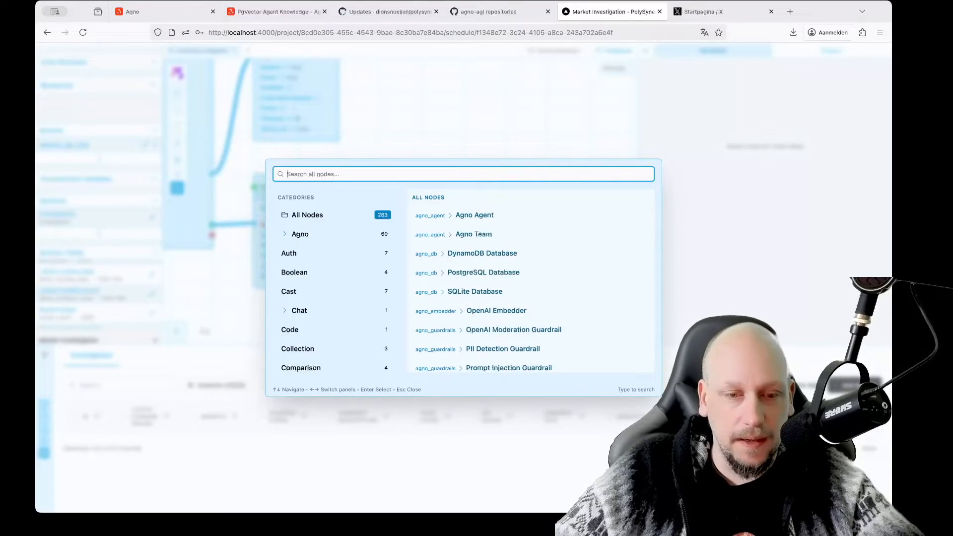
type("uuid")
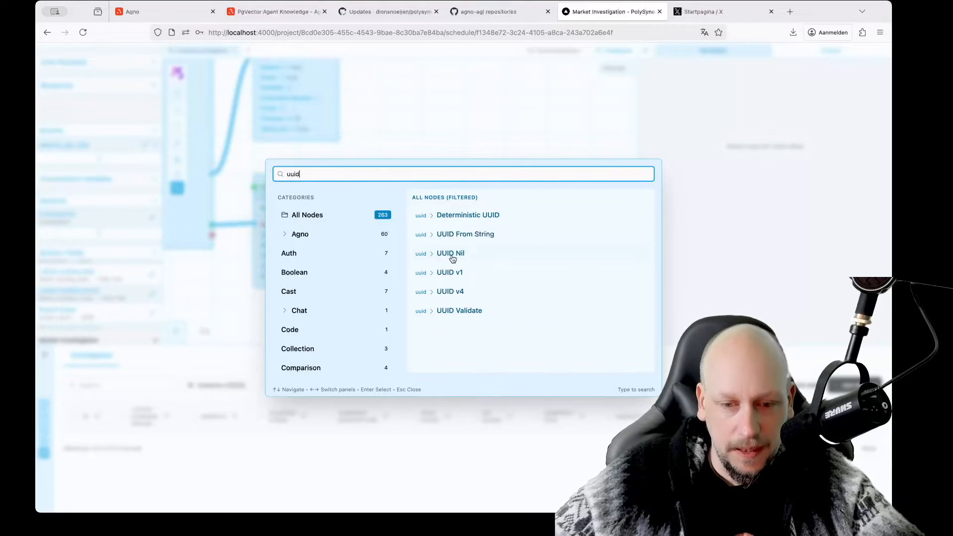
left_click(461, 215)
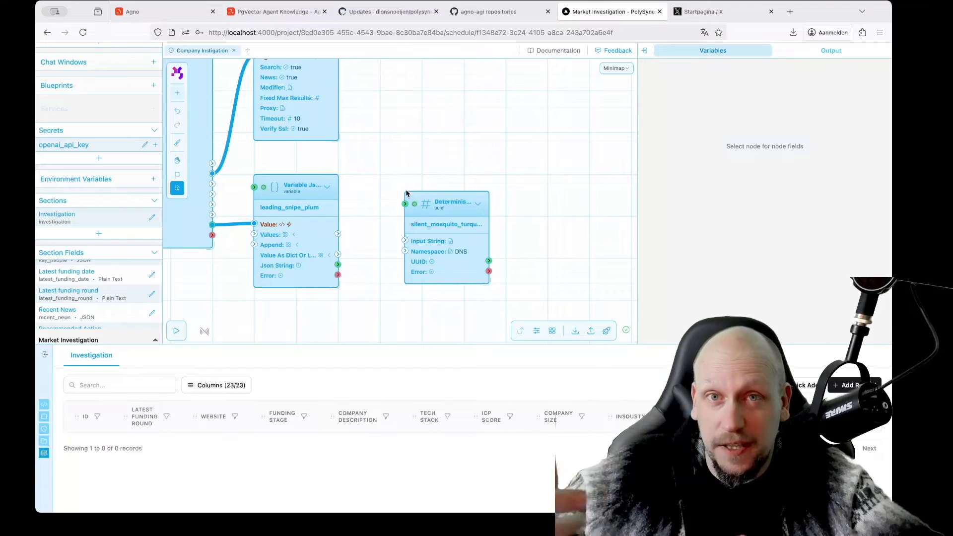
left_click_drag(436, 214, 452, 197)
left_click(416, 292)
Step: Move the Deterministic UUID node farther from the Variable Json node to leave a gap for another node
scroll(416, 291, "up", 2)
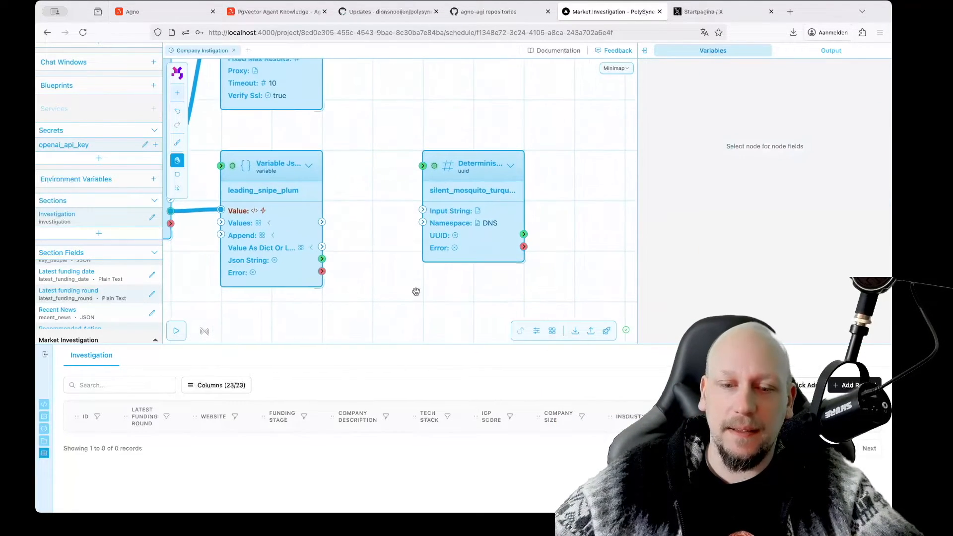
left_click_drag(415, 291, 364, 286)
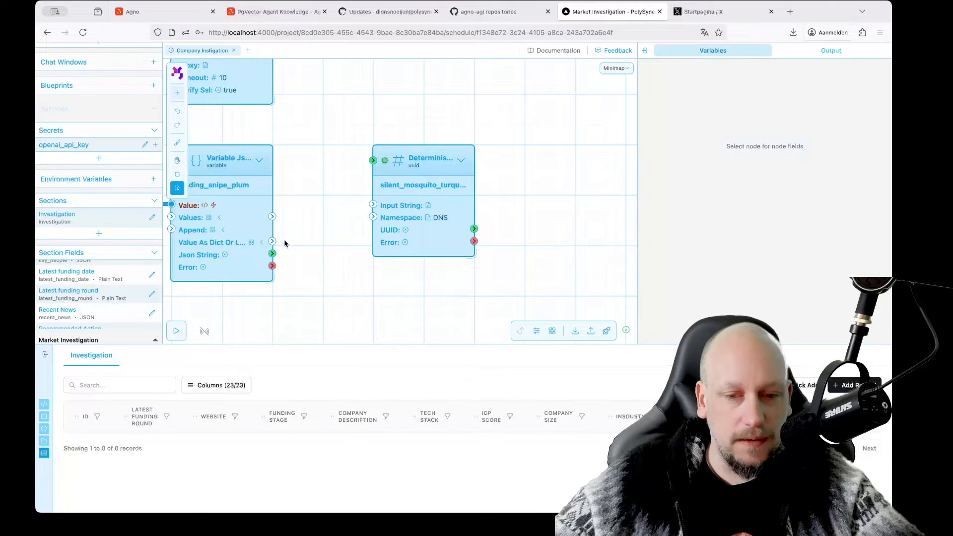
scroll(284, 243, "down", 1)
left_click_drag(284, 243, 346, 247)
left_click(465, 204)
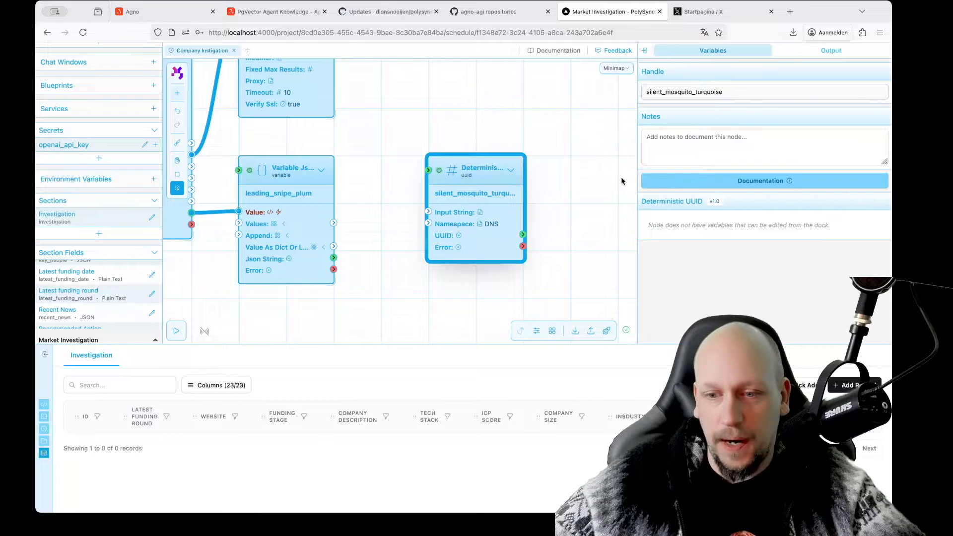
left_click_drag(493, 183, 587, 185)
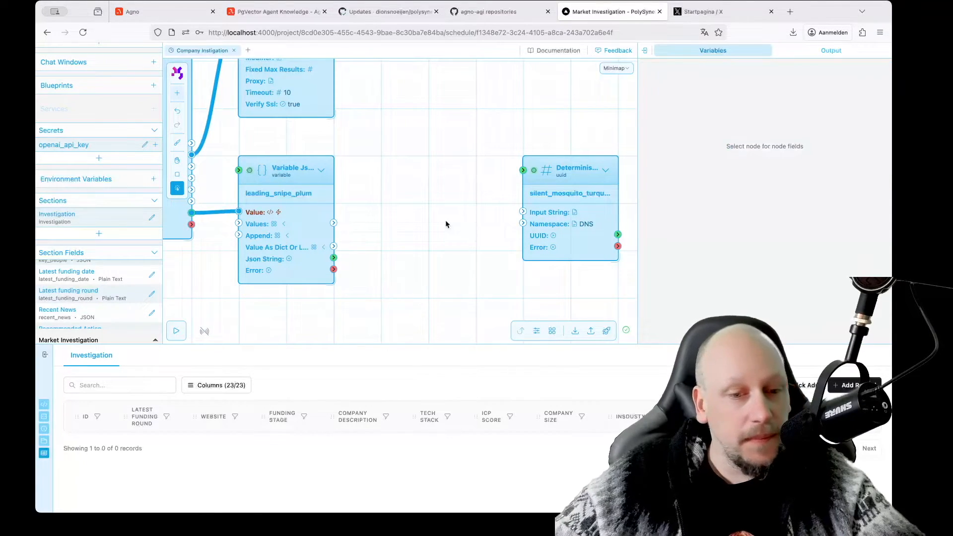
Step: Add a JSON Query node in the gap between the Variable Json and Deterministic UUID nodes
key("shift+a")
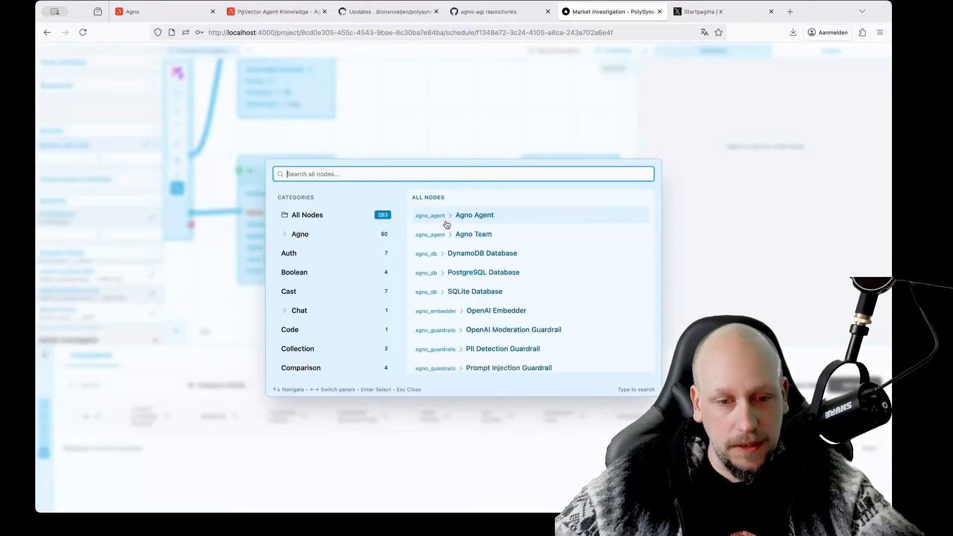
type("jso")
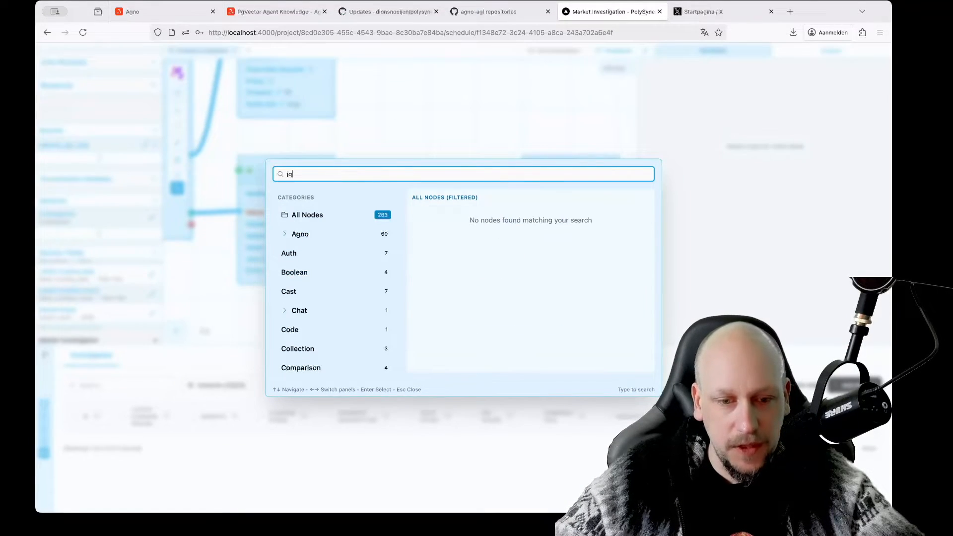
type("n")
key("Down")
key("Down")
key("Down")
key("Down")
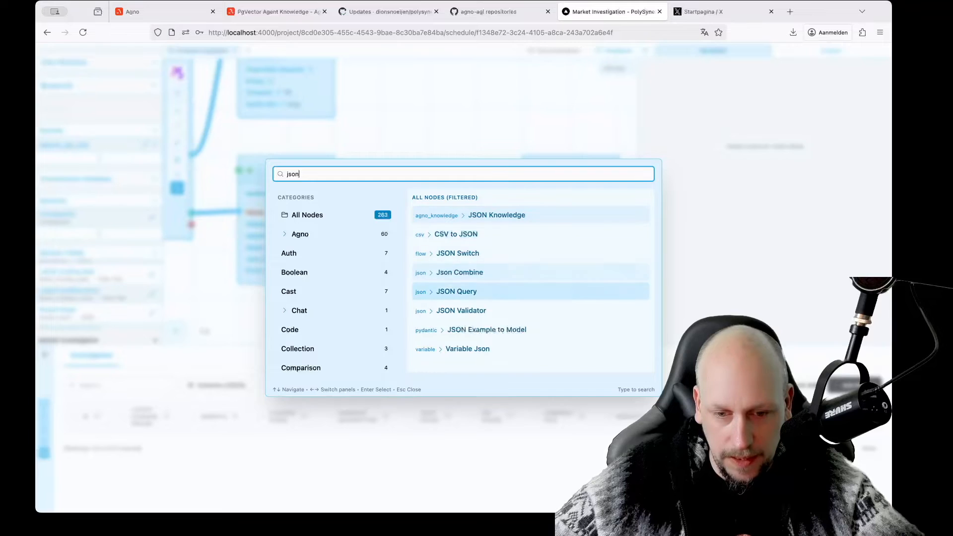
key("Return")
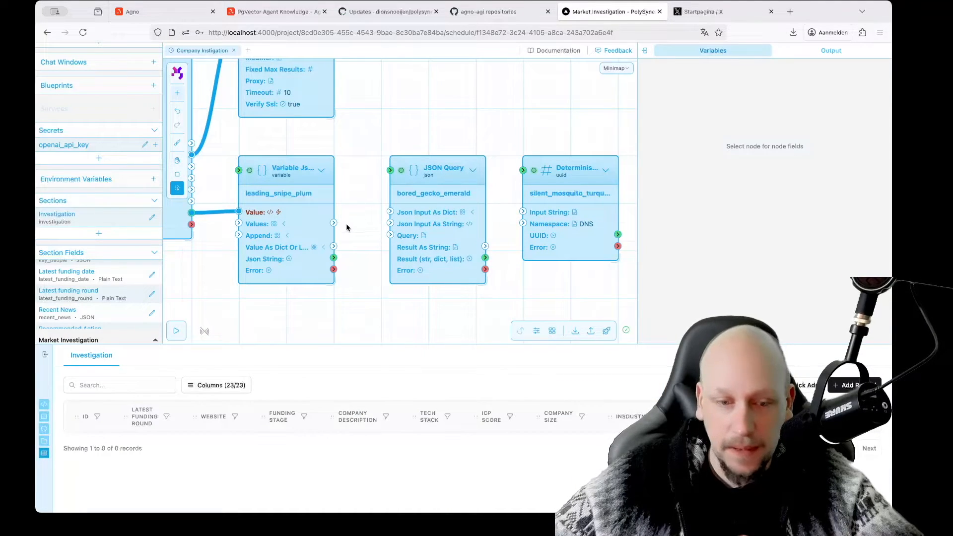
Step: Connect Variable Json's Value As Dict output to the JSON Query's Json Input As Dict and set the query to company_name
left_click_drag(333, 257, 381, 212)
left_click(664, 256)
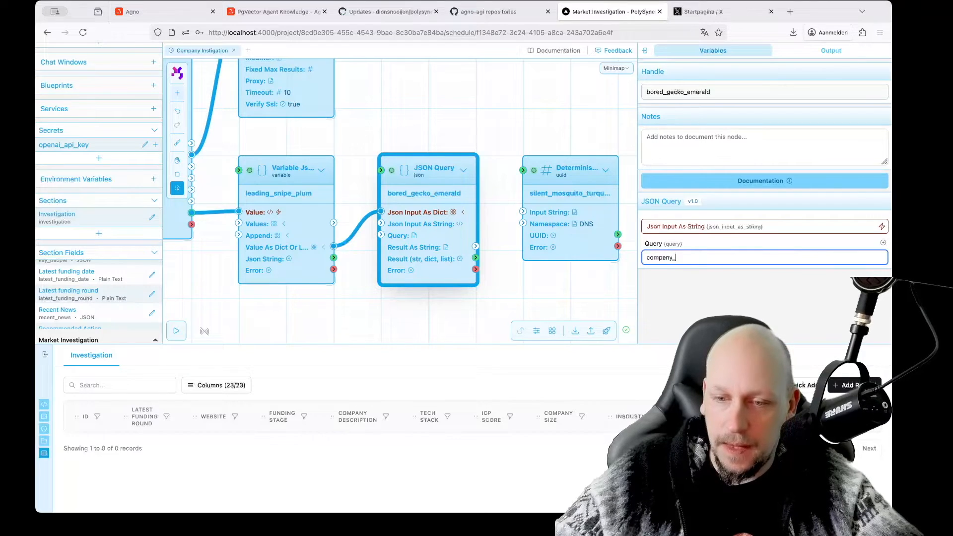
left_click(546, 291)
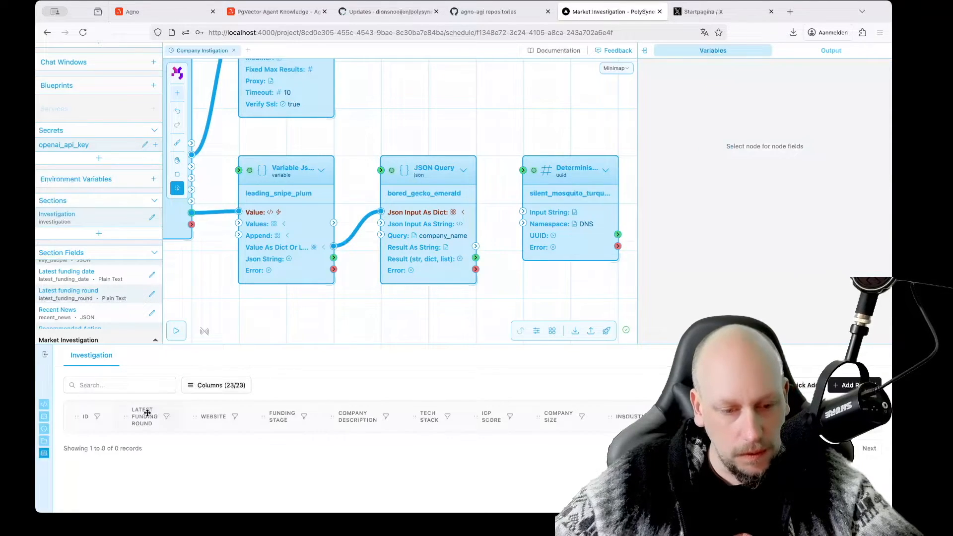
scroll(400, 431, "right", 10)
scroll(437, 419, "right", 4)
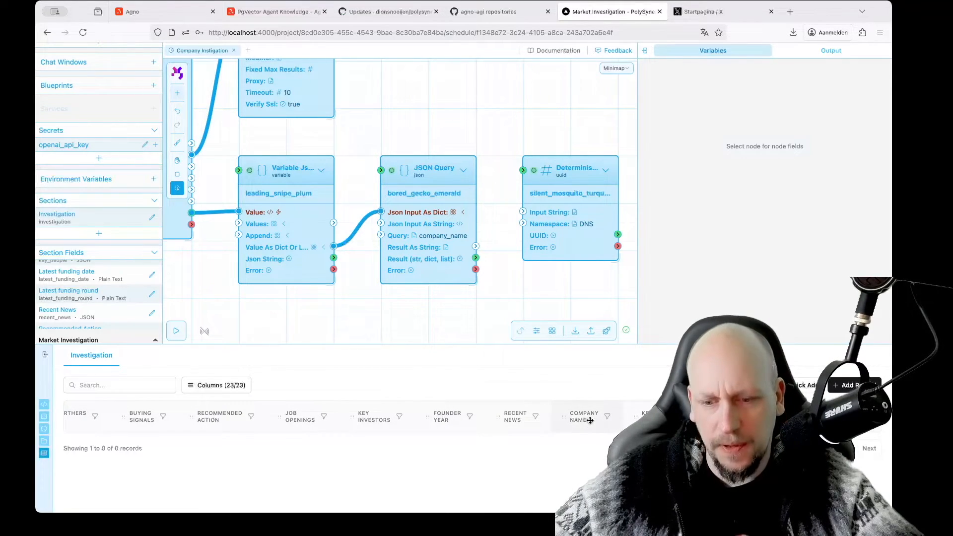
Step: Connect the JSON Query's Result (str, dict, list) output to the Deterministic UUID's Input String
left_click_drag(404, 257, 451, 211)
left_click(498, 200)
left_click(507, 124)
Step: Add a Section Upsert node beyond the Deterministic UUID node and set its Section Id to Investigation
scroll(507, 111, "down", 3)
scroll(491, 190, "right", 2)
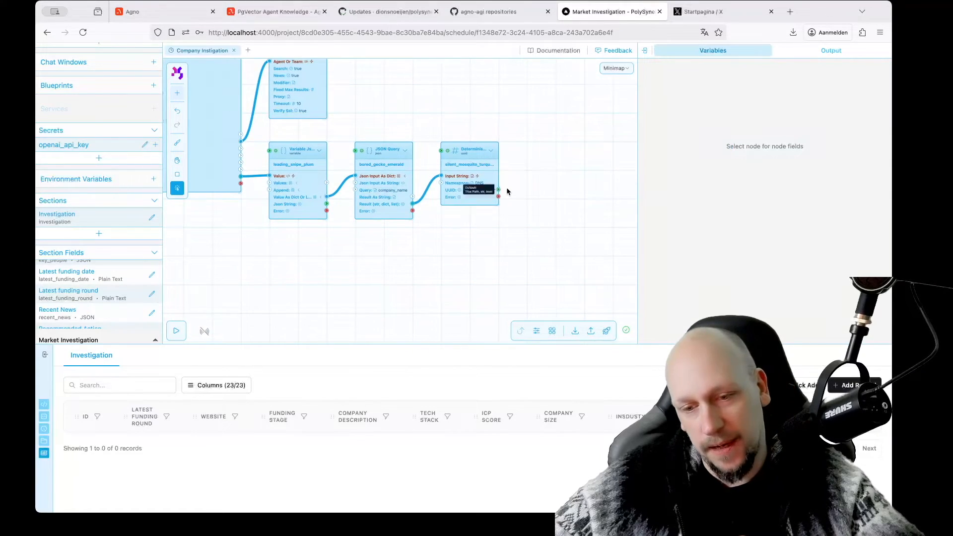
scroll(491, 199, "right", 2)
scroll(479, 205, "up", 2)
double_click(479, 209)
type("upse")
key("Return")
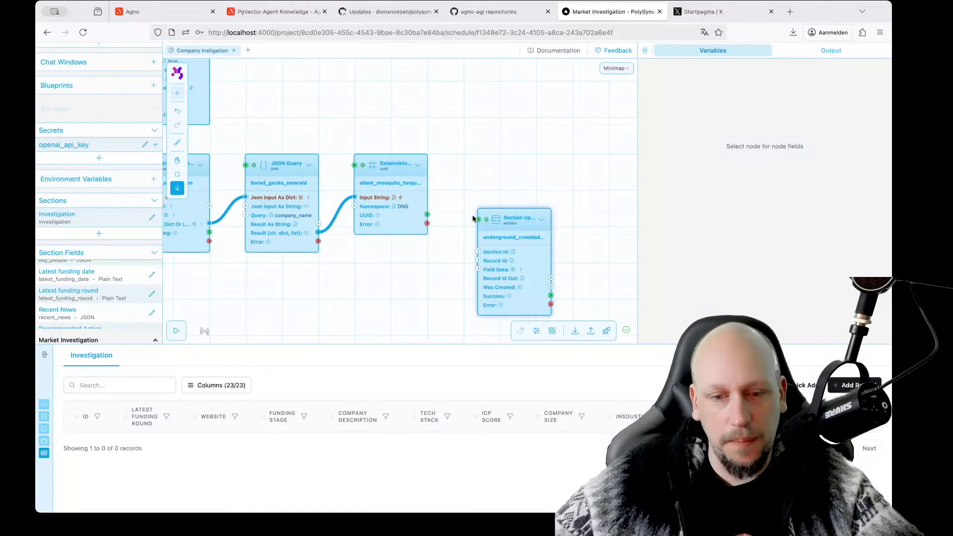
left_click(702, 215)
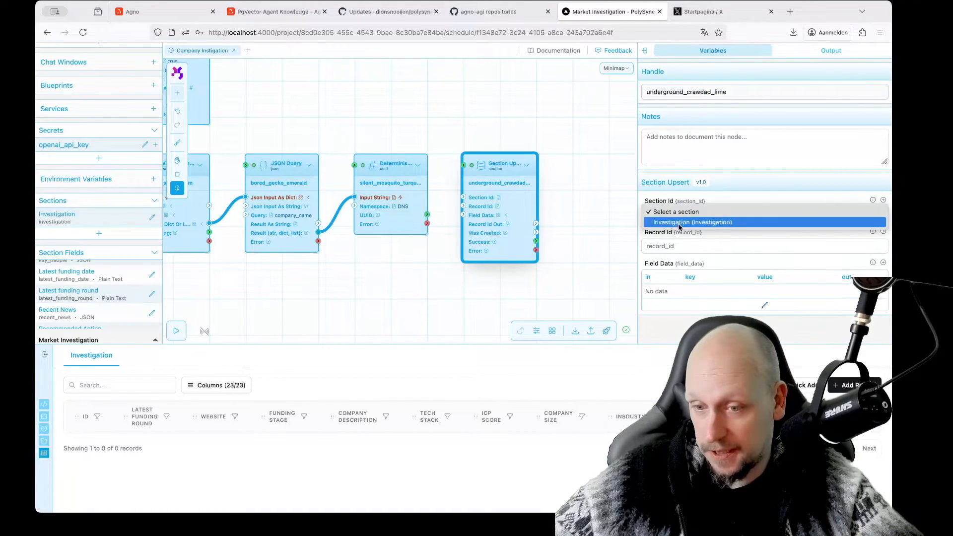
left_click(679, 222)
Step: Connect the Deterministic UUID's UUID output to the Section Upsert's Record Id and place the Section Upsert node slightly lower
scroll(563, 239, "up", 5)
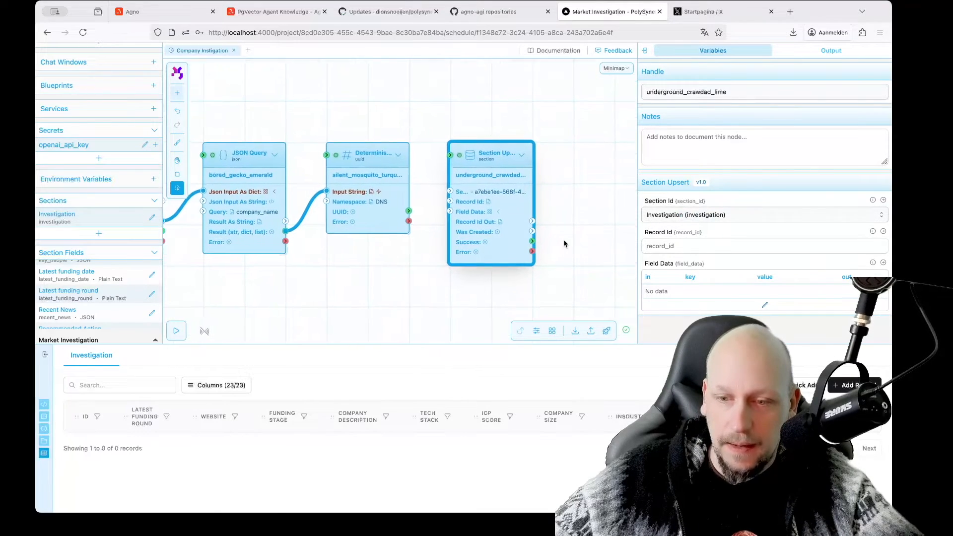
left_click_drag(404, 209, 450, 199)
left_click_drag(501, 178, 504, 238)
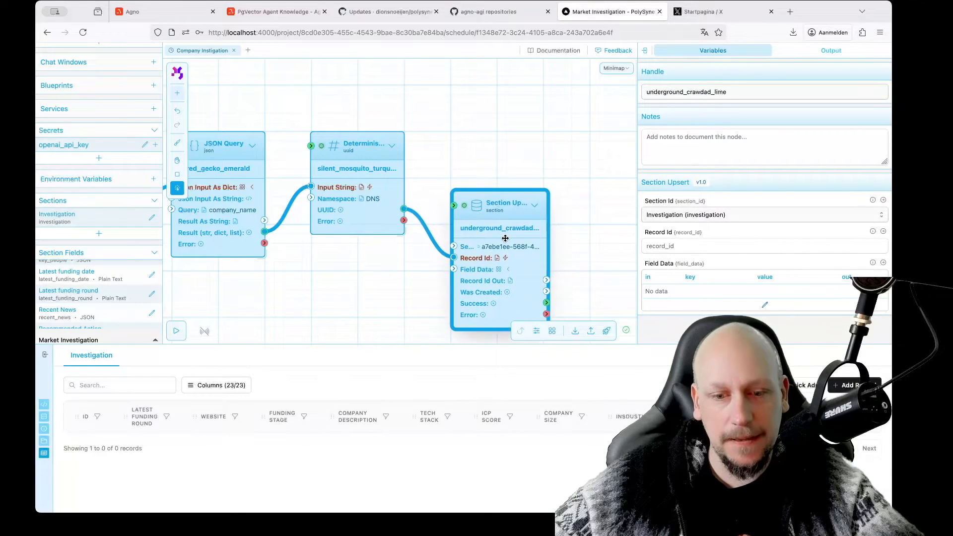
left_click(501, 153)
Step: Try a direct connection from Variable Json's Value As Dict output to the Section Upsert's Field Data input
scroll(501, 153, "down", 3)
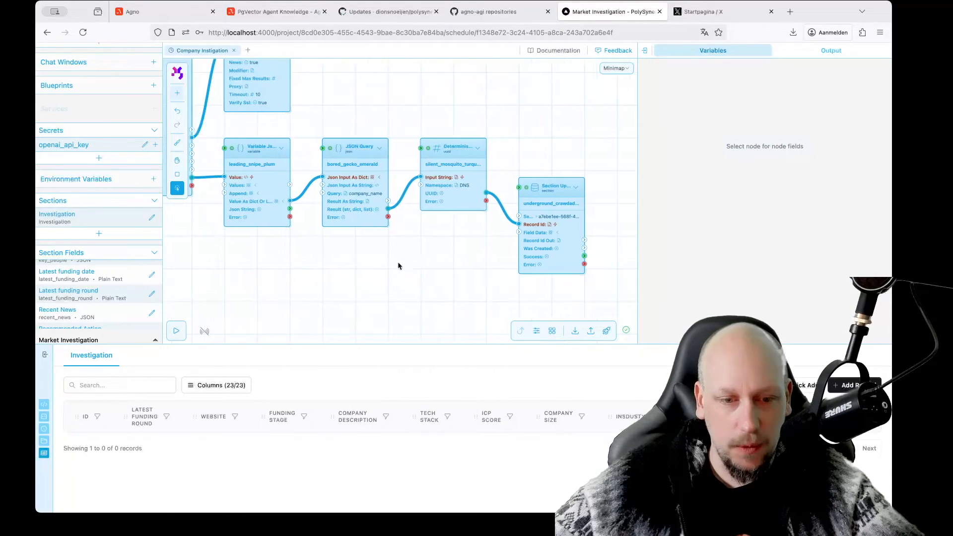
left_click_drag(290, 201, 519, 232)
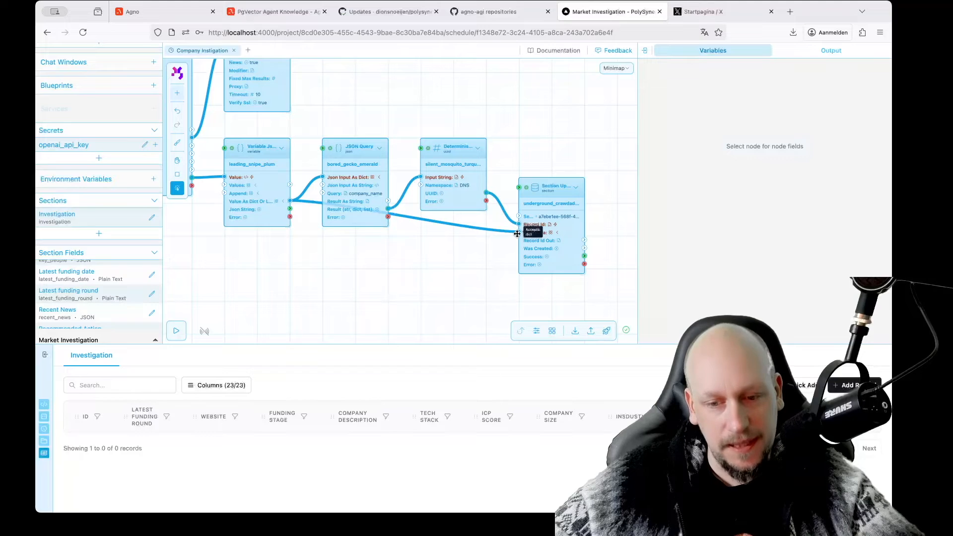
left_click_drag(516, 237, 491, 244)
Step: Create a warp gate from Variable Json's Value As Dict output, place it beside Section Upsert, and connect it to Field Data
right_click(290, 201)
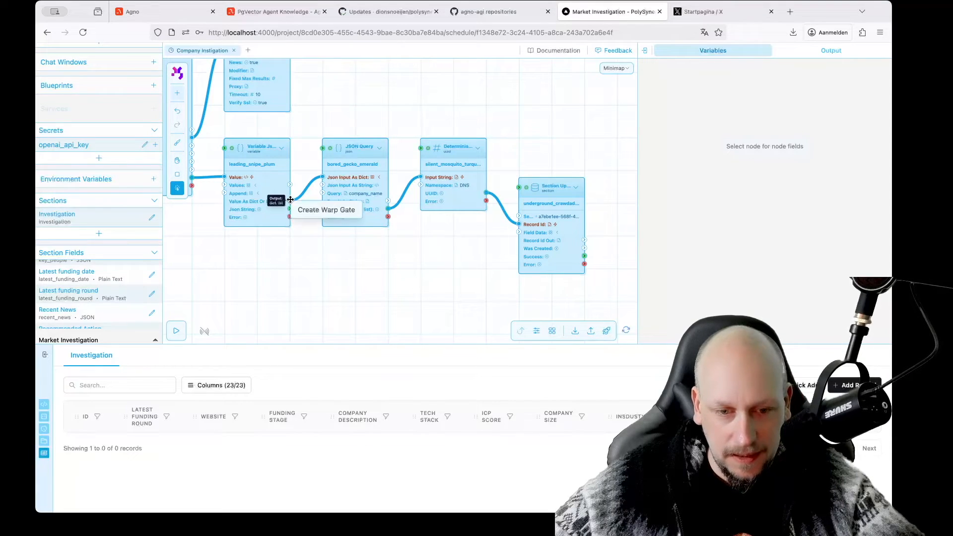
left_click(315, 209)
left_click_drag(347, 202, 485, 234)
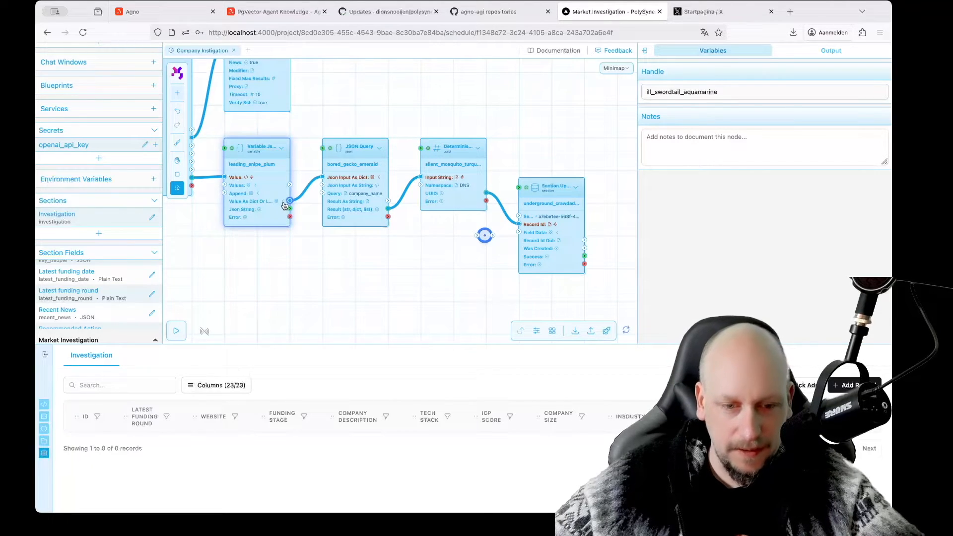
scroll(387, 256, "right", 3)
scroll(426, 267, "up", 3)
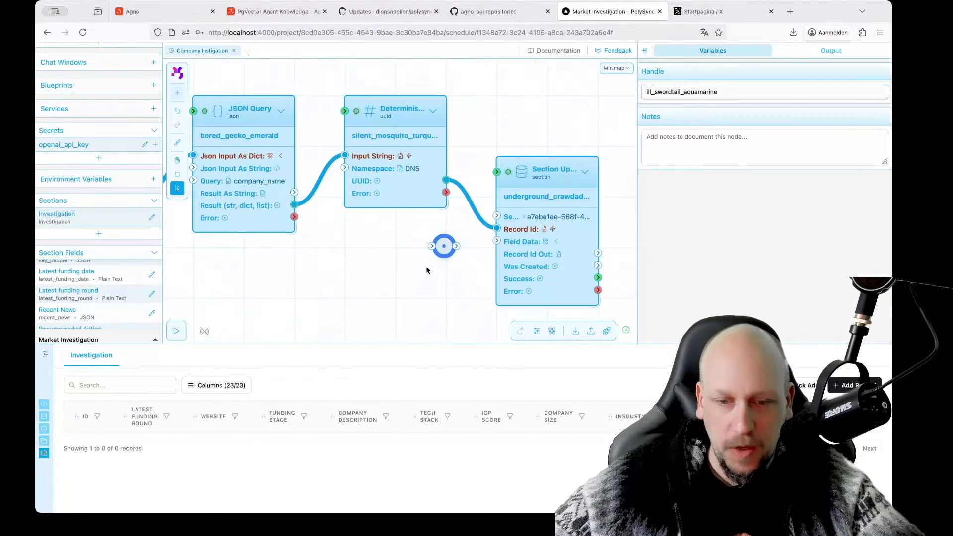
left_click_drag(456, 246, 497, 241)
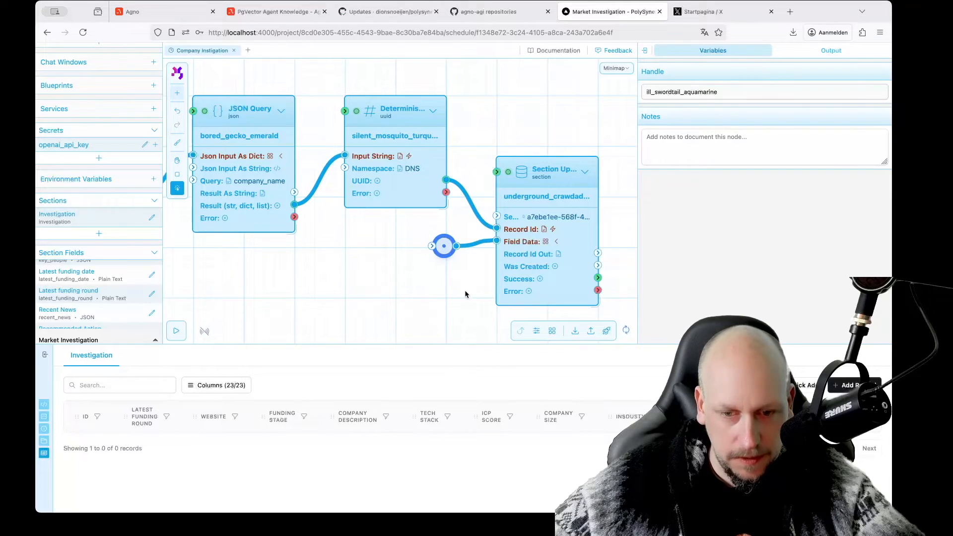
Step: Examine the settings of the Agno Agent and of the Section to Pydantic Model node that feeds it
scroll(463, 291, "down", 3)
left_click_drag(455, 299, 482, 282)
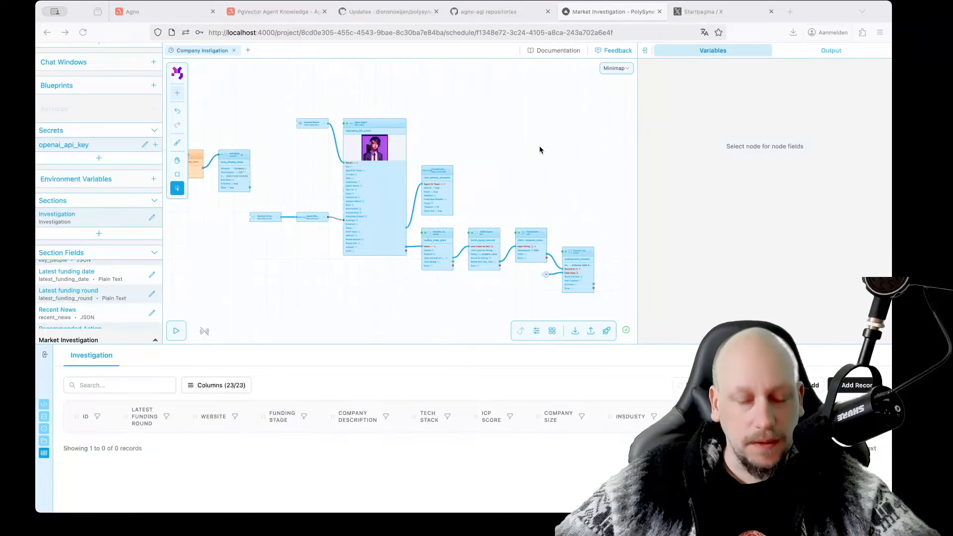
left_click(366, 194)
scroll(367, 194, "up", 3)
scroll(368, 194, "down", 2)
scroll(368, 194, "up", 1)
scroll(739, 291, "down", 2)
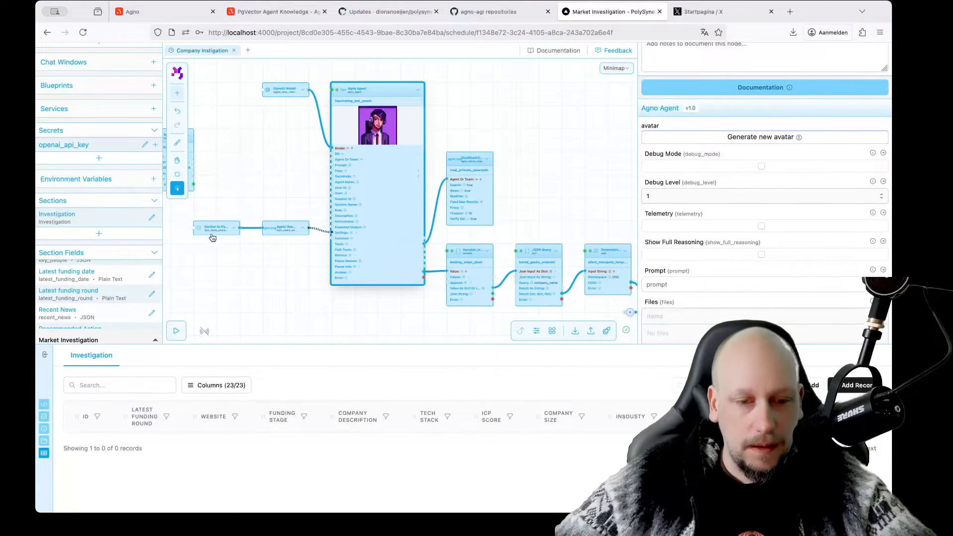
left_click(220, 231)
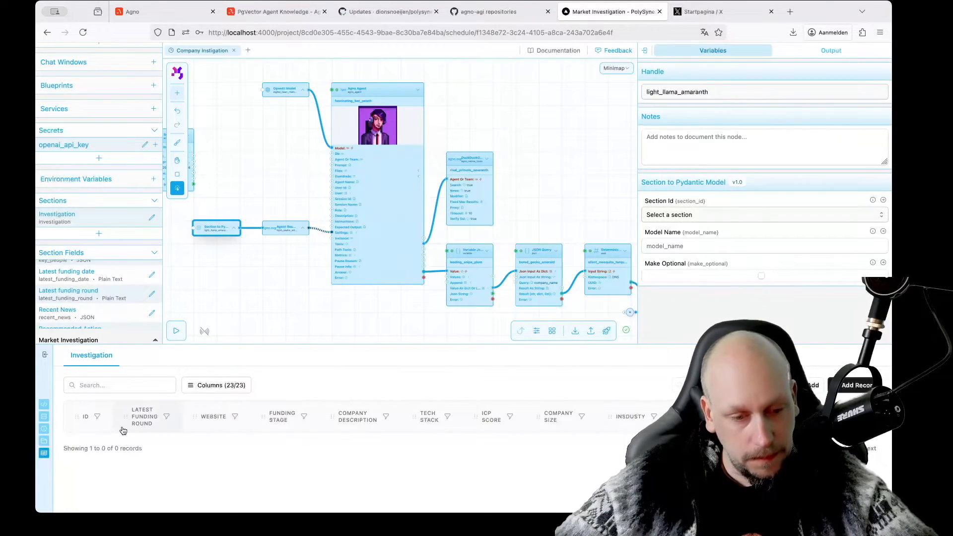
Step: Paste the prepared B2B sales intelligence researcher prompt, including its JSON output schema, into the Agno Agent's Instructions
left_click(347, 153)
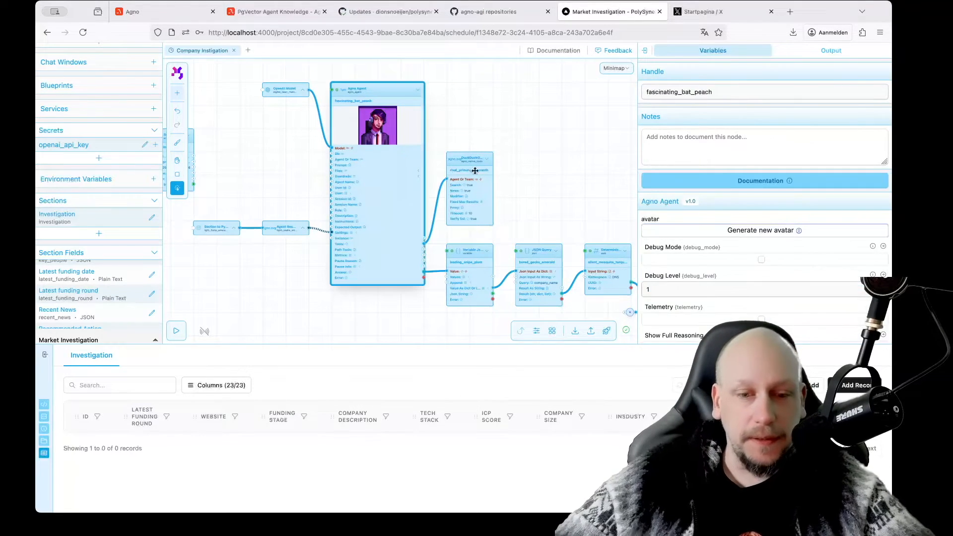
scroll(758, 279, "down", 5)
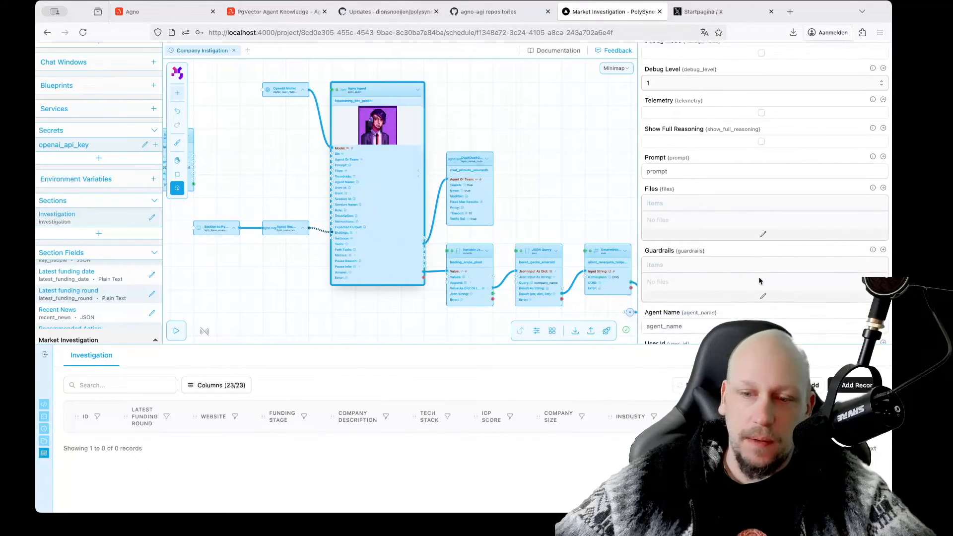
scroll(758, 276, "down", 8)
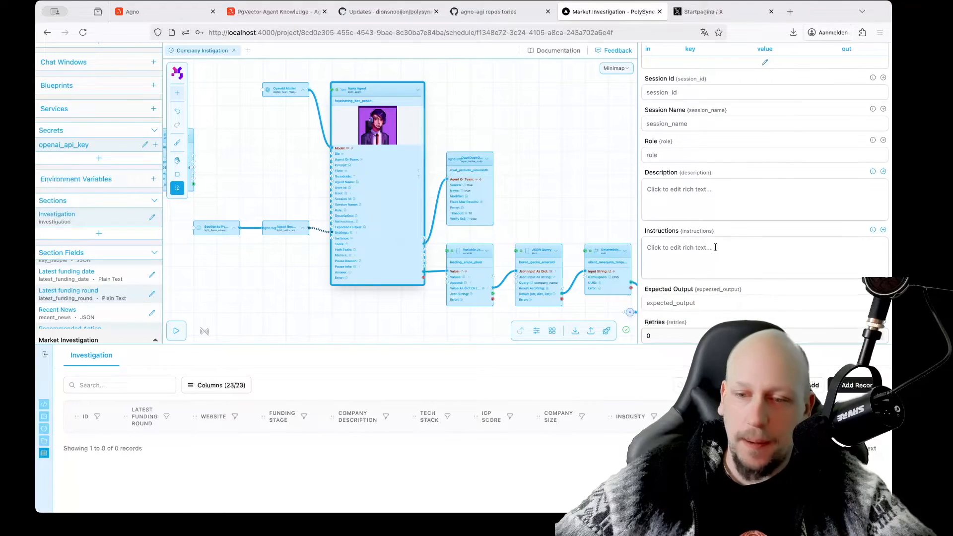
left_click(716, 249)
scroll(715, 248, "down", 3)
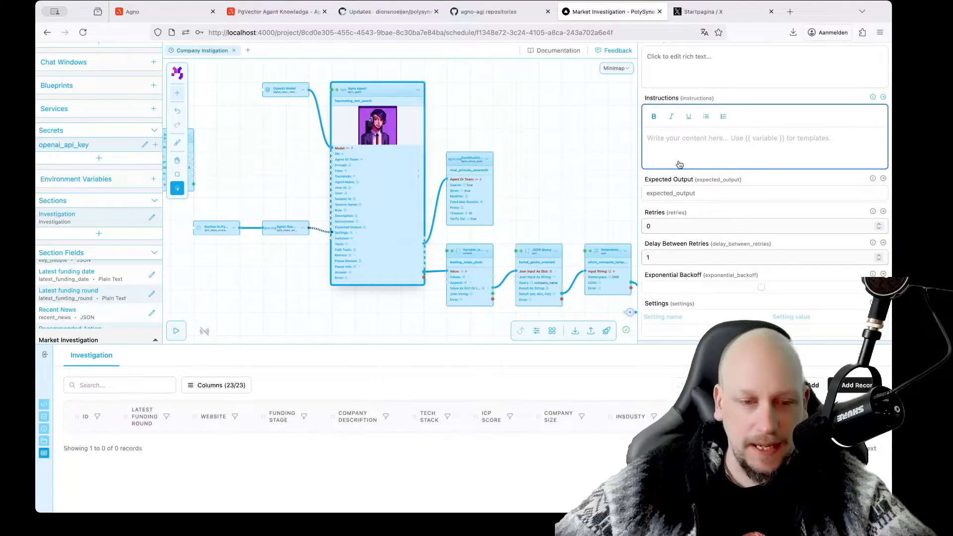
key("super+Tab")
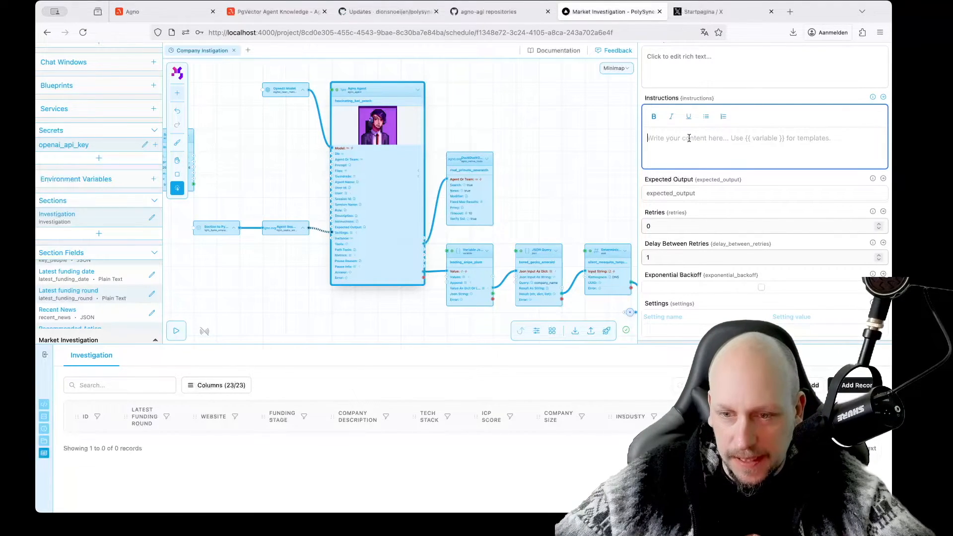
key("super+v")
Step: Review the agent's instructions from the output schema through the research guidelines, search strategy and the rule for unavailable information
scroll(711, 206, "down", 5)
scroll(711, 205, "up", 10)
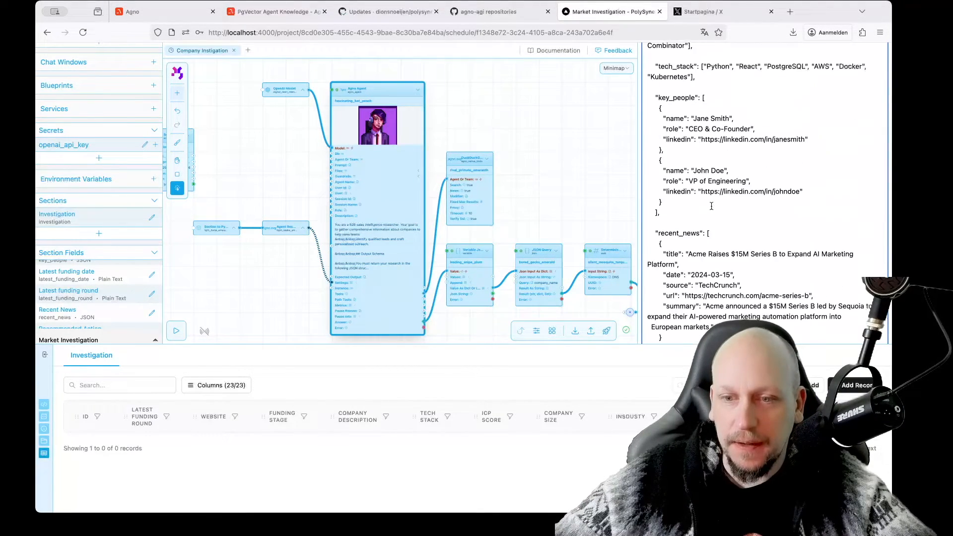
scroll(711, 206, "up", 2)
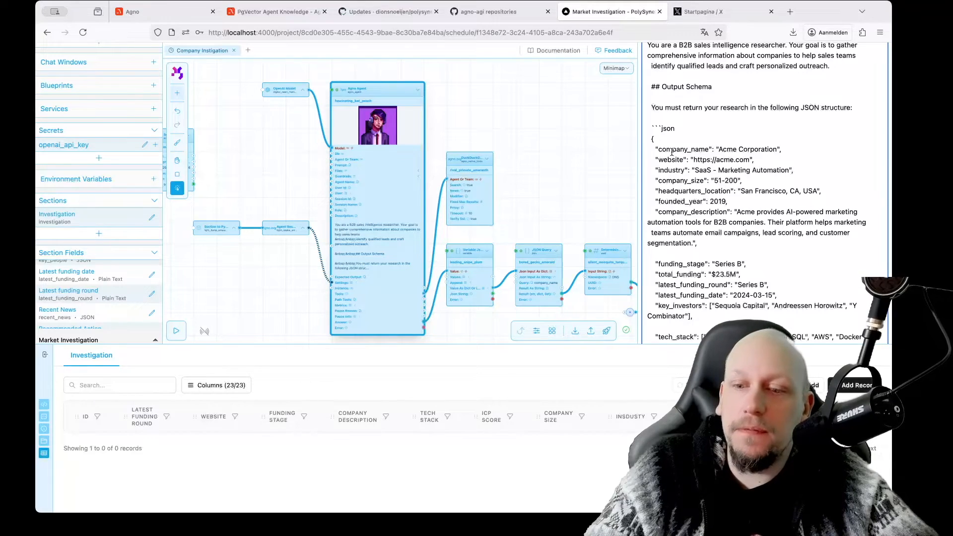
scroll(671, 153, "down", 6)
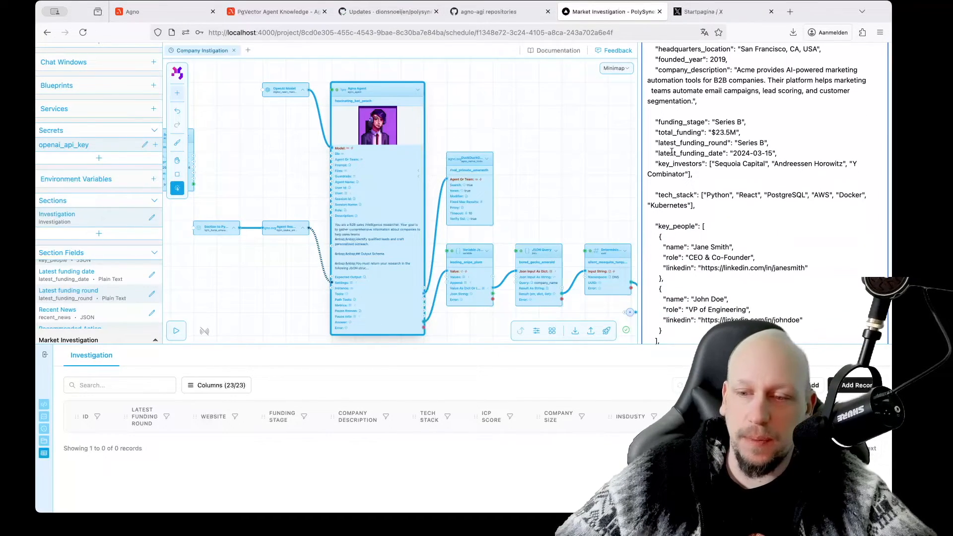
scroll(693, 172, "down", 11)
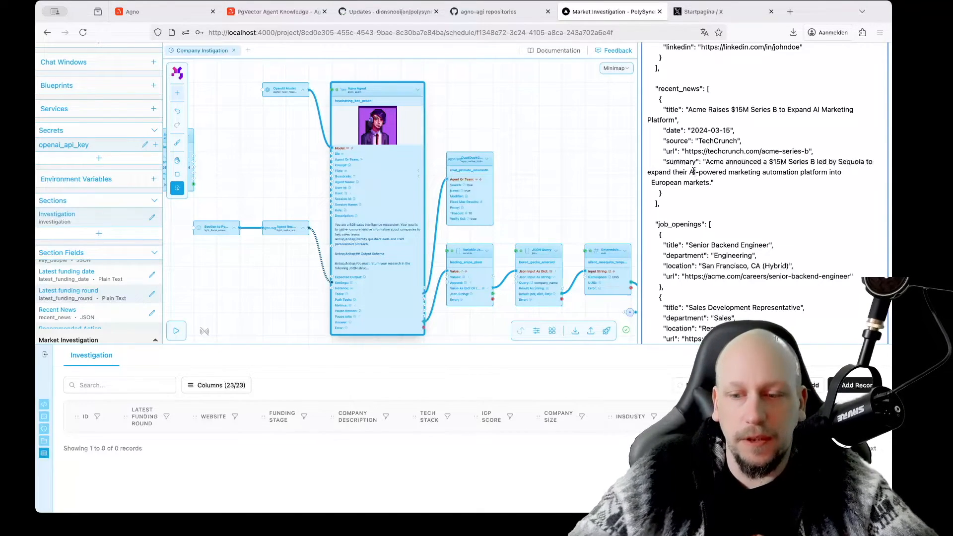
scroll(693, 171, "down", 16)
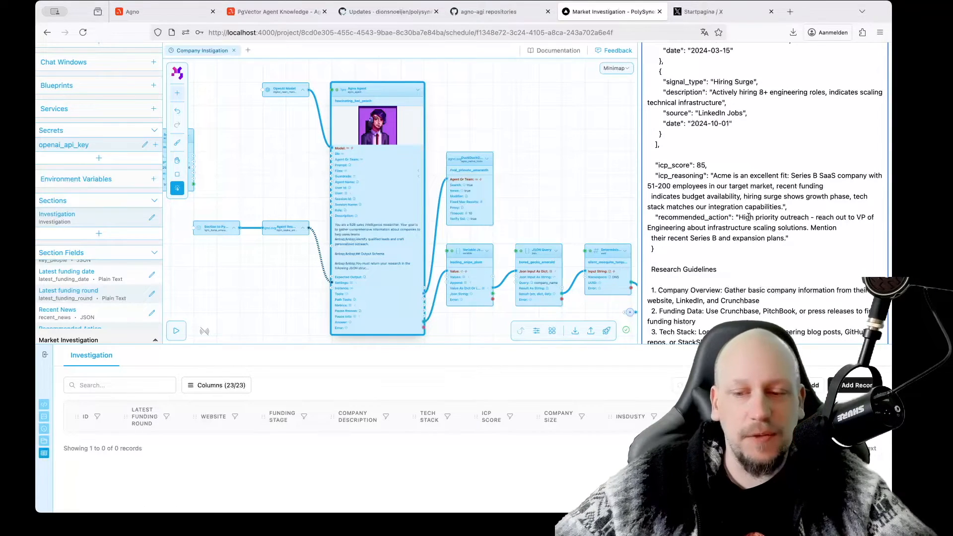
scroll(775, 218, "down", 4)
scroll(775, 218, "down", 1)
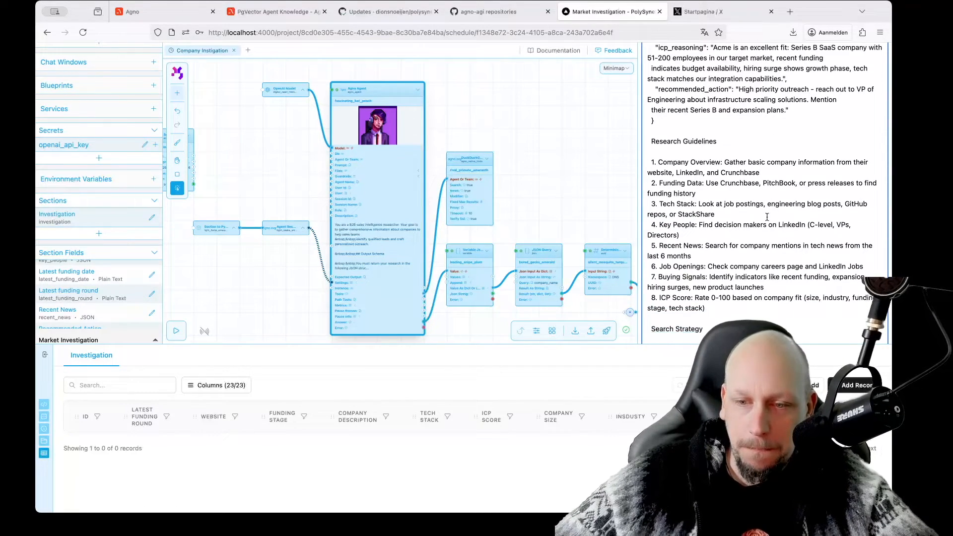
scroll(718, 190, "down", 4)
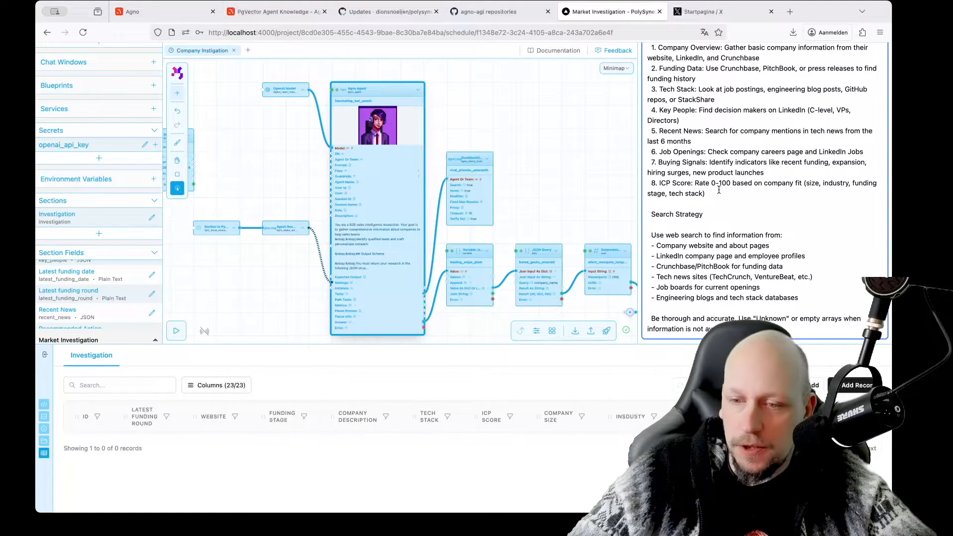
scroll(719, 189, "down", 3)
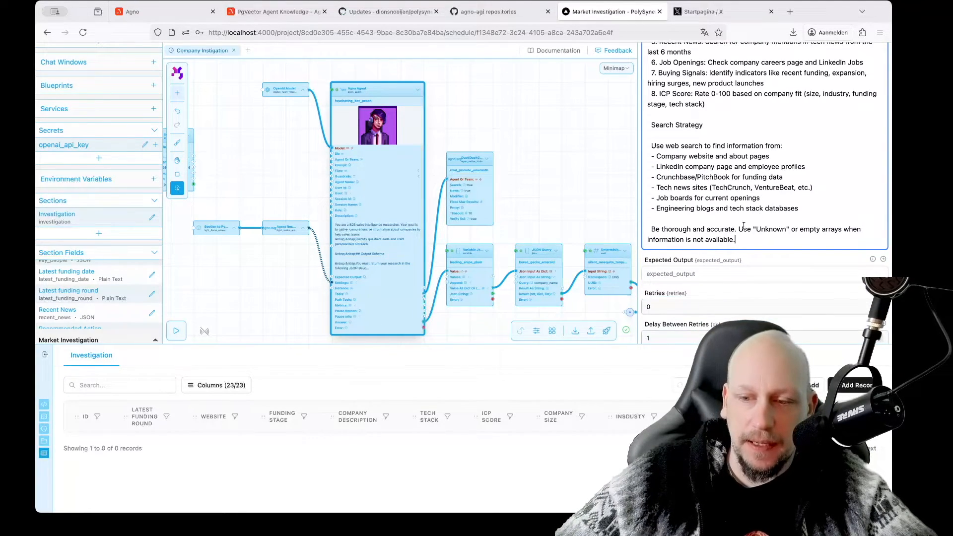
left_click_drag(739, 229, 769, 229)
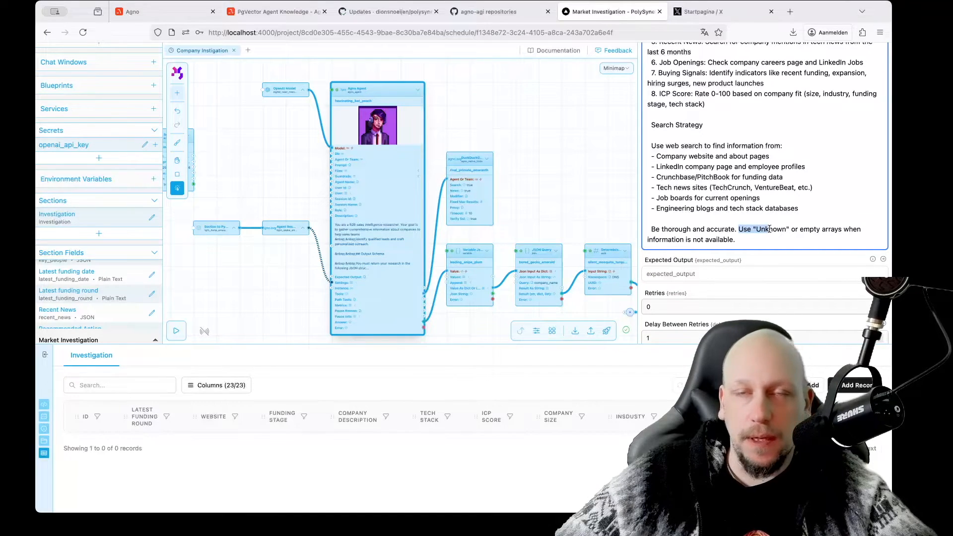
Step: Set the Agno Agent's Role to "B2B Sales intelligence researcher"
left_click(770, 252)
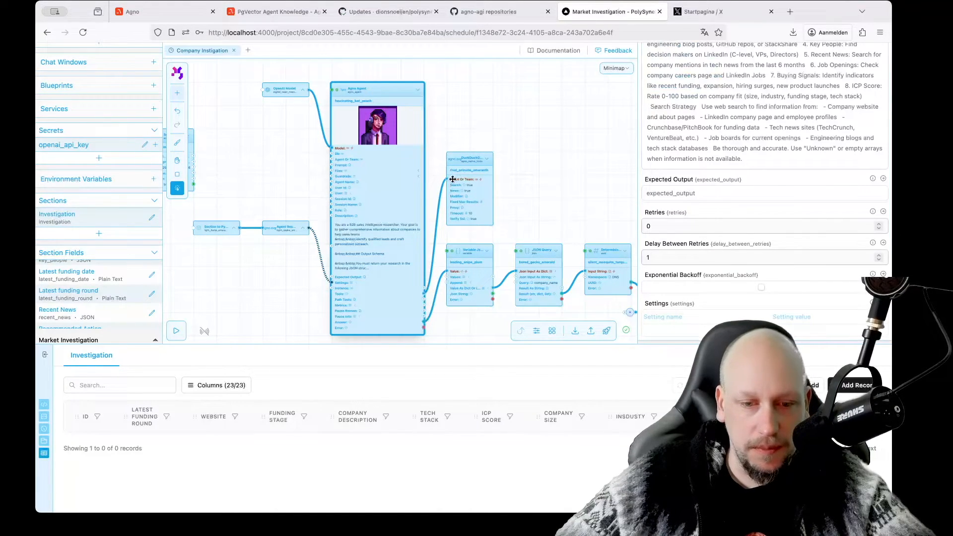
scroll(298, 298, "up", 3)
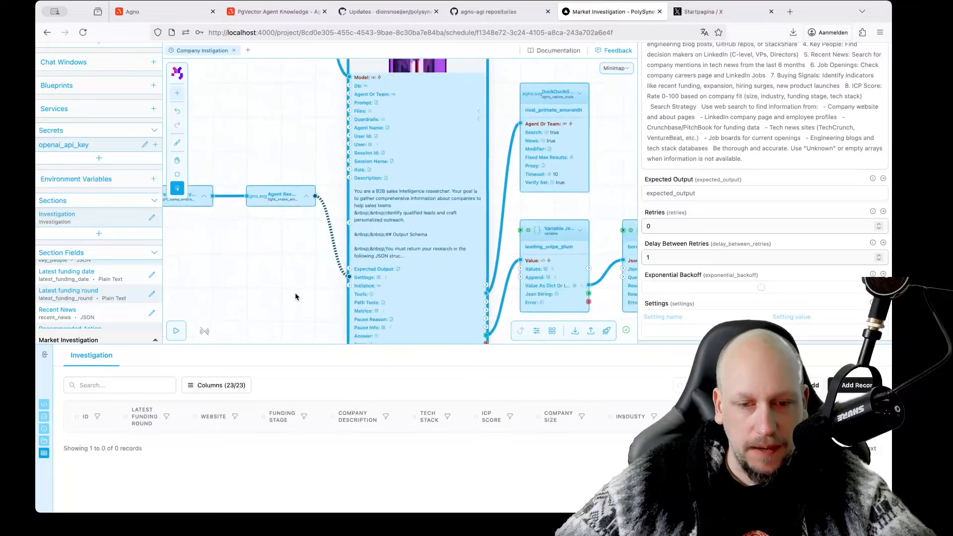
scroll(661, 195, "up", 10)
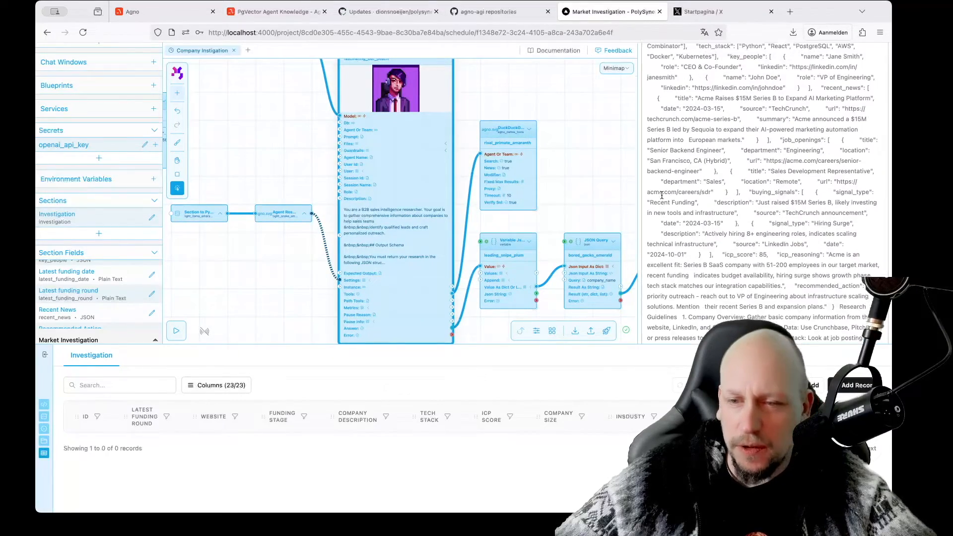
scroll(662, 195, "down", 4)
left_click(658, 154)
type("You are a s")
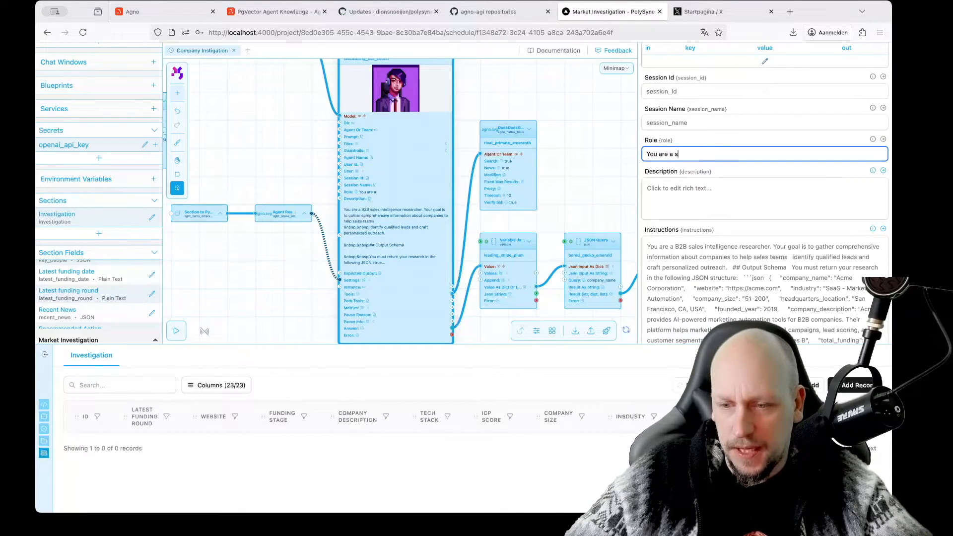
type("al")
key("ctrl+a")
type("Sales int")
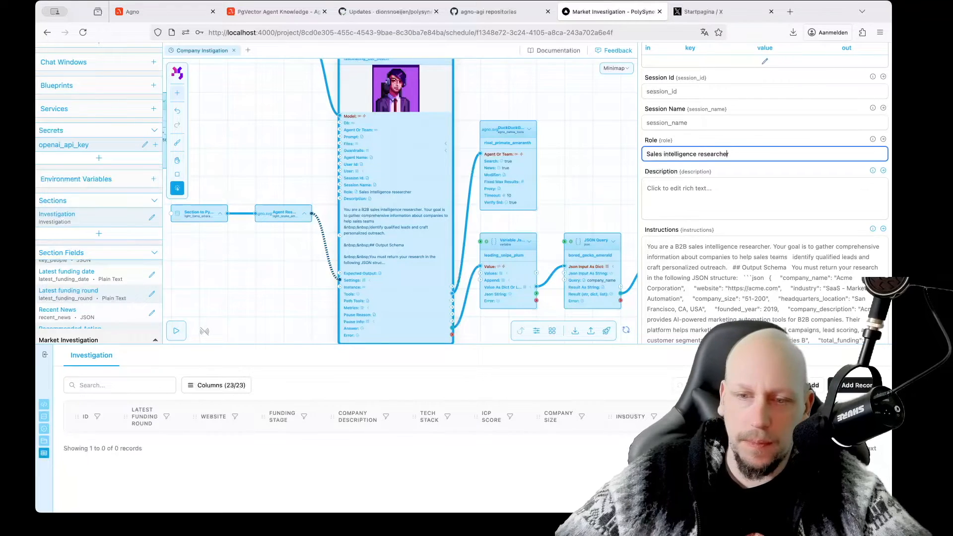
type("B2B")
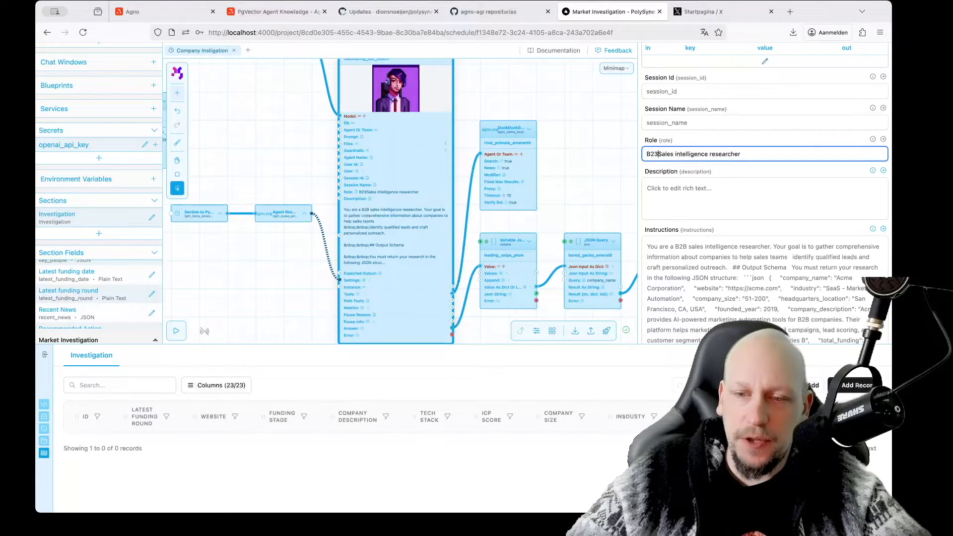
Step: Inspect the DuckDuckGo Tool node's settings and look over the workflow layout
scroll(740, 142, "up", 3)
left_click(533, 203)
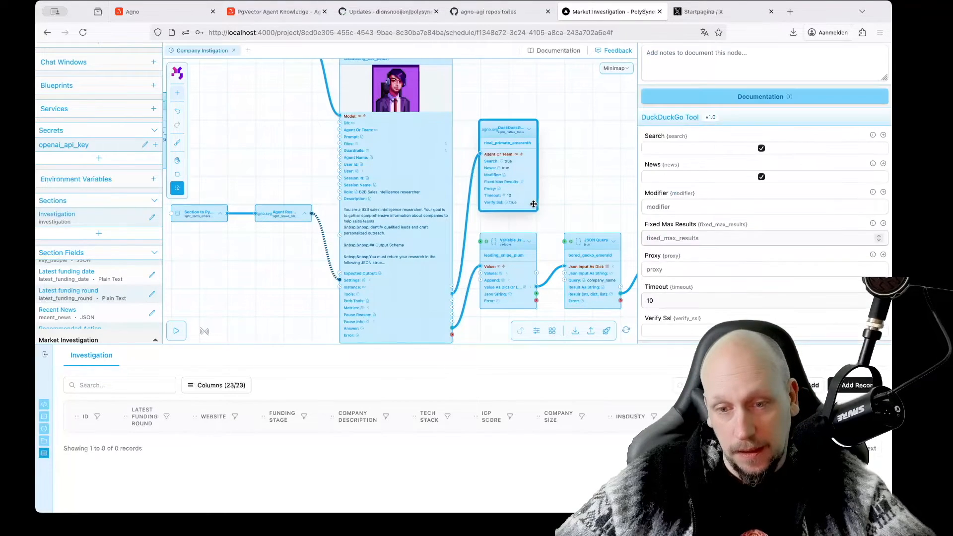
left_click(560, 200)
key("space")
left_click_drag(573, 180, 489, 159)
scroll(538, 183, "down", 4)
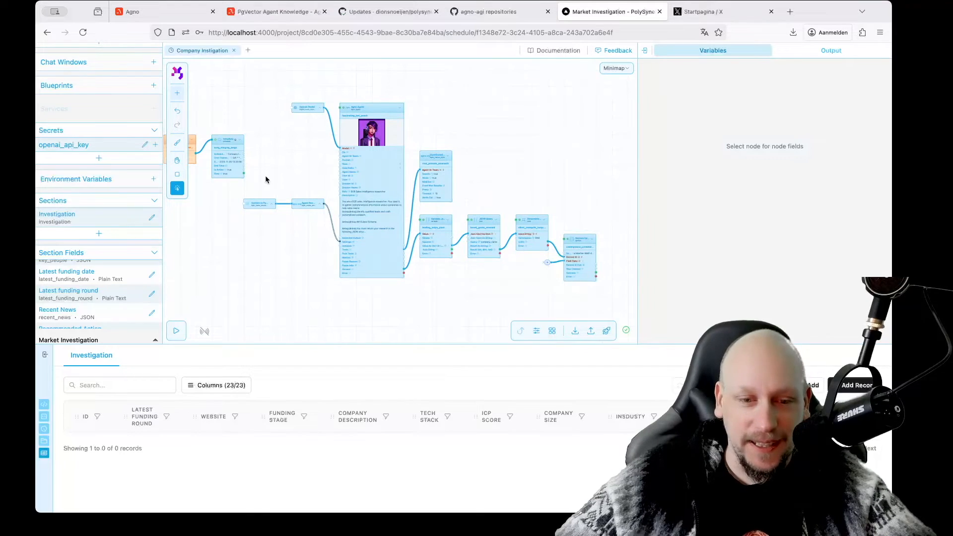
Step: Add a flow Prompt node in the free space between the Schedule node and the Agno Agent
scroll(265, 177, "up", 3)
key("space")
left_click_drag(308, 151, 308, 183)
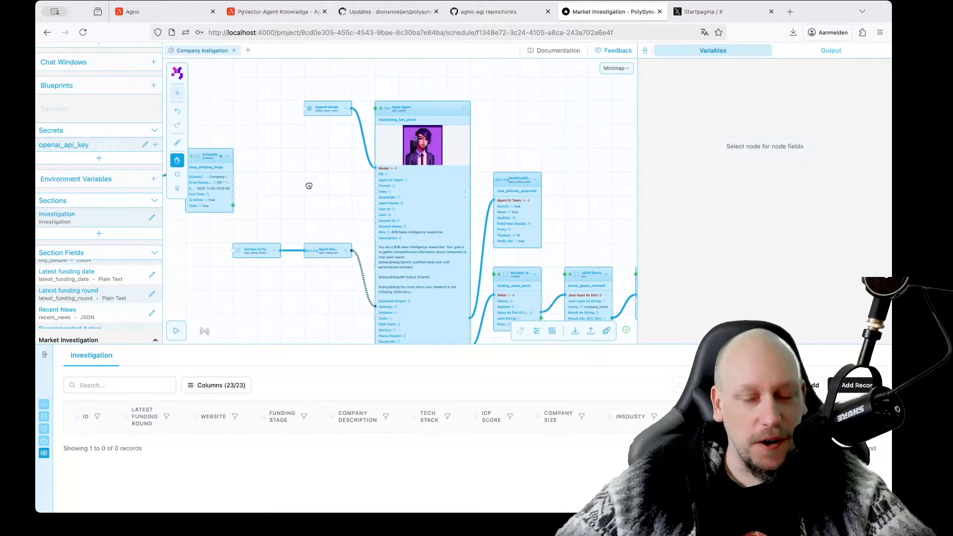
double_click(308, 184)
type("pro")
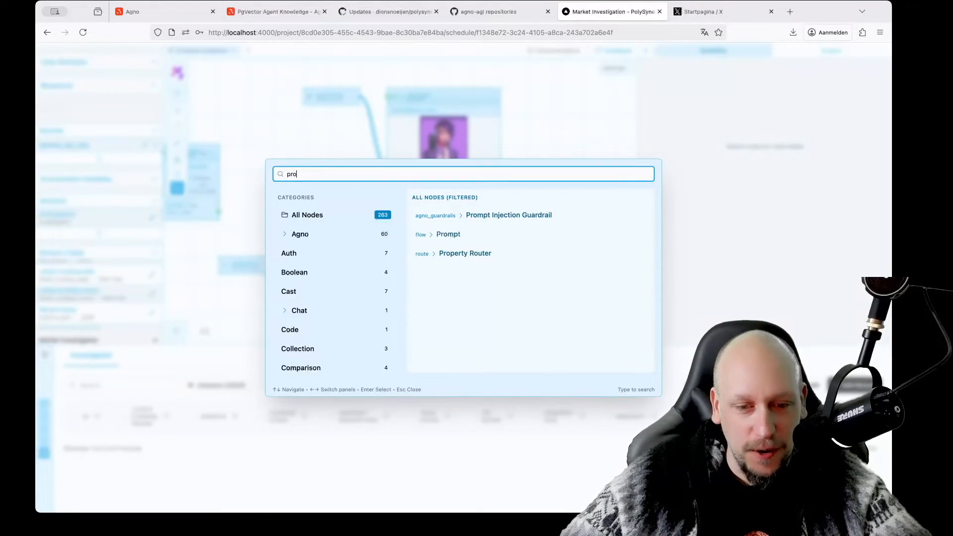
key("BackSpace")
key("BackSpace")
key("BackSpace")
type("p")
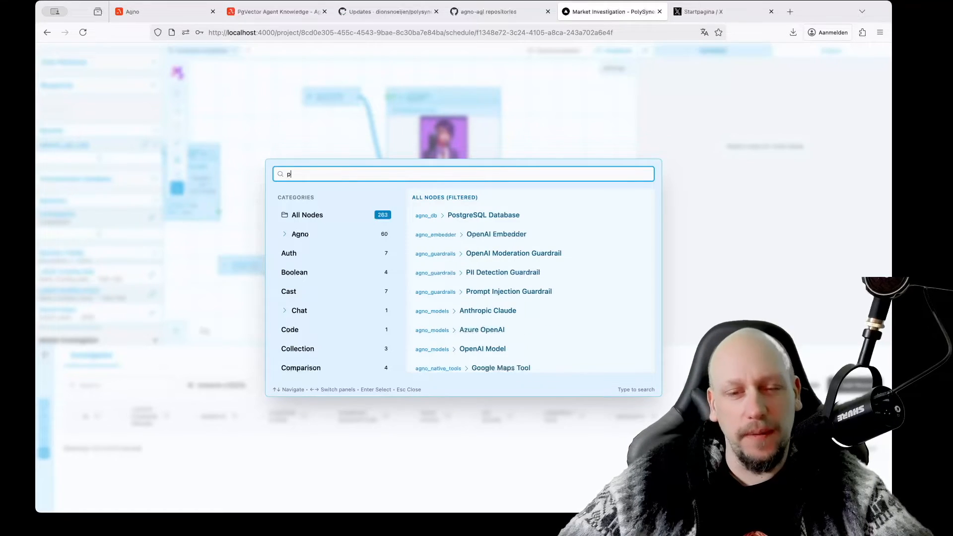
type("ro")
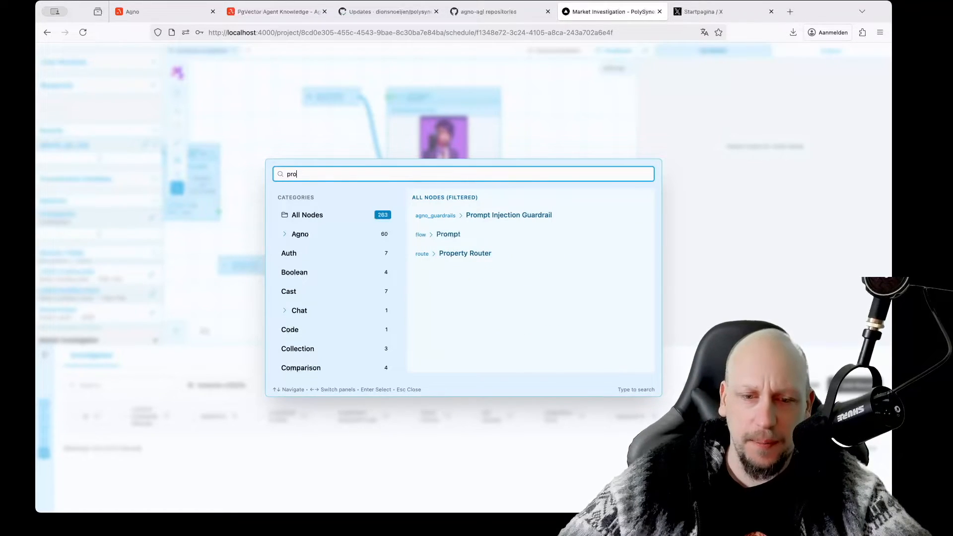
key("Down")
key("Escape")
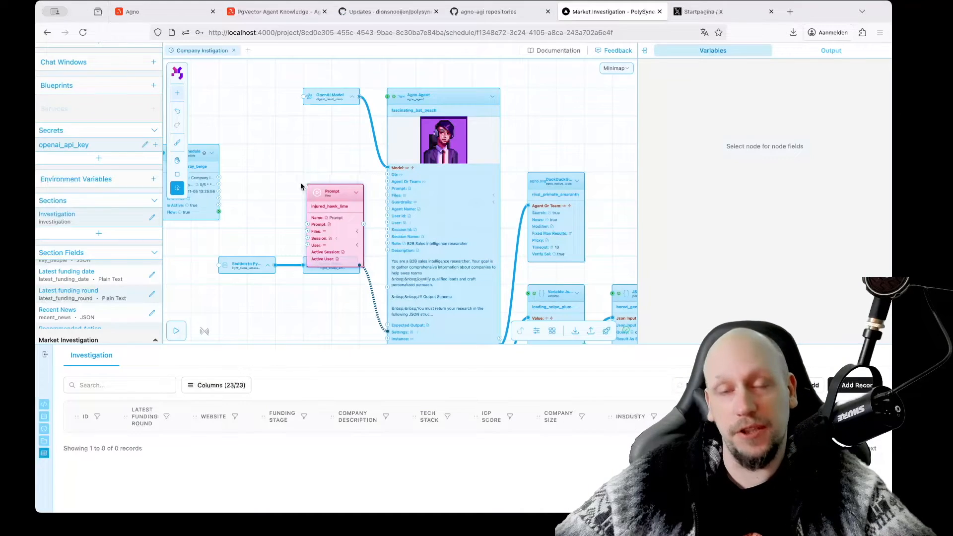
Step: Position the Prompt node above the Agent Settings Response Model node and connect its output to the Agno Agent's Prompt input
left_click(308, 158)
left_click_drag(293, 212, 321, 181)
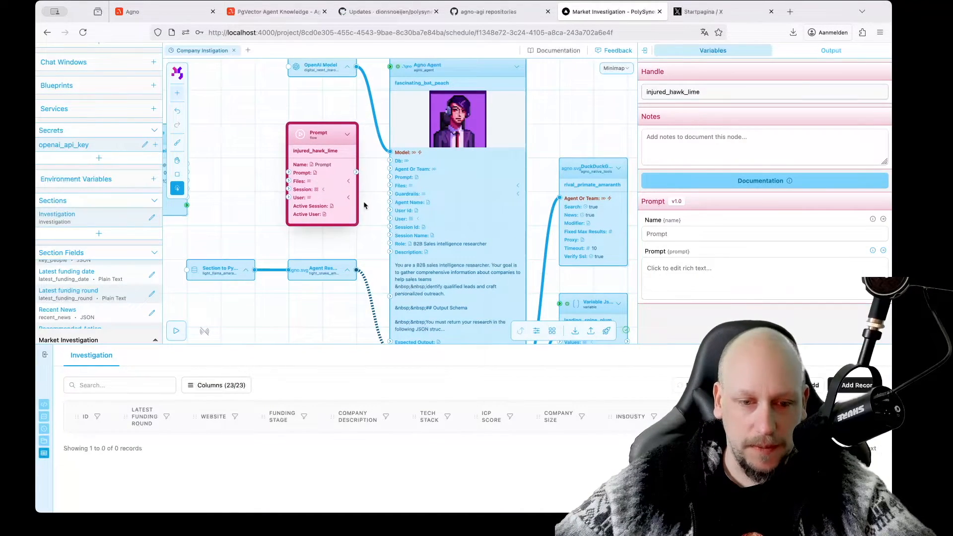
mouse_move(356, 172)
left_mouse_down()
mouse_move(399, 177)
mouse_move(391, 177)
left_mouse_up()
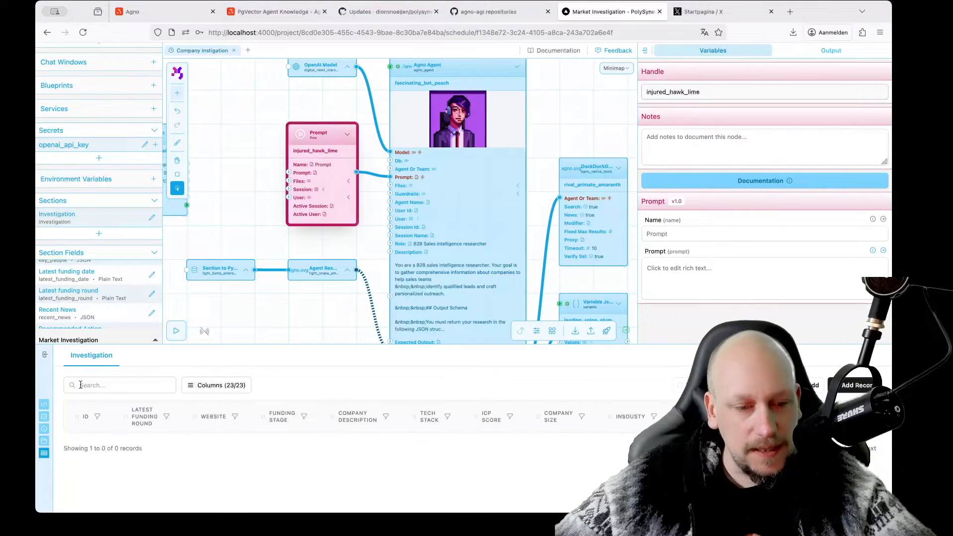
Step: Show the logs and chat, and run the workflow with the prompt "Do a thorough review of the company Philips from the Netherland."
left_click(44, 419)
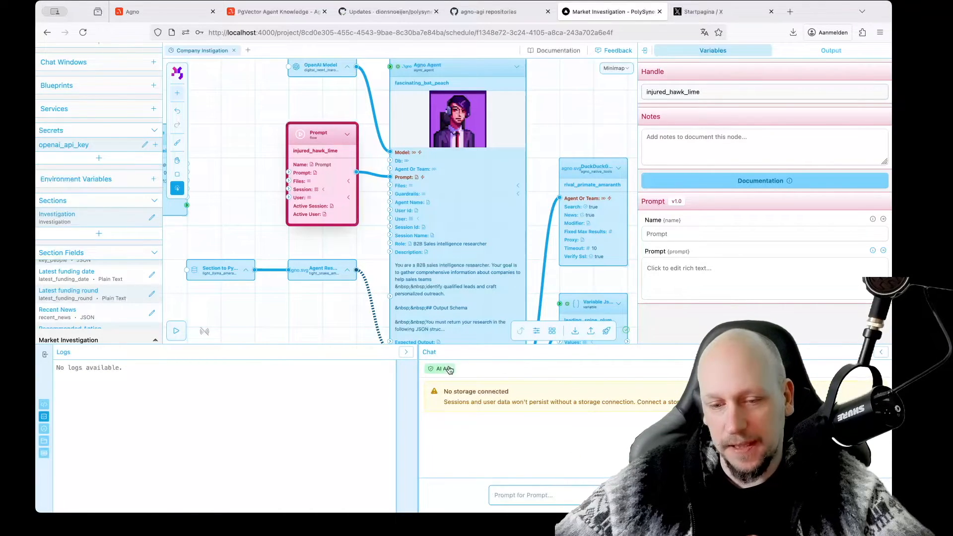
left_click(579, 117)
scroll(433, 112, "down", 5)
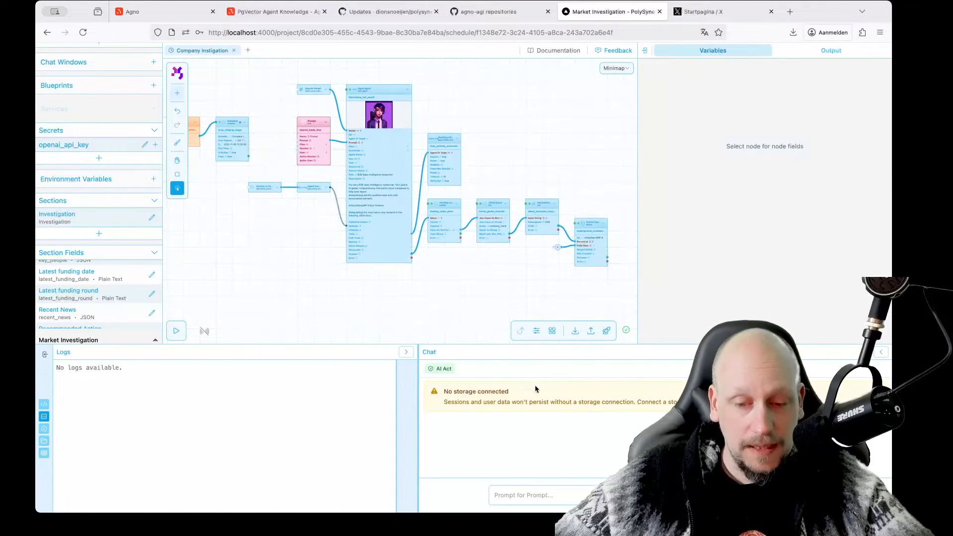
key("BackSpace")
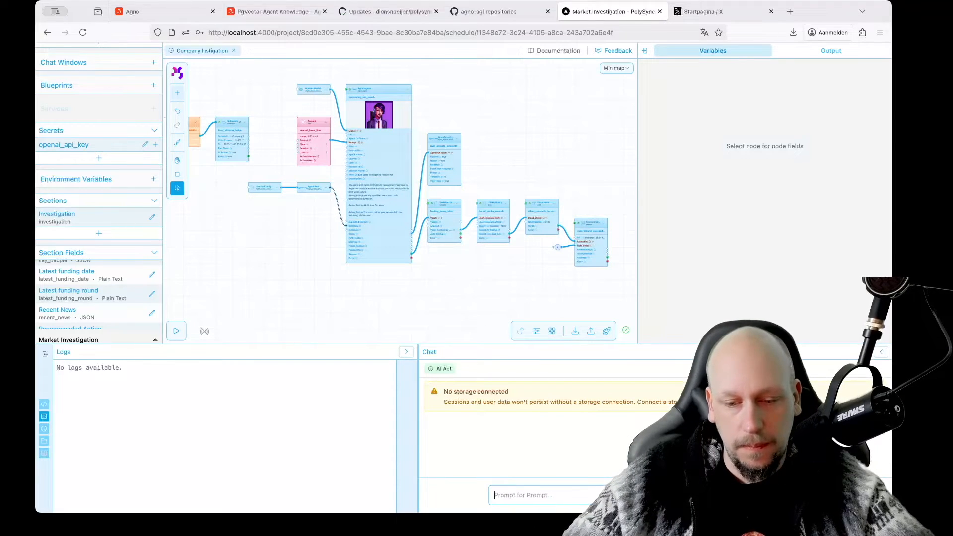
type("Do a th")
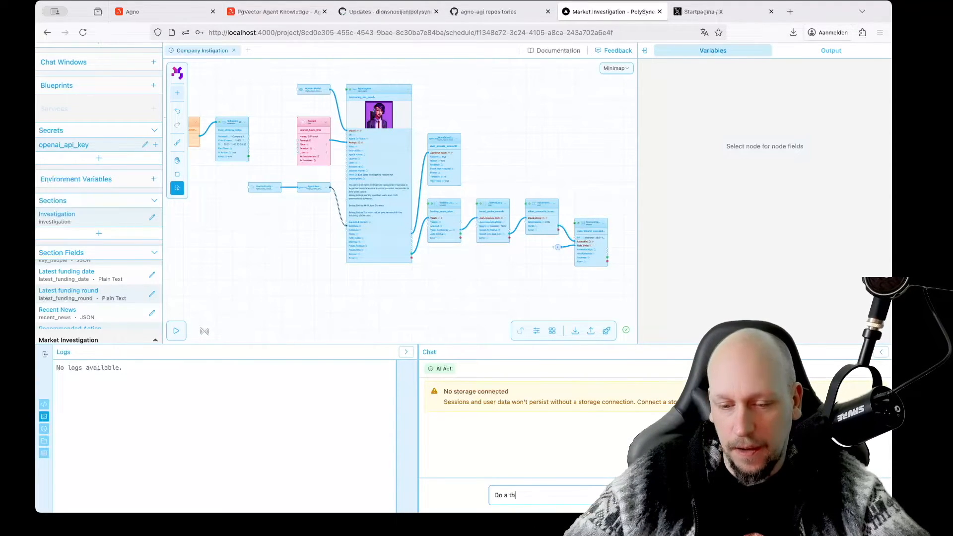
type("urough")
key("BackSpace")
key("BackSpace")
key("BackSpace")
key("BackSpace")
key("BackSpace")
type("horough")
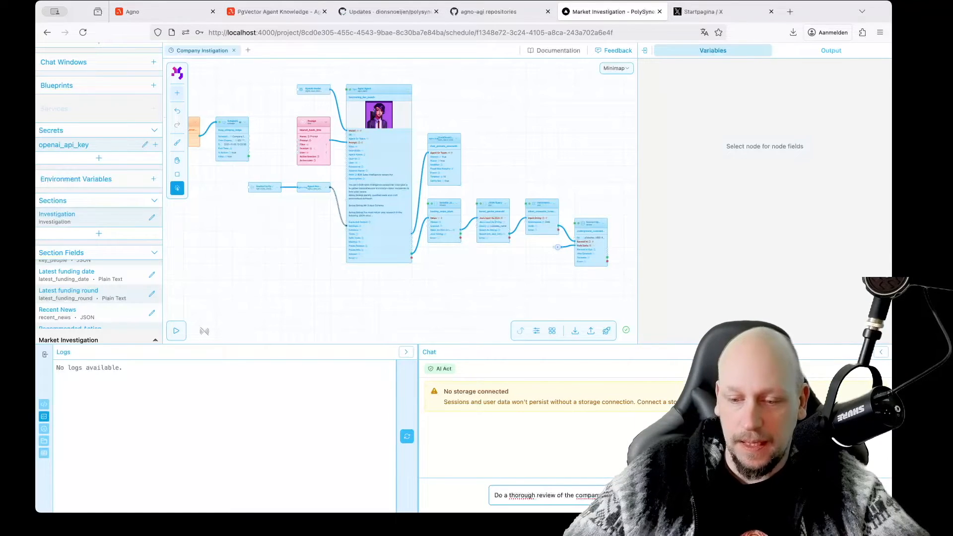
key("Return")
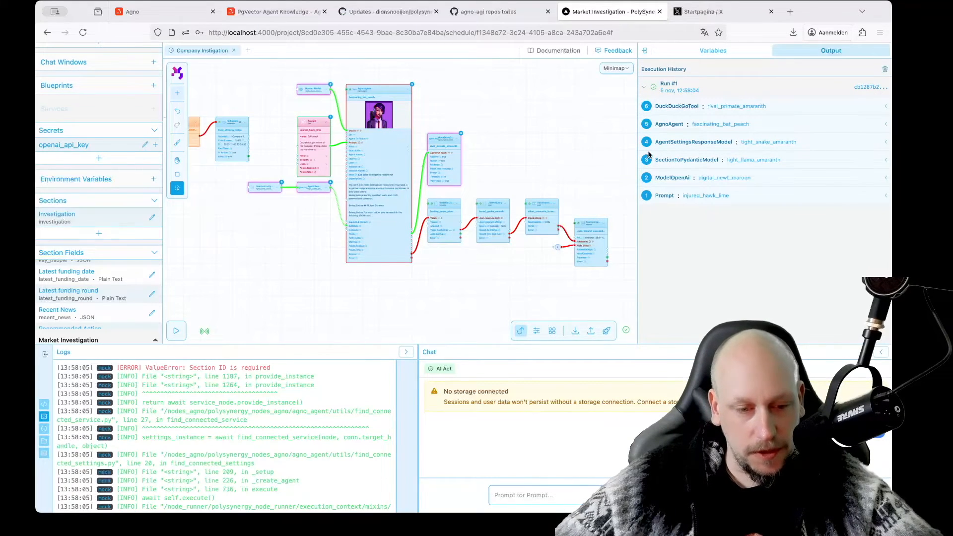
Step: Set the Section Id of the Section to Pydantic Model node to Investigation (investigation)
left_click(717, 51)
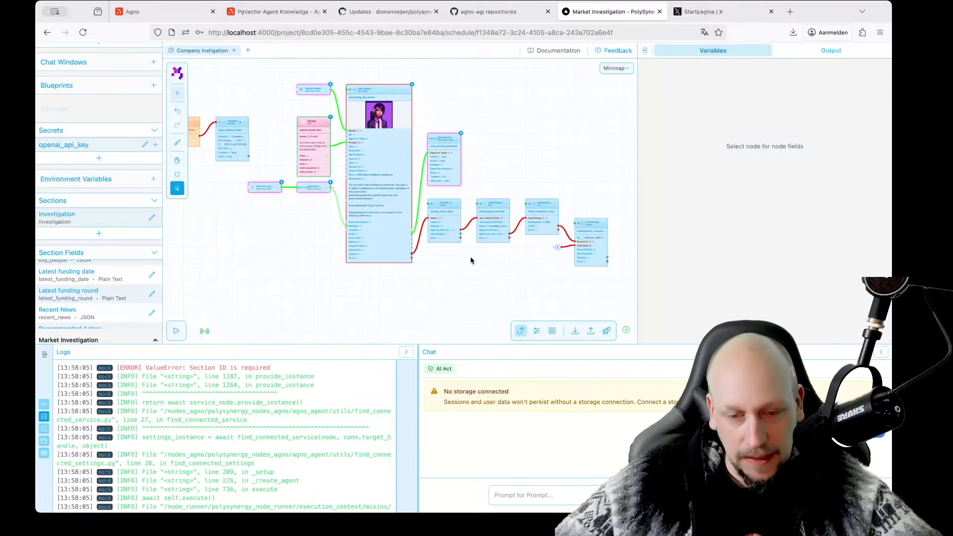
scroll(469, 256, "up", 5)
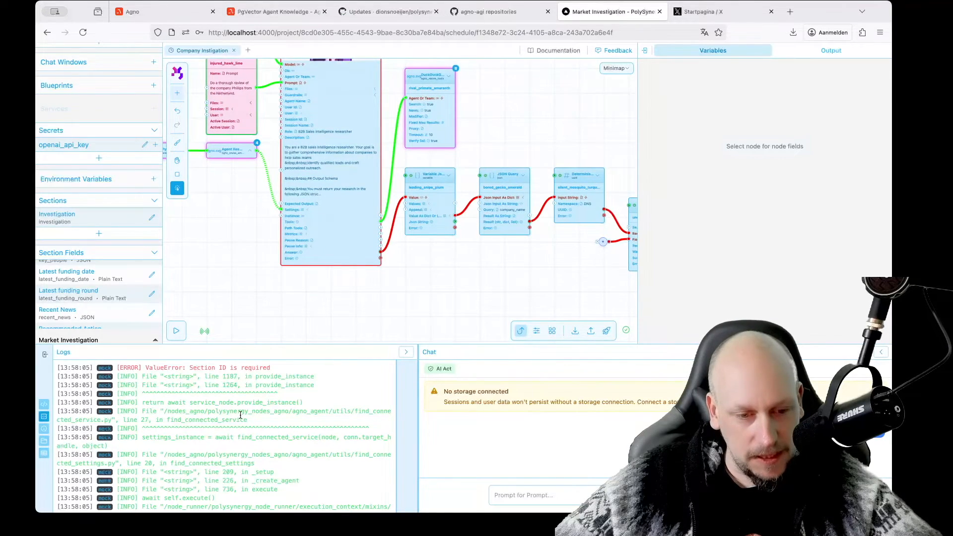
left_click_drag(486, 258, 593, 281)
left_click(505, 233)
left_click(396, 301)
left_click_drag(306, 249, 369, 272)
left_click(316, 176)
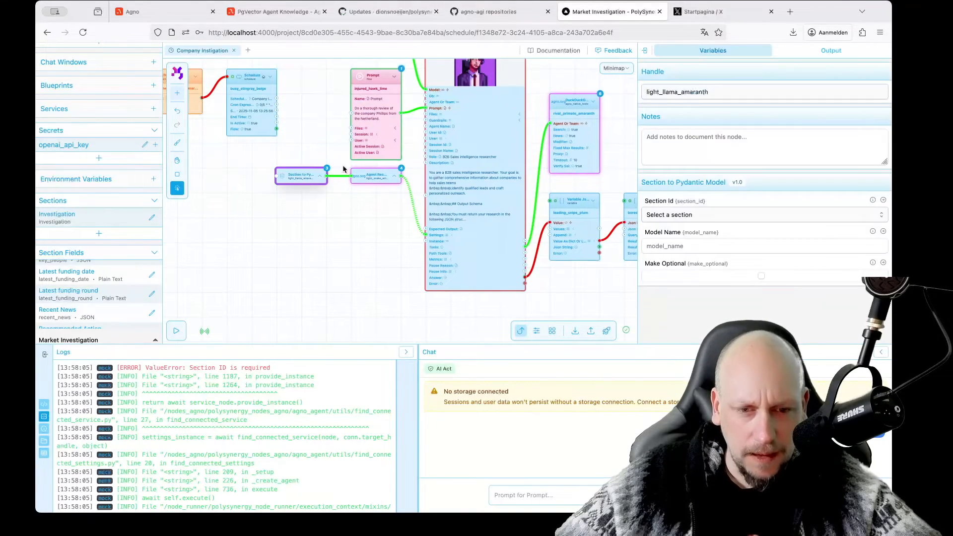
left_click(726, 221)
left_click(711, 223)
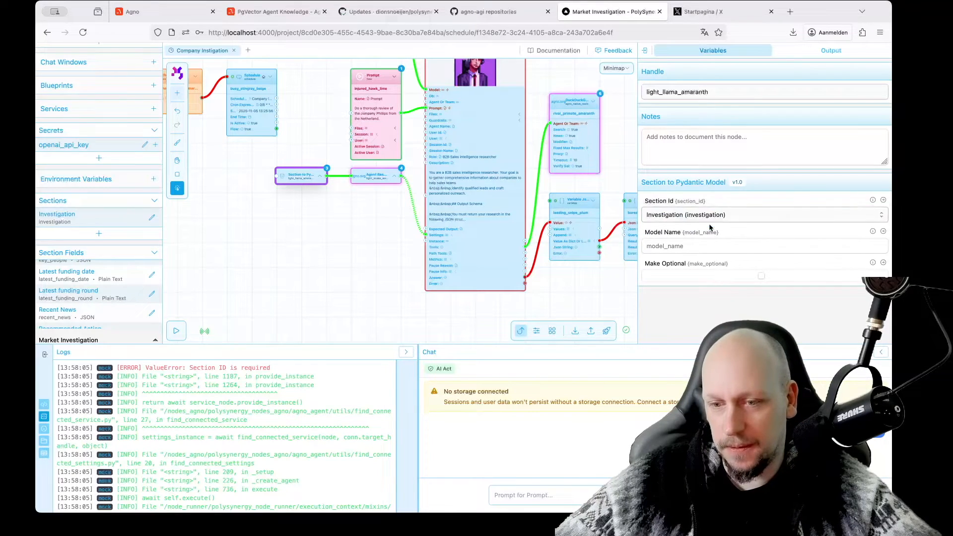
left_click(610, 291)
left_click(298, 176)
left_click(312, 229)
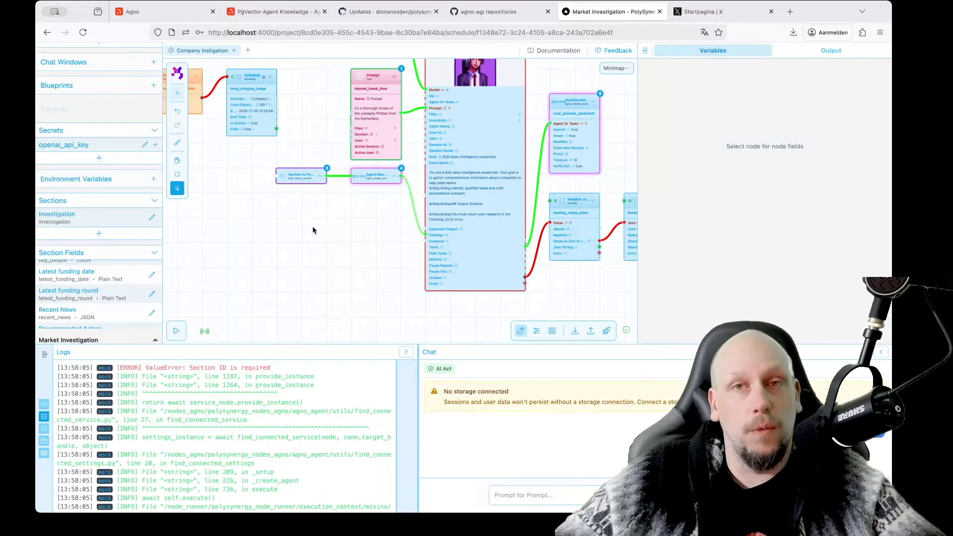
Step: Paste the copied prompt text into the workflow's chat prompt
scroll(311, 225, "down", 4)
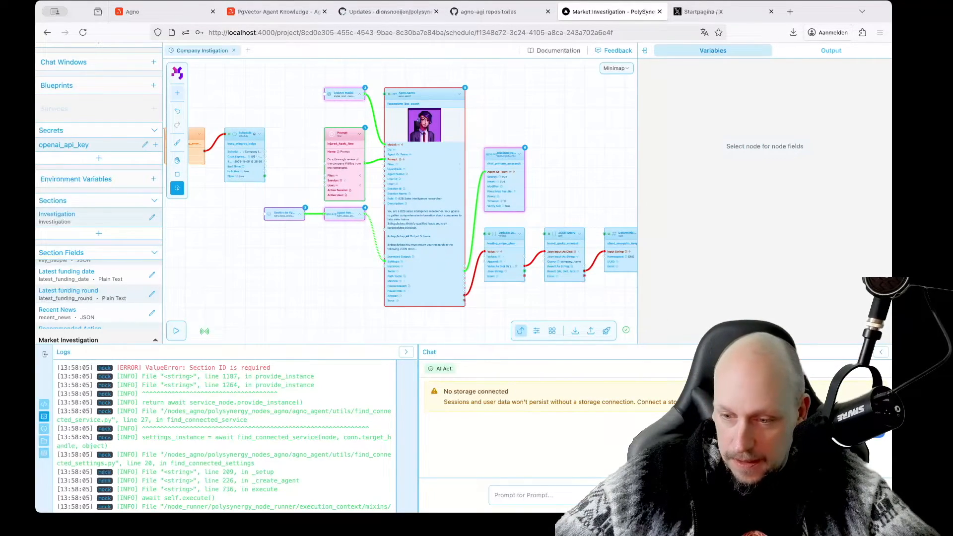
left_click(553, 498)
key("super+v")
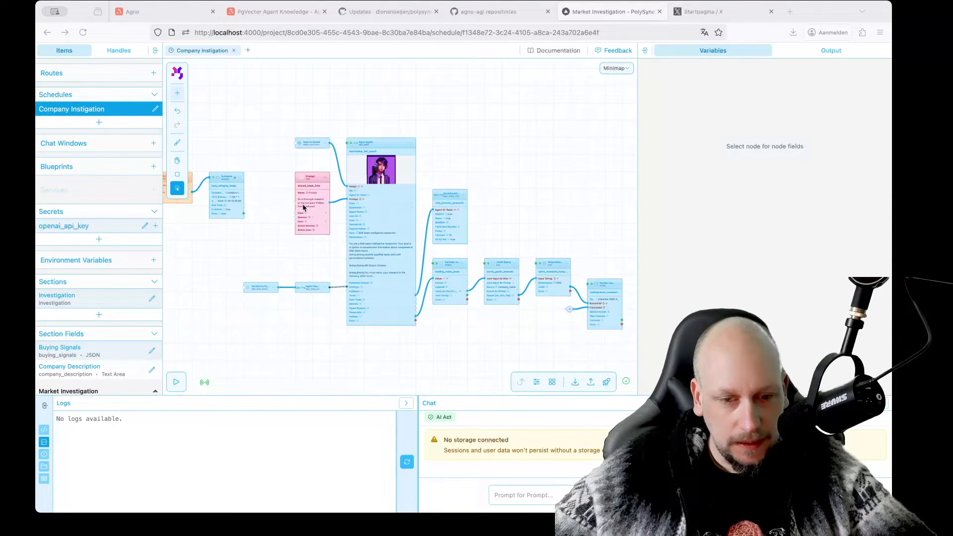
Step: Add a Log Info node and place it beside the Section Upsert node
scroll(530, 179, "right", 5)
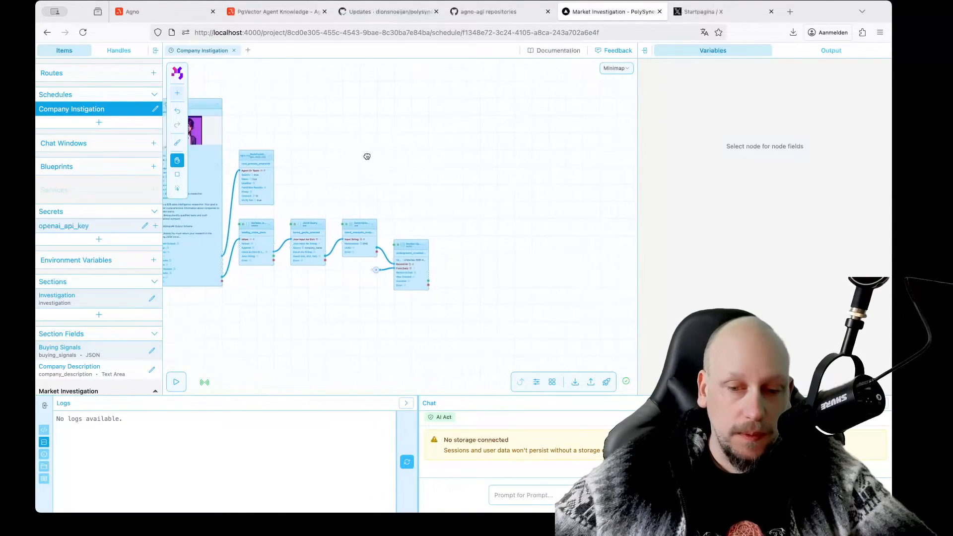
scroll(455, 271, "up", 5)
double_click(455, 271)
type("l")
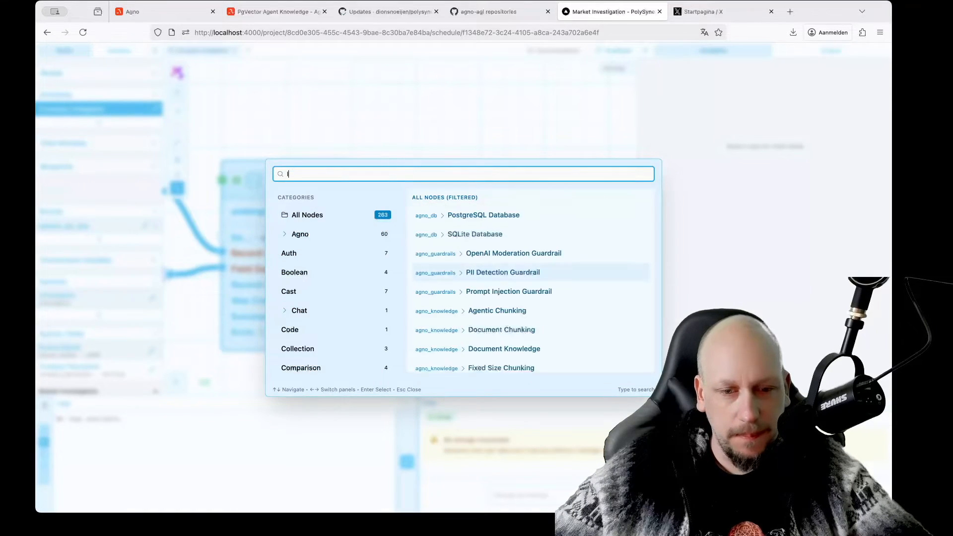
type("og")
key("Down")
key("Down")
key("Return")
left_click_drag(482, 289, 441, 227)
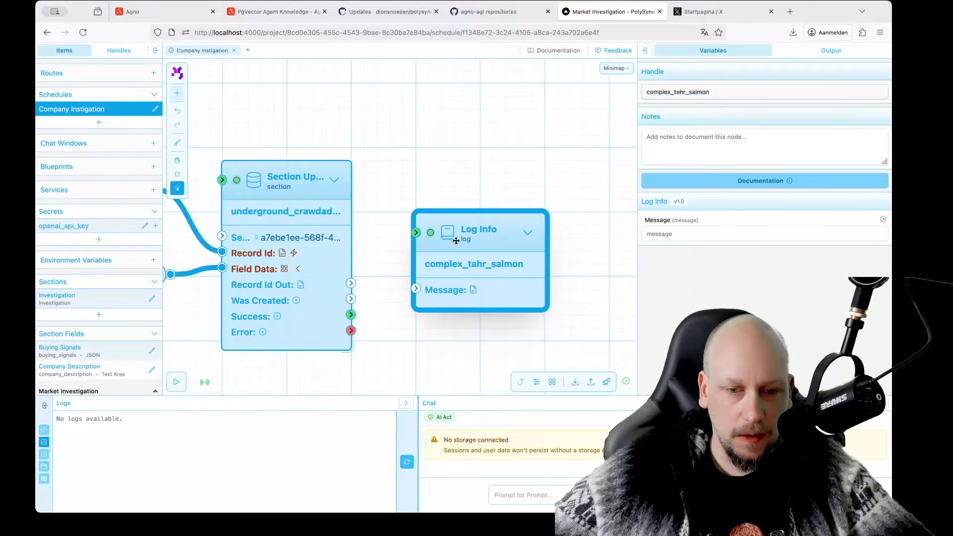
Step: Connect Section Upsert's Success output to the Log Info node's Message input, keeping the Section Upsert node expanded
left_click(368, 343)
left_click_drag(350, 314, 415, 288)
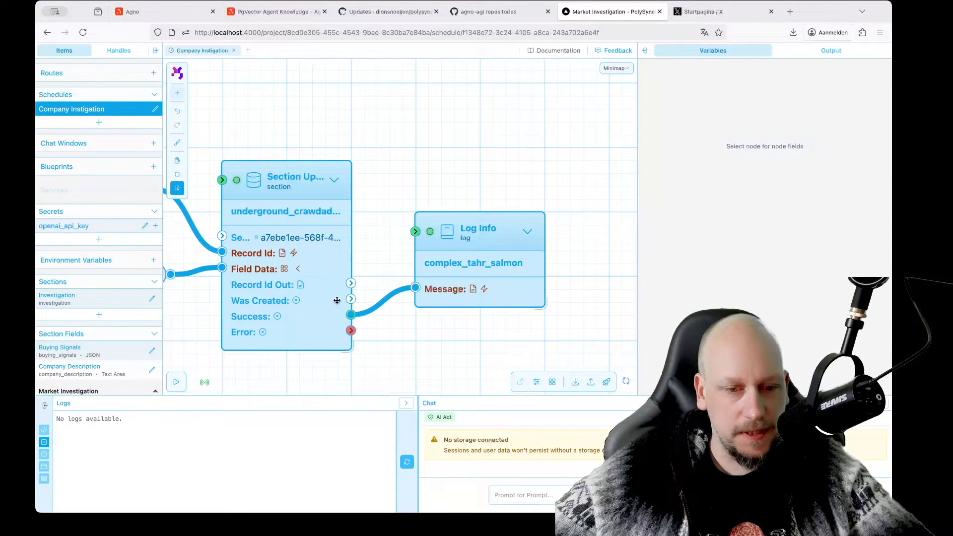
double_click(302, 248)
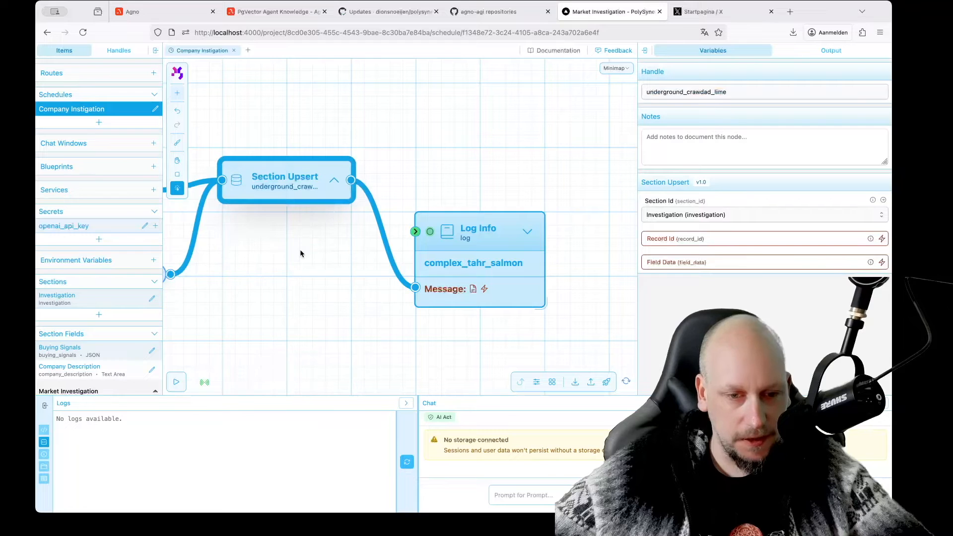
left_click(336, 185)
left_click(398, 180)
Step: Add a Log Error node directly below the Log Info node
scroll(412, 269, "down", 5)
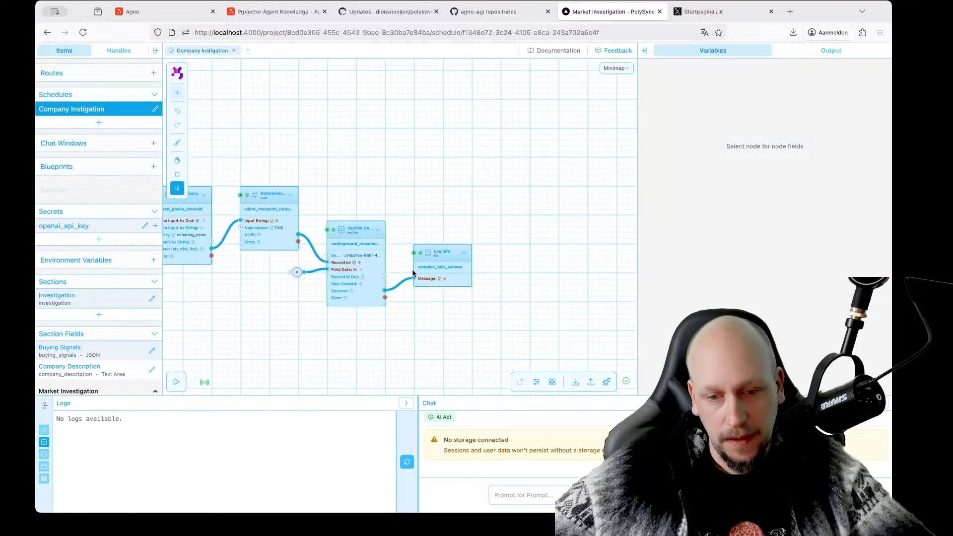
left_click_drag(432, 329, 460, 261)
double_click(459, 261)
type("log")
key("Up")
key("Up")
key("Return")
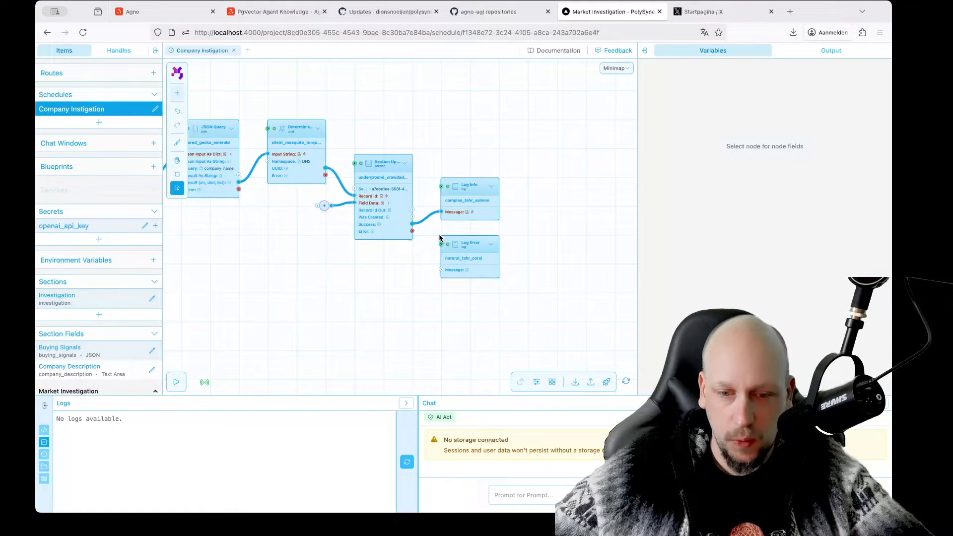
Step: Connect Section Upsert's Error output to the Log Error node's Message input
left_click_drag(413, 231, 441, 269)
scroll(403, 294, "down", 3)
left_click_drag(348, 292, 427, 290)
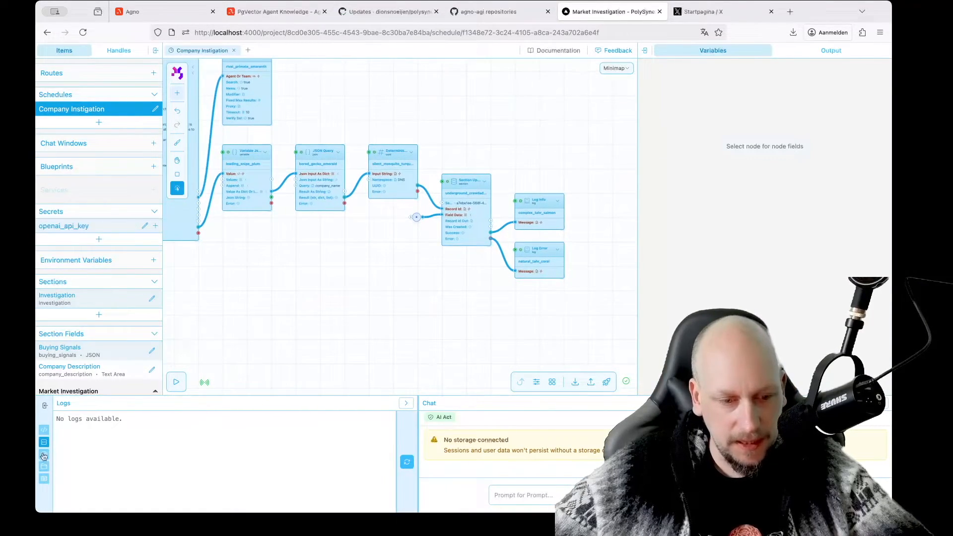
Step: Run the workflow from the chat with the Prompt node's request: "Do a thorough research on the company Phillips from Eindhoven"
left_click_drag(309, 325, 429, 369)
left_click_drag(398, 311, 481, 334)
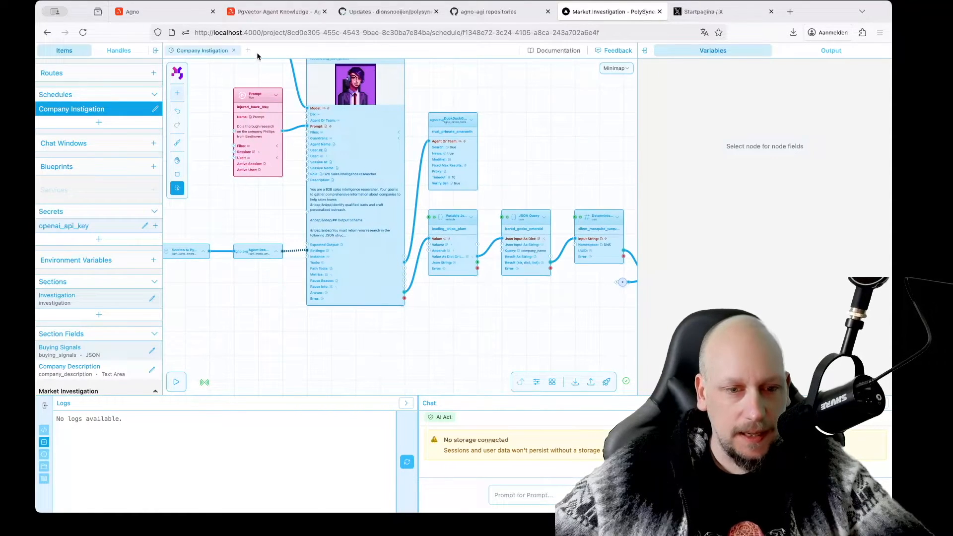
left_click(246, 143)
left_click(694, 274)
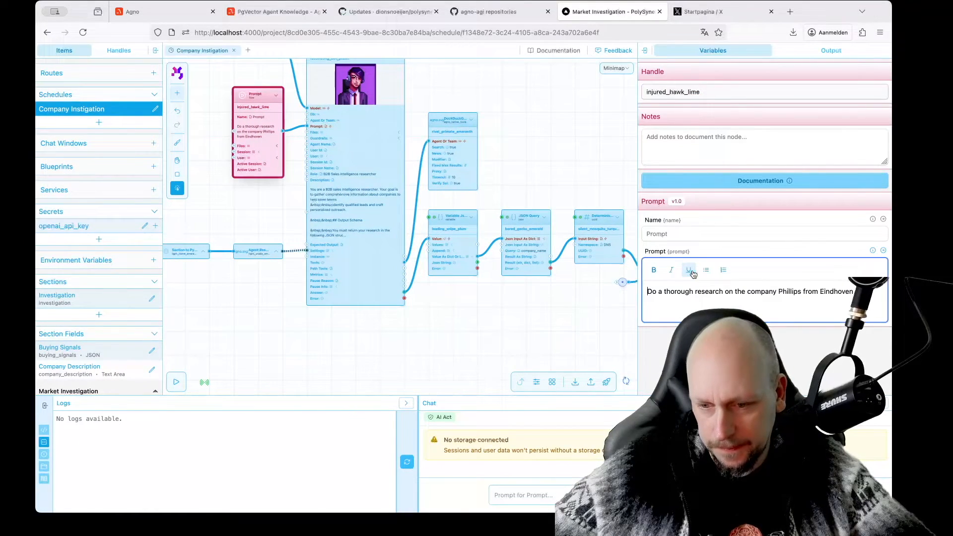
left_click(564, 491)
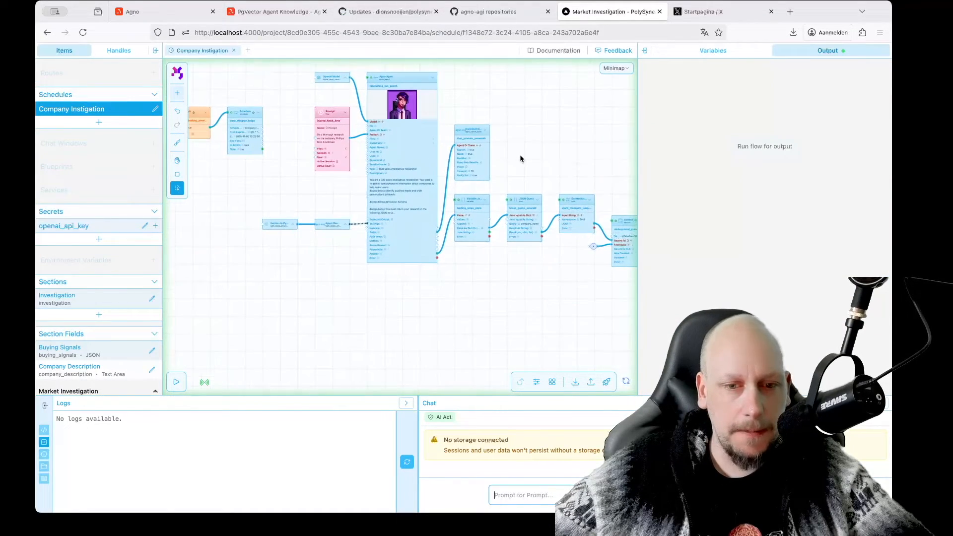
Step: Follow the run's progress through the Agno Agent, its DuckDuckGo tool, the JSON and UUID nodes, Section Upsert and the log nodes
left_click_drag(560, 149, 474, 168)
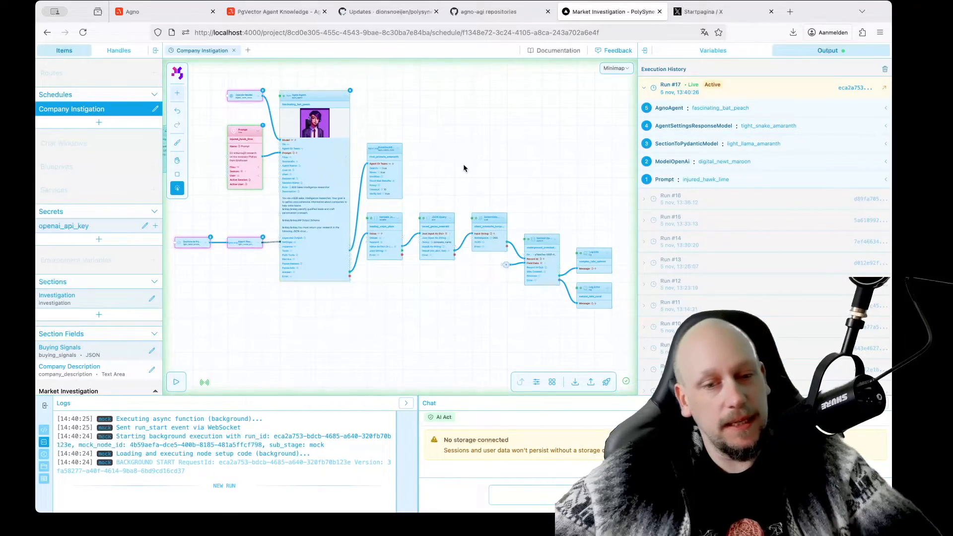
scroll(300, 104, "up", 5)
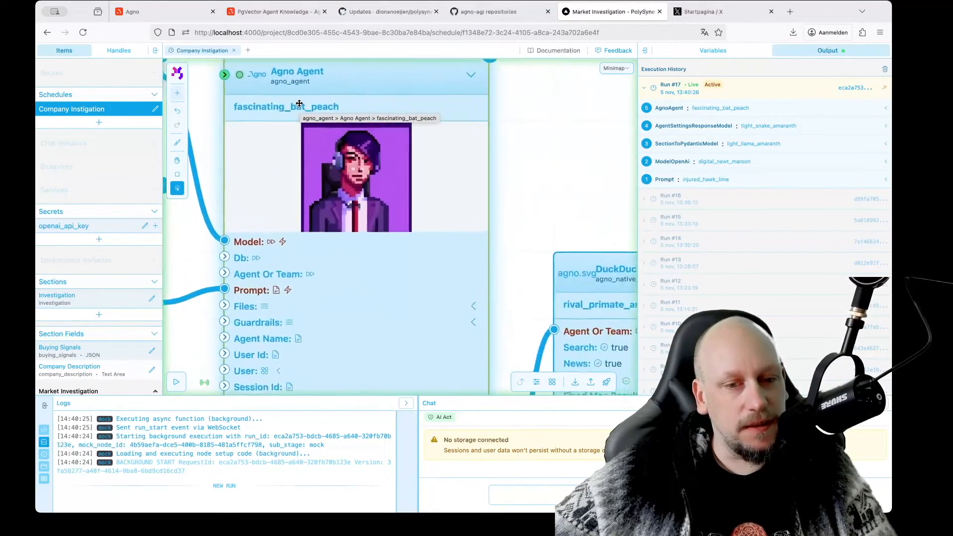
scroll(299, 103, "down", 5)
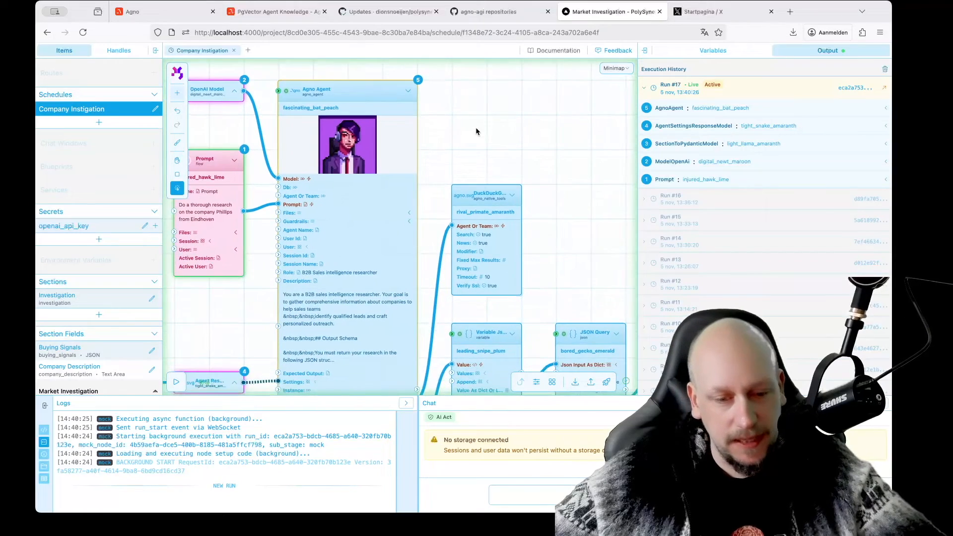
left_click_drag(467, 140, 460, 161)
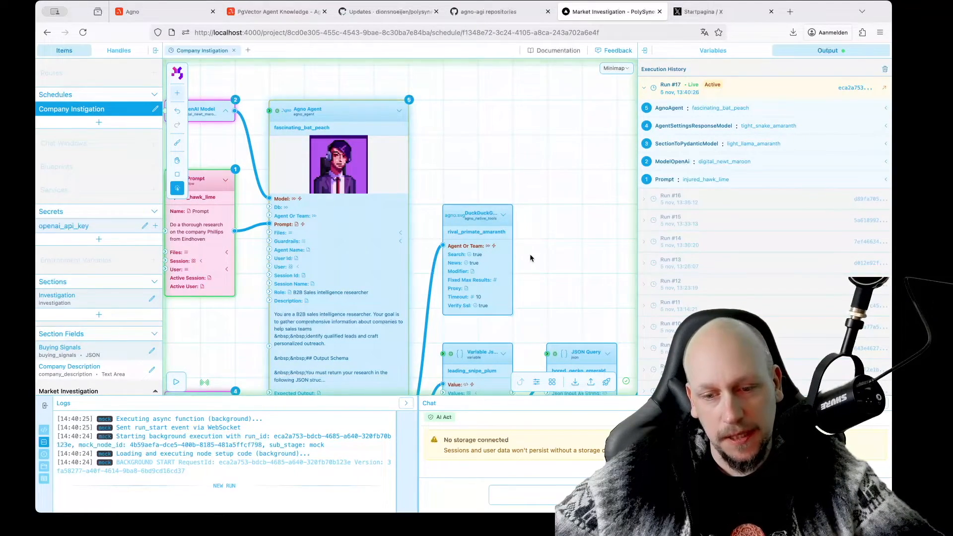
left_click_drag(556, 254, 427, 204)
scroll(503, 231, "down", 3)
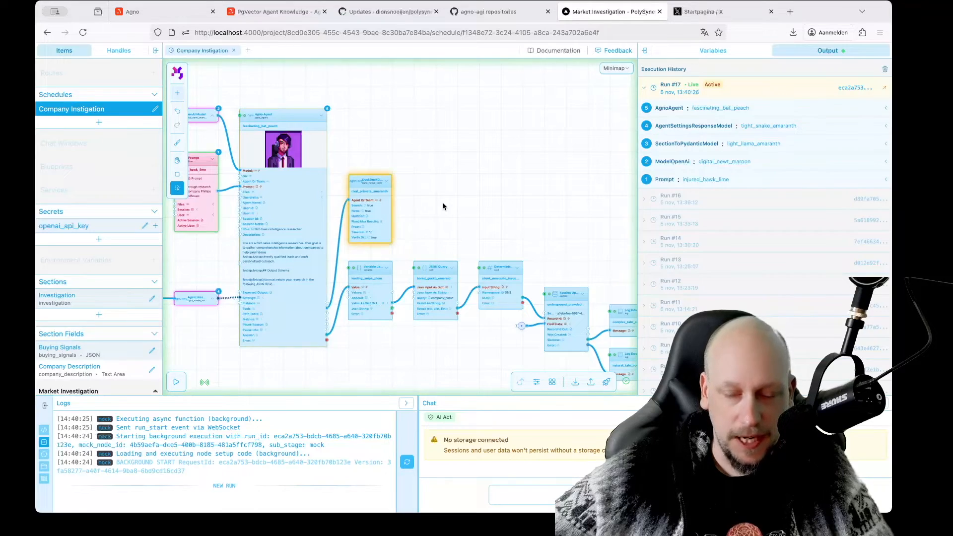
scroll(423, 302, "up", 1)
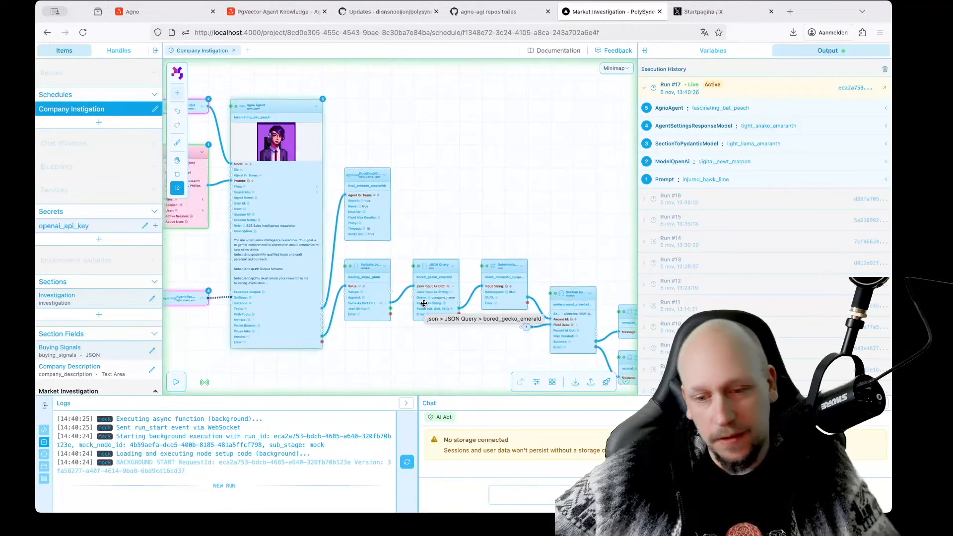
key("space")
left_click_drag(561, 247, 532, 184)
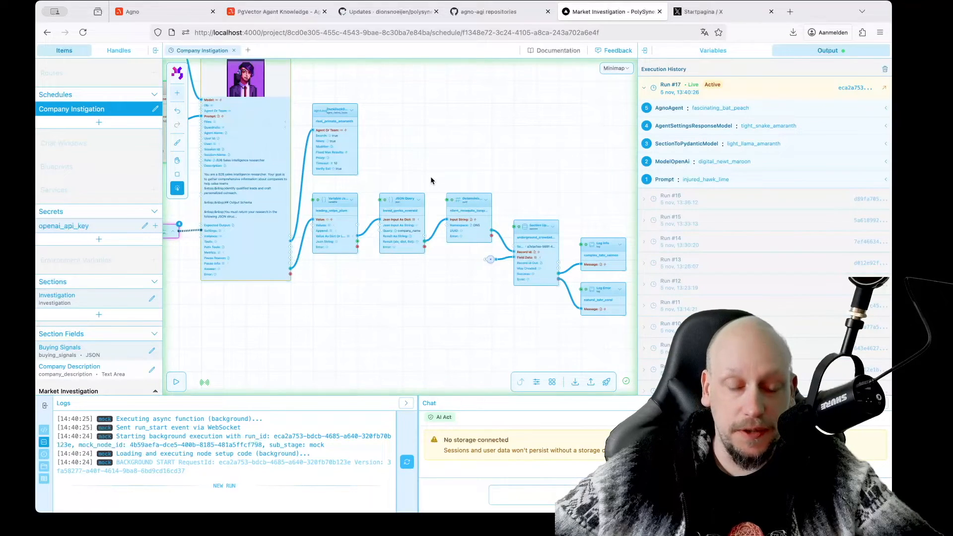
scroll(432, 186, "down", 3)
key("space")
left_click_drag(435, 193, 452, 193)
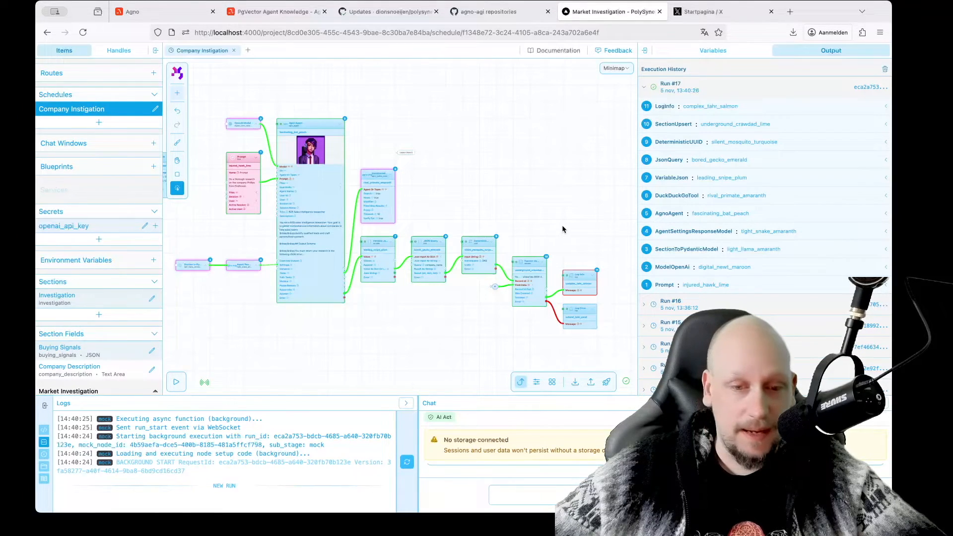
Step: Open the Investigation records table, enlarge its pane and examine the Philips record's columns from ID through Recommended Action
left_click(44, 478)
left_click_drag(390, 395, 406, 223)
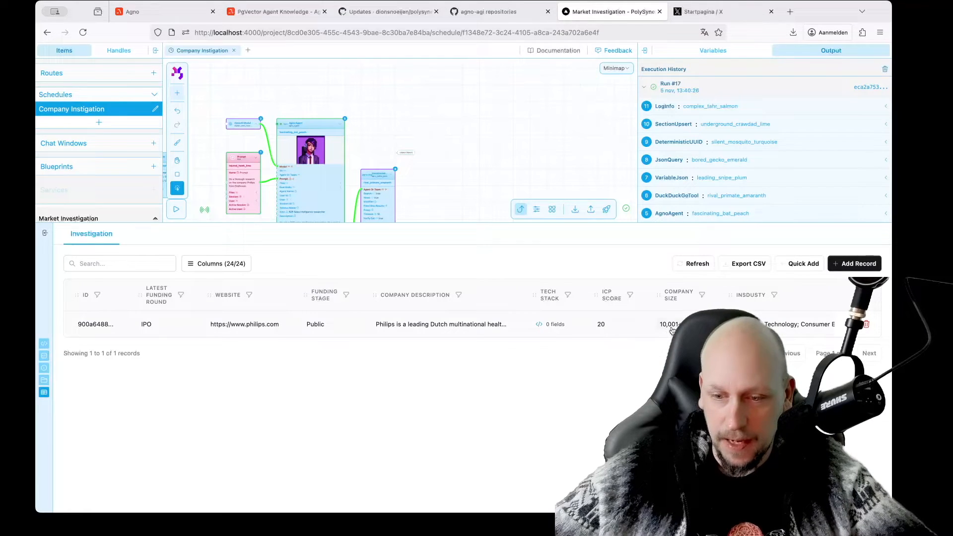
scroll(671, 330, "right", 5)
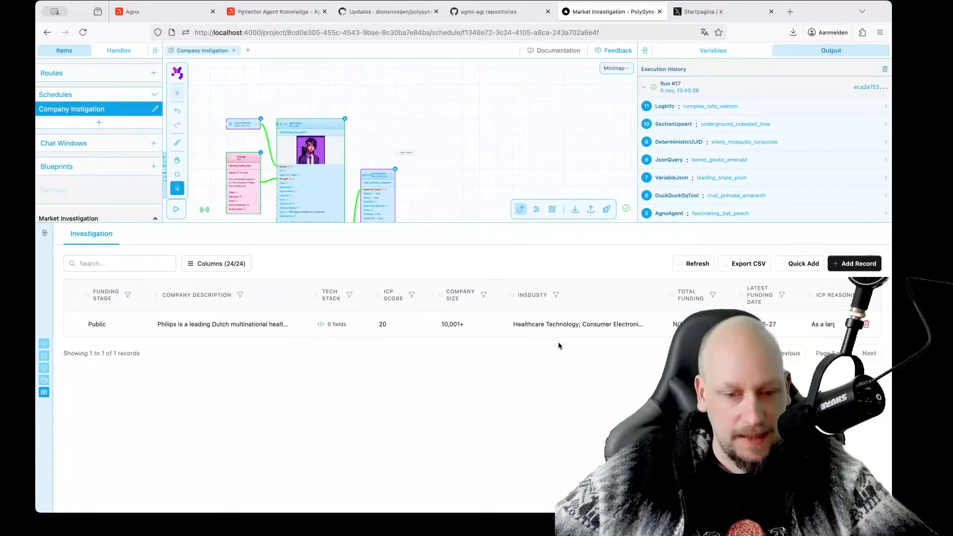
scroll(563, 330, "left", 5)
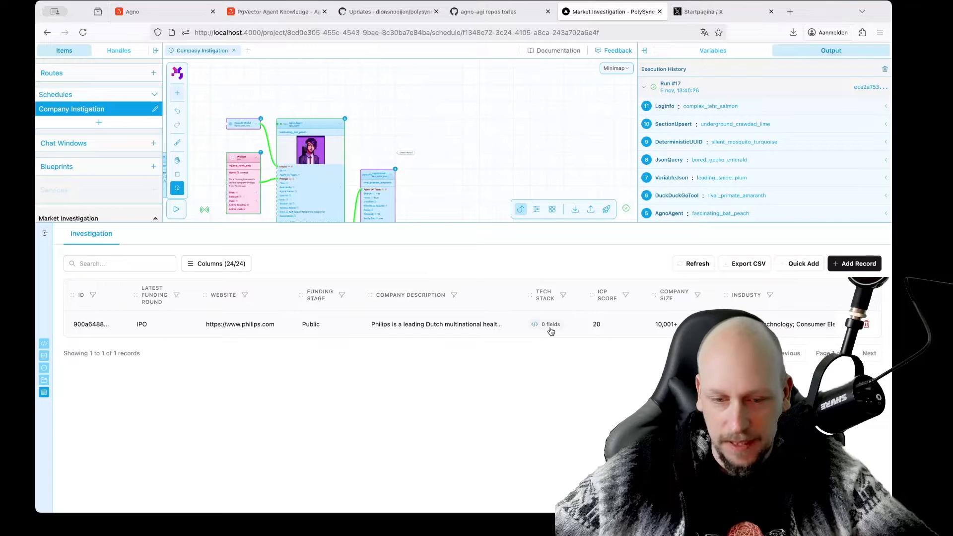
scroll(548, 330, "right", 5)
scroll(543, 330, "right", 3)
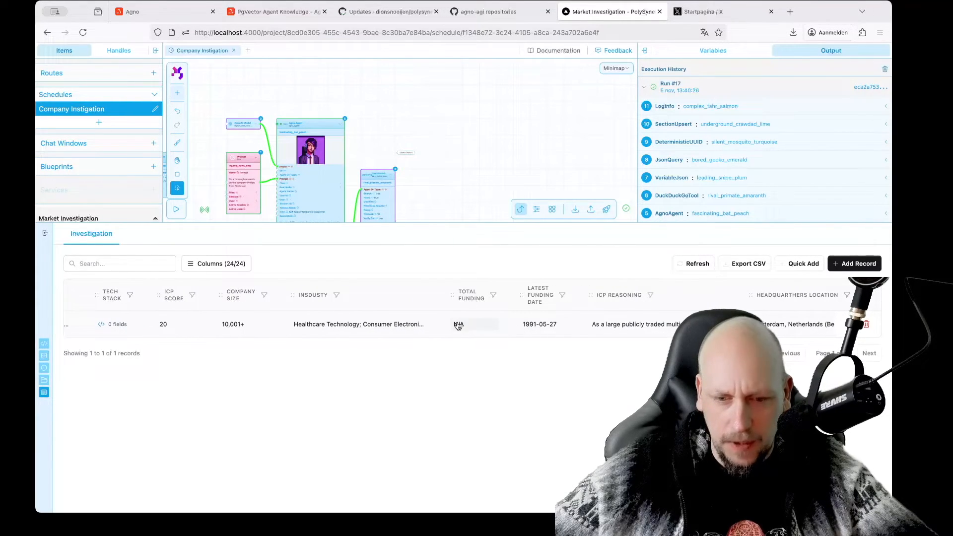
scroll(451, 326, "right", 3)
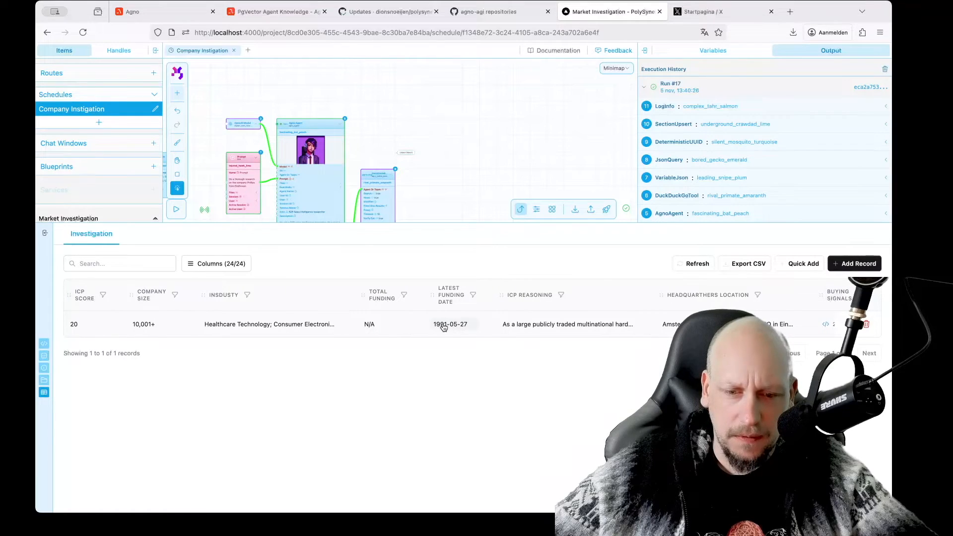
scroll(454, 327, "right", 1)
scroll(454, 327, "right", 4)
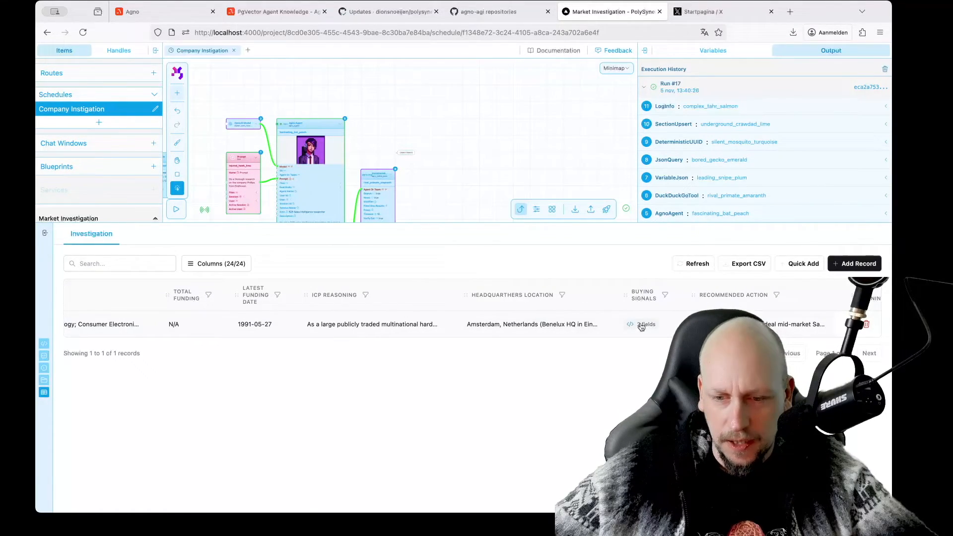
Step: View the Buying Signals JSON data of the company record in the Investigation table
left_click(640, 325)
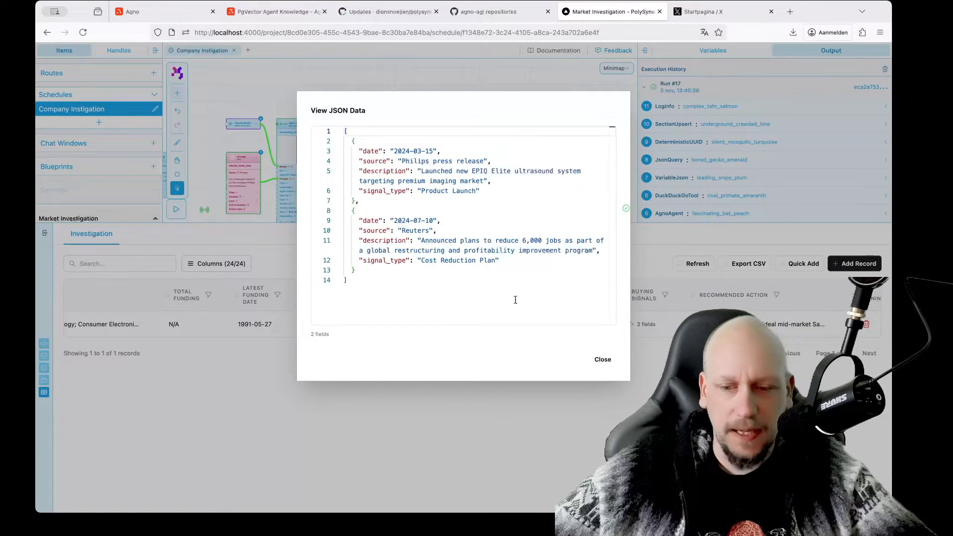
left_click(602, 360)
left_click(641, 325)
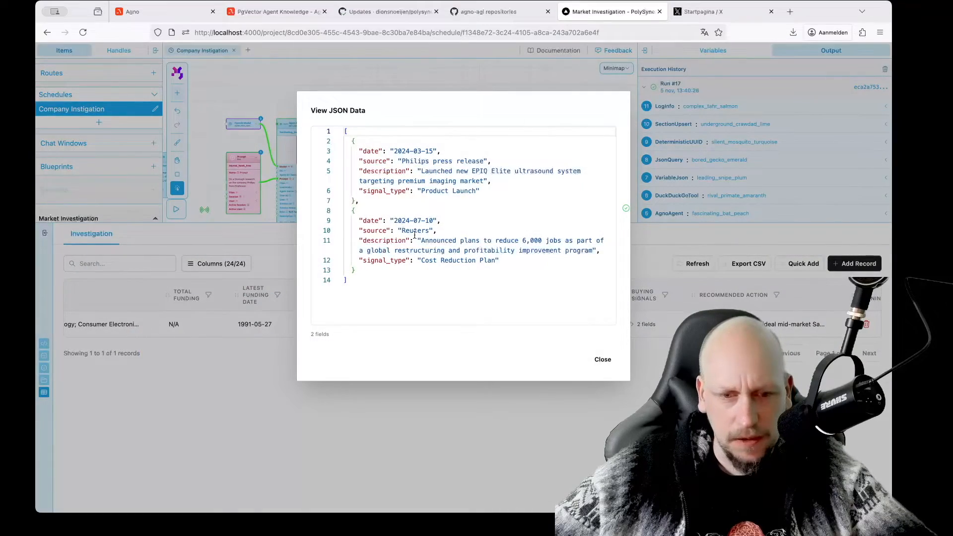
key("Escape")
Step: Read through the Recent News JSON data of the company record in the Investigation table
scroll(645, 311, "right", 10)
scroll(646, 315, "right", 5)
scroll(511, 330, "right", 8)
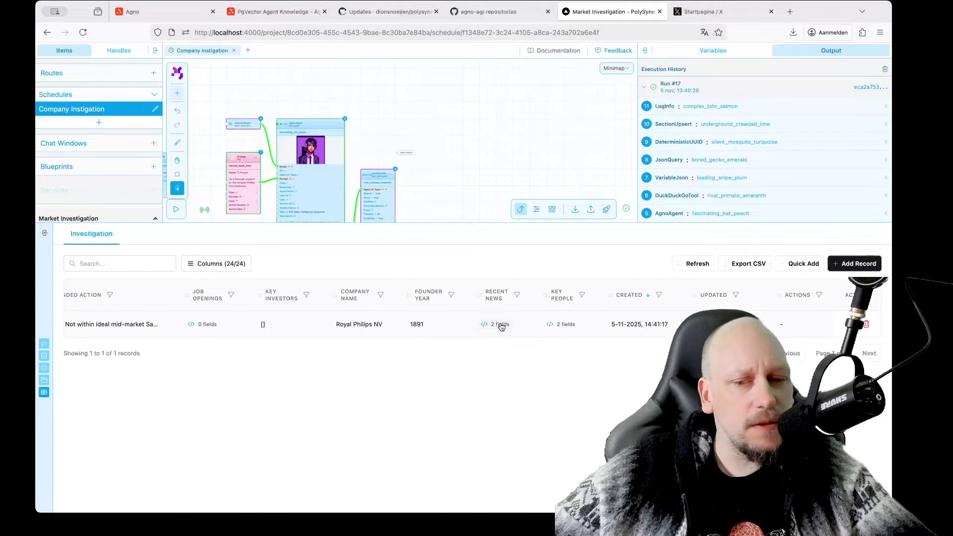
left_click(499, 324)
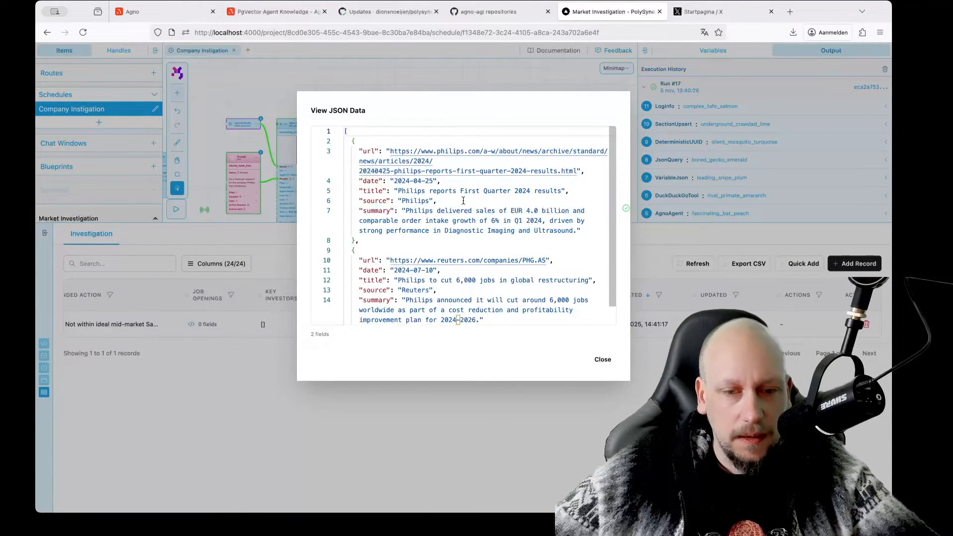
scroll(496, 278, "down", 1)
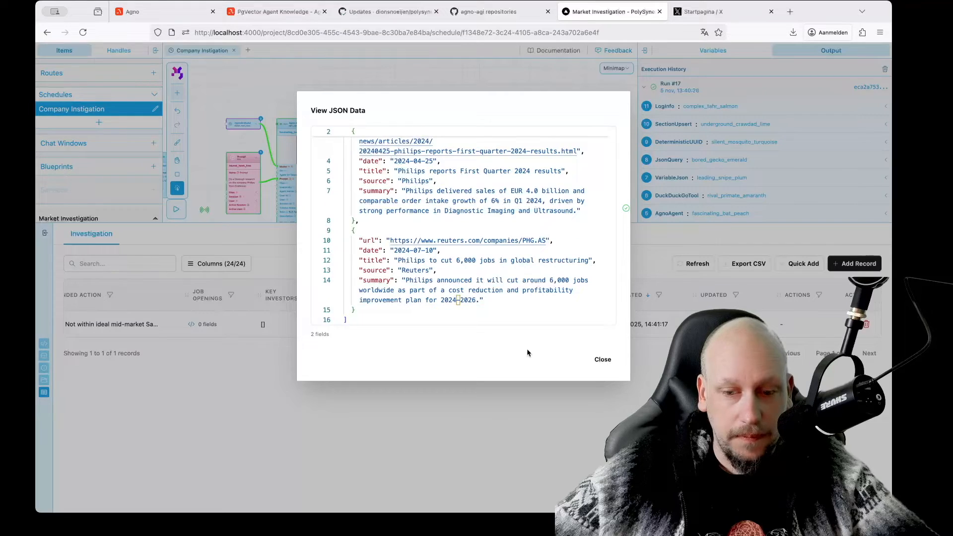
left_click(601, 358)
left_click(500, 325)
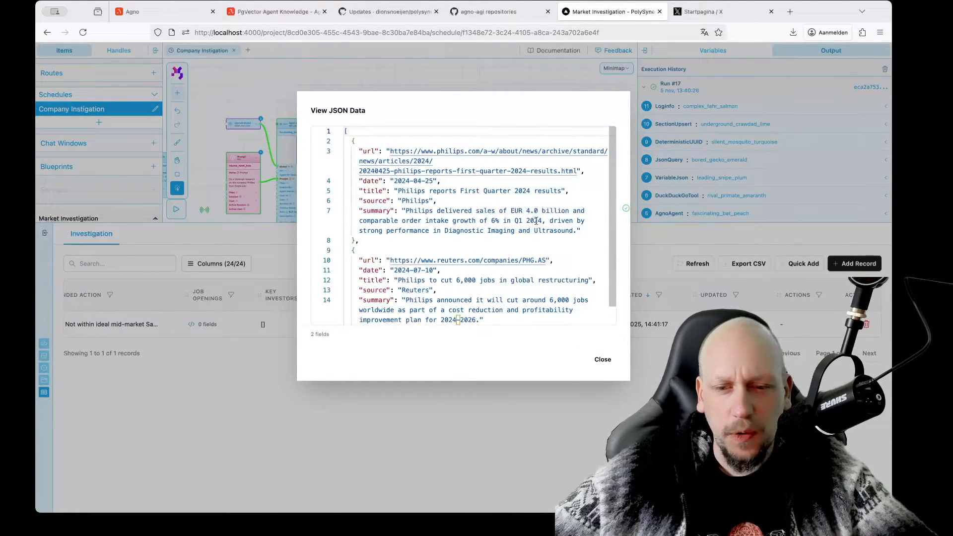
left_click(603, 361)
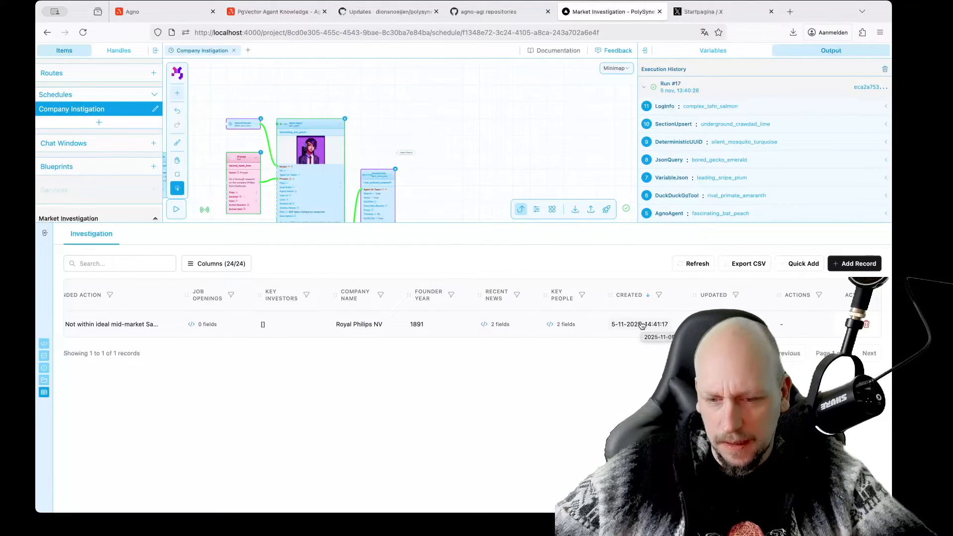
Step: View the Key People JSON data of the company record and return to the table's first columns
left_click(562, 324)
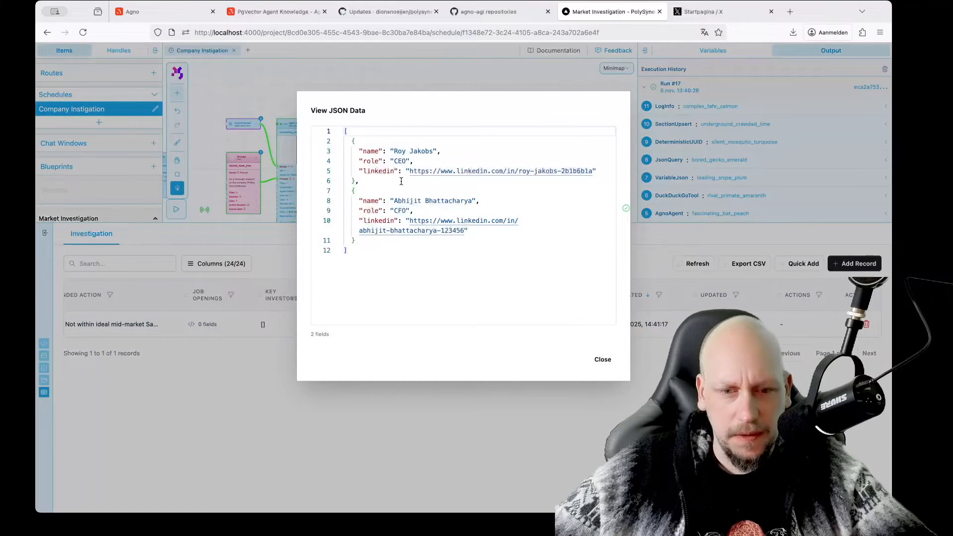
left_click_drag(391, 201, 461, 200)
double_click(449, 201)
left_click(602, 359)
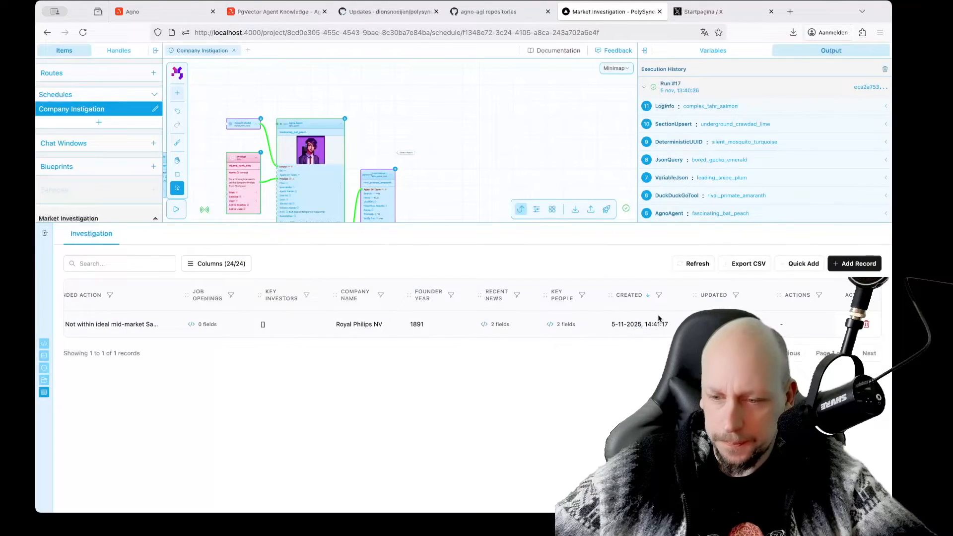
scroll(652, 325, "left", 15)
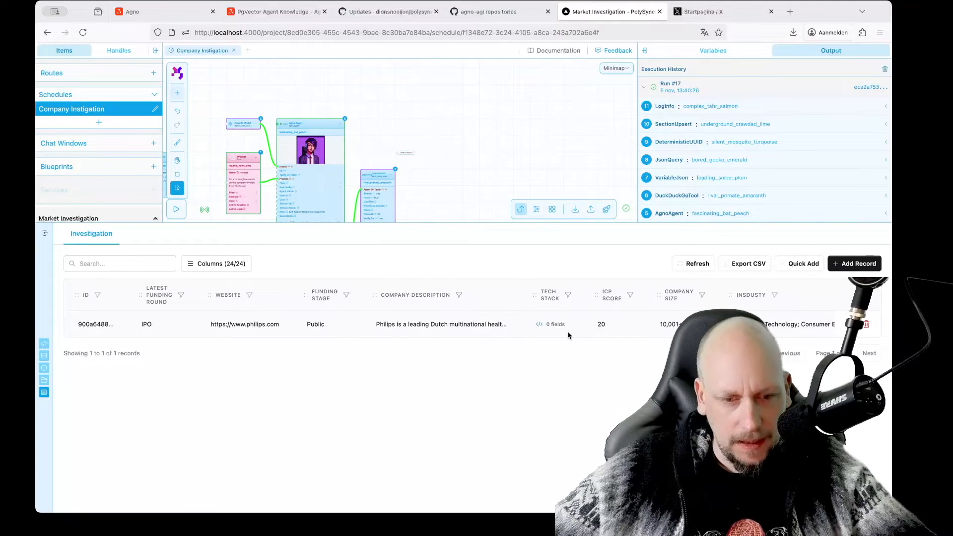
Step: Enlarge the workflow canvas and delete the Prompt node connected to the Agno Agent
left_click_drag(433, 175, 489, 126)
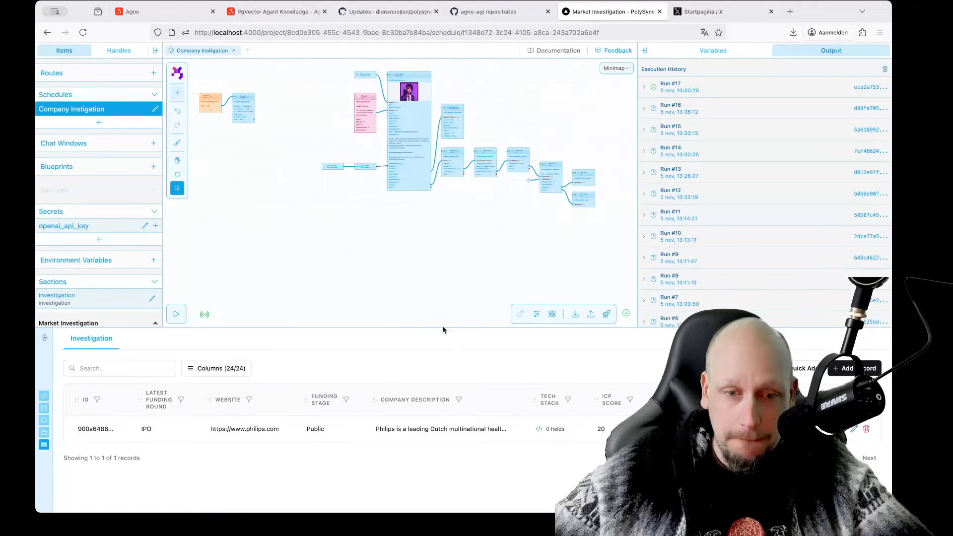
scroll(342, 209, "up", 5)
left_click_drag(362, 160, 362, 204)
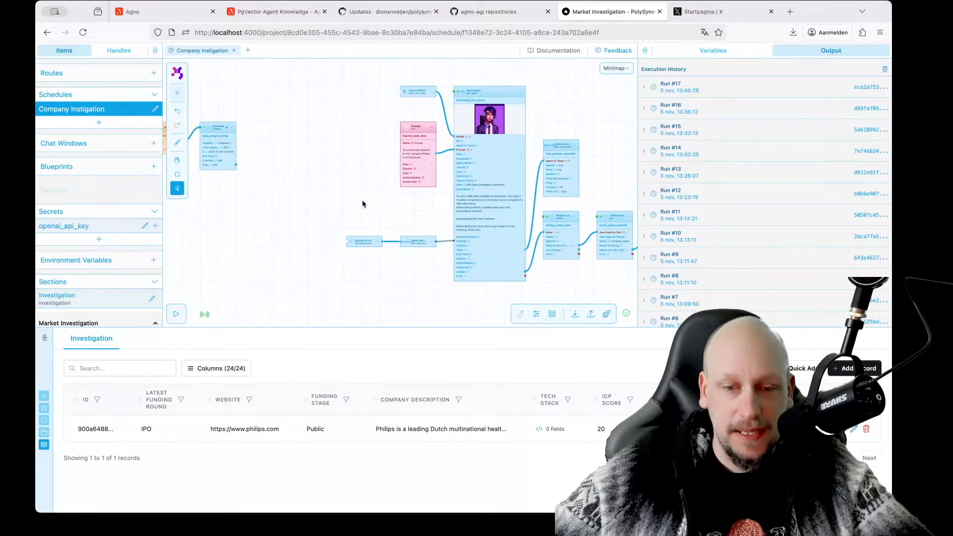
key("Delete")
left_click(532, 204)
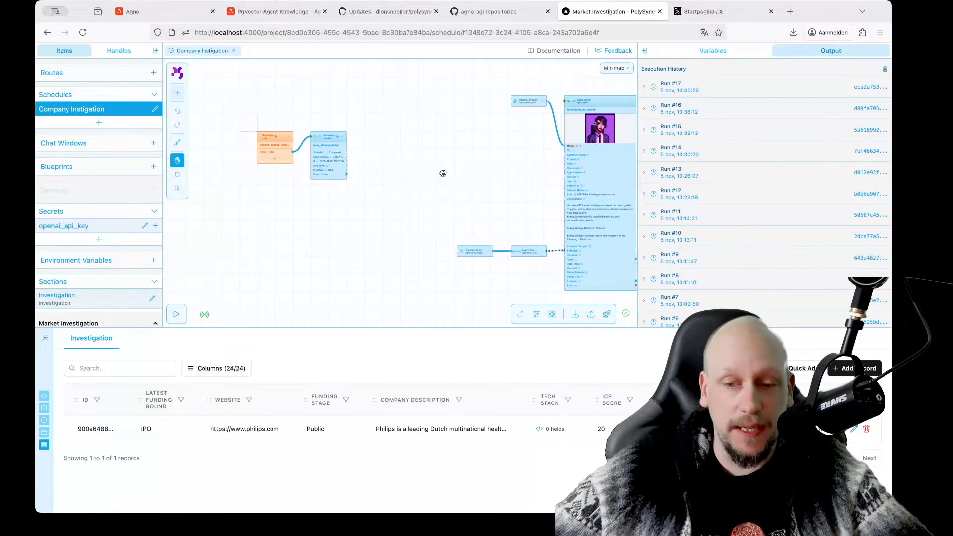
left_click_drag(461, 171, 388, 171)
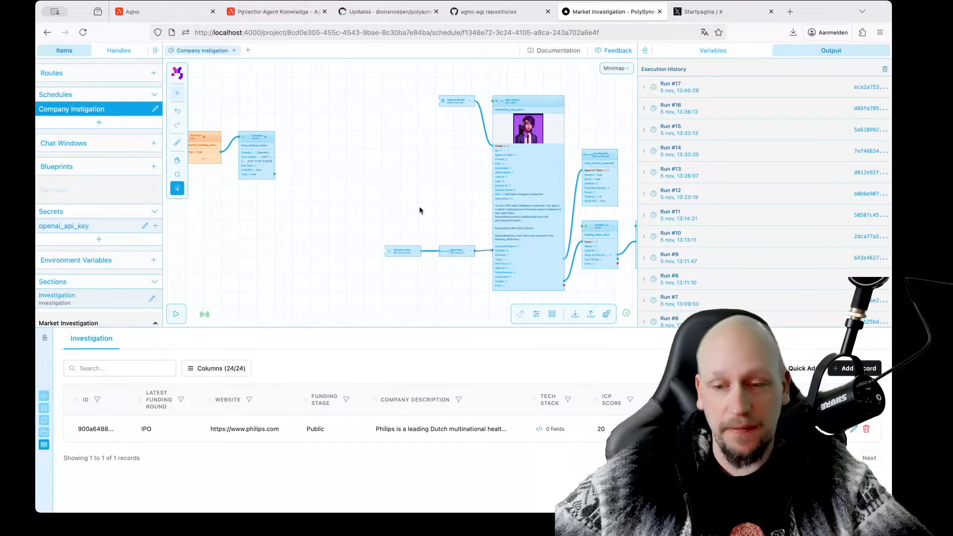
left_click_drag(418, 207, 315, 204)
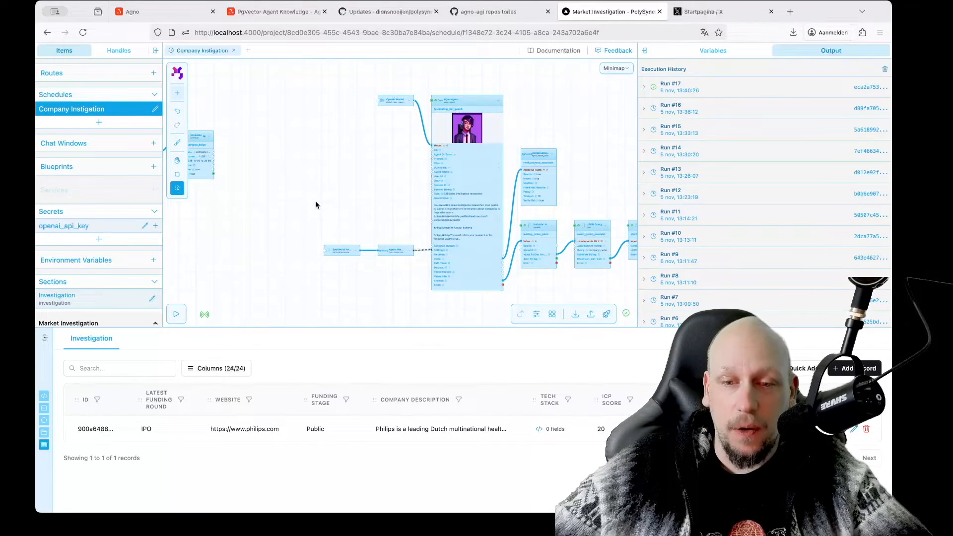
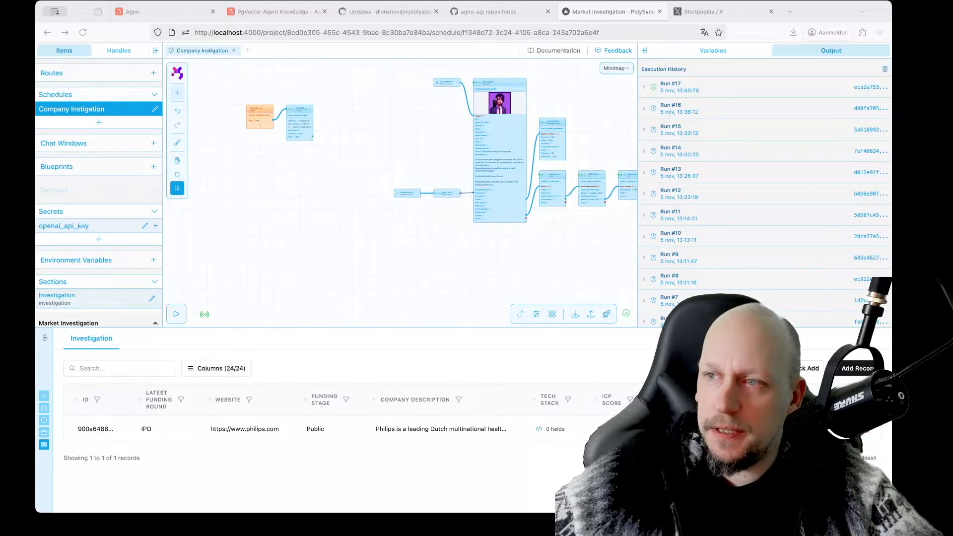
Step: Create a csv_companies folder in the project's file manager and upload example_company_list.csv into it
left_click(43, 435)
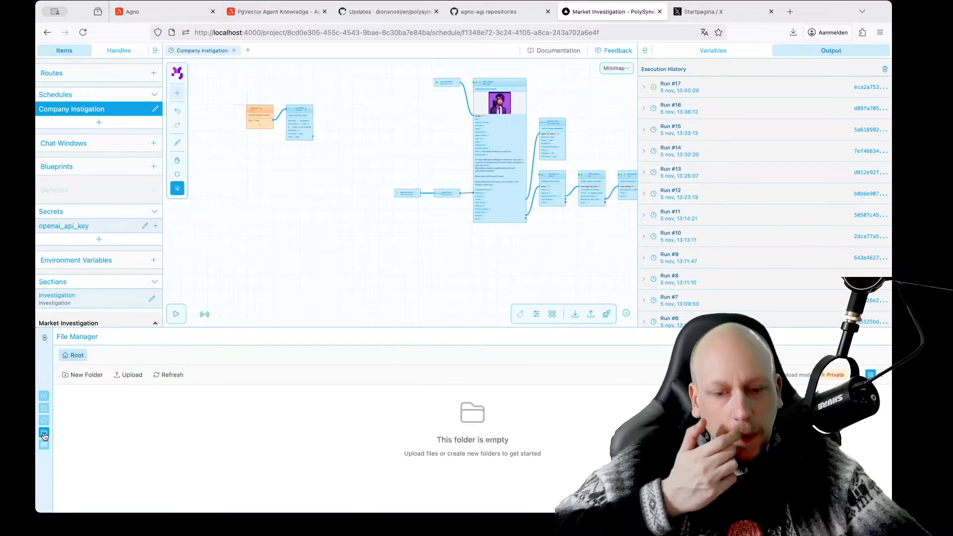
left_click(83, 375)
type("cs")
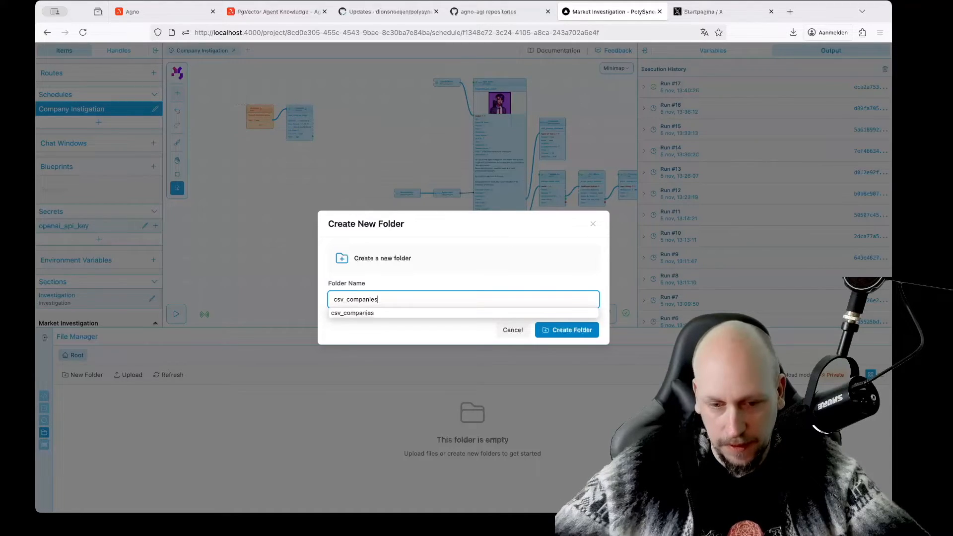
type("v_companies")
left_click(469, 280)
left_click(545, 332)
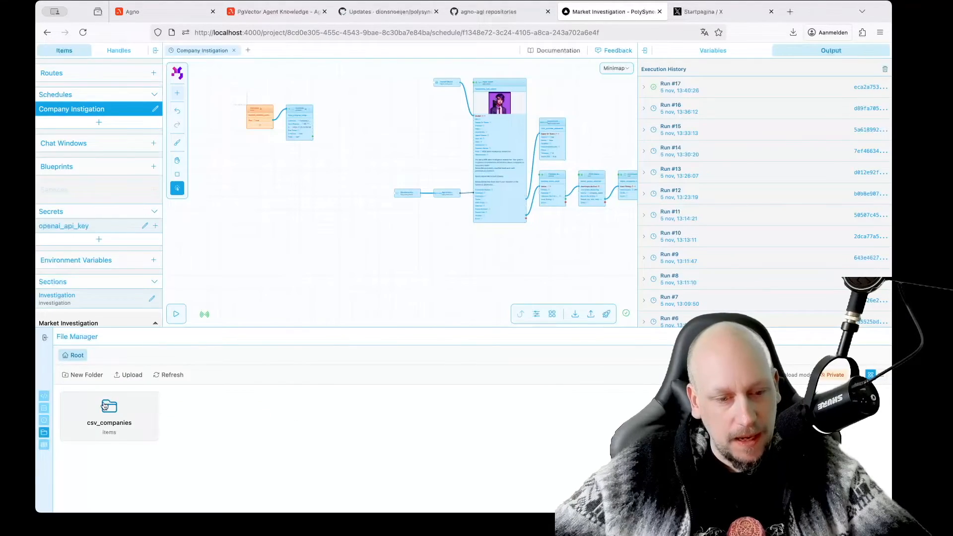
double_click(105, 406)
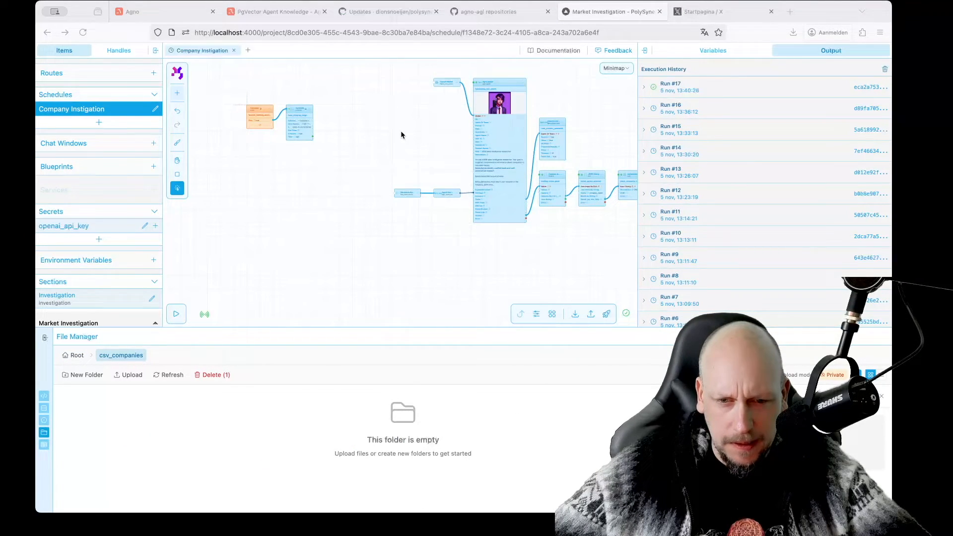
left_click_drag(401, 133, 357, 450)
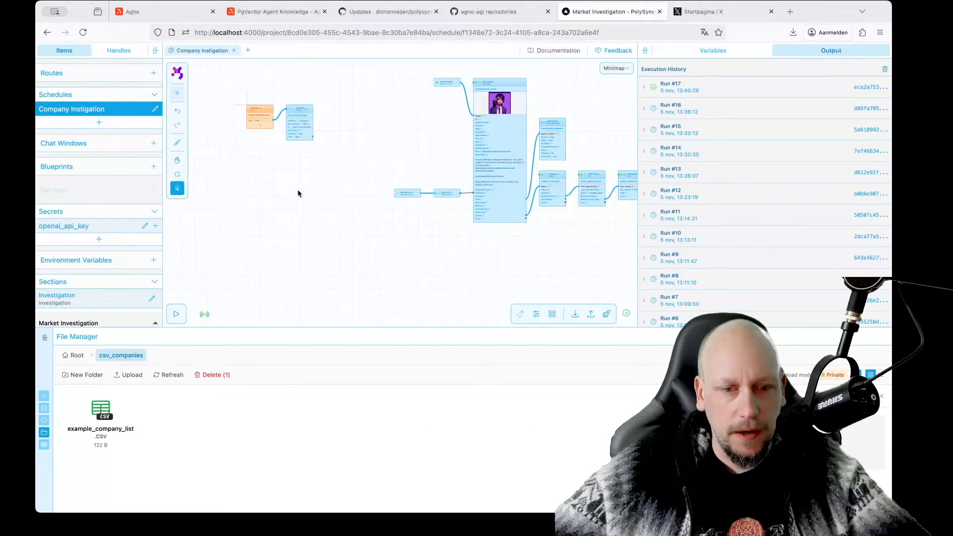
Step: Add a File Selection node in the empty canvas area between the Schedule and Agno Agent nodes
scroll(346, 171, "up", 3)
scroll(344, 173, "up", 2)
left_click_drag(296, 221, 394, 189)
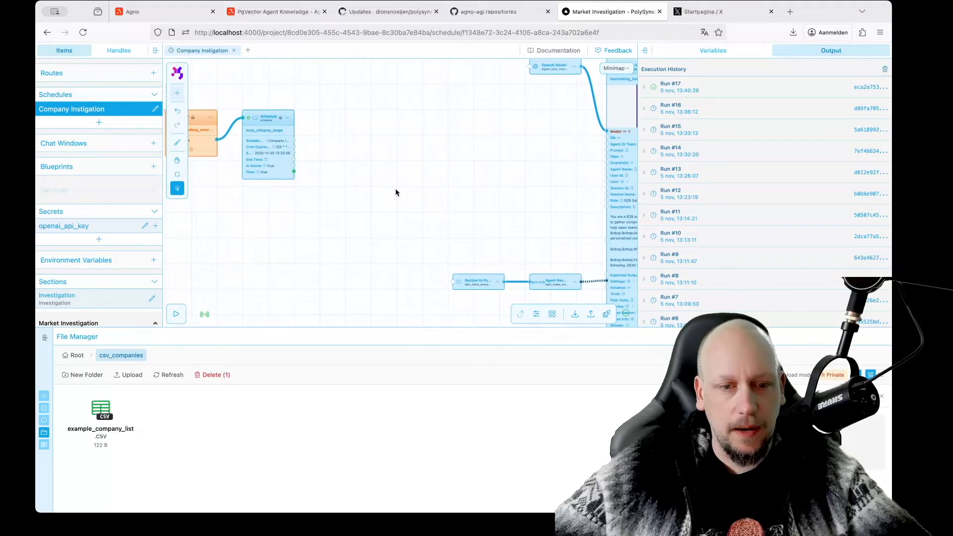
double_click(395, 189)
type("file")
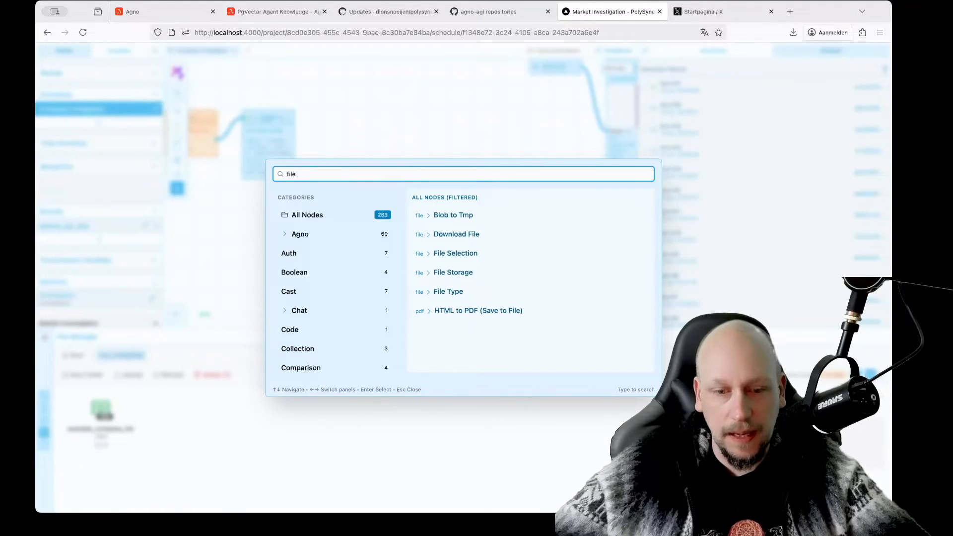
key("Down")
key("Down")
key("Return")
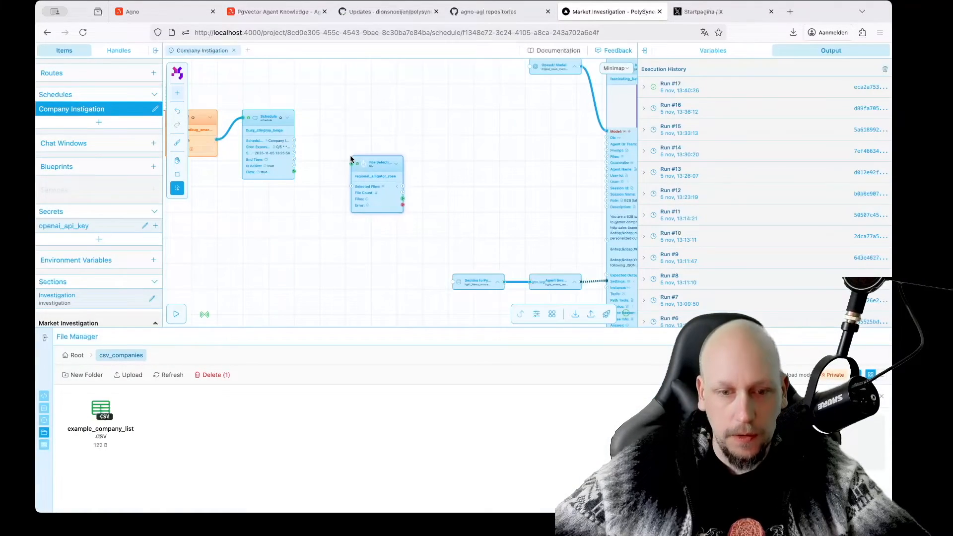
Step: Assign example_company_list.csv from the csv_companies folder to the File Selection node
left_click_drag(438, 181, 385, 196)
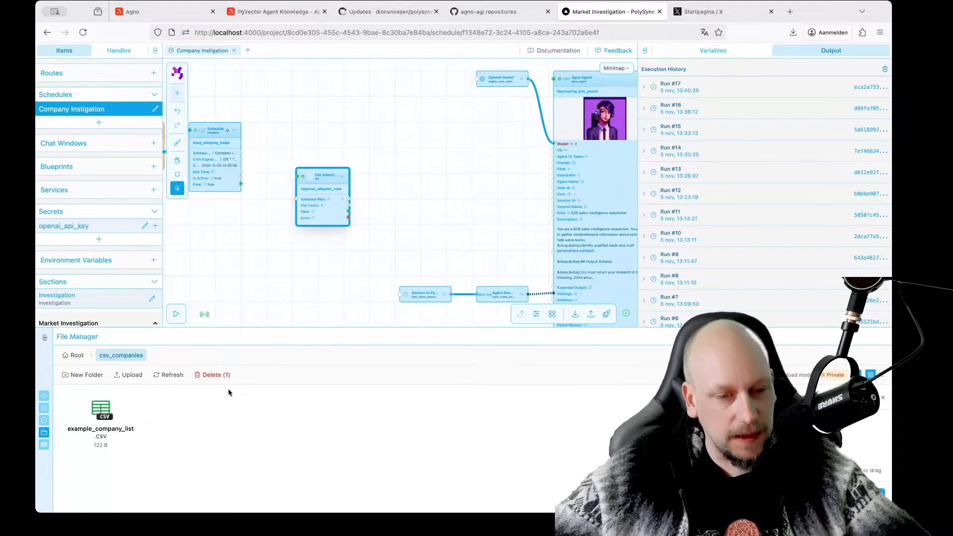
left_click(110, 406)
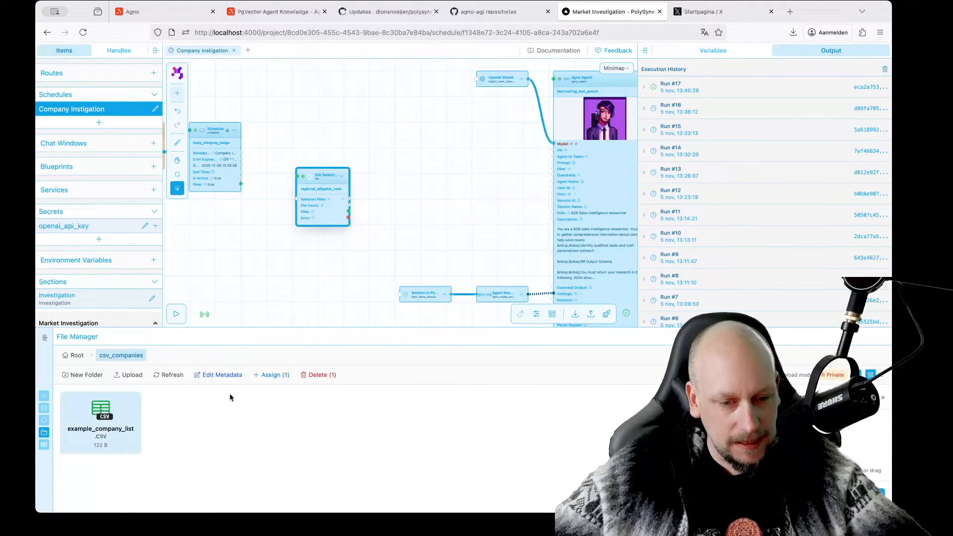
left_click(274, 375)
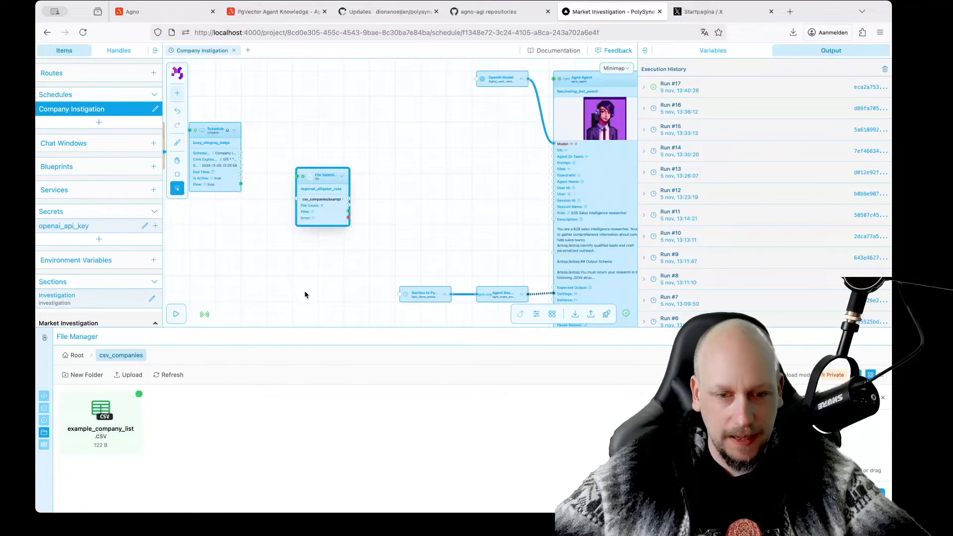
scroll(324, 238, "up", 3)
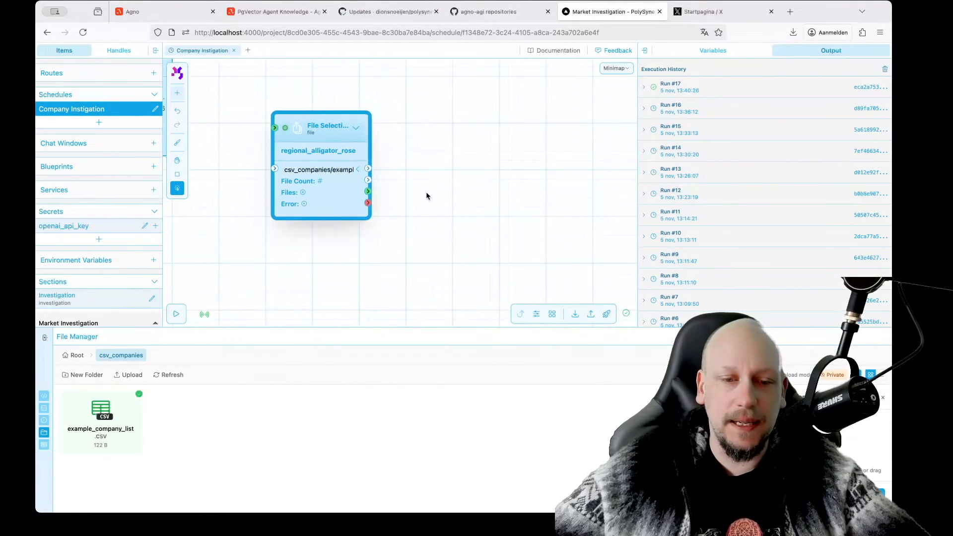
scroll(433, 194, "down", 3)
left_click_drag(429, 193, 396, 193)
left_click_drag(323, 177, 307, 202)
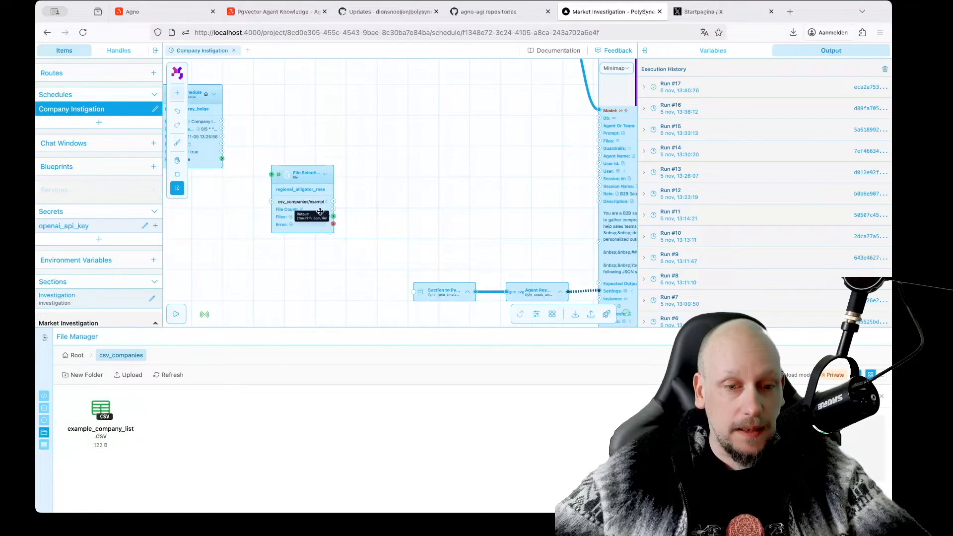
Step: Add a Get First Item list node beside File Selection and connect the Files output to its Input List
double_click(390, 209)
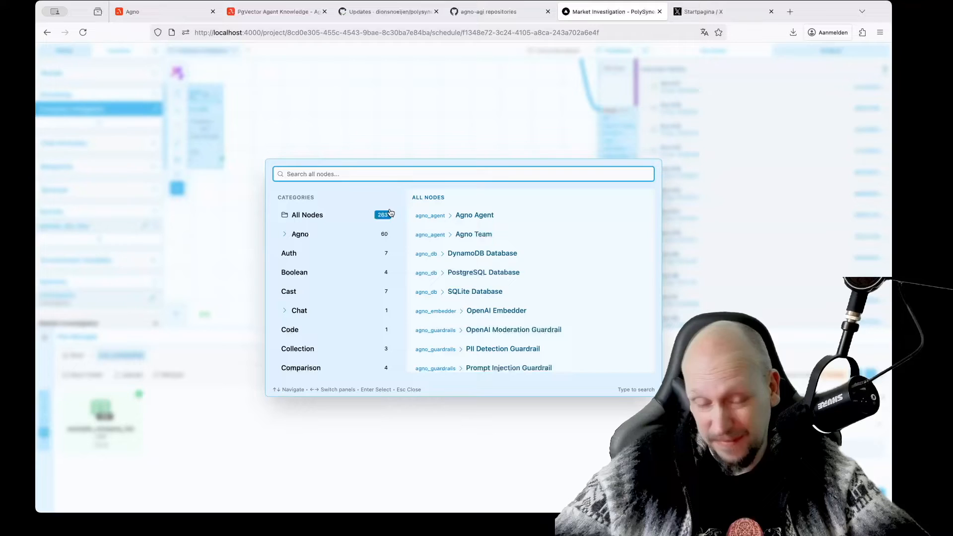
type("get")
key("BackSpace")
key("BackSpace")
key("BackSpace")
type("lis")
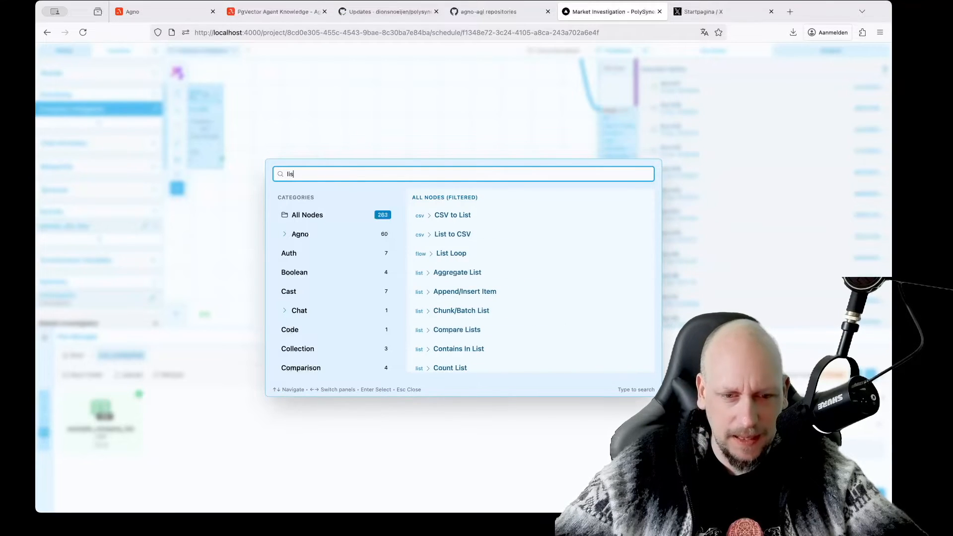
type("t")
scroll(506, 251, "down", 5)
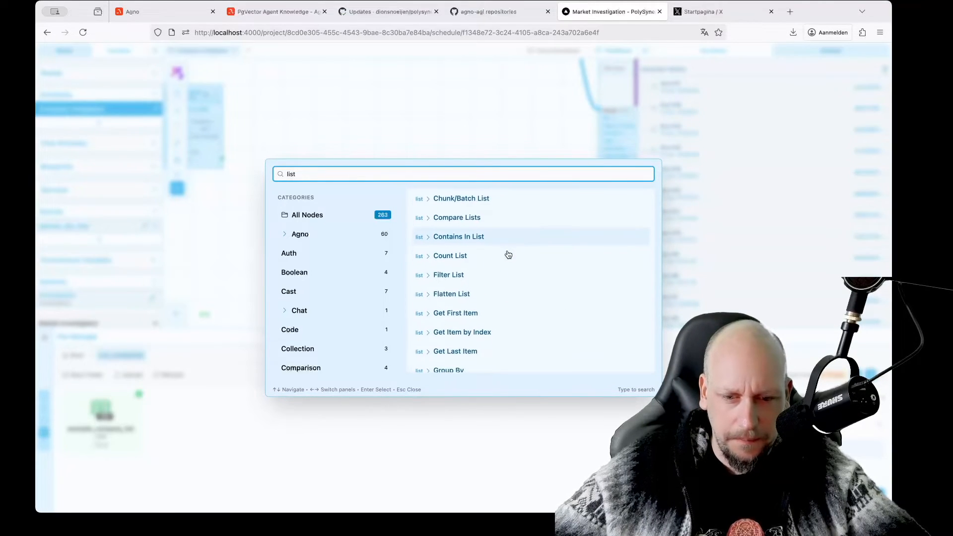
scroll(508, 255, "down", 3)
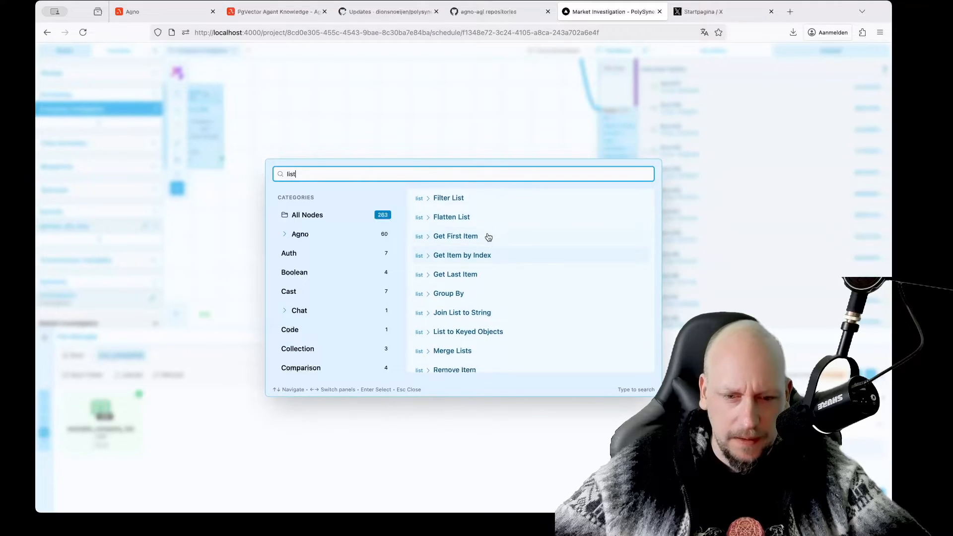
left_click(488, 236)
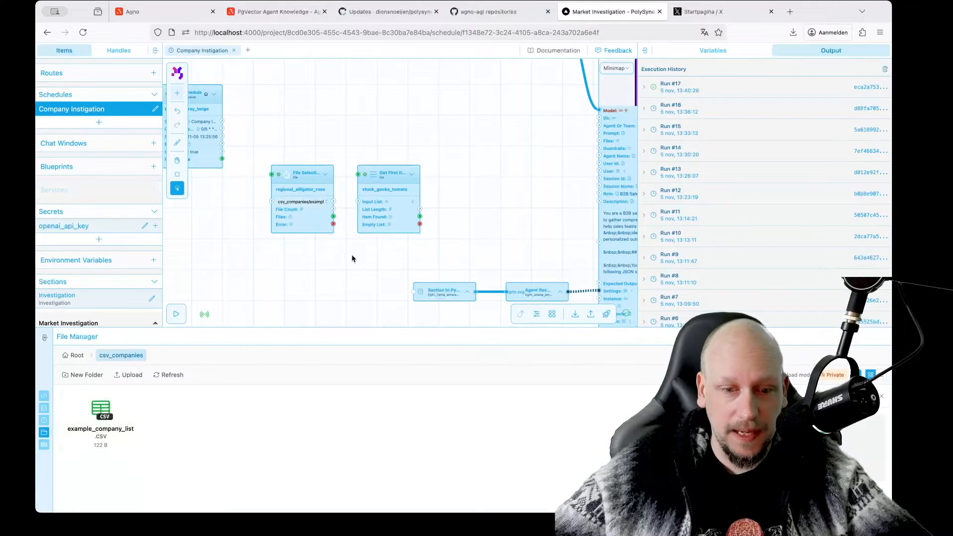
left_click_drag(328, 205, 359, 184)
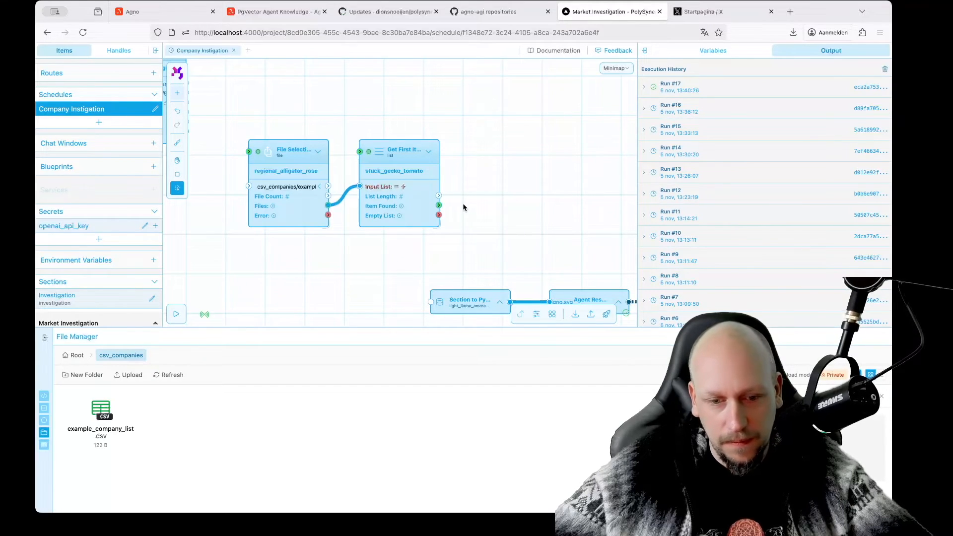
Step: Shift the File Selection and Get First Item nodes together to the right to free space in front of them
scroll(462, 203, "down", 2)
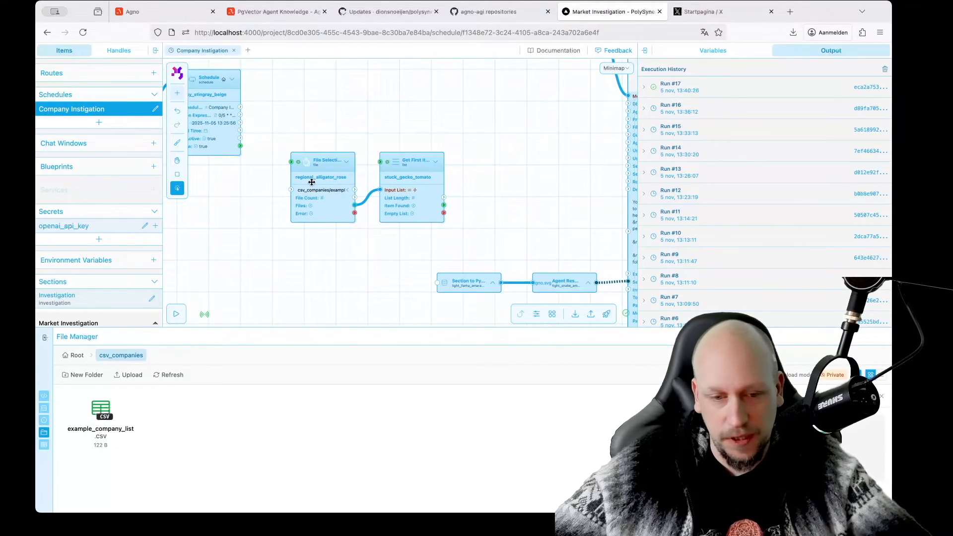
left_click(422, 192)
left_click(304, 182, "shift")
left_click_drag(306, 182, 363, 181)
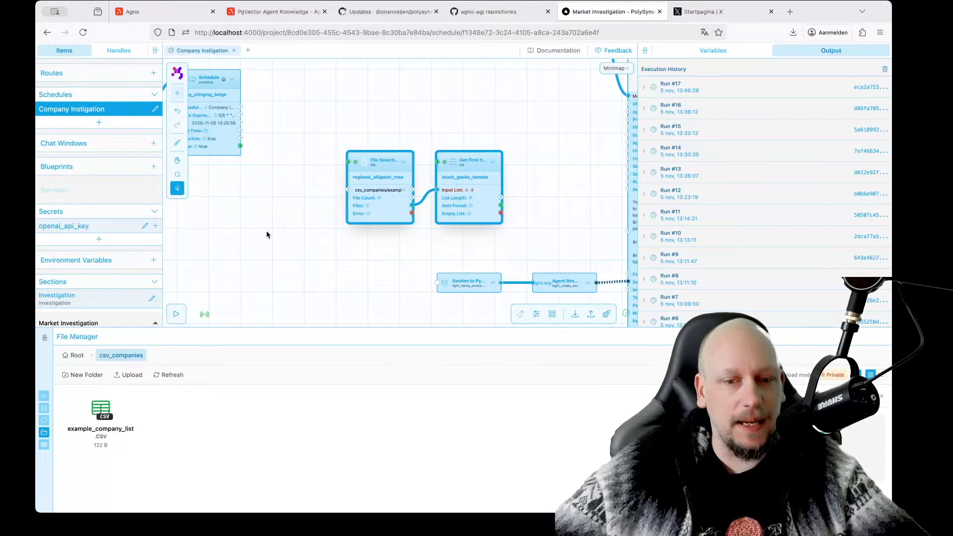
left_click(266, 230)
Step: Add a Play node in front of File Selection and connect its Play output to the File Selection node
scroll(266, 230, "down", 2)
key("shift+a")
type("play")
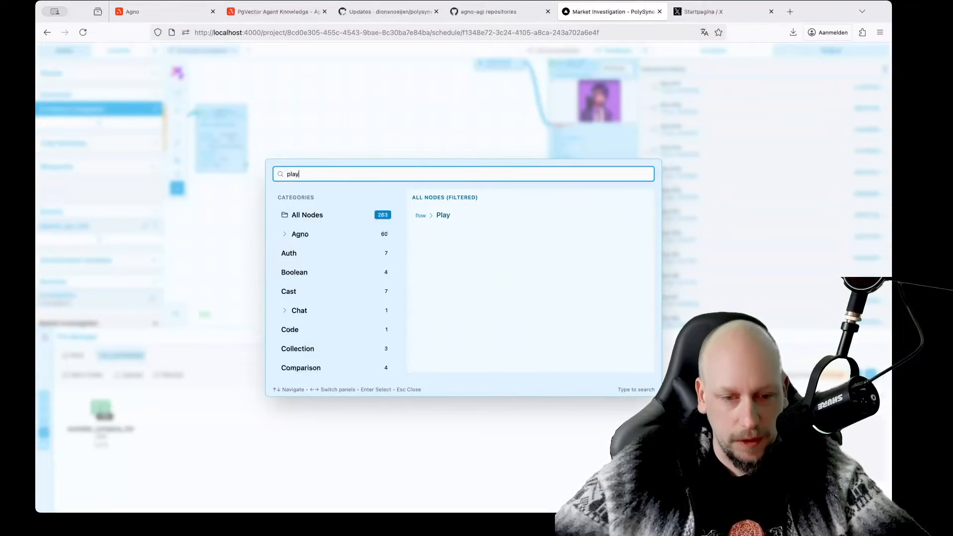
key("Down")
key("Return")
left_click(259, 170)
left_click_drag(310, 210, 331, 175)
Step: Run the flow from the Play node and examine the Get First Item result in the execution history
left_click(304, 219)
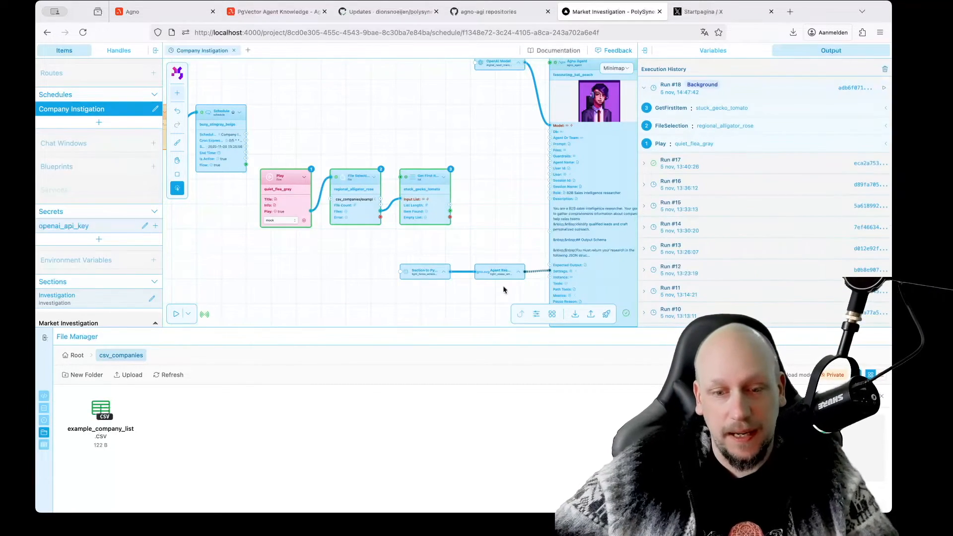
left_click(683, 105)
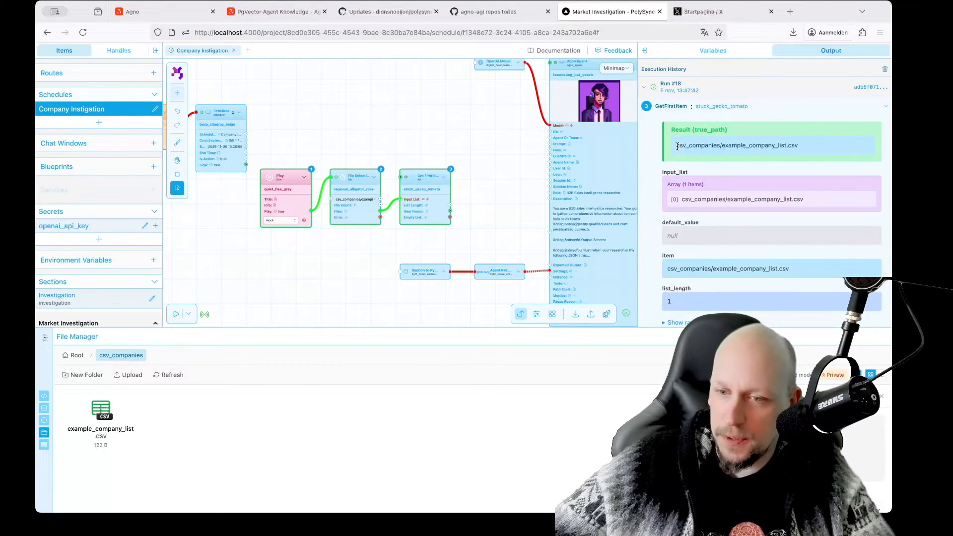
left_click_drag(677, 147, 805, 142)
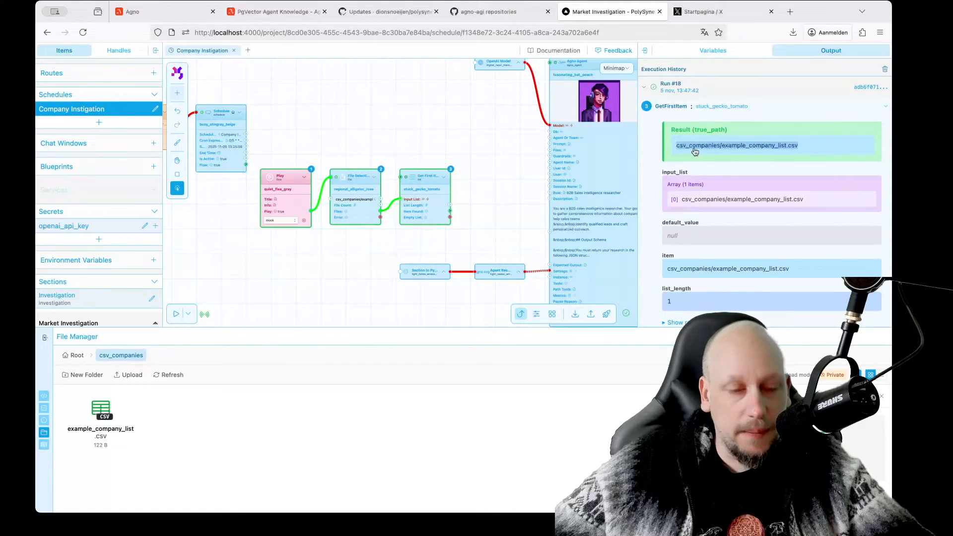
left_click(463, 131)
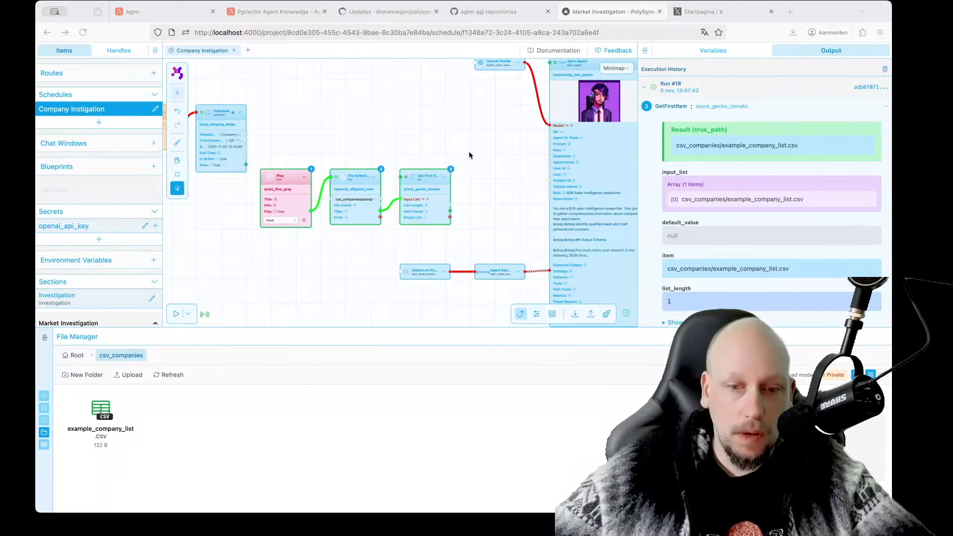
Step: Move the Play, File Selection and Get First Item nodes together to the open area below the Schedule nodes
left_click_drag(468, 154, 435, 127)
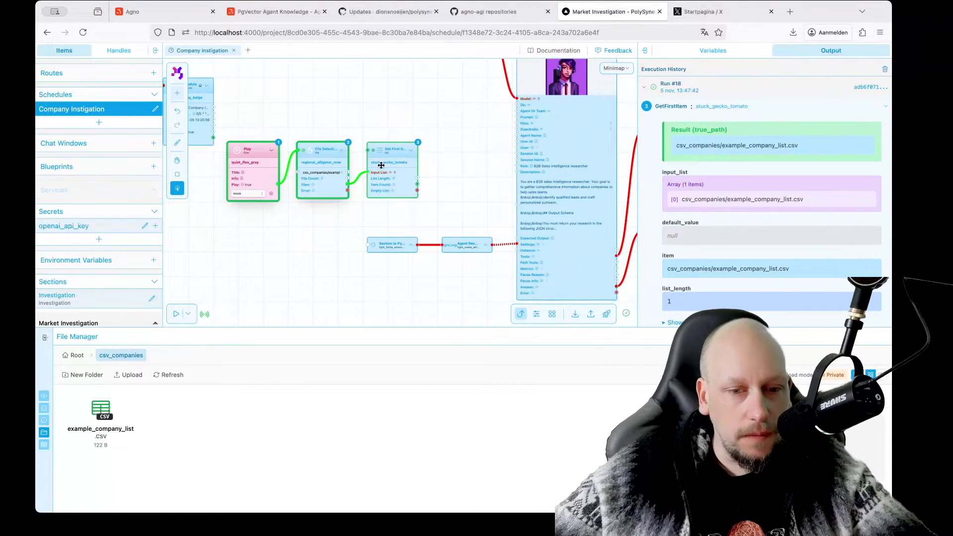
left_click_drag(387, 164, 252, 246)
key("space")
left_click_drag(281, 186, 439, 143)
key("space")
left_click(267, 231)
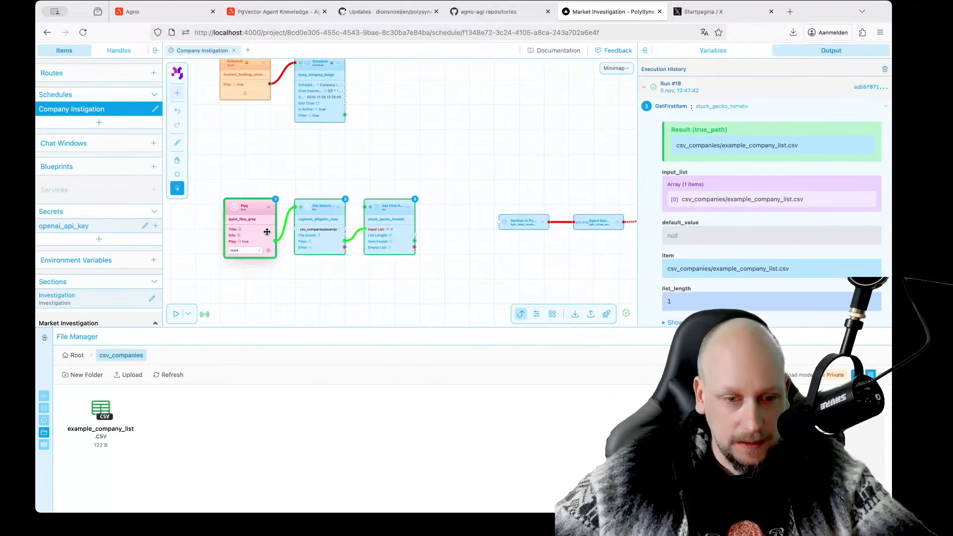
left_click(310, 230, "shift")
left_click(406, 226, "shift")
left_click_drag(405, 227, 341, 200)
left_click(425, 192)
Step: Add a Download File node after Get First Item and connect the Item Found output to its File Path
scroll(390, 153, "up", 2)
left_click_drag(390, 152, 402, 161)
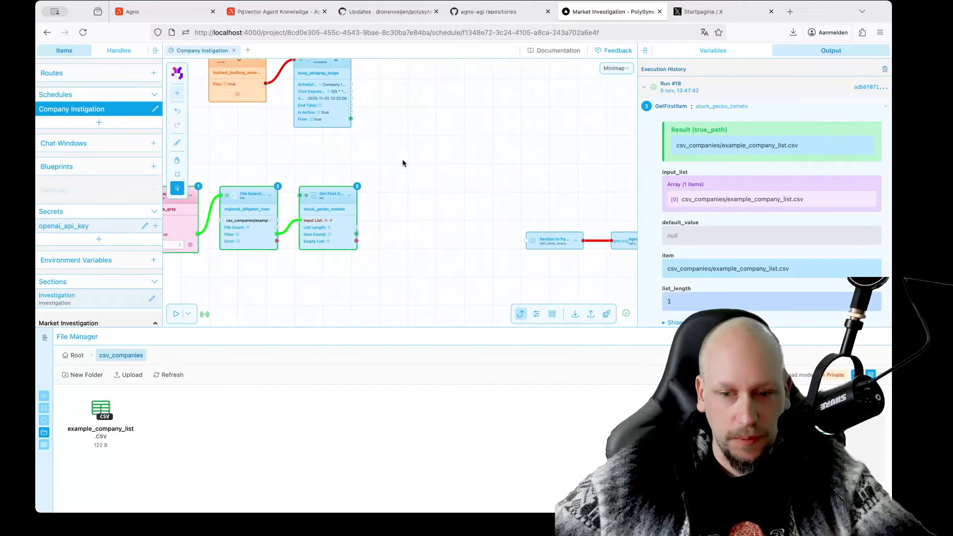
key("shift+a")
type("dow")
key("Down")
key("Down")
key("Return")
left_click(390, 181)
scroll(357, 238, "up", 5)
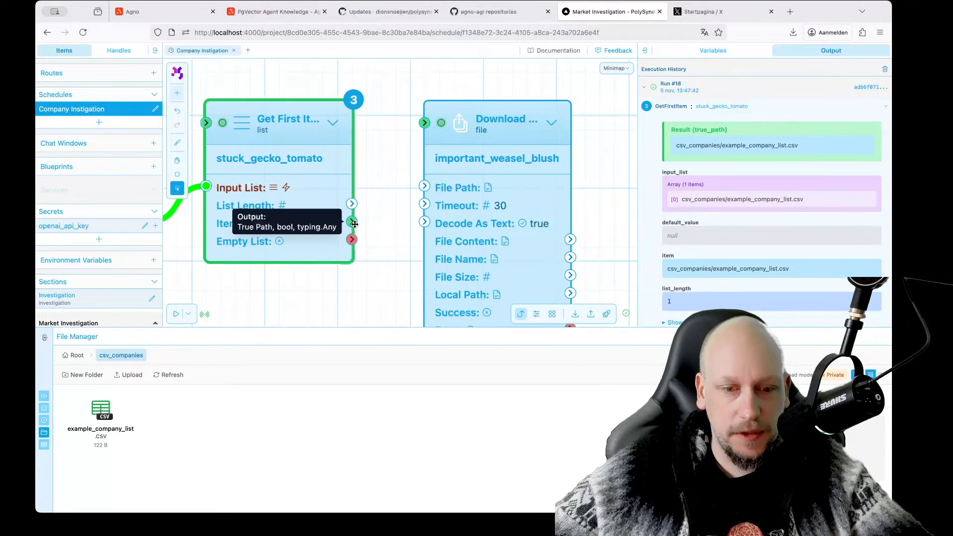
left_click_drag(354, 223, 425, 186)
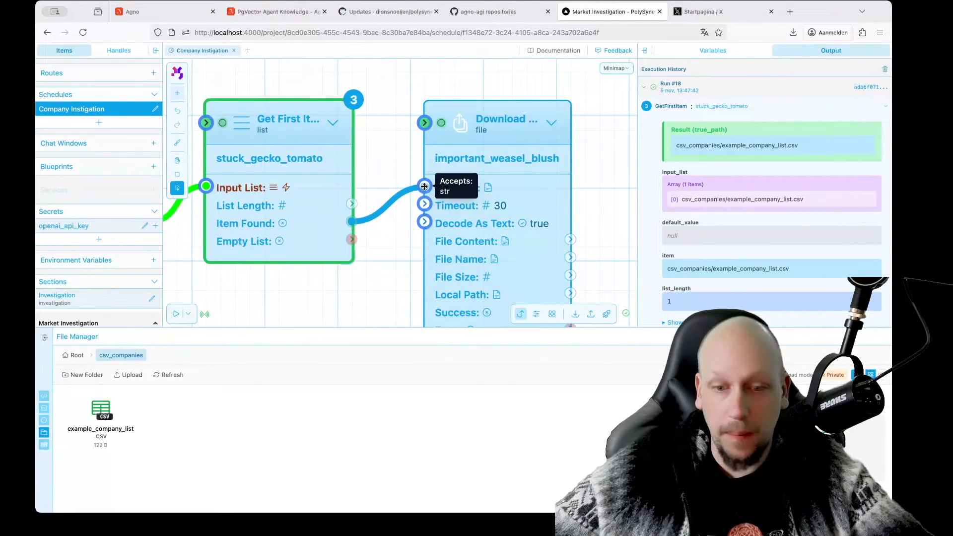
Step: Add a CSV to List node beside the Download File node
scroll(424, 187, "down", 5)
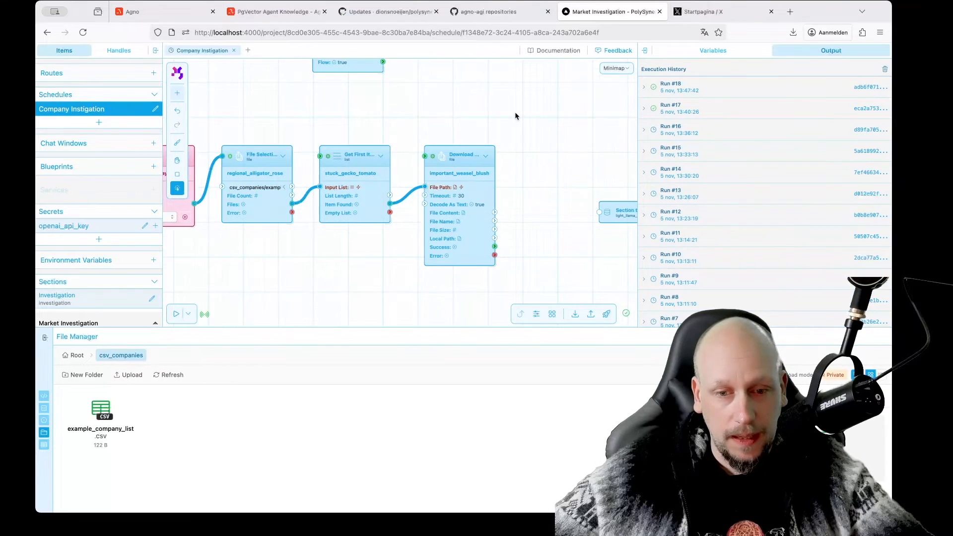
double_click(515, 113)
type("csv")
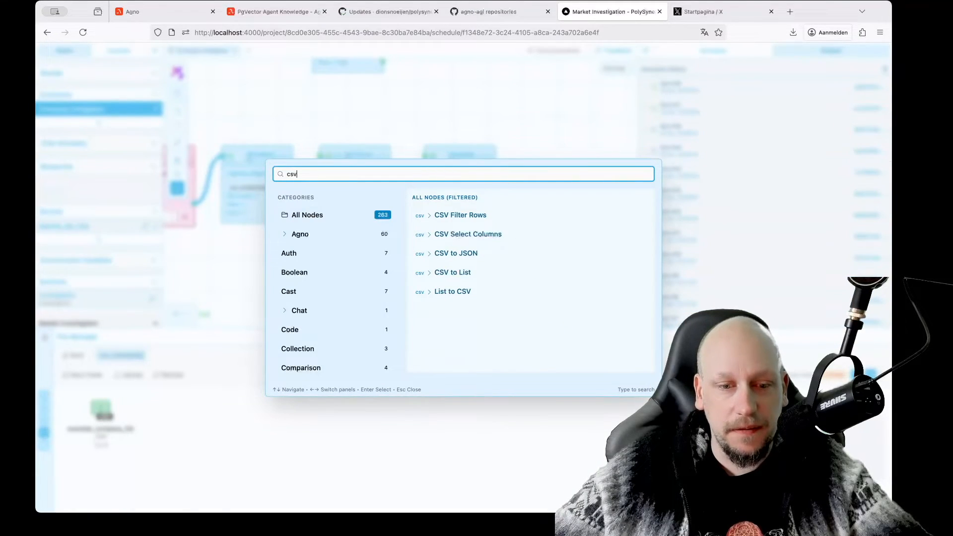
type(" to")
key("Down")
key("Return")
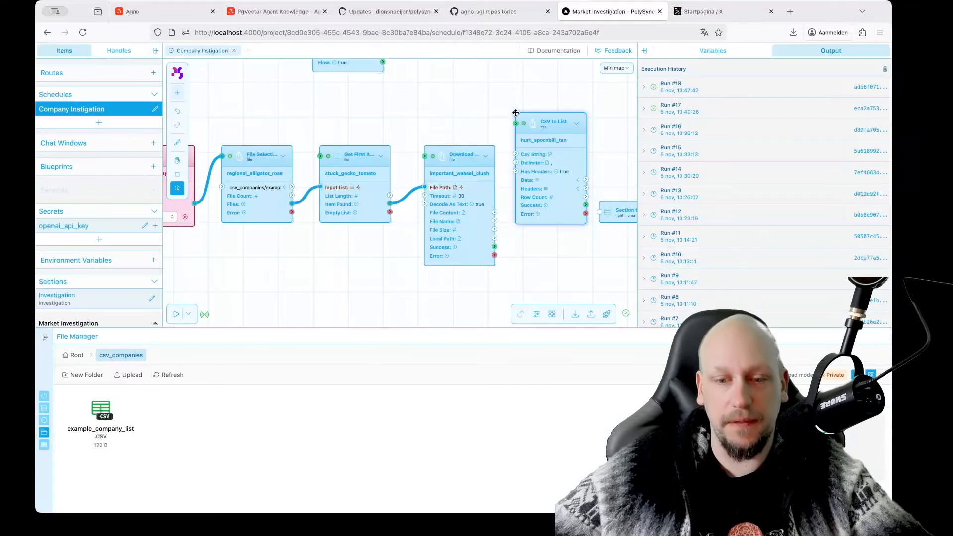
Step: Shift the whole row of nodes from Play through CSV to List left, away from the Section to Python node
scroll(511, 149, "down", 5)
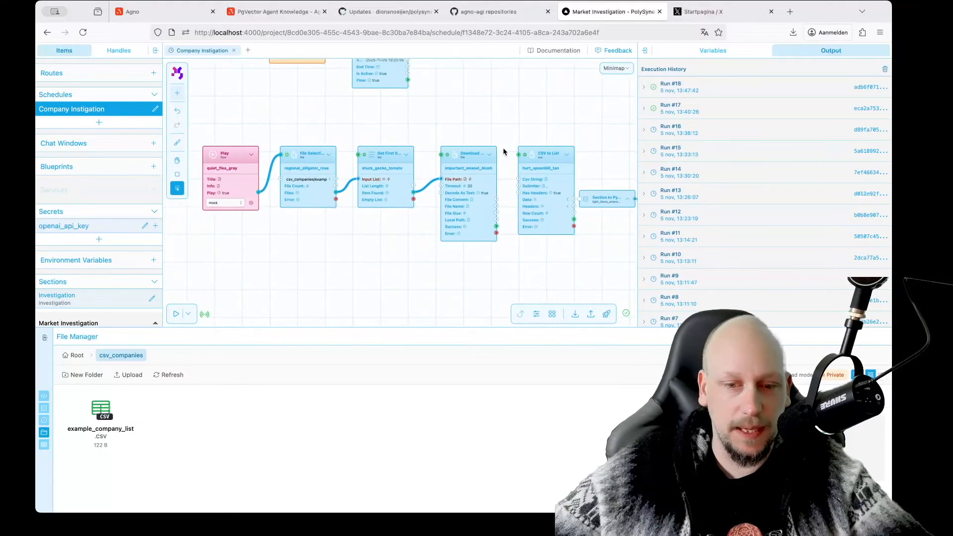
left_click(281, 179)
left_click(359, 180, "shift")
left_click(396, 175, "shift")
left_click(468, 187, "shift")
left_click(516, 187, "shift")
left_click_drag(516, 187, 457, 187)
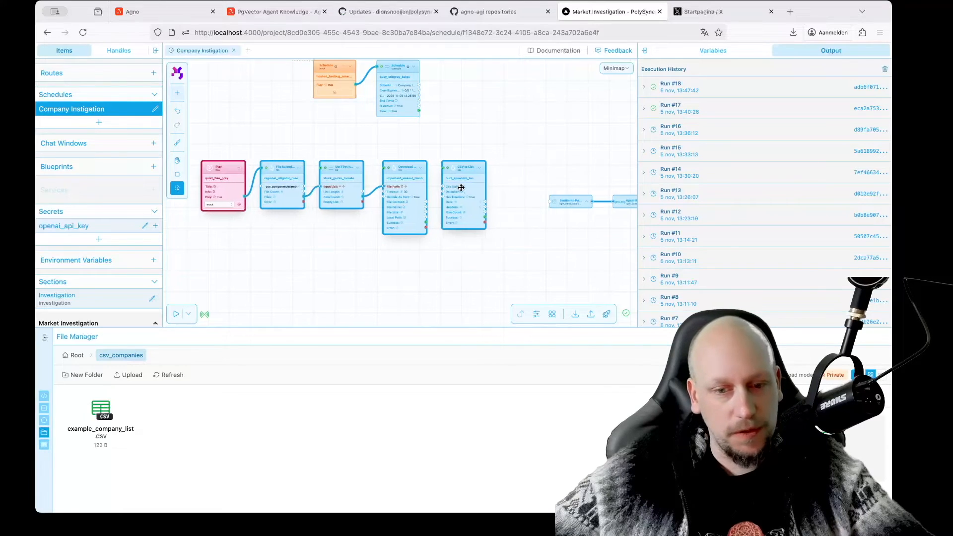
scroll(498, 151, "up", 2)
scroll(498, 153, "left", 3)
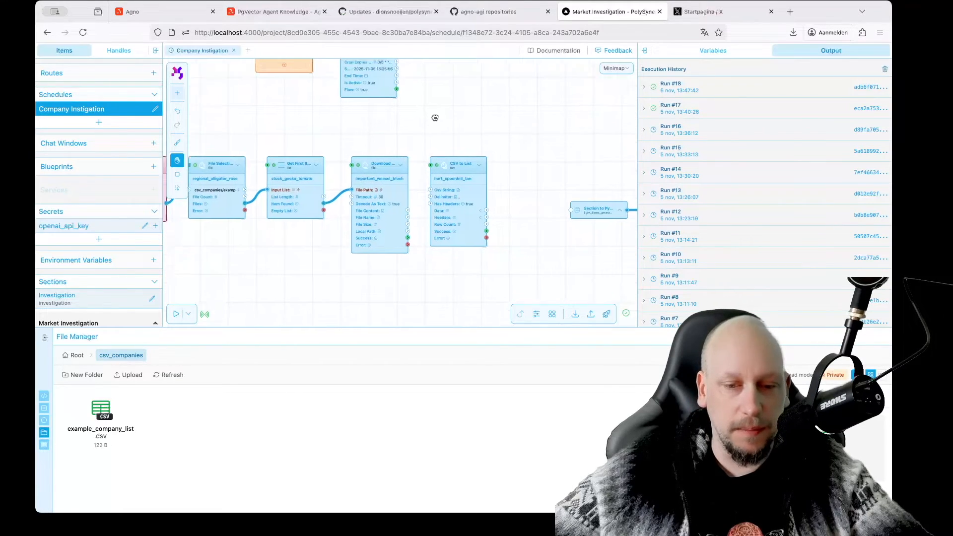
Step: Nudge CSV to List slightly away from Download File and connect Download File's Success output to its Csv String input
left_click(464, 190)
left_click_drag(465, 190, 470, 191)
left_click(447, 132)
scroll(447, 132, "up", 2)
left_click_drag(447, 134, 448, 91)
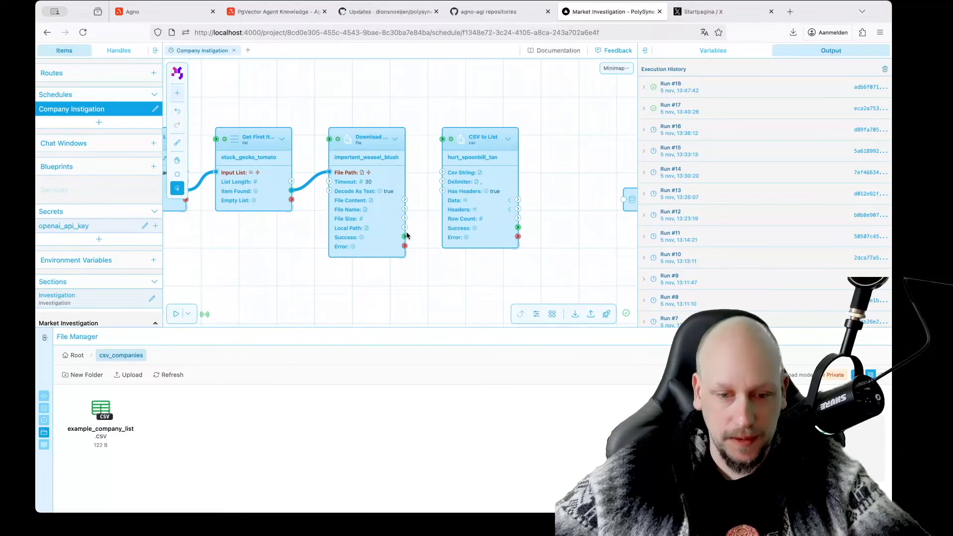
left_click_drag(405, 236, 442, 173)
Step: Run the flow from the Play node and inspect the rows returned by the CSV to List node
scroll(478, 102, "down", 3)
left_click_drag(478, 102, 525, 100)
left_click(269, 177)
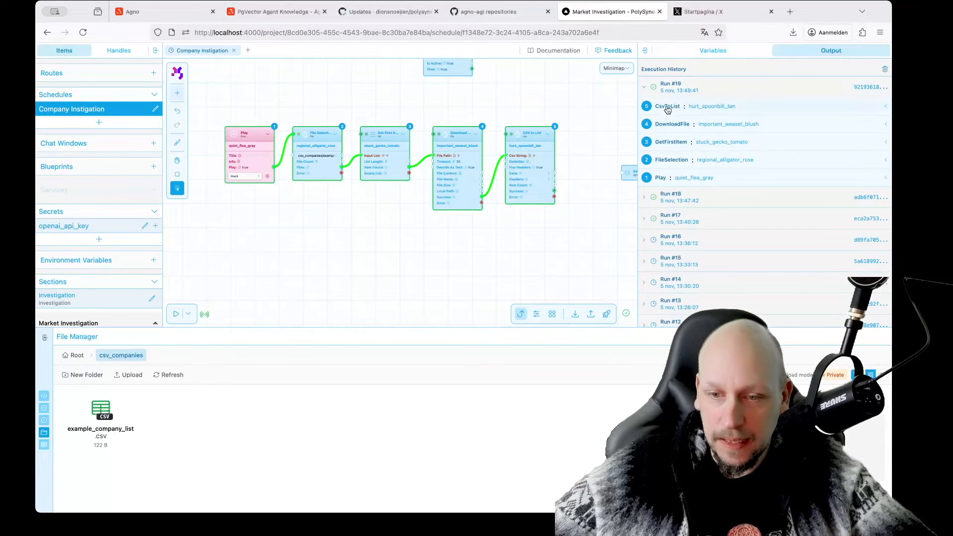
left_click(667, 108)
left_click_drag(679, 157, 814, 198)
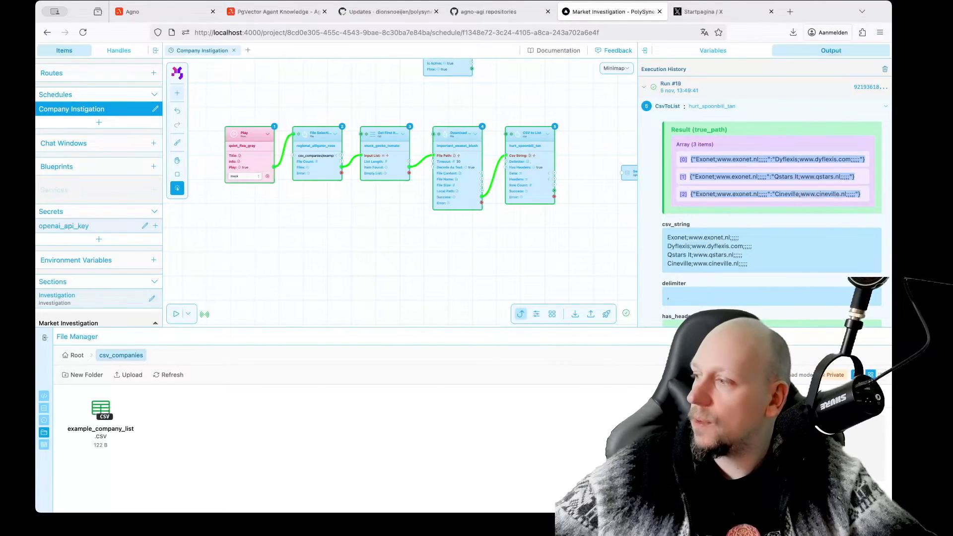
scroll(631, 192, "right", 3)
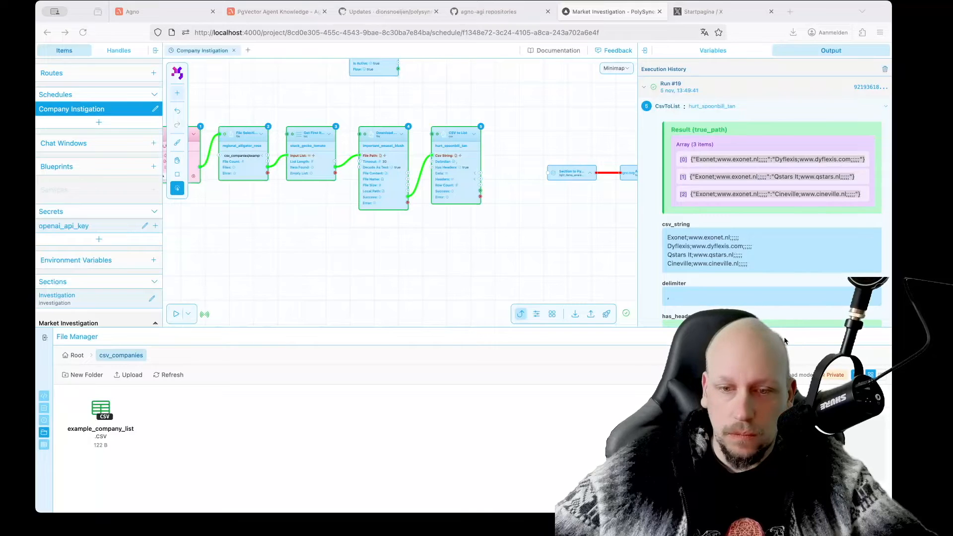
left_click(528, 89)
left_click_drag(534, 92, 464, 105)
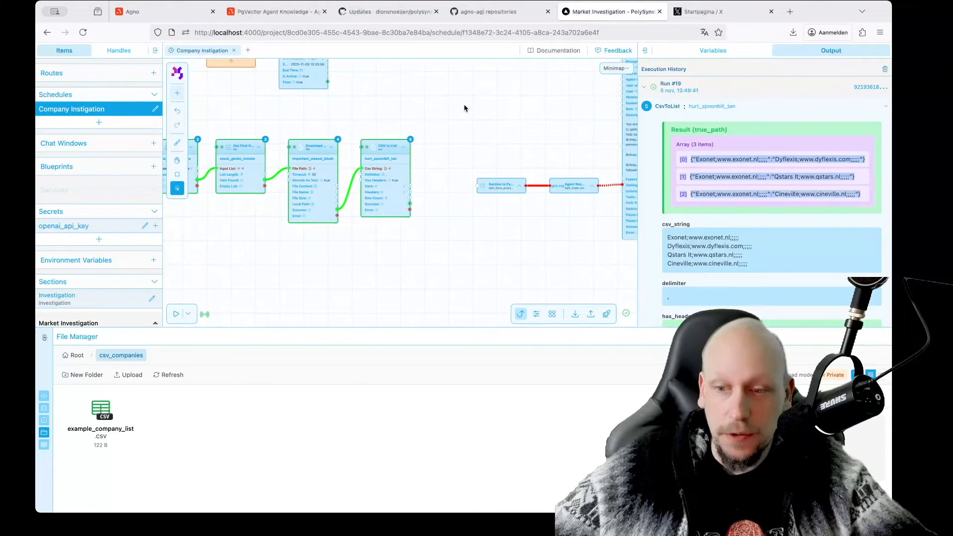
scroll(464, 105, "up", 2)
scroll(464, 108, "up", 1)
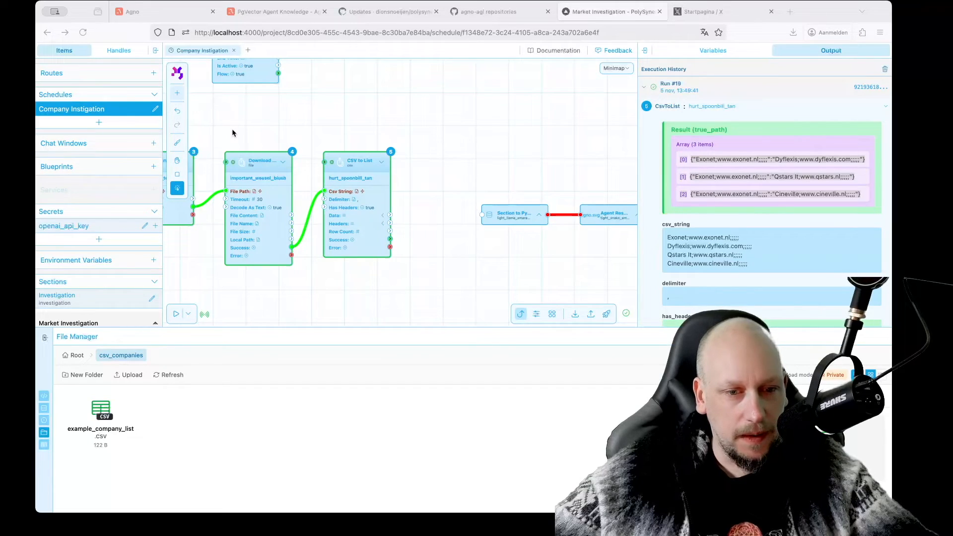
Step: Delete example_company_list.csv from the csv_companies folder and upload its revised version with a company_name and website header row
scroll(231, 129, "left", 3)
left_click(101, 417)
left_click(274, 374)
left_click(537, 294)
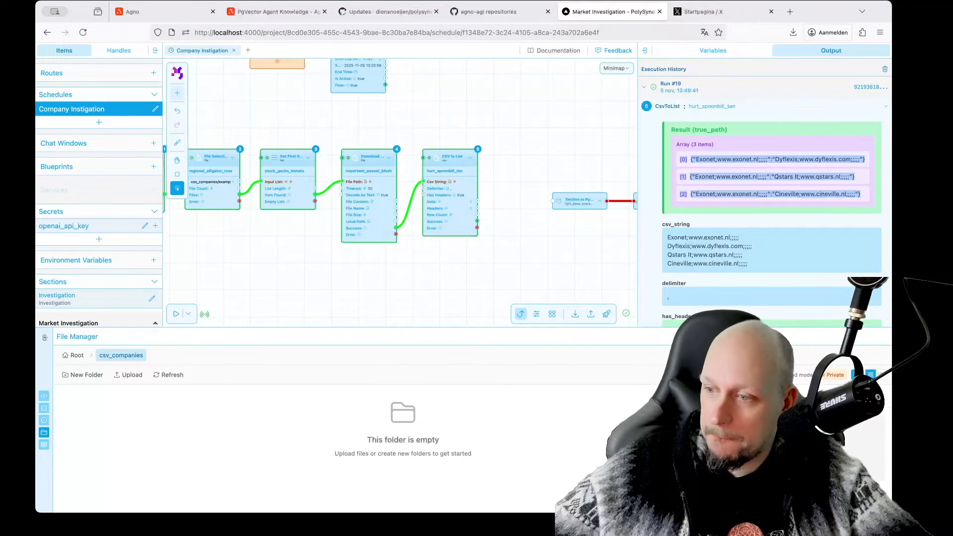
key("super+Tab")
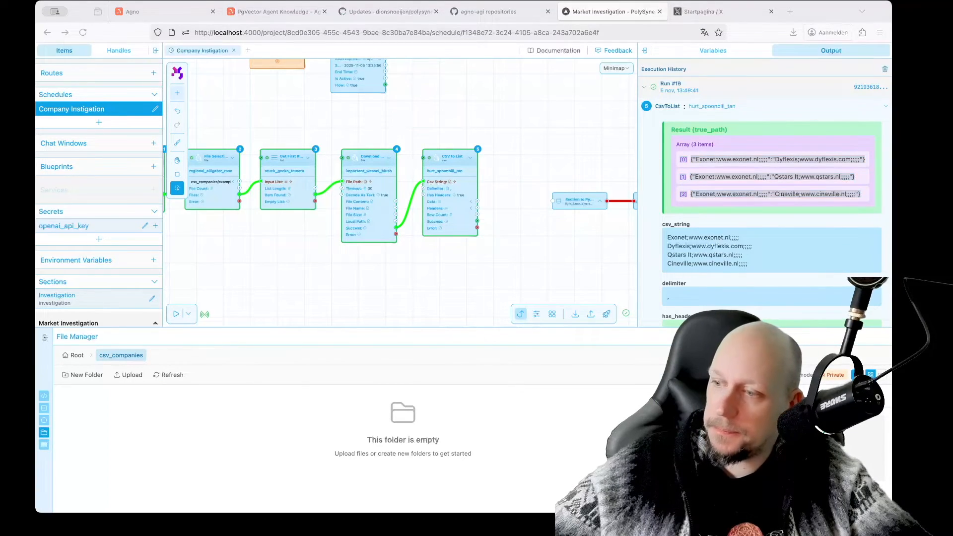
left_click_drag(531, 284, 159, 426)
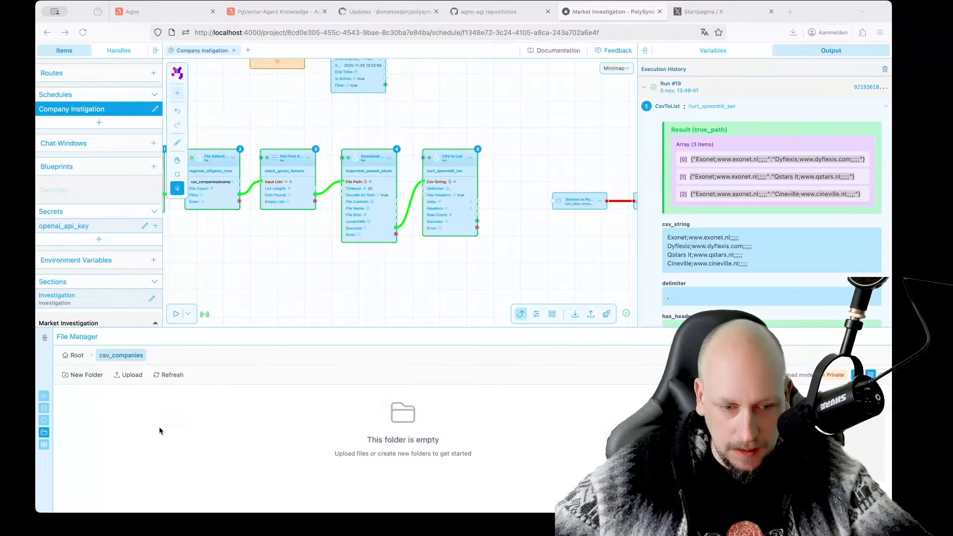
left_click(294, 249)
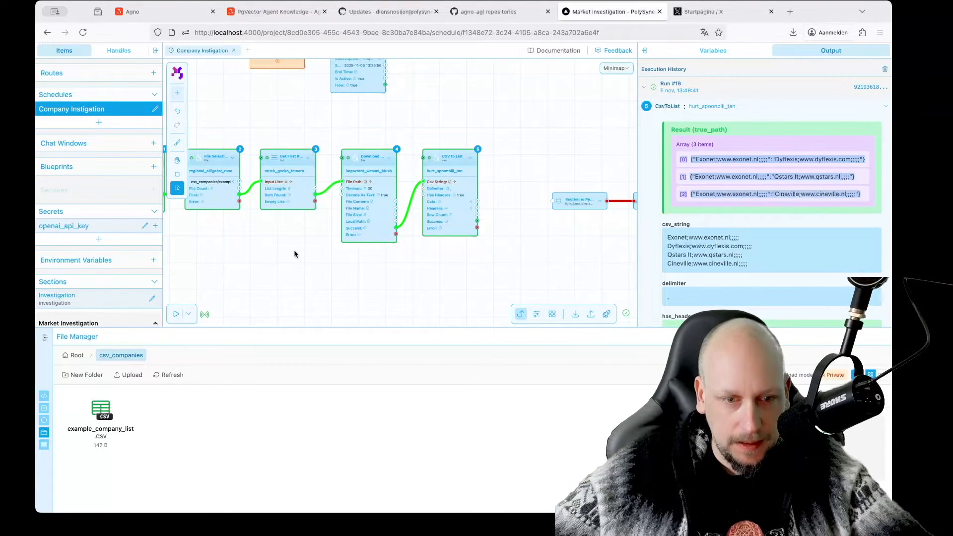
Step: Run the flow again from the Play node and compare the CSV to List result with the node's delimiter setting
scroll(294, 249, "down", 1)
key("space")
left_click_drag(279, 245, 335, 257)
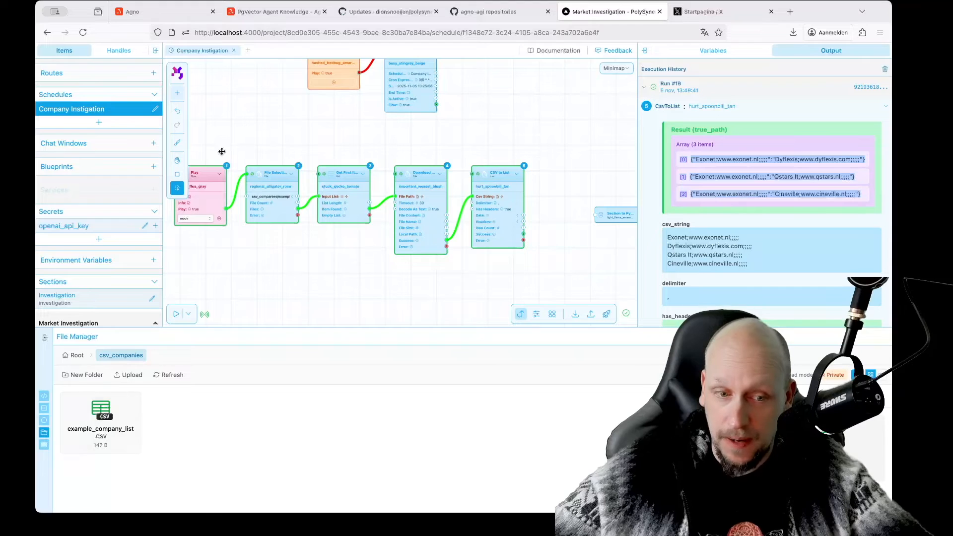
scroll(286, 263, "down", 2)
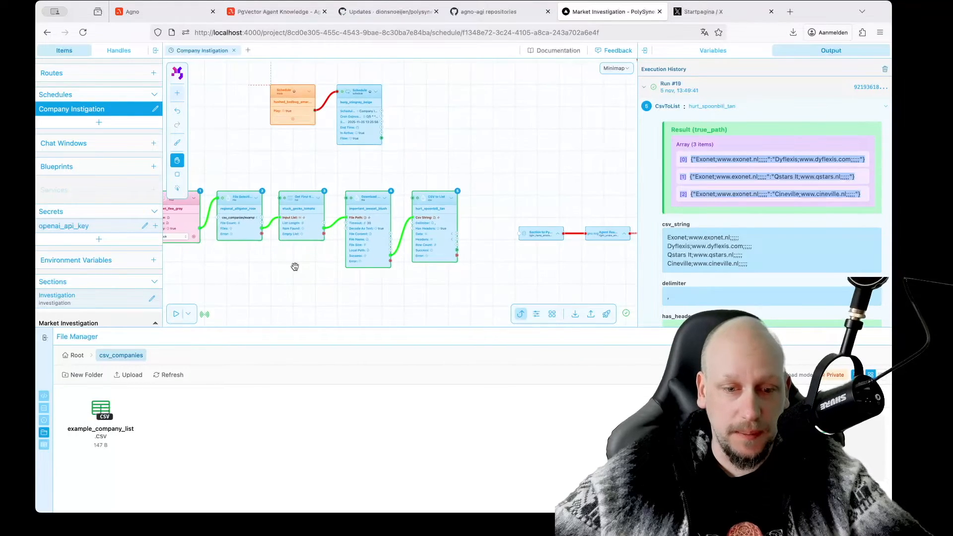
left_click_drag(293, 266, 332, 267)
left_click(240, 234)
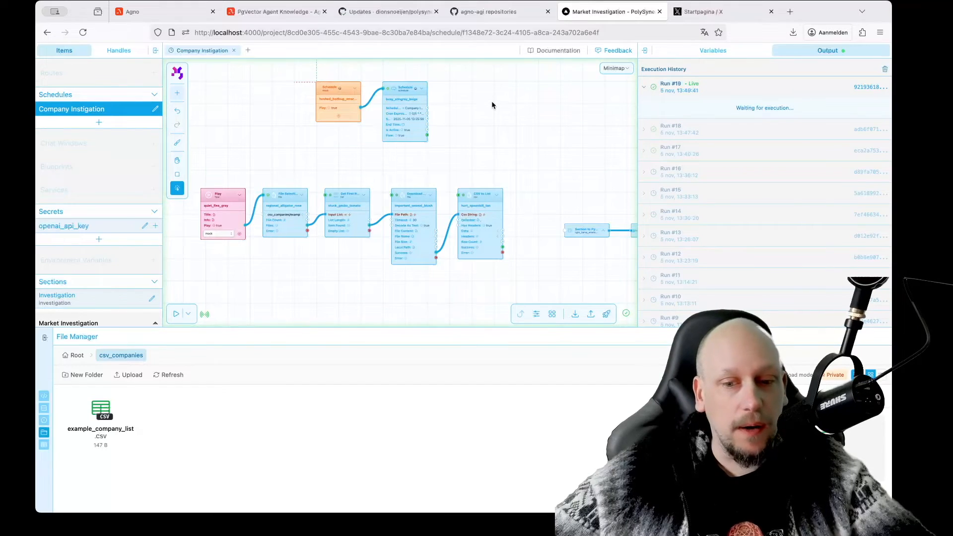
left_click(671, 105)
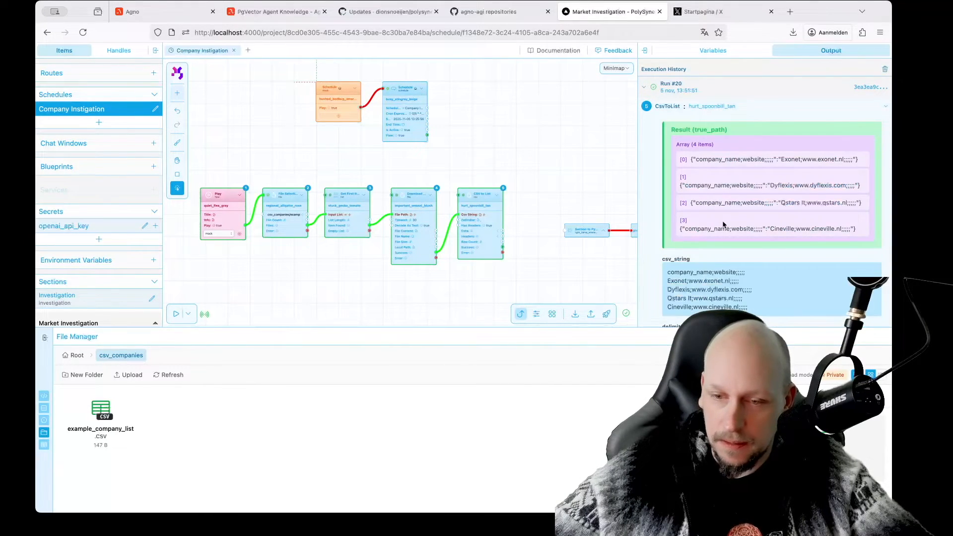
left_click(665, 110)
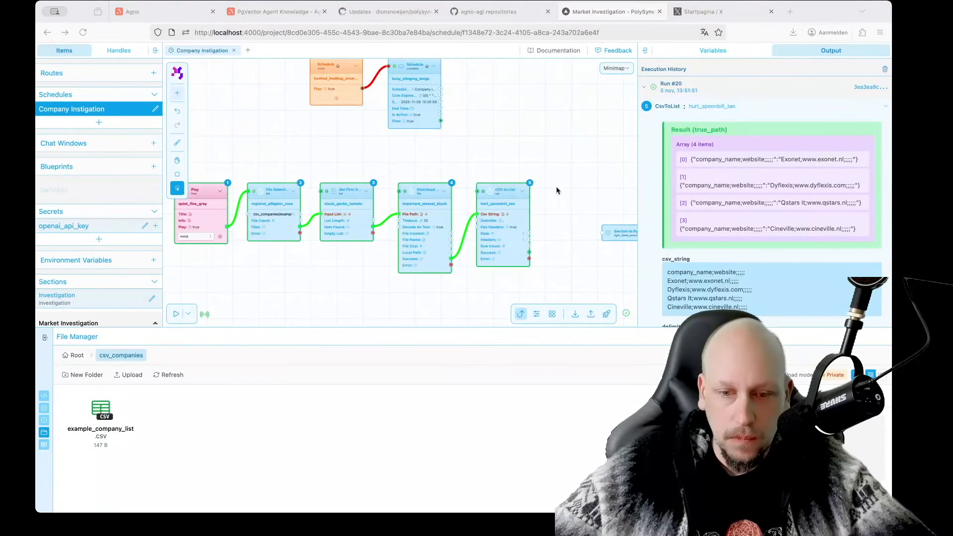
left_click(555, 186)
key("space")
left_click_drag(567, 197, 505, 181)
scroll(505, 180, "up", 5)
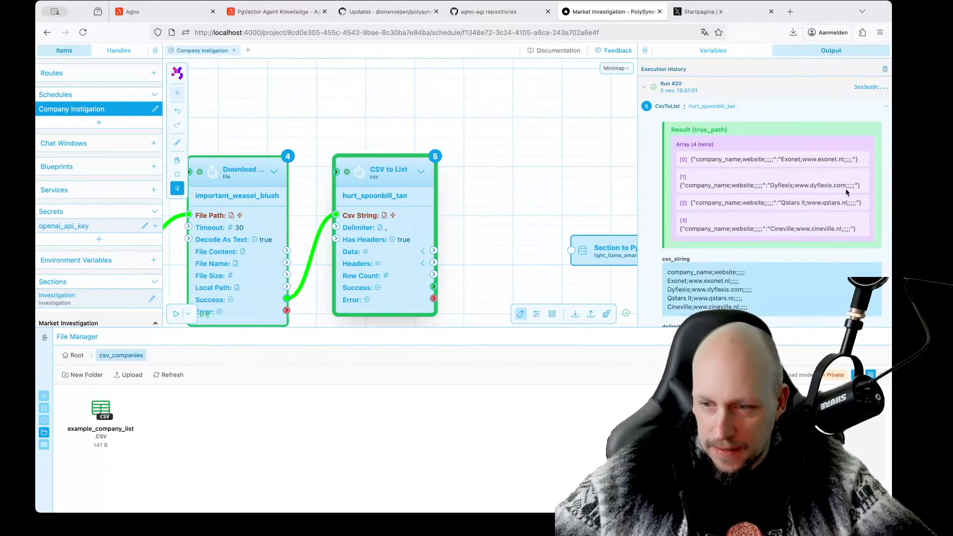
scroll(469, 210, "down", 2)
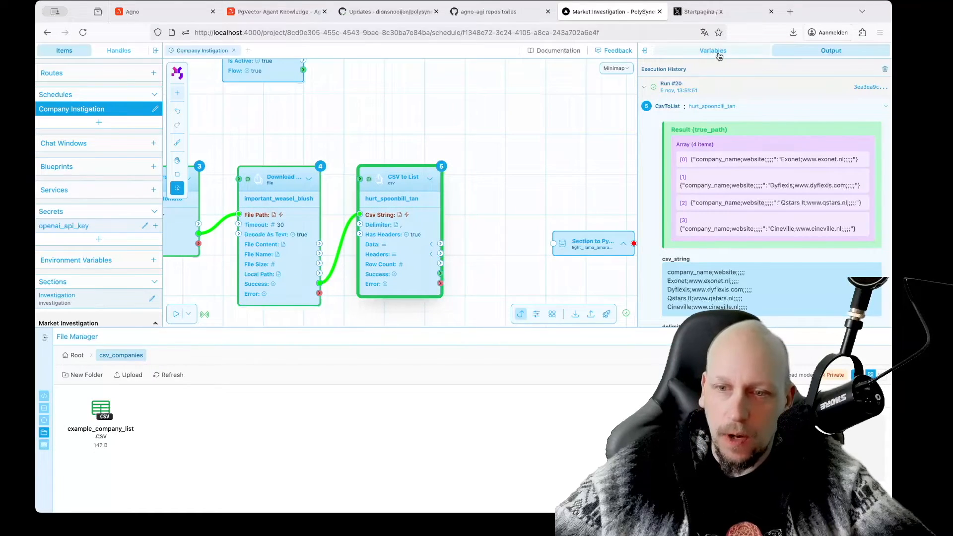
Step: Set the CSV to List node's delimiter to a semicolon
left_click(718, 56)
left_click(719, 257)
type(";")
left_click(505, 192)
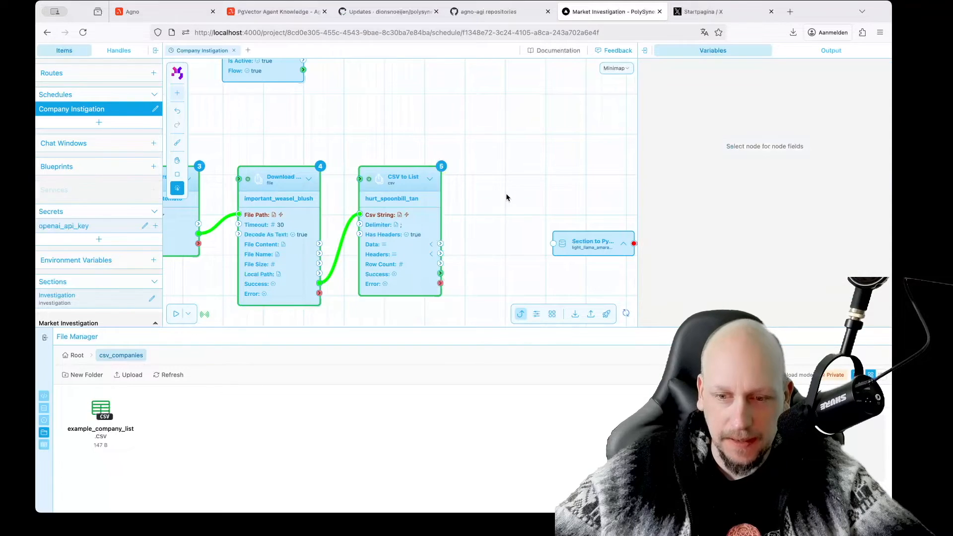
Step: Run the flow from the Play node and inspect the company entries returned by CSV to List
scroll(505, 192, "down", 2)
scroll(489, 206, "left", 2)
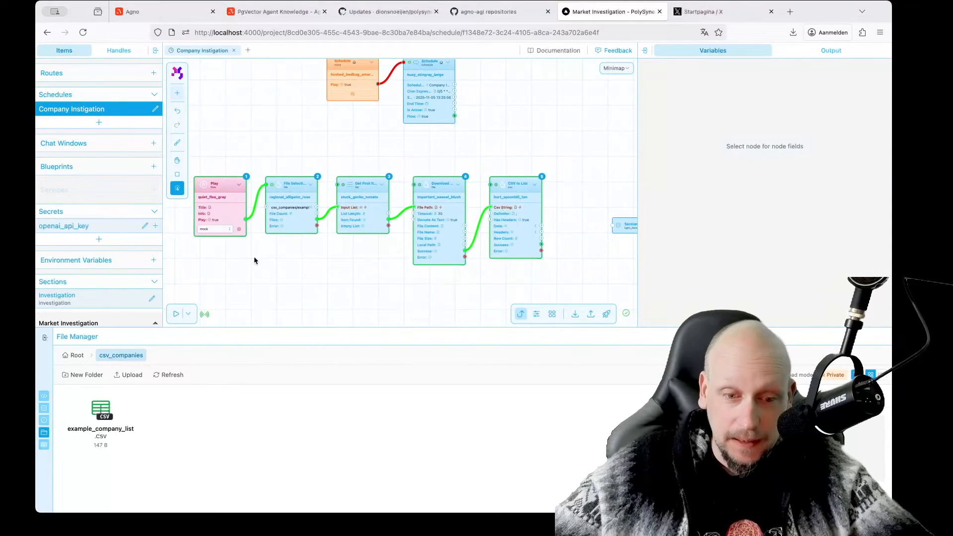
left_click(239, 230)
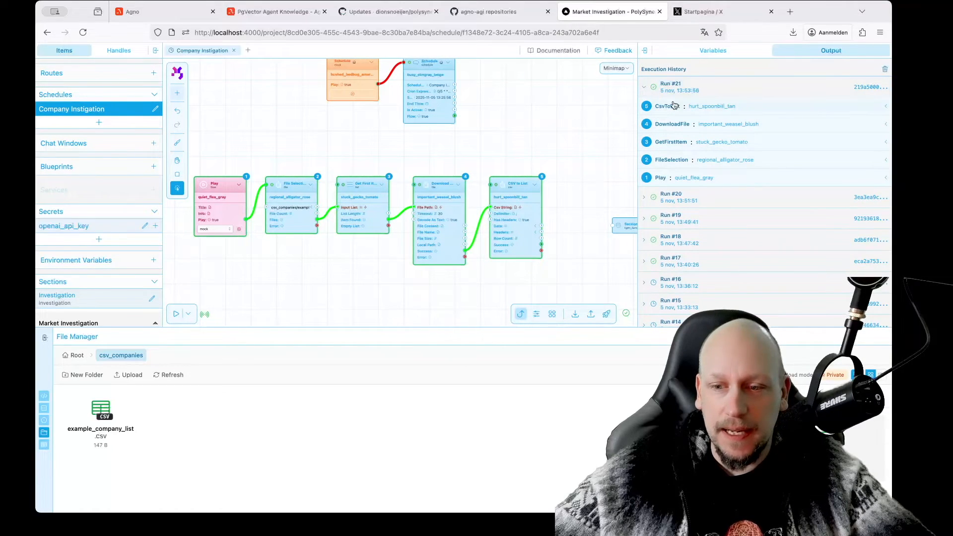
left_click(674, 105)
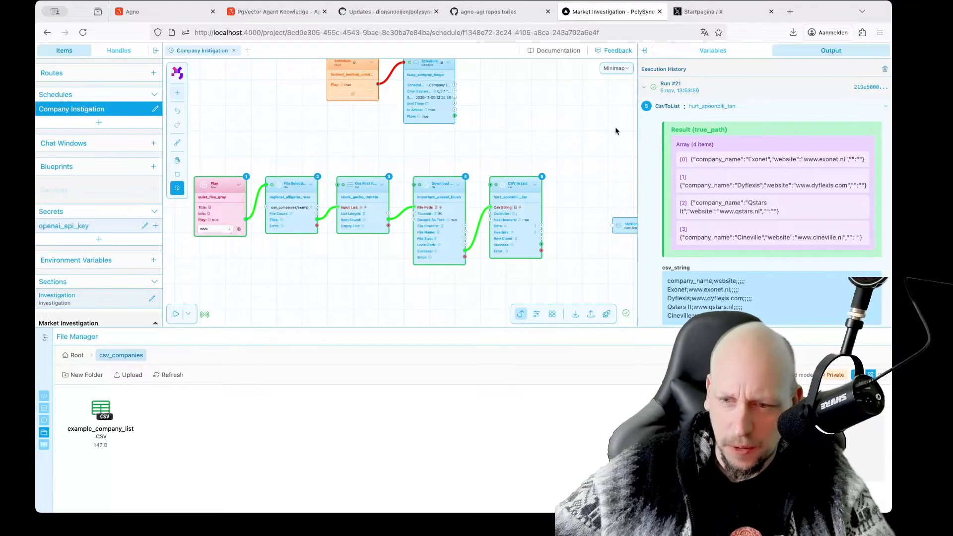
left_click_drag(690, 158, 755, 160)
left_click(755, 159)
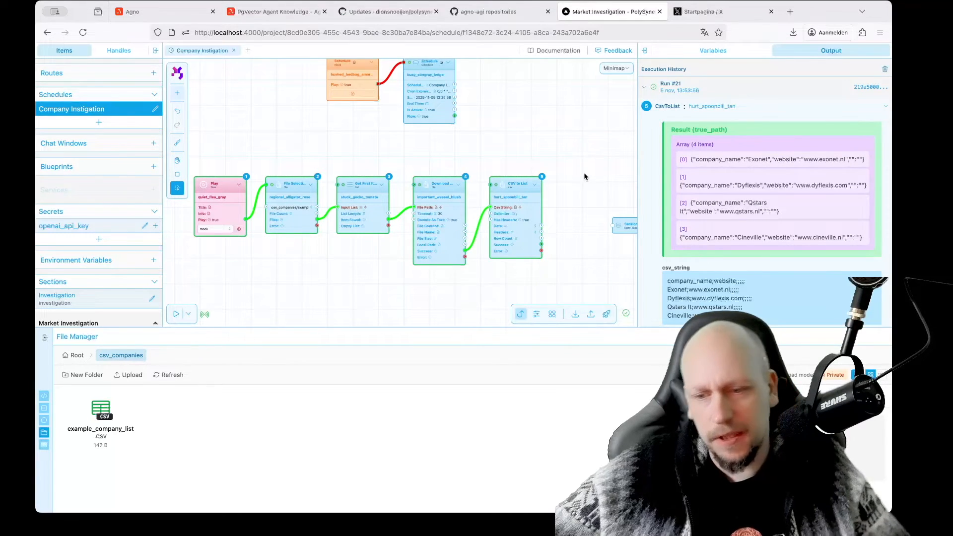
scroll(589, 163, "down", 3)
scroll(534, 167, "down", 2)
left_click_drag(223, 162, 507, 255)
left_click_drag(489, 215, 491, 213)
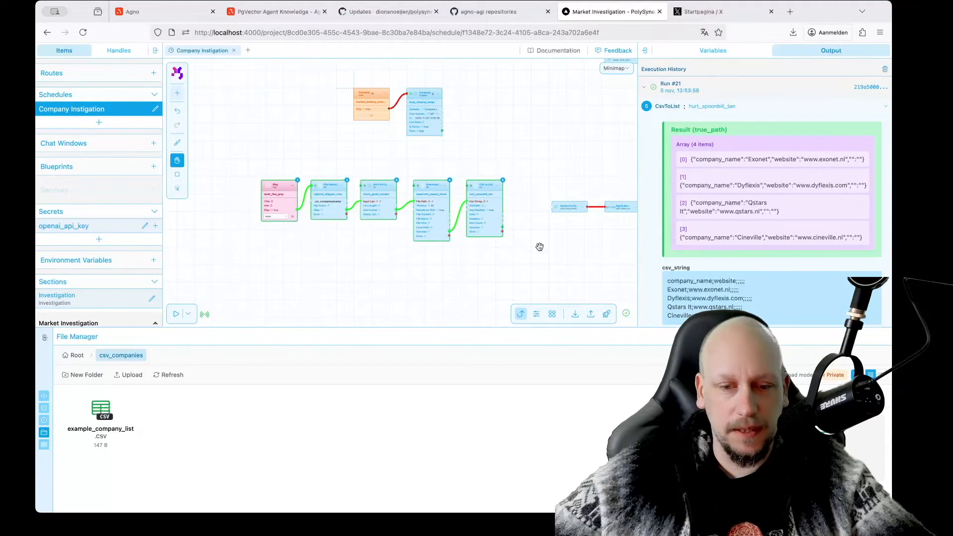
left_click_drag(541, 247, 425, 256)
key("space")
left_click_drag(225, 157, 272, 158)
key("shift")
left_click_drag(208, 178, 424, 251)
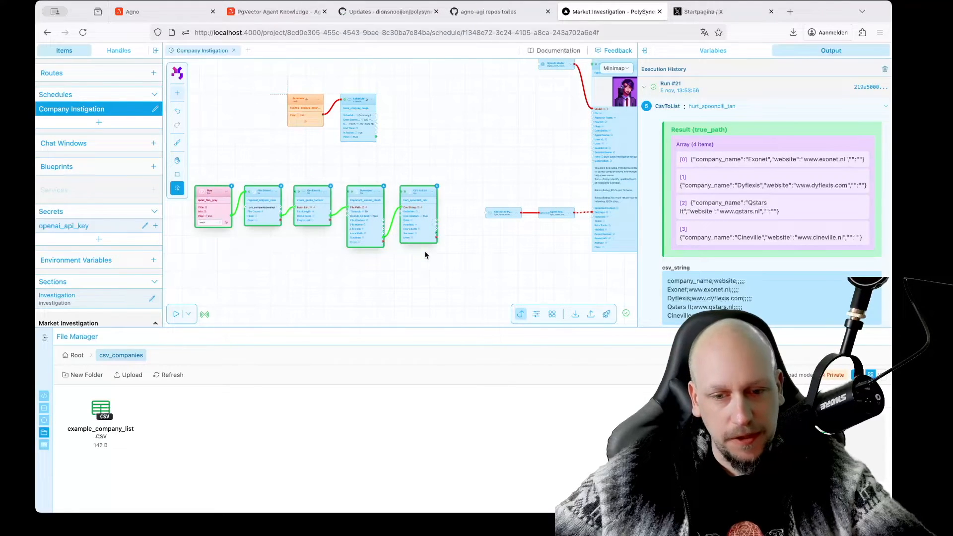
Step: Delete the Play node at the start of the file-processing chain
scroll(426, 263, "up", 2)
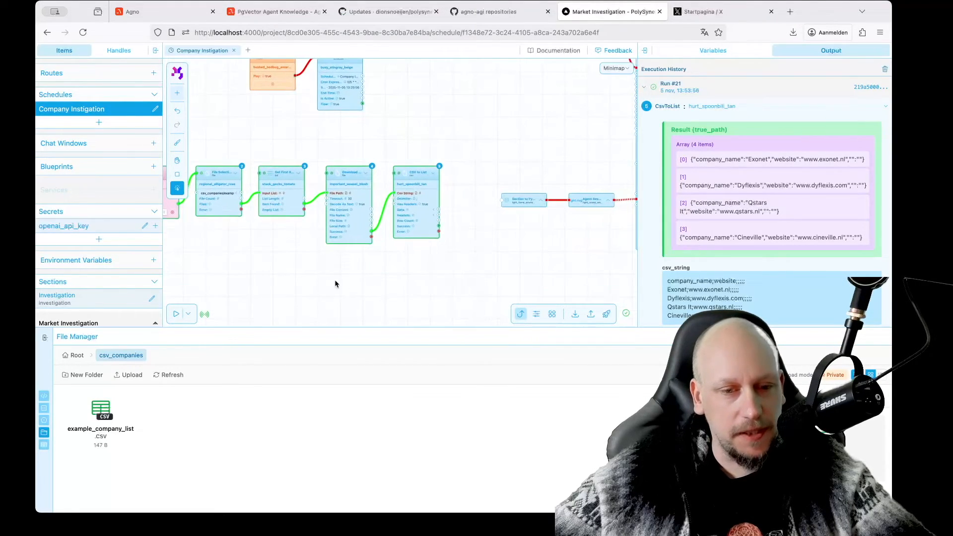
key("space")
left_click_drag(334, 279, 424, 279)
left_click_drag(368, 195, 371, 195)
left_click(246, 198)
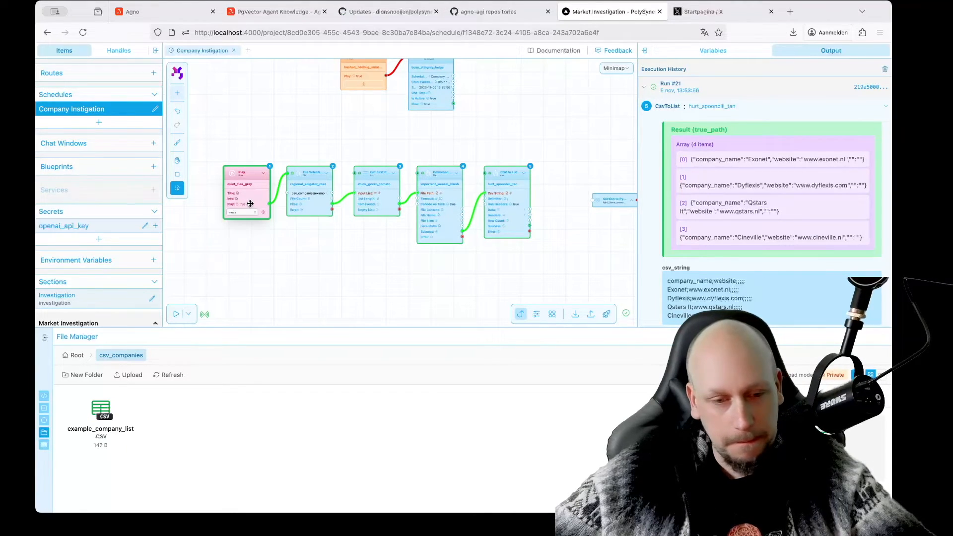
key("Delete")
left_click(532, 204)
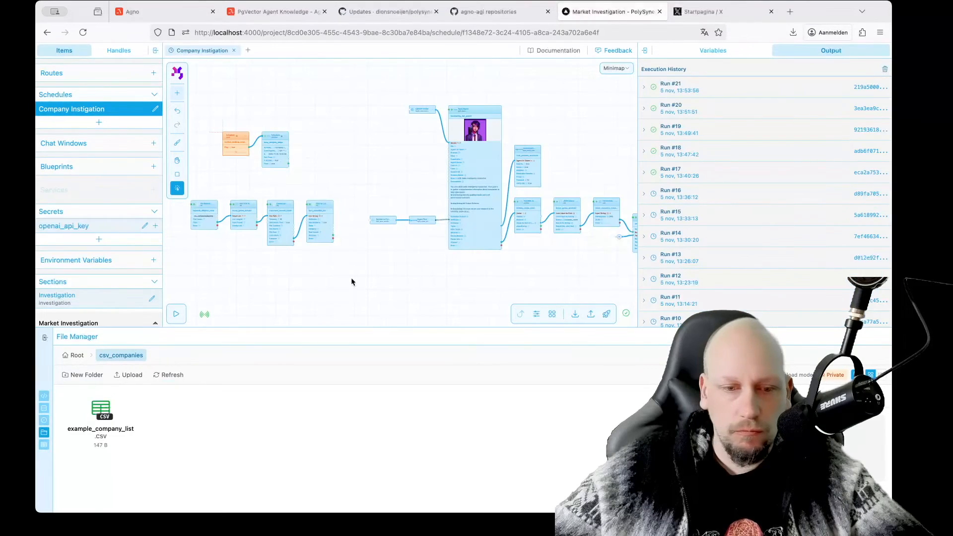
Step: Move the four-node chain from File Selection to CSV to List left, widening the gap before the Section node
key("space")
left_click_drag(351, 275, 456, 283)
scroll(323, 287, "up", 3)
left_click(231, 192)
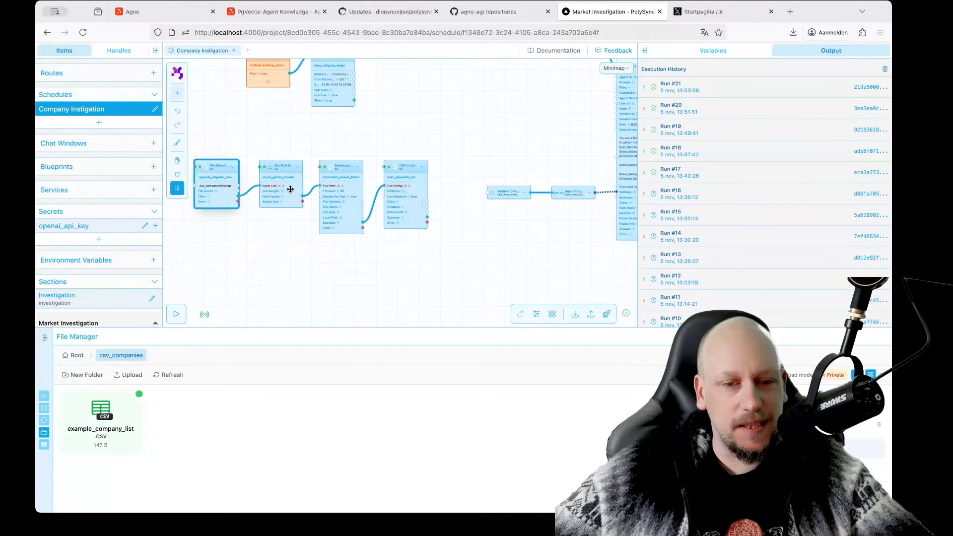
left_click(290, 189, "shift")
left_click(346, 196, "shift")
left_click(411, 195, "shift")
left_click_drag(411, 196, 342, 196)
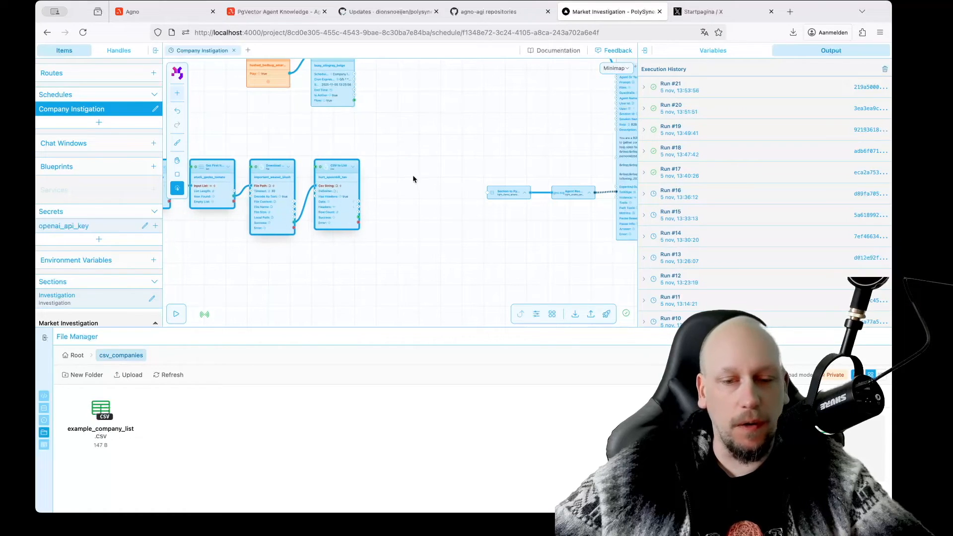
left_click(413, 176)
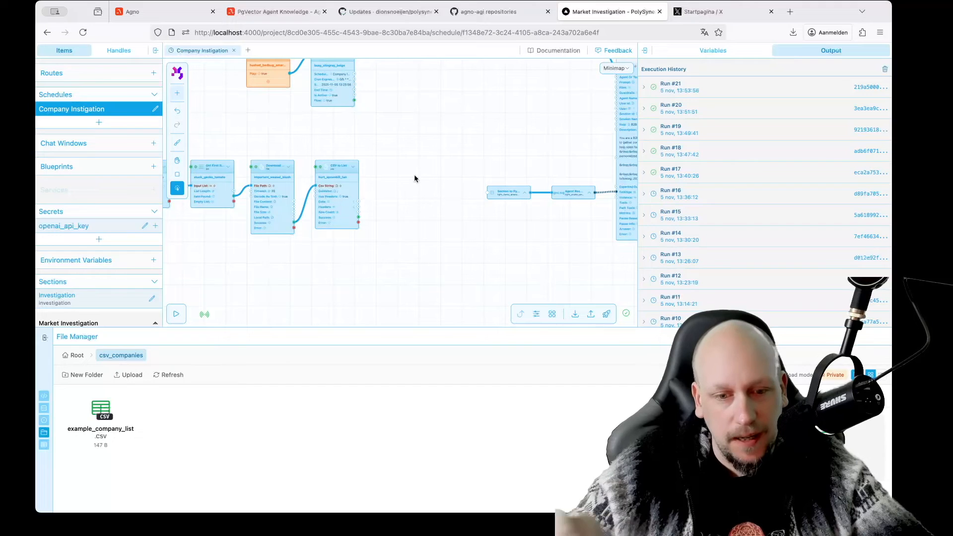
Step: Add a Slice List node above the gap between CSV to List and the Section node
double_click(414, 175)
type("sl")
key("Down")
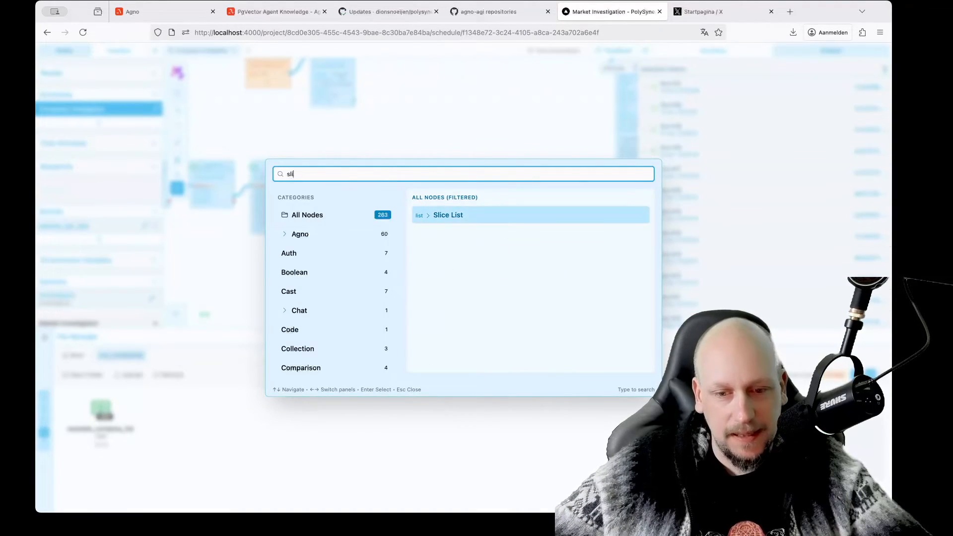
key("Return")
left_click(432, 100)
Step: Review how the CSV chain, Slice List and the agent nodes are laid out on the canvas
key("space")
left_click_drag(537, 100, 508, 120)
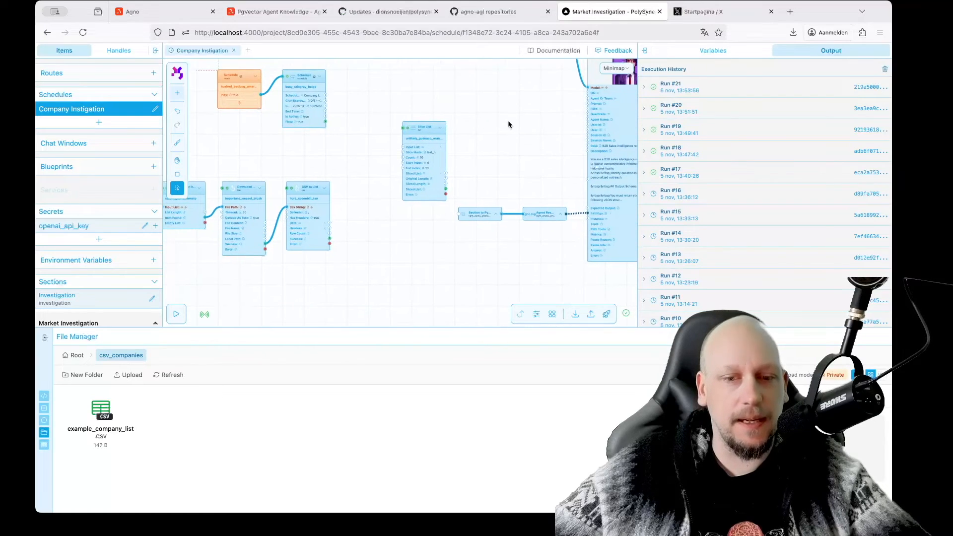
scroll(508, 120, "up", 1)
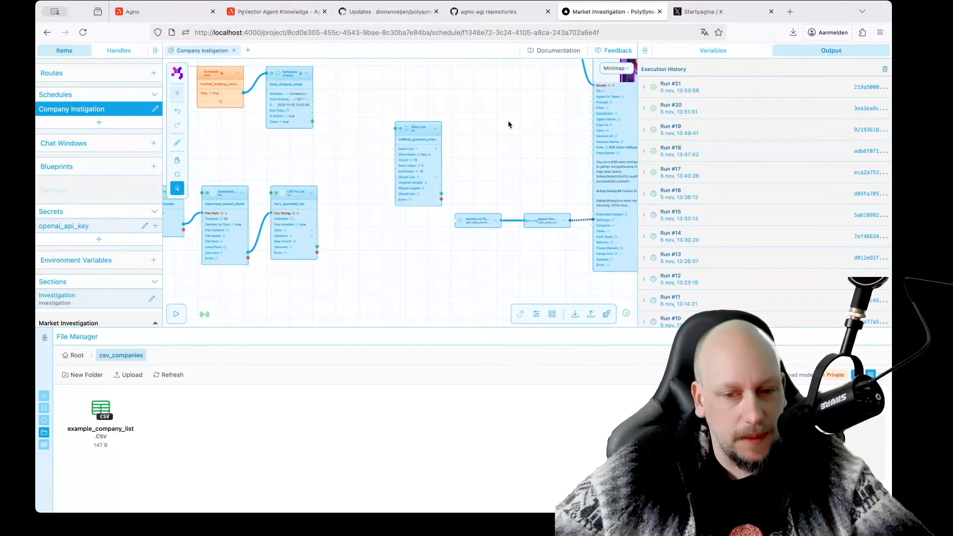
scroll(507, 120, "down", 2)
key("space")
left_click_drag(407, 263, 484, 264)
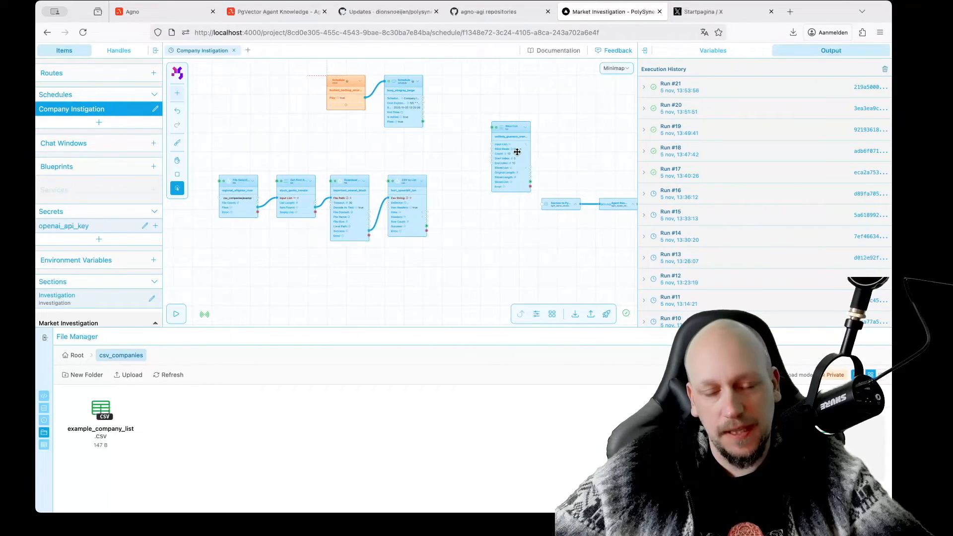
scroll(460, 221, "up", 2)
scroll(459, 225, "up", 1)
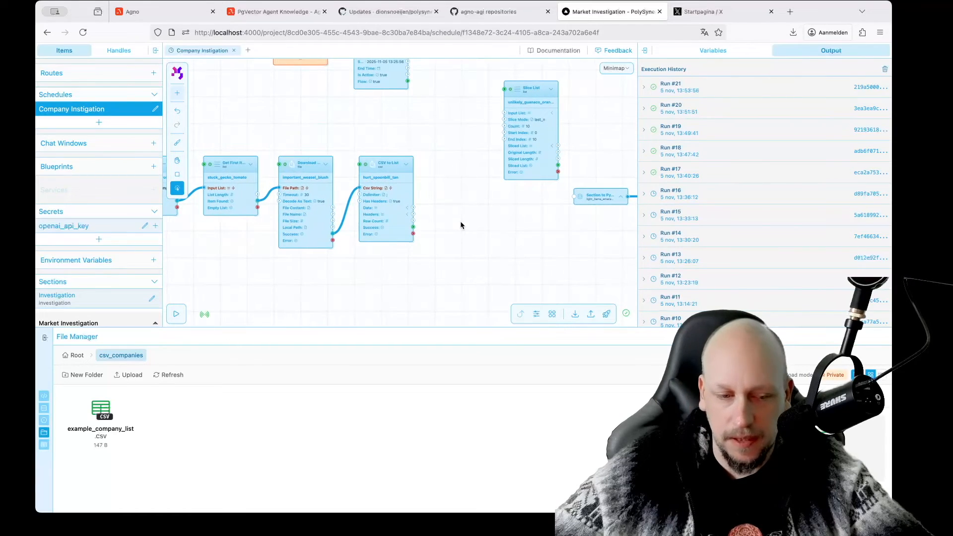
key("space")
left_click_drag(460, 225, 410, 266)
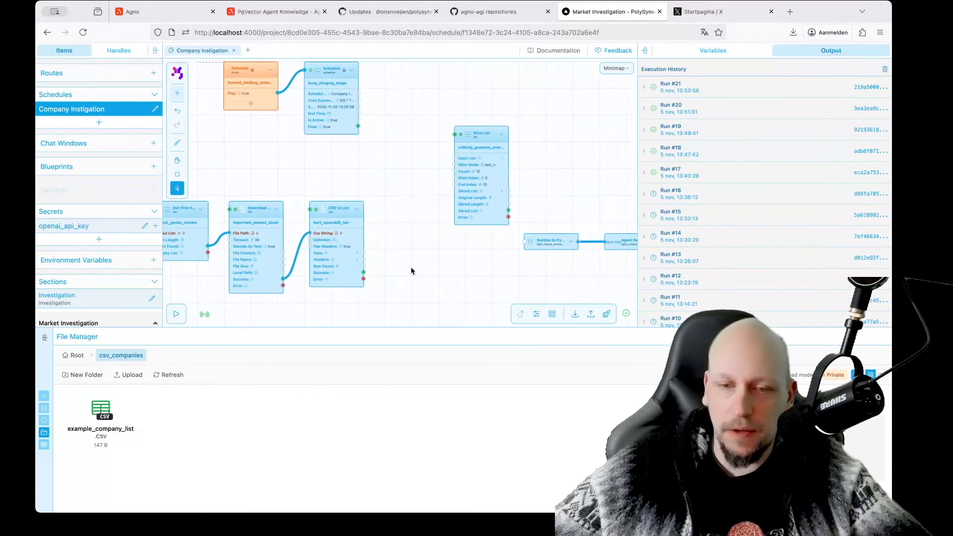
key("space")
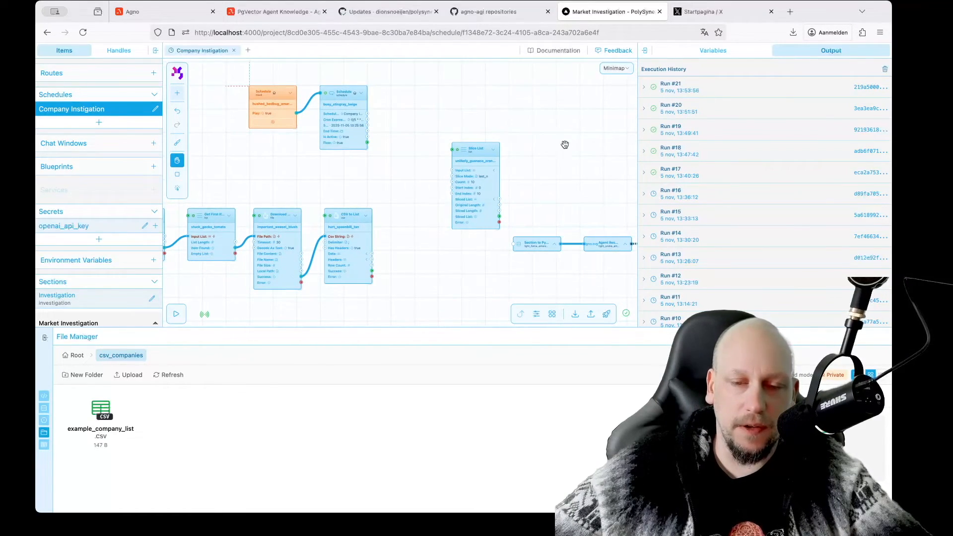
left_click_drag(556, 148, 433, 177)
scroll(433, 177, "down", 3)
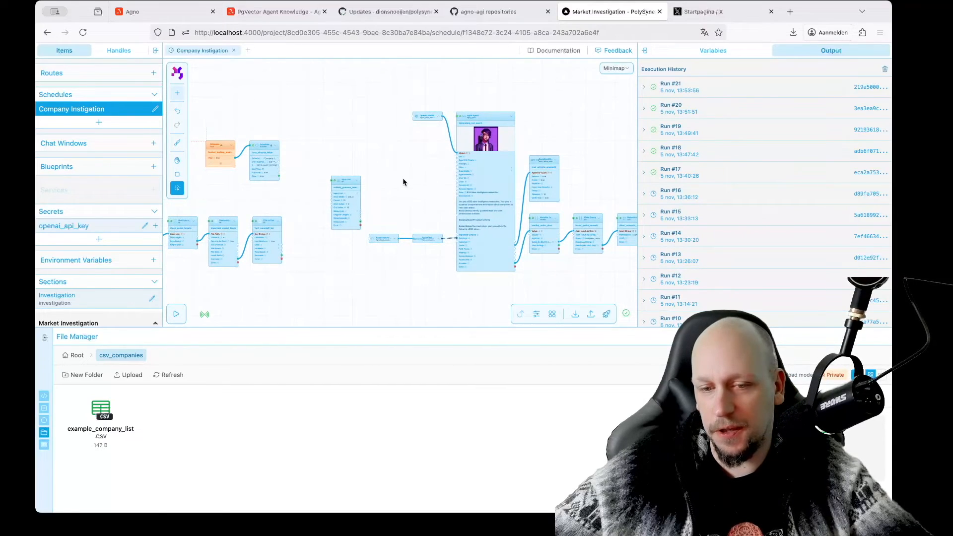
scroll(403, 178, "up", 2)
key("space")
left_click_drag(403, 180, 462, 181)
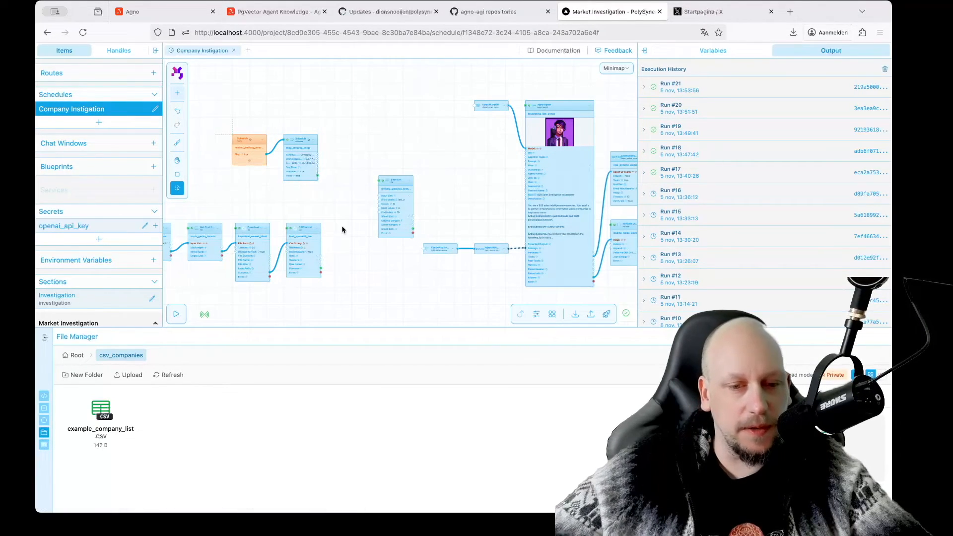
Step: Move Slice List down beside CSV to List, then shift it slightly towards the Section node
scroll(341, 225, "up", 3)
scroll(341, 225, "right", 3)
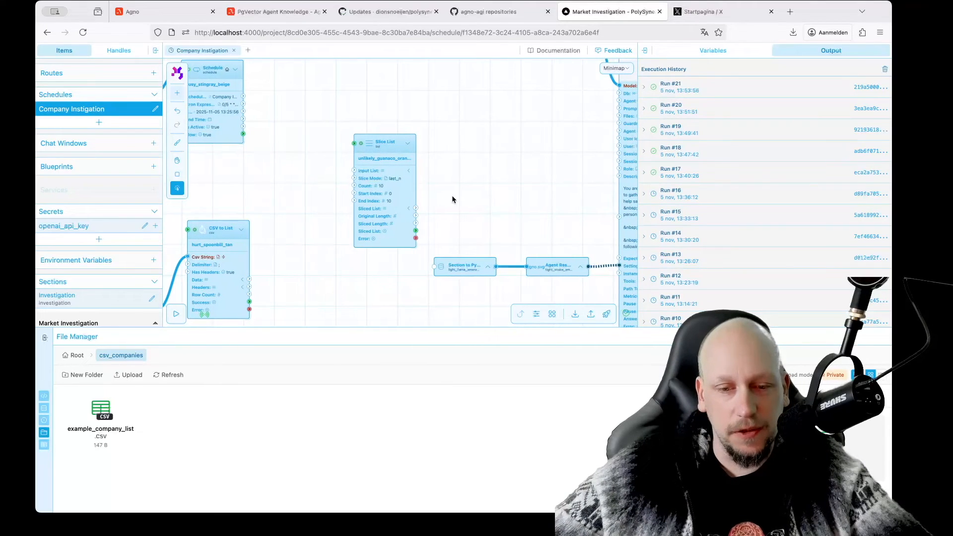
scroll(451, 199, "up", 2)
left_click(395, 182)
scroll(412, 210, "down", 2)
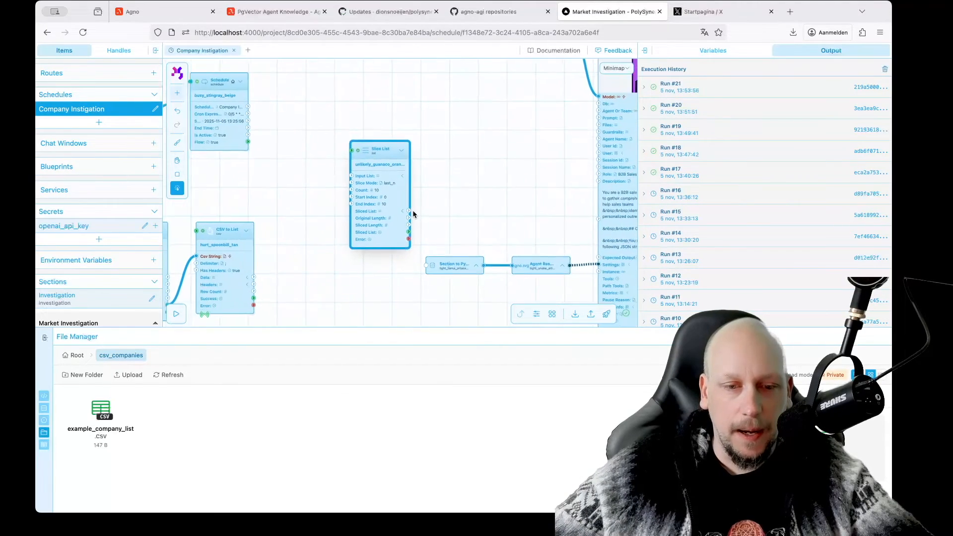
left_click_drag(369, 201, 330, 257)
left_click(377, 252)
key("space")
left_click_drag(385, 272, 440, 183)
scroll(343, 188, "up", 2)
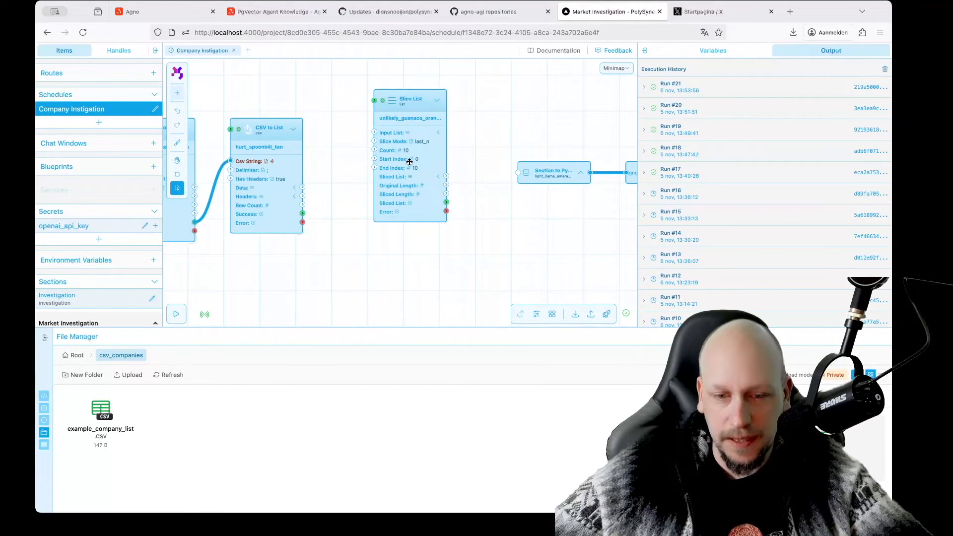
left_click_drag(405, 170, 447, 171)
scroll(518, 105, "down", 5)
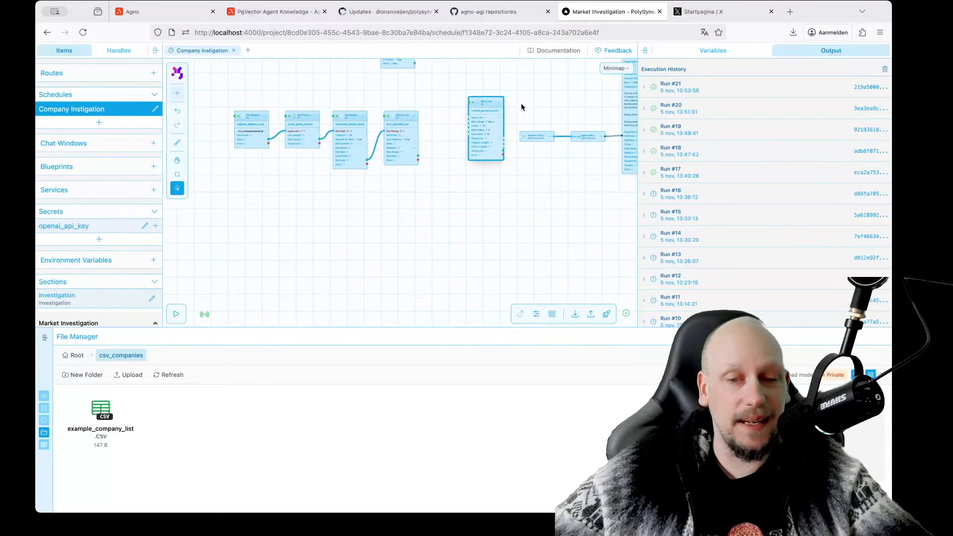
Step: Select the four-node chain from File Selection to CSV to List and move it lower on the canvas
scroll(421, 157, "up", 2)
key("space")
left_click_drag(416, 265, 509, 266)
key("shift")
left_click_drag(205, 169, 409, 258)
left_click_drag(381, 204, 365, 254)
left_click(450, 256)
Step: Move the Slice List node up and right so it sits above the Section node
key("space")
left_click_drag(489, 256, 406, 264)
left_click(378, 193)
left_click_drag(379, 193, 422, 126)
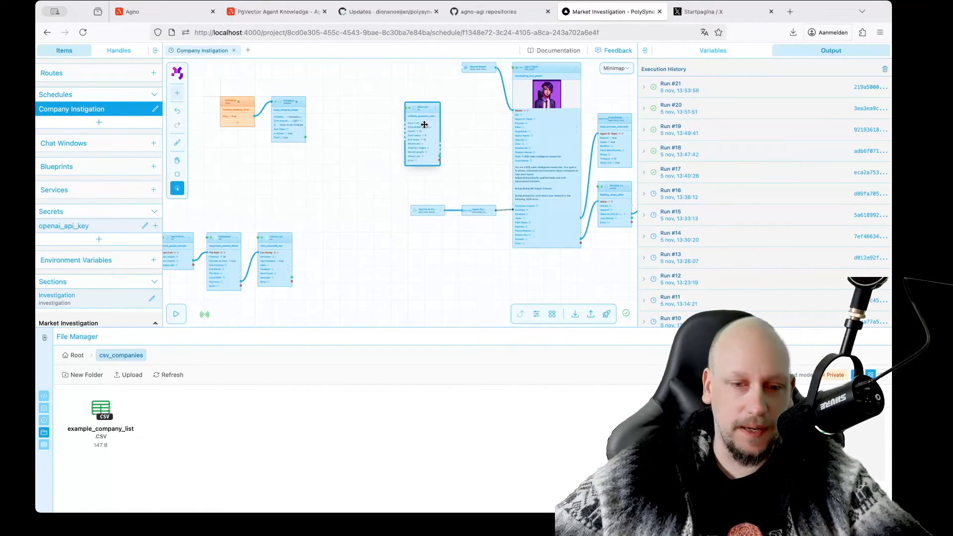
left_click(358, 221)
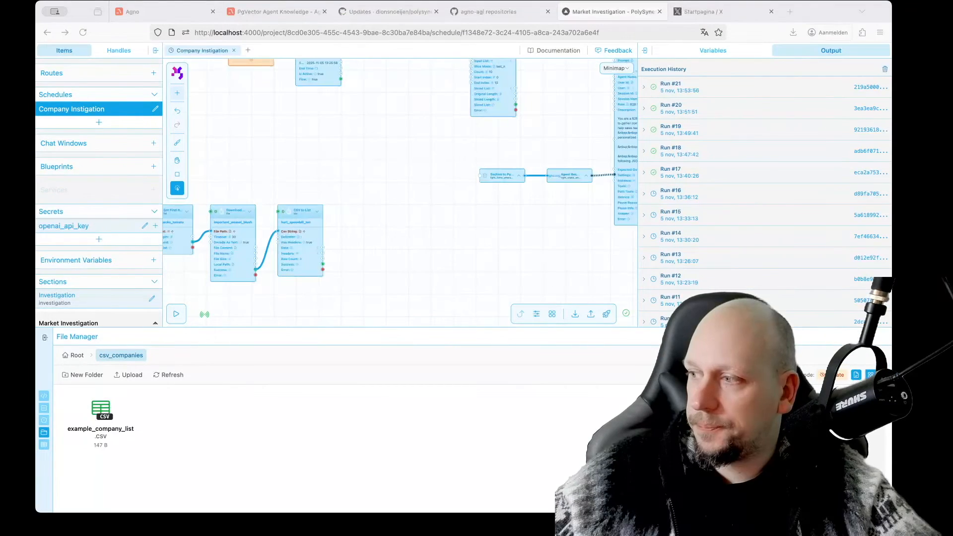
key("space")
left_click_drag(450, 184, 377, 232)
left_click(591, 314)
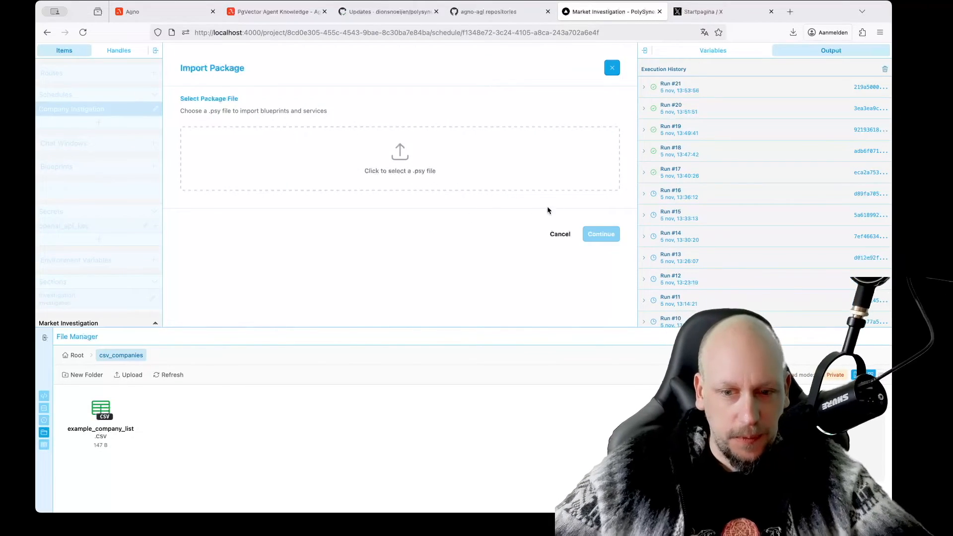
left_click(610, 68)
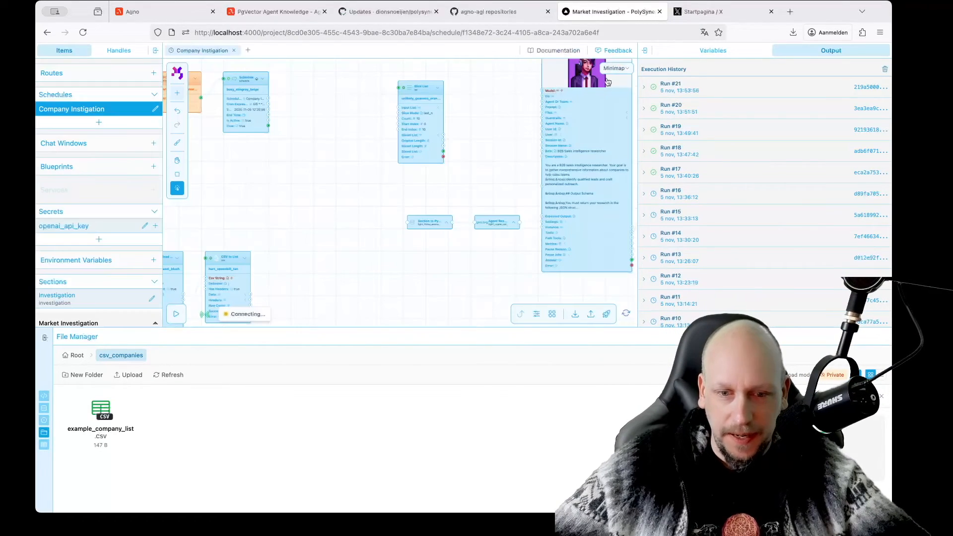
Step: Import the package file Schedule Iterator.psy into the project
left_click(590, 314)
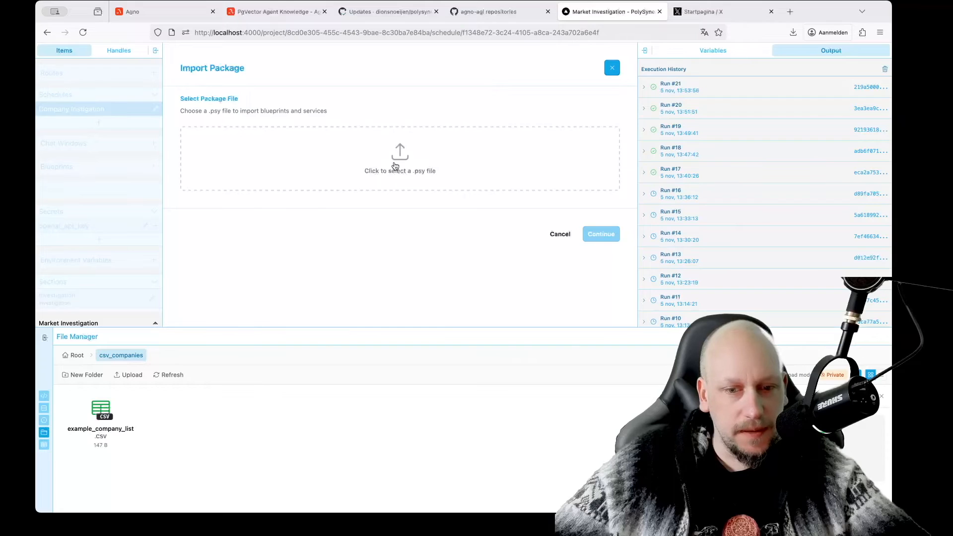
left_click(395, 165)
double_click(373, 105)
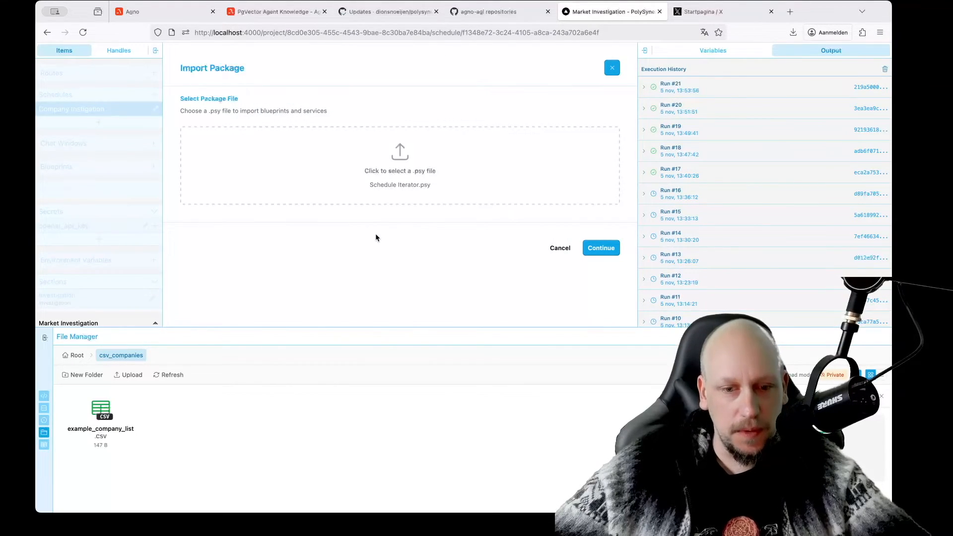
left_click(609, 250)
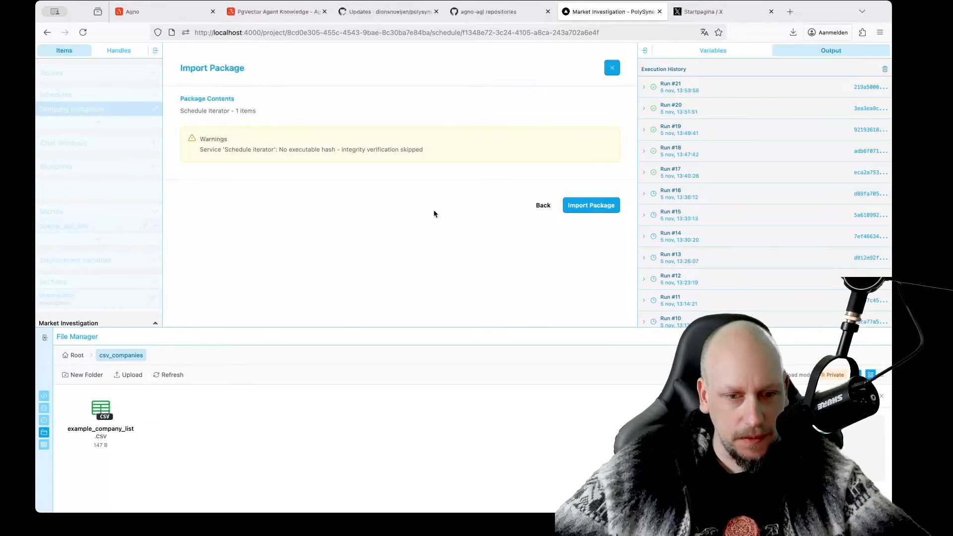
left_click(580, 203)
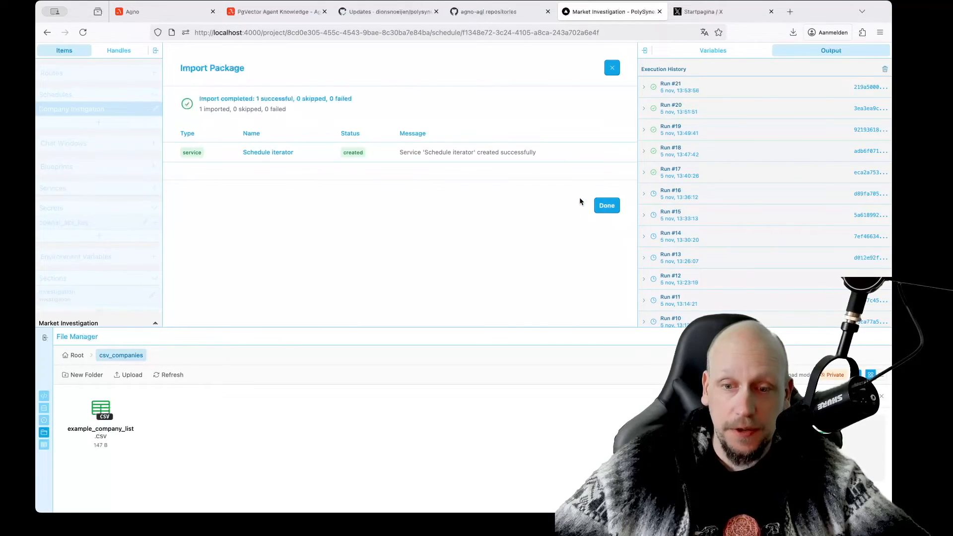
left_click(612, 207)
Step: Add the imported Schedule iterator service to the canvas between the Schedule and Slice List nodes
scroll(78, 244, "down", 1)
scroll(78, 244, "down", 5)
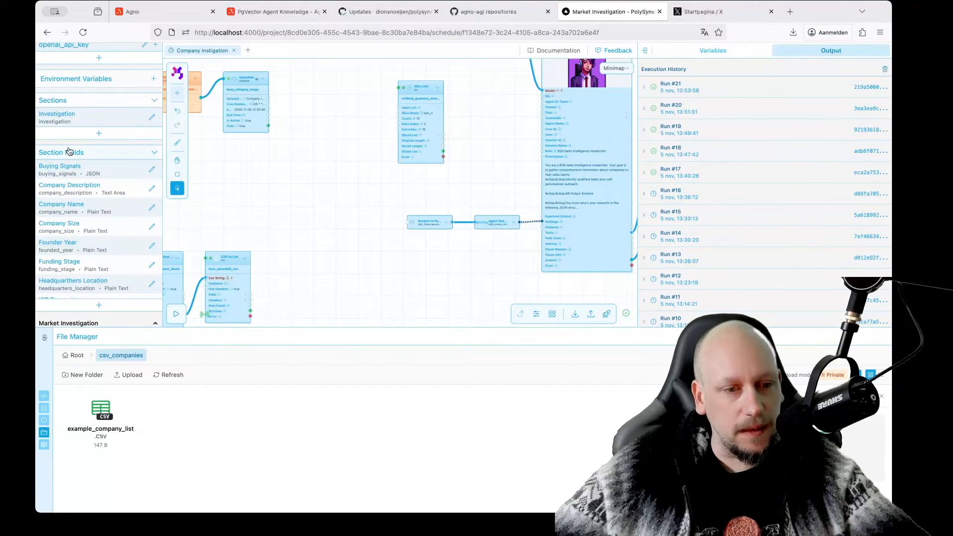
scroll(69, 151, "up", 3)
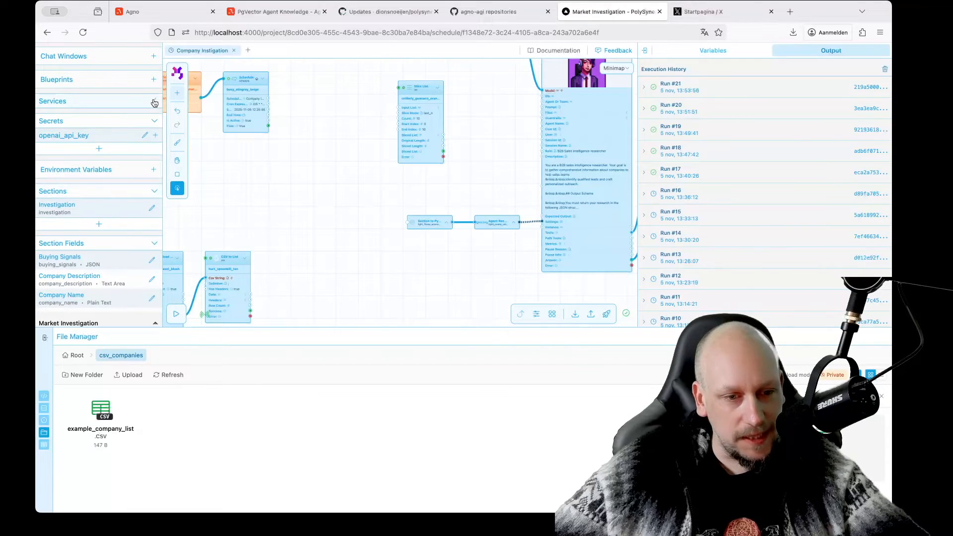
left_click(154, 102)
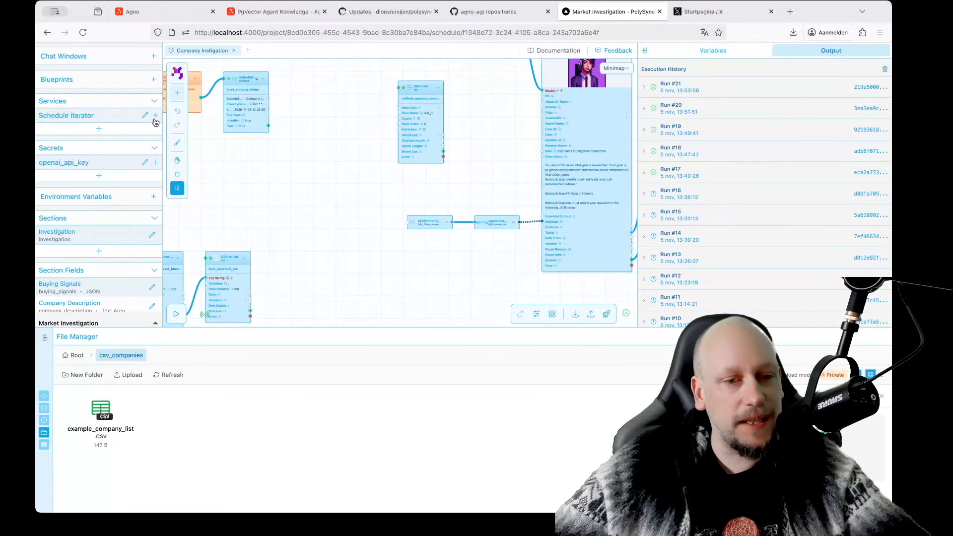
left_click_drag(154, 122, 323, 130)
scroll(323, 130, "up", 5)
scroll(371, 254, "down", 5)
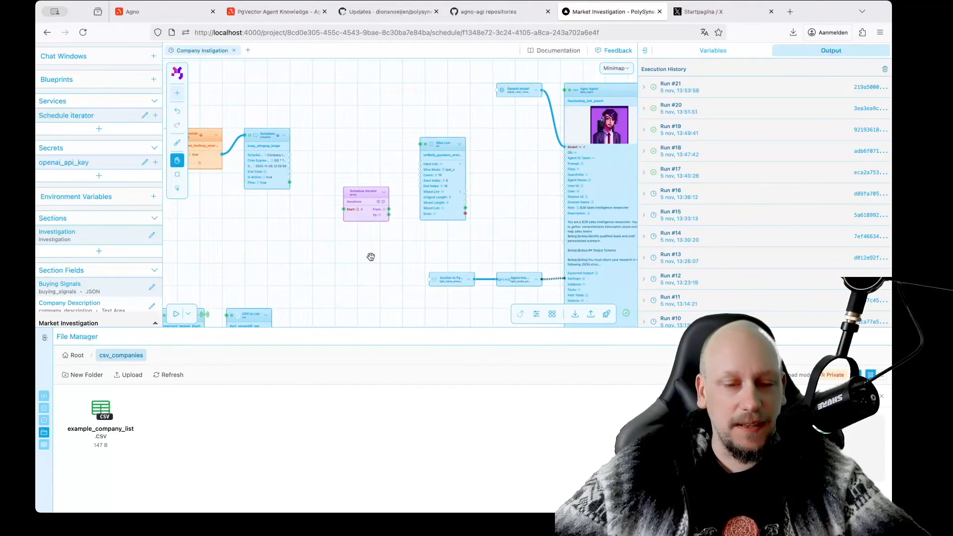
Step: Select the four-node chain from File Selection to CSV to List and move it up beneath the Schedule iterator
left_click_drag(371, 256, 414, 161)
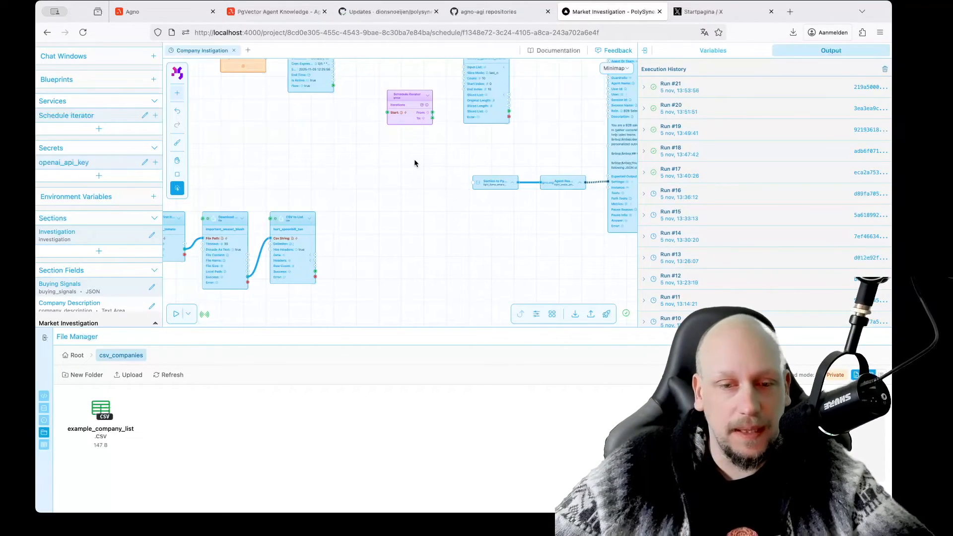
scroll(389, 196, "down", 2)
left_click_drag(397, 194, 468, 194)
left_click(220, 232, "shift")
left_click(259, 232, "shift")
left_click(328, 232, "shift")
left_click(380, 229, "shift")
left_click_drag(383, 229, 484, 185)
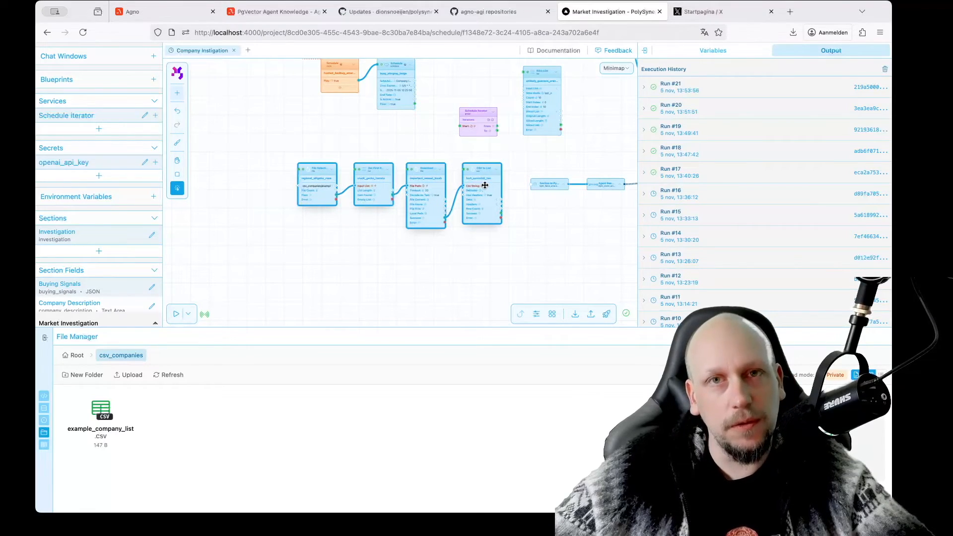
Step: Expand the Schedule iterator group on the canvas and examine the overall layout of its internal nodes
left_click_drag(424, 141, 379, 149)
scroll(379, 149, "up", 3)
left_click(477, 137)
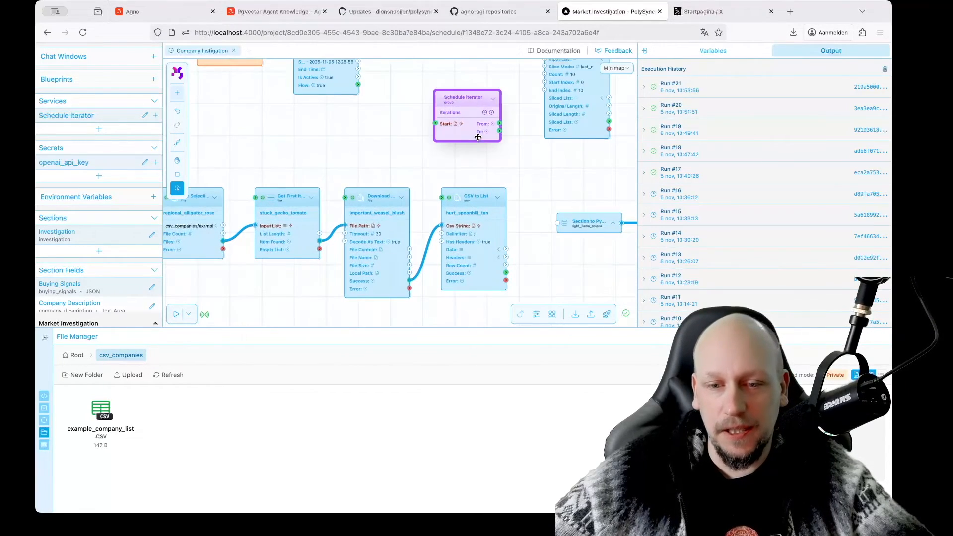
double_click(478, 137)
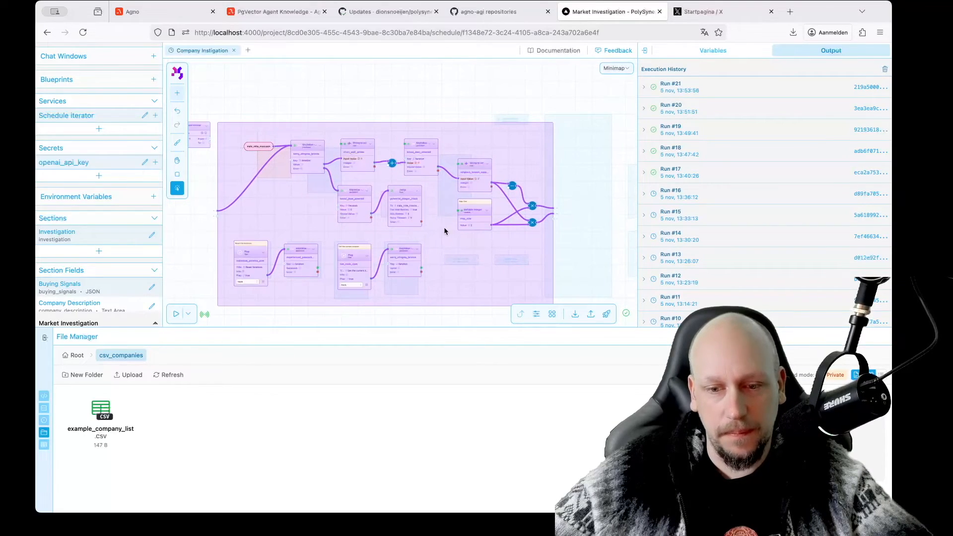
scroll(325, 211, "up", 2)
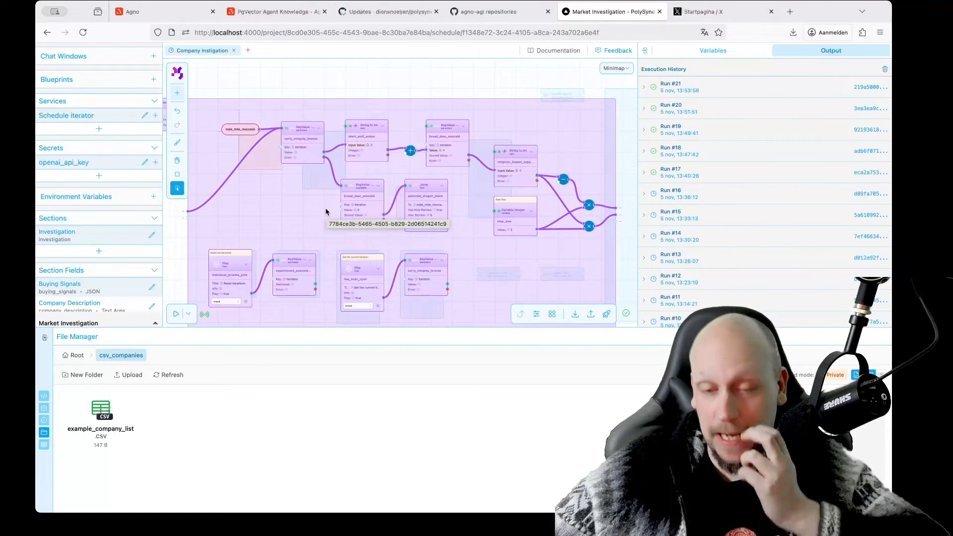
scroll(270, 207, "up", 3)
left_click_drag(270, 206, 269, 185)
scroll(269, 185, "up", 4)
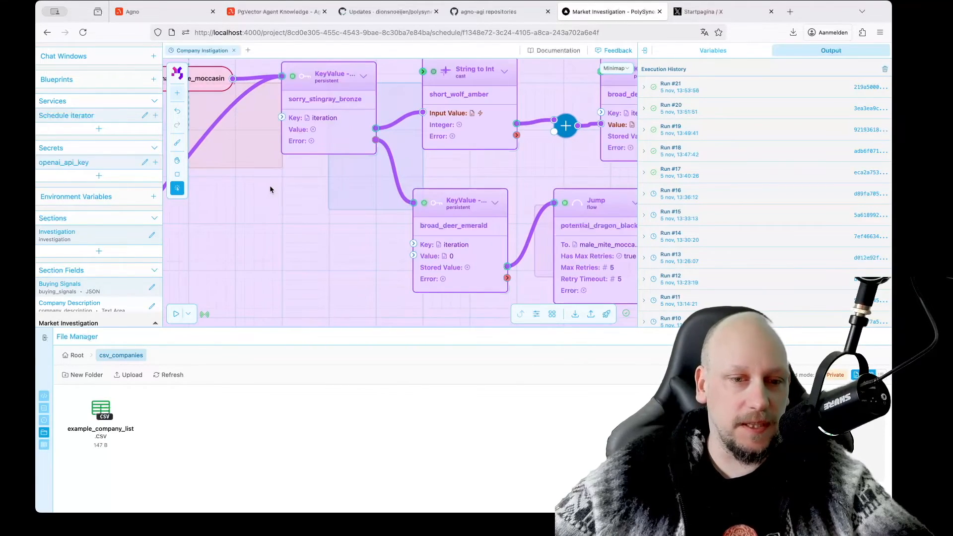
scroll(270, 189, "down", 5)
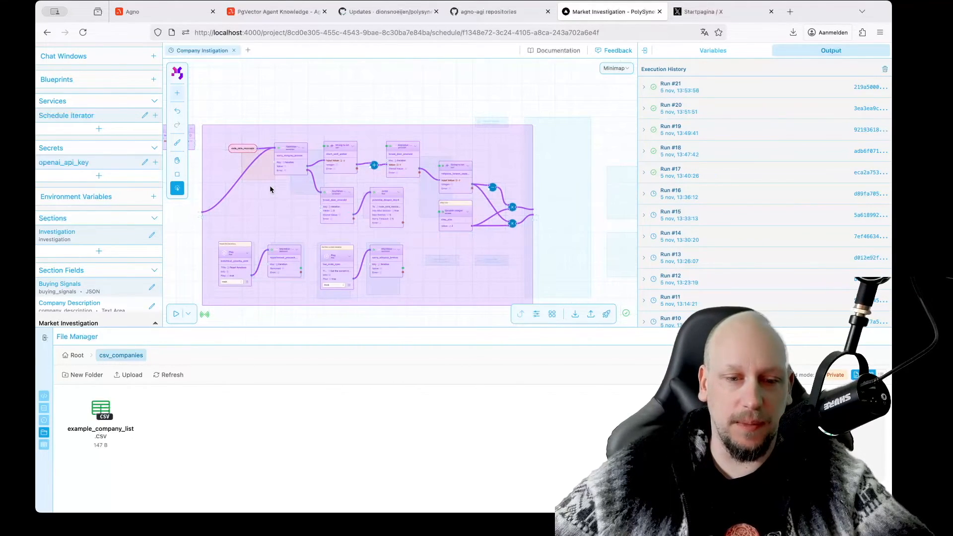
Step: Examine how the stored iteration value is read, cast to an integer, incremented and saved back
scroll(269, 187, "up", 5)
left_click_drag(269, 187, 309, 268)
left_click(348, 112)
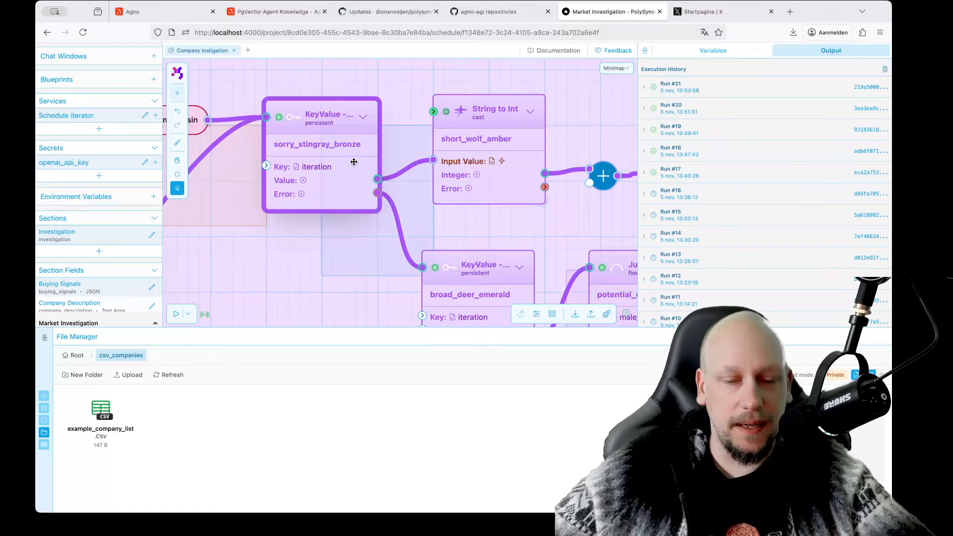
left_click(388, 137)
scroll(553, 131, "down", 2)
left_click_drag(552, 132, 447, 138)
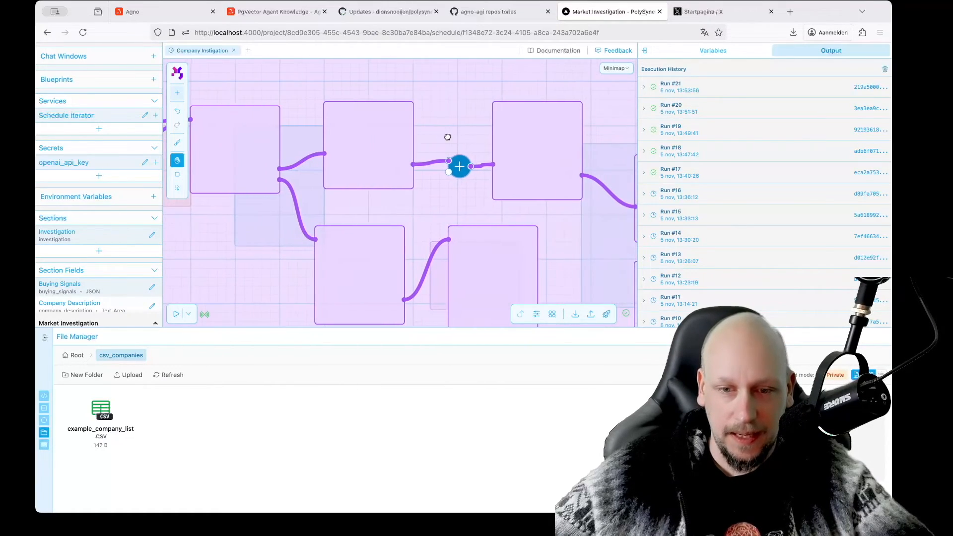
left_click(363, 151)
left_click(431, 132)
scroll(430, 132, "down", 2)
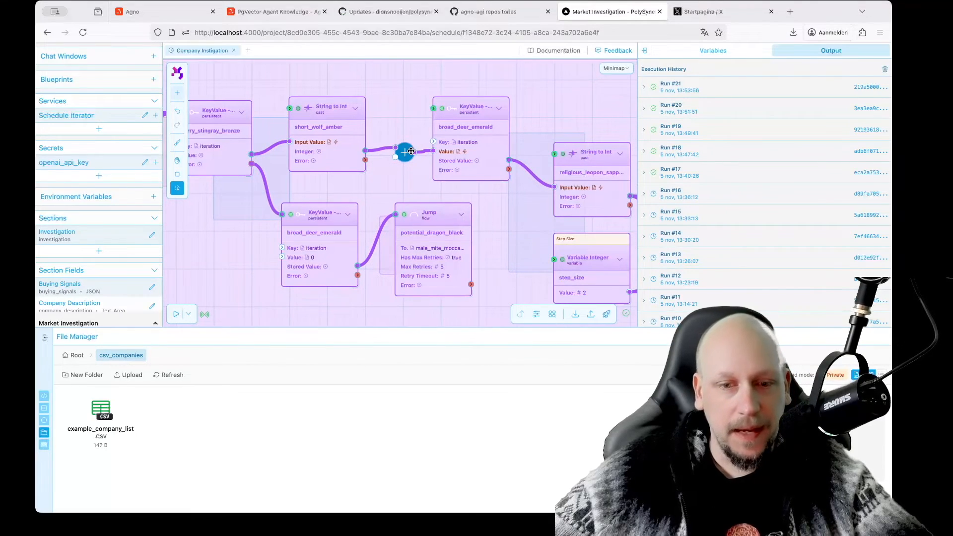
left_click(469, 141)
left_click(534, 122)
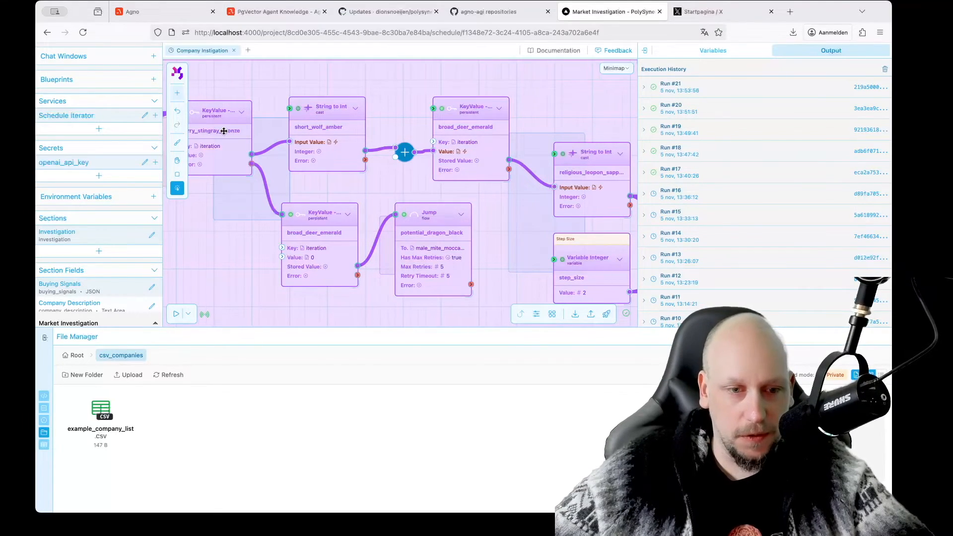
Step: Examine how the stored iteration feeds the second String to Int node and the subtract and multiply nodes
scroll(224, 130, "down", 5)
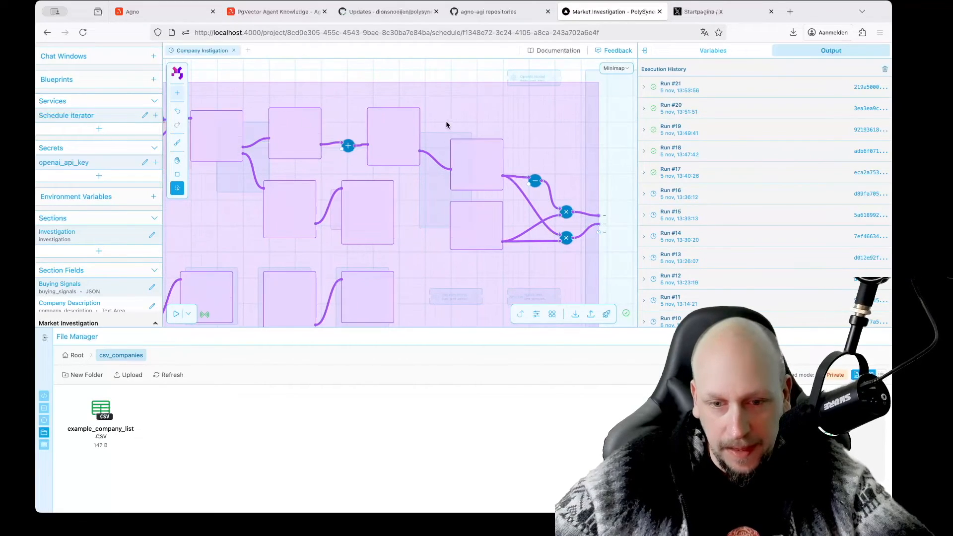
scroll(476, 127, "up", 3)
left_click_drag(520, 127, 457, 79)
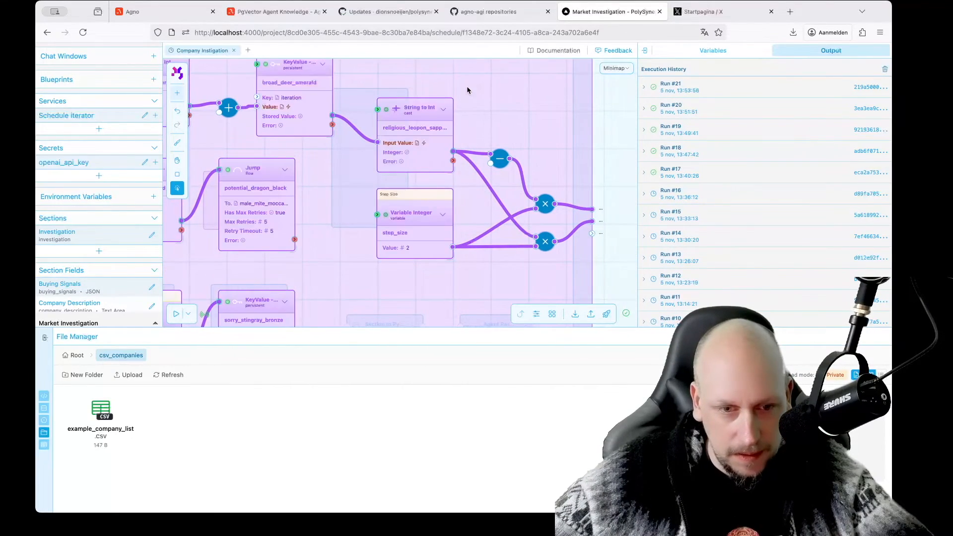
left_click_drag(379, 94, 480, 160)
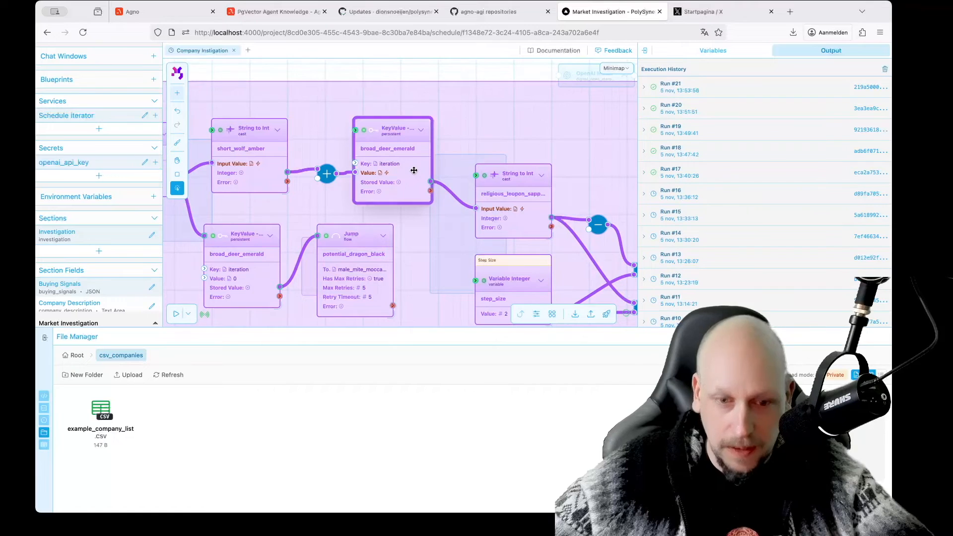
left_click_drag(553, 143, 492, 132)
left_click_drag(515, 169, 460, 111)
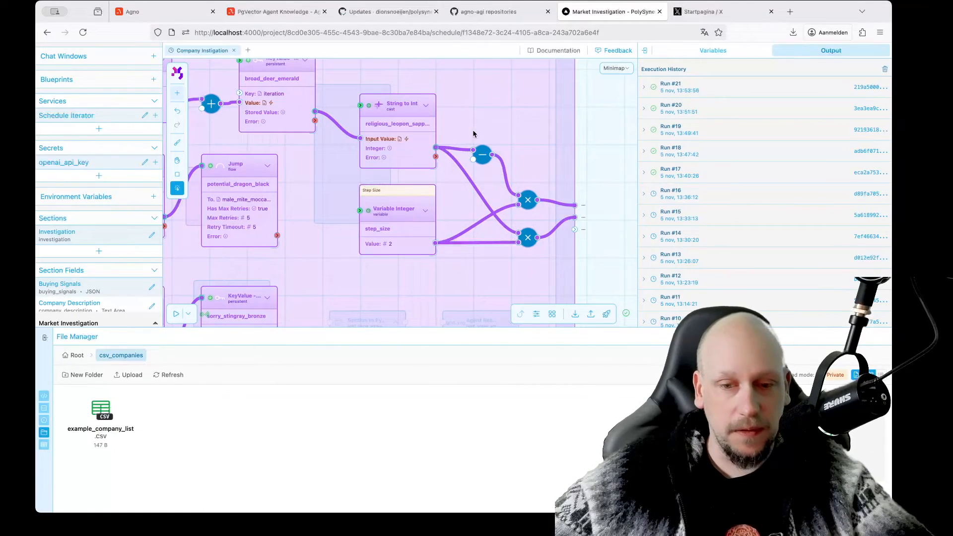
Step: Trace the missing-iteration branch from the first KeyValue node through the initial value and Jump node back to male_mite_moccasin
left_click_drag(308, 206, 503, 236)
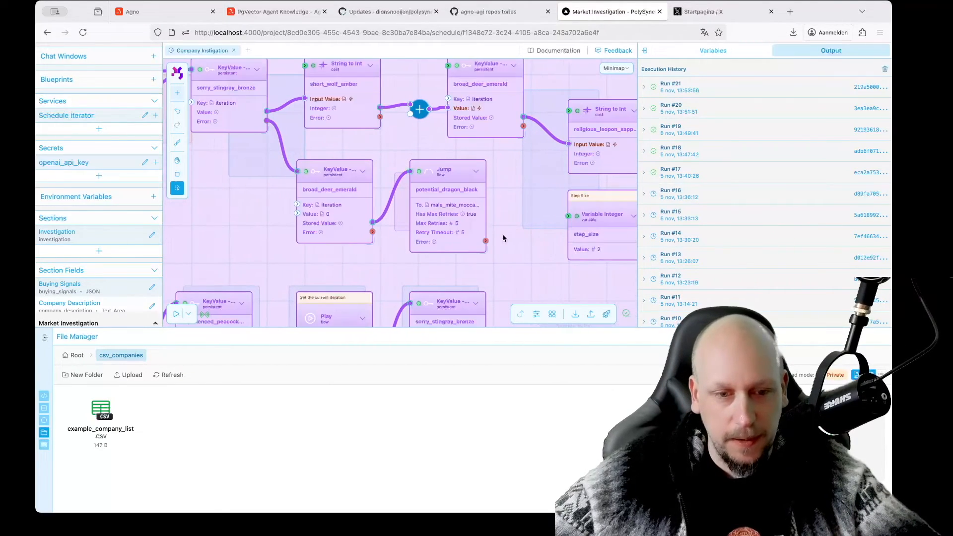
left_click_drag(246, 190, 349, 248)
left_click(335, 151)
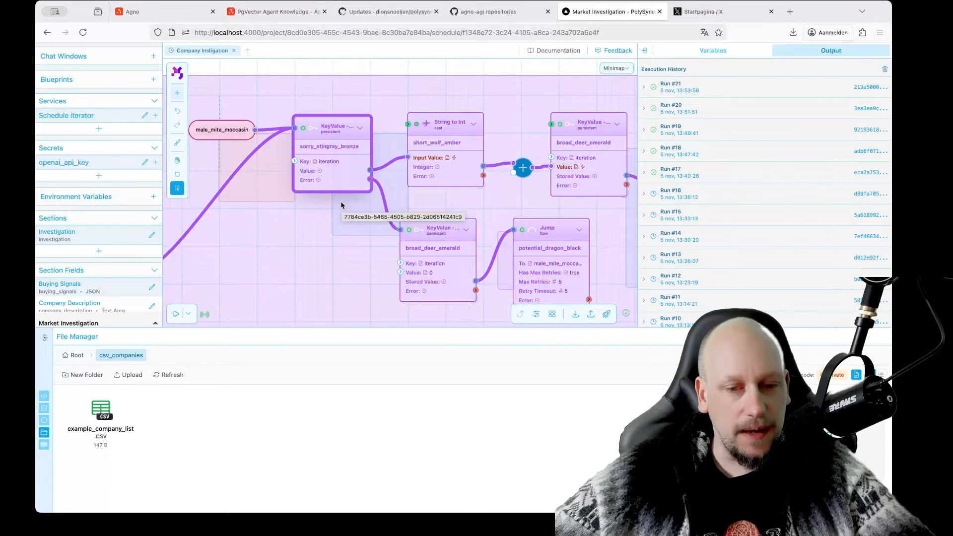
key("space")
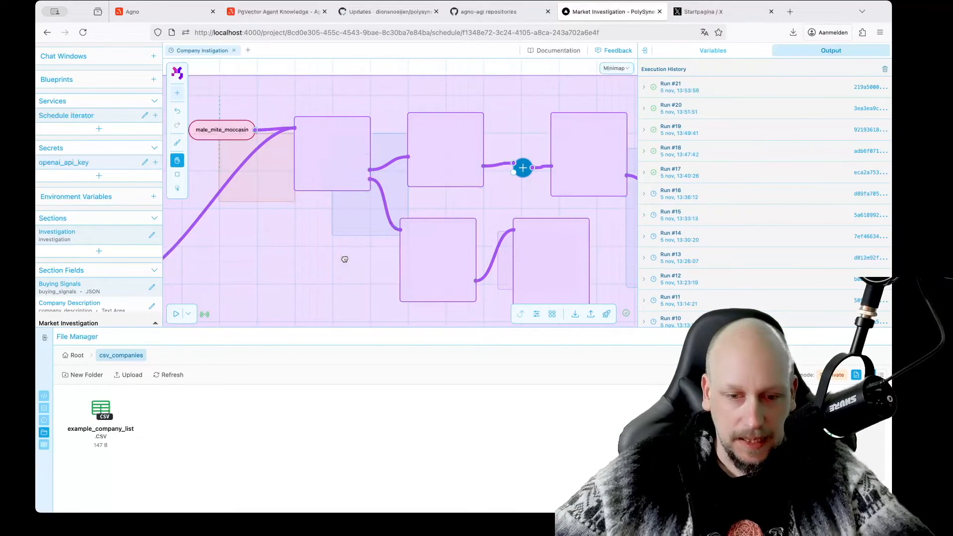
left_click_drag(344, 257, 271, 214)
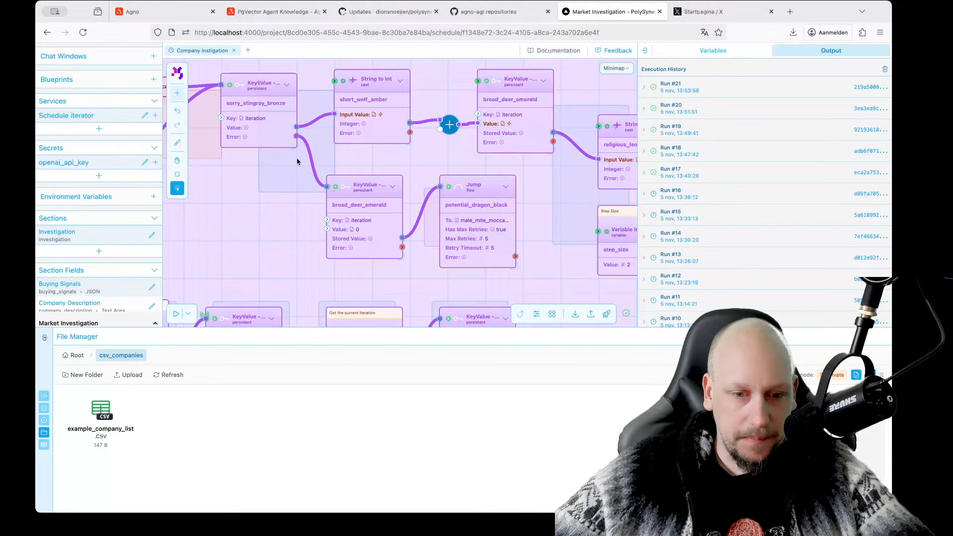
left_click(271, 130)
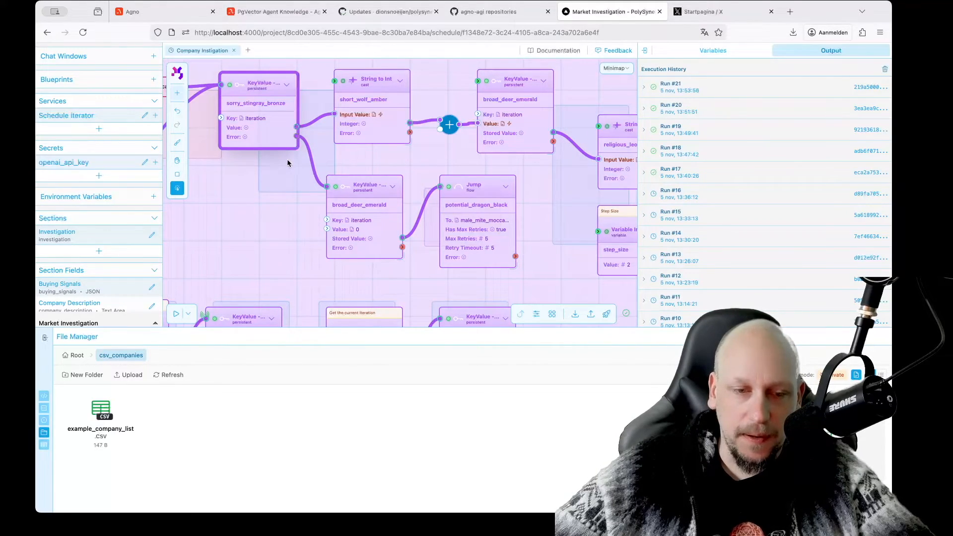
left_click(365, 228)
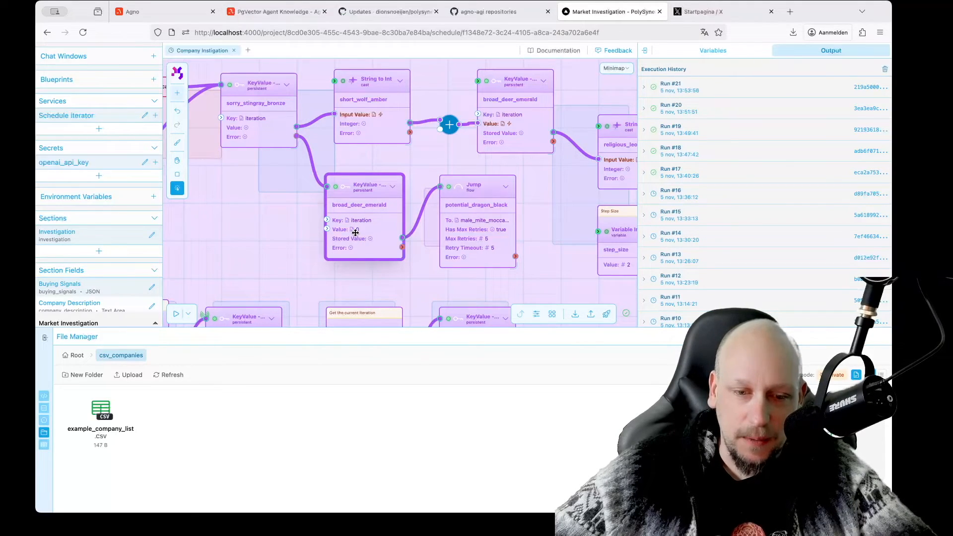
left_click(460, 233)
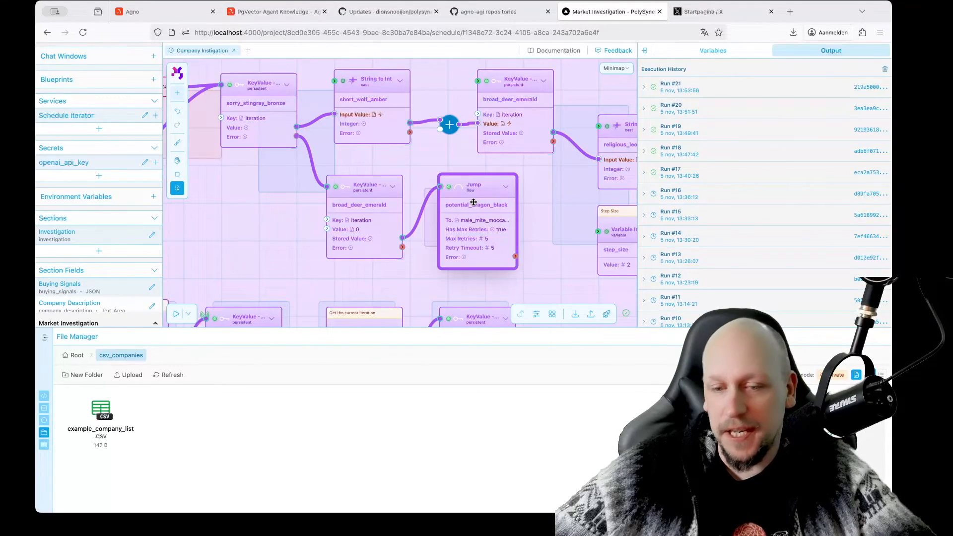
key("space")
left_click_drag(252, 226, 396, 257)
left_click(305, 118)
key("space")
left_click_drag(425, 223, 358, 222)
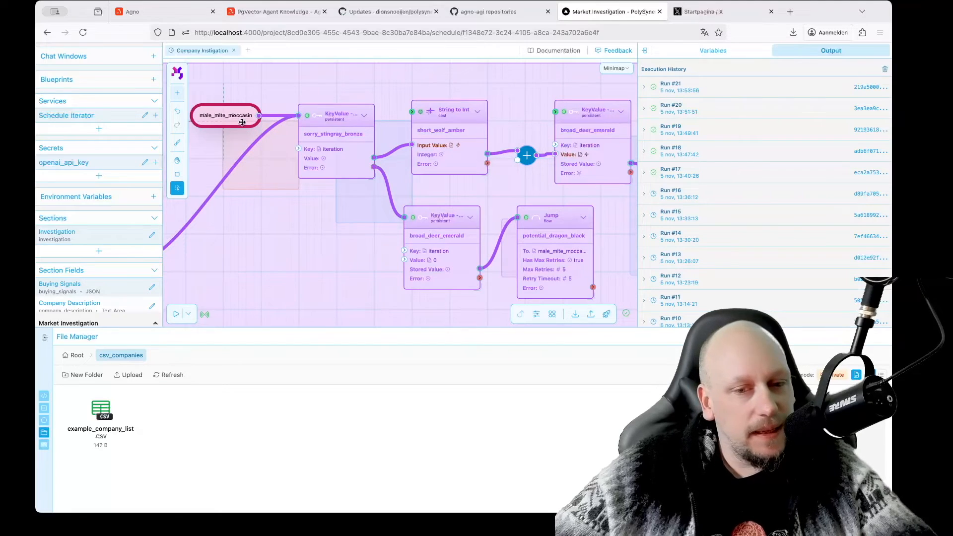
key("space")
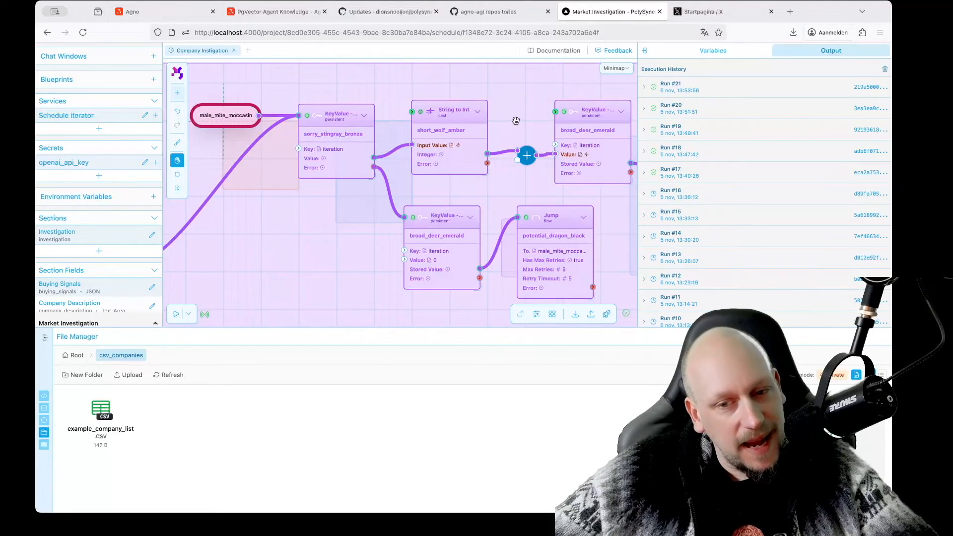
Step: Follow the main path from the add node through the KeyValue store and second String to Int to the subtract node
left_click_drag(514, 121, 310, 121)
key("space")
mouse_move(453, 138)
left_mouse_down()
mouse_move(504, 134)
mouse_move(536, 147)
mouse_move(397, 132)
mouse_move(427, 125)
mouse_move(397, 119)
left_mouse_up()
key("space")
left_click(415, 157)
key("space")
left_click_drag(477, 160, 451, 127)
scroll(450, 127, "up", 2)
scroll(451, 128, "up", 2)
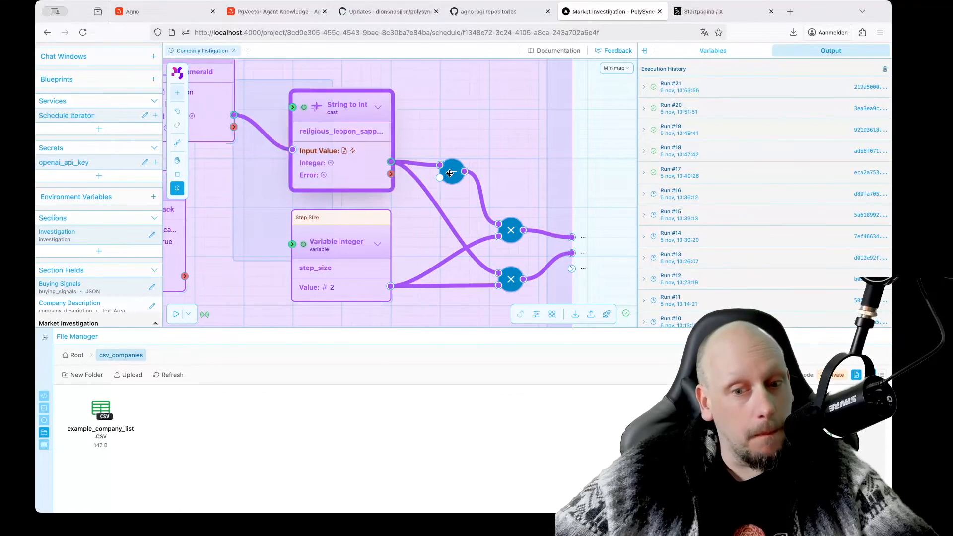
Step: Examine how the step_size variable and the multiply nodes calculate the iterator's From and To outputs
left_click_drag(503, 182, 467, 157)
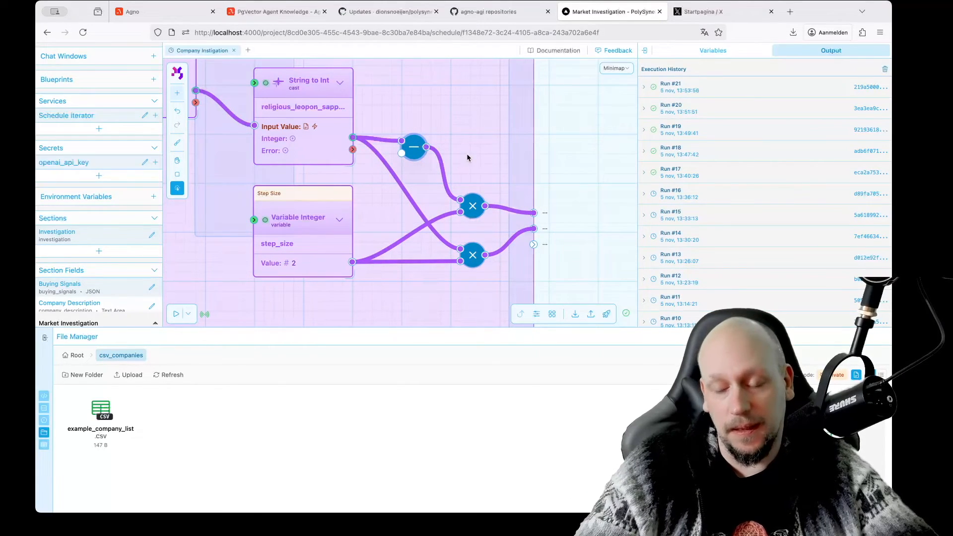
scroll(471, 171, "down", 3)
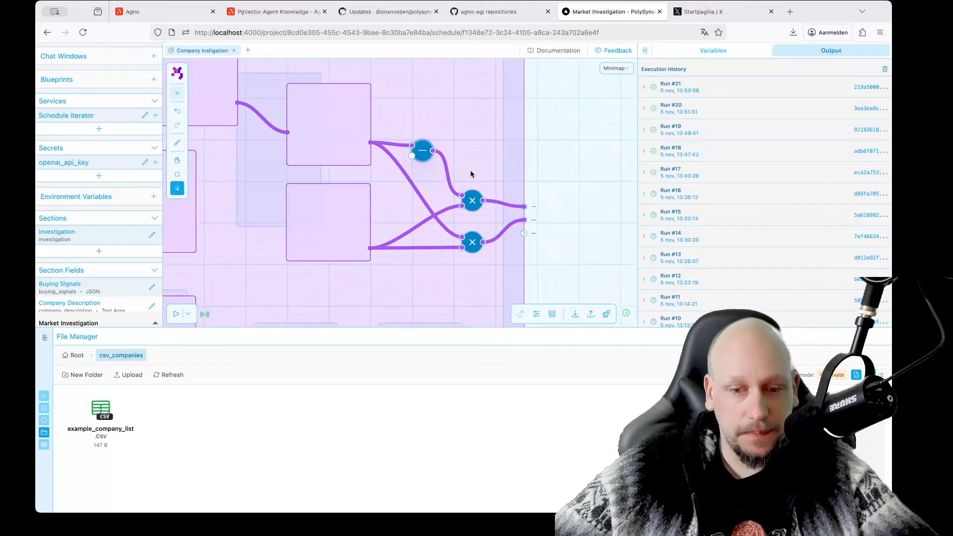
left_click_drag(492, 147, 442, 168)
scroll(441, 167, "down", 2)
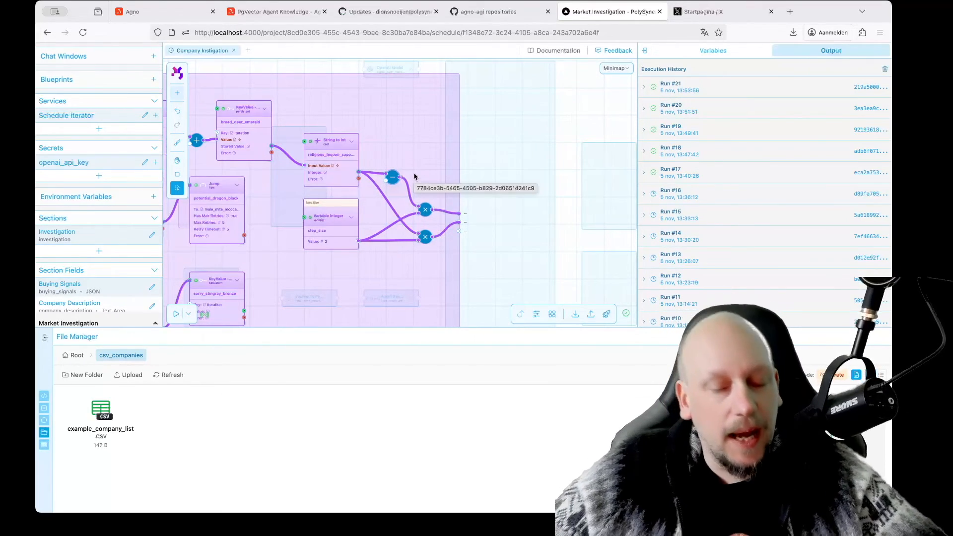
scroll(393, 179, "up", 3)
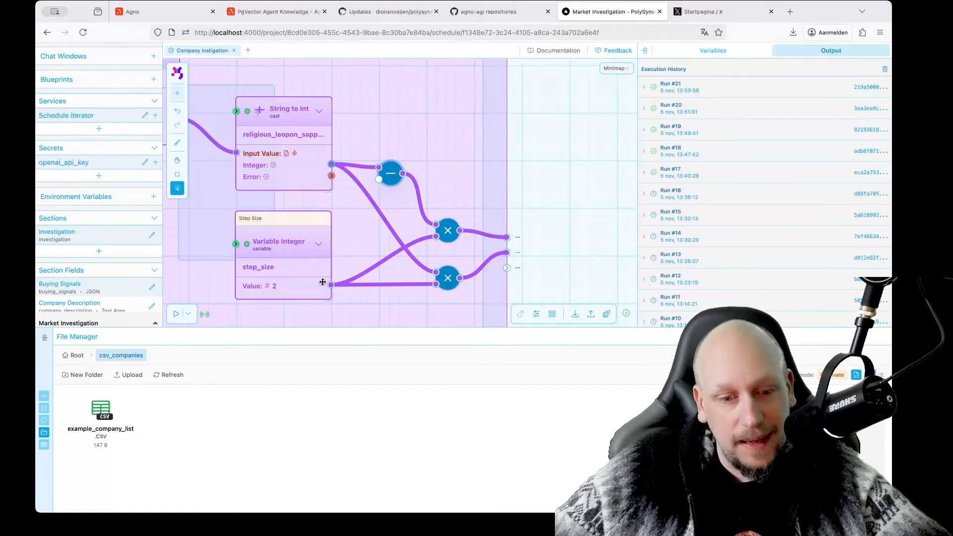
left_click(290, 293)
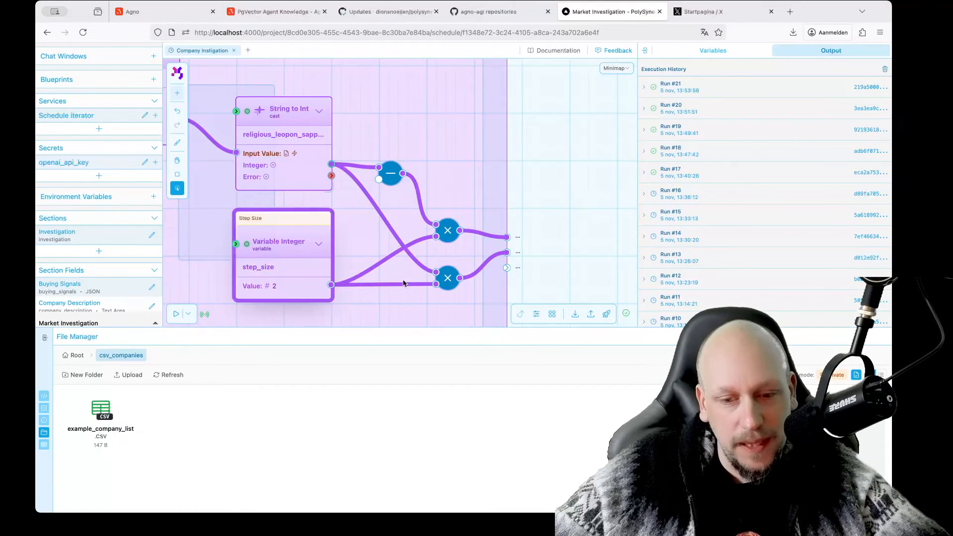
left_click(445, 227)
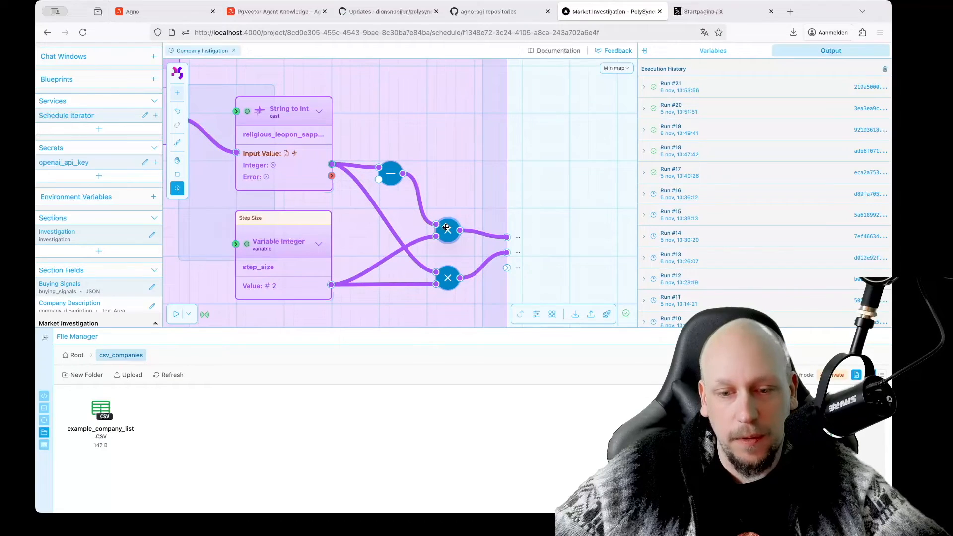
Step: Examine the settings of the step_size variable and the two multiply nodes inside the Schedule iterator group
left_click(717, 50)
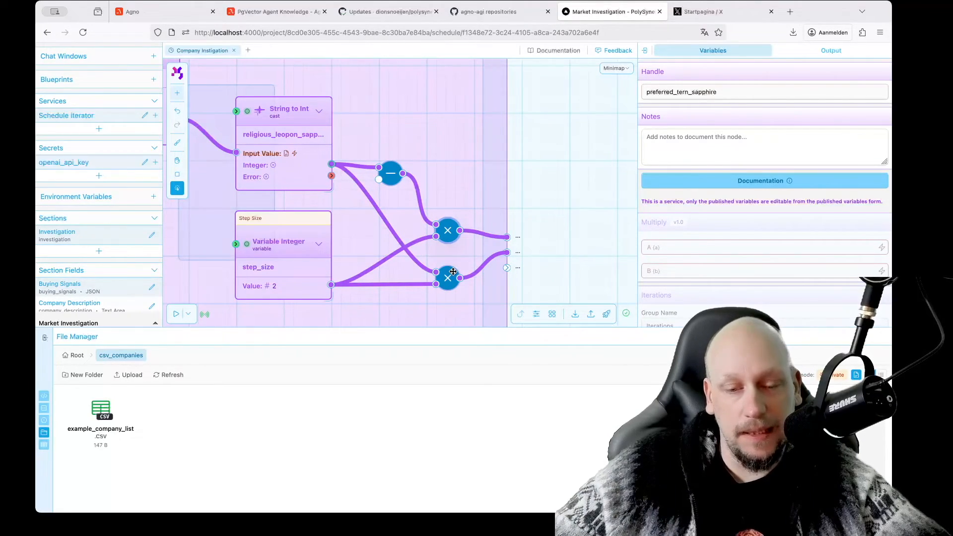
scroll(351, 178, "down", 3)
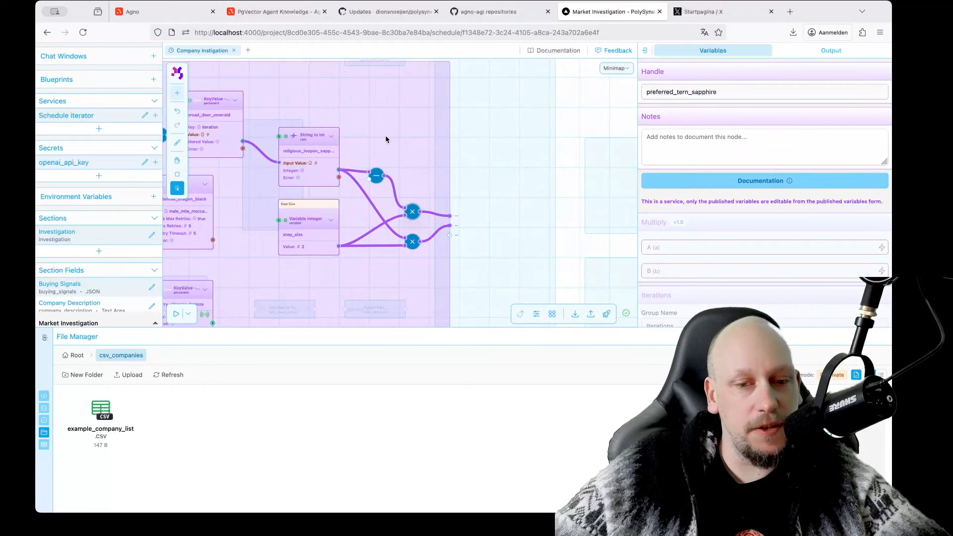
scroll(385, 135, "up", 3)
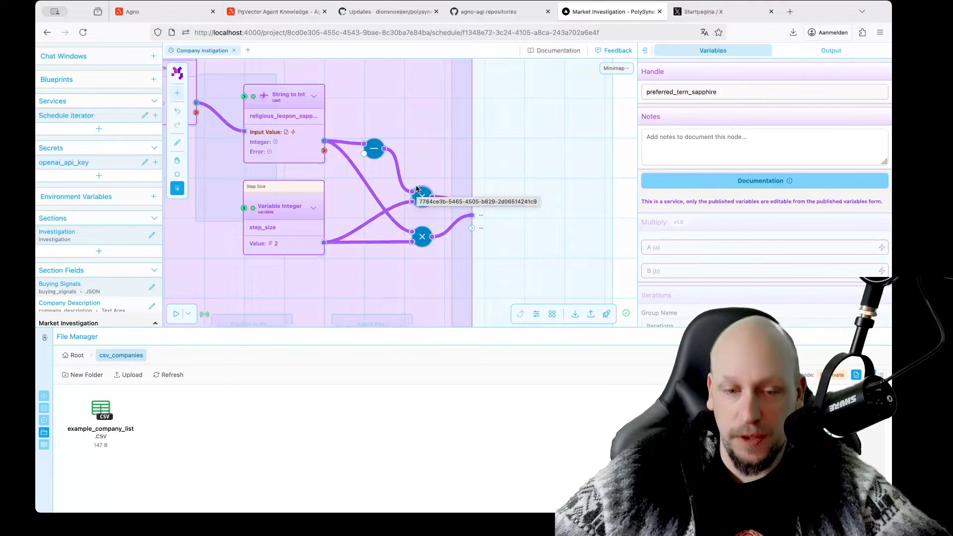
left_click(286, 232)
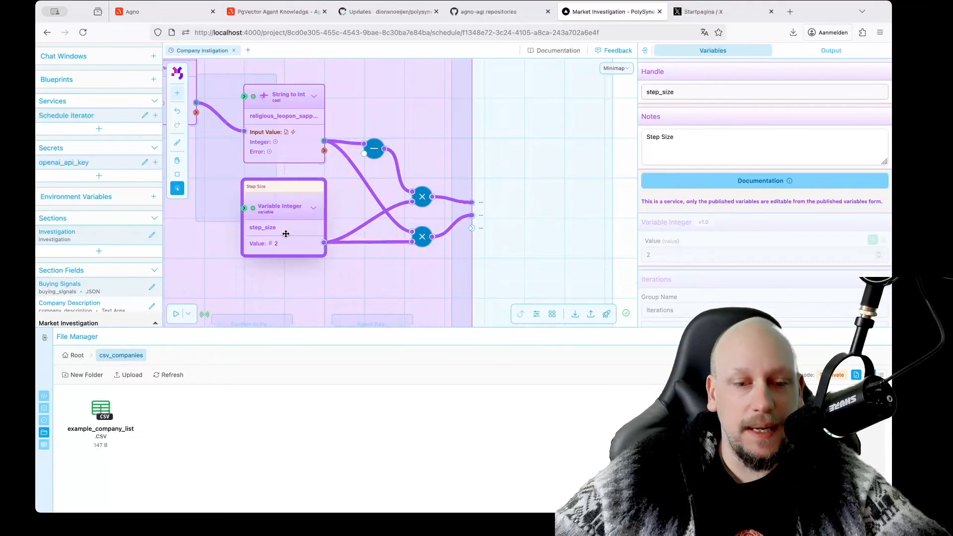
left_click(423, 240)
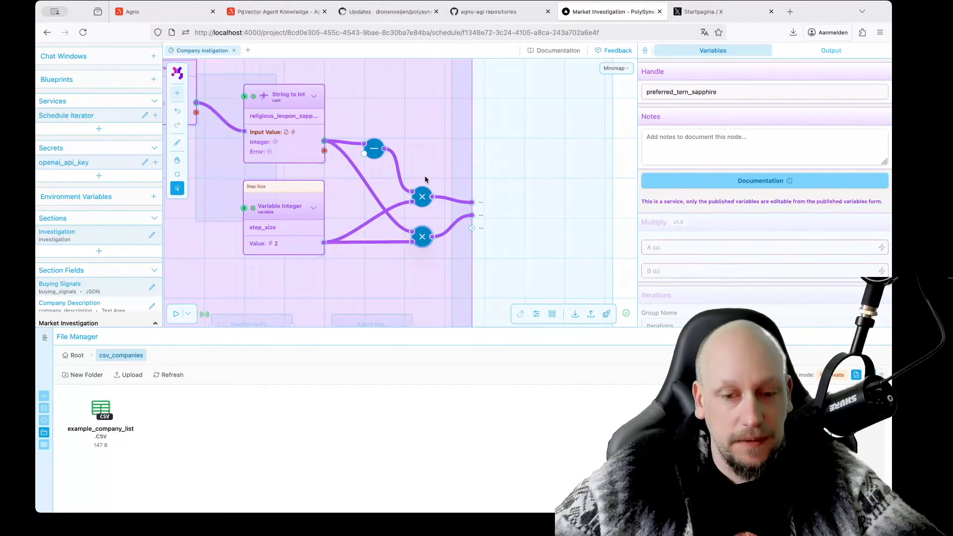
Step: Collapse the expanded Schedule iterator group to return to the full company investigation workflow
double_click(424, 176)
scroll(421, 173, "down", 5)
key("space")
left_click_drag(408, 167, 527, 188)
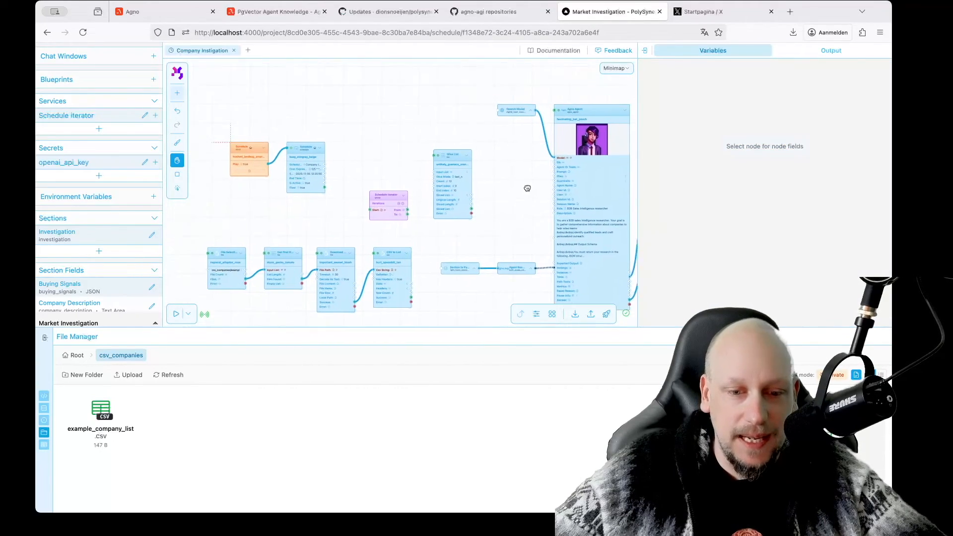
Step: Draw four short horizontal lines freehand in the empty canvas above the nodes and bracket them into two pairs
scroll(431, 168, "up", 3)
key("d")
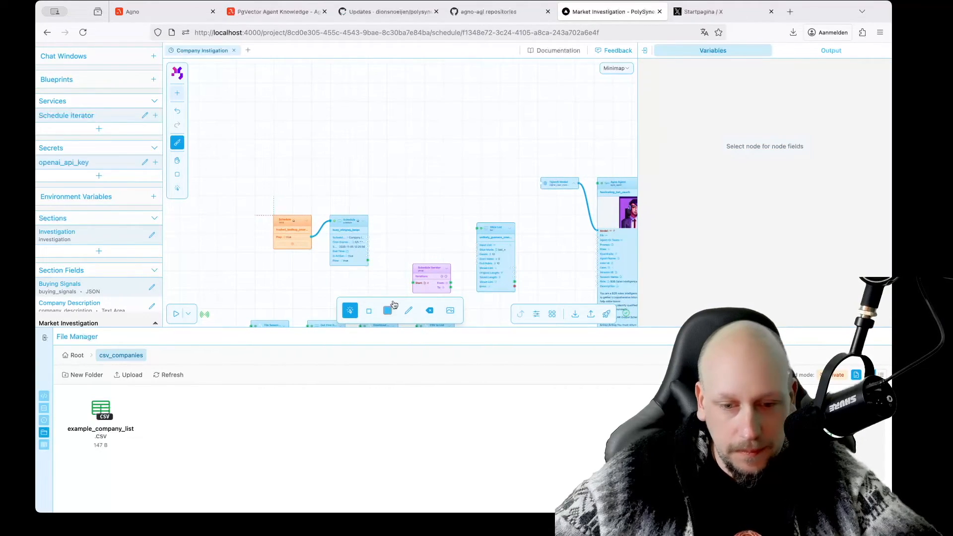
left_click(408, 310)
left_click_drag(365, 99, 385, 99)
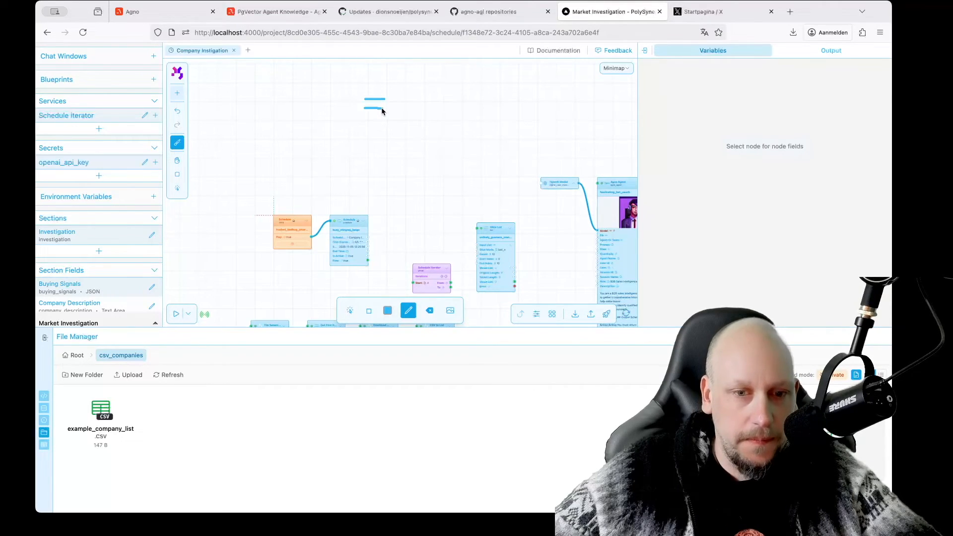
left_click_drag(366, 117, 389, 116)
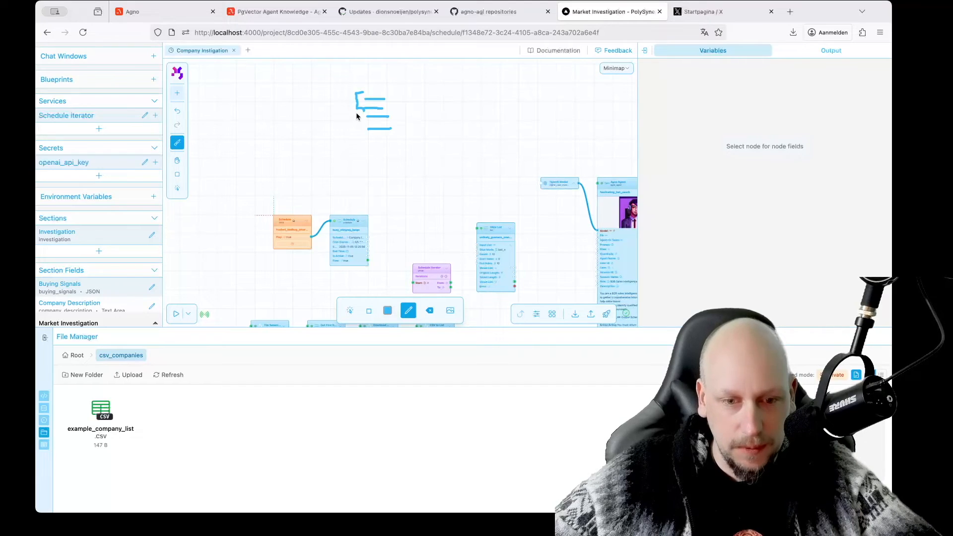
left_click_drag(355, 110, 364, 133)
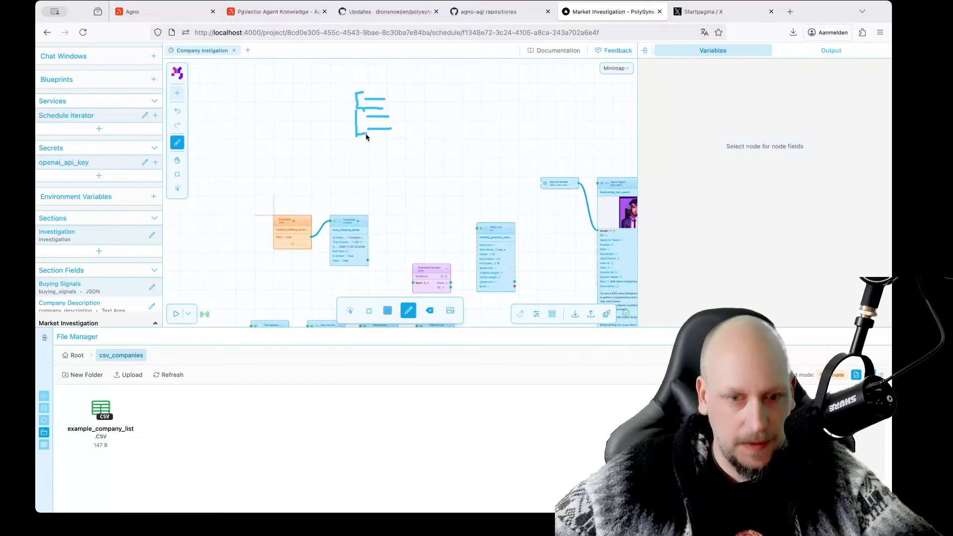
Step: Erase the freehand lines and brackets from the canvas and leave drawing mode
left_click(431, 313)
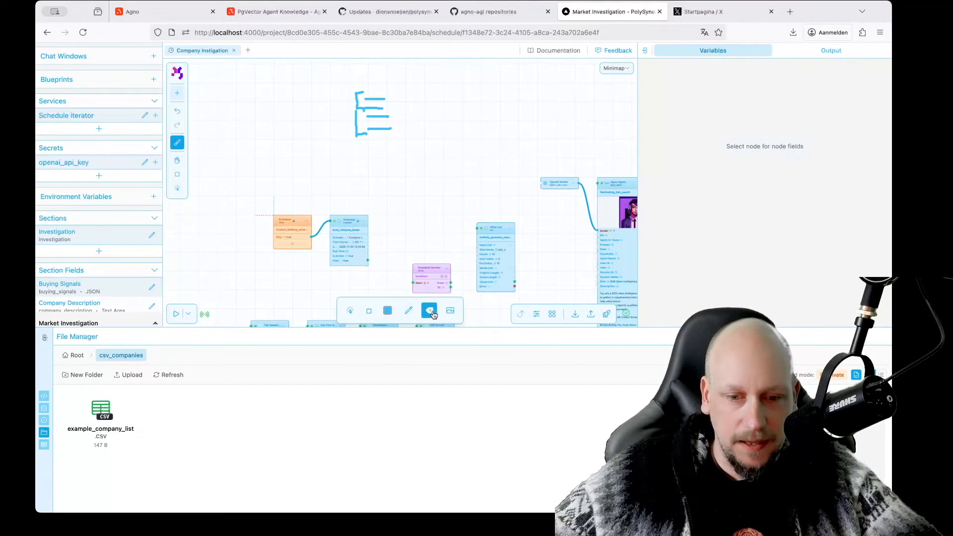
left_click_drag(376, 82, 378, 141)
left_click_drag(359, 76, 361, 144)
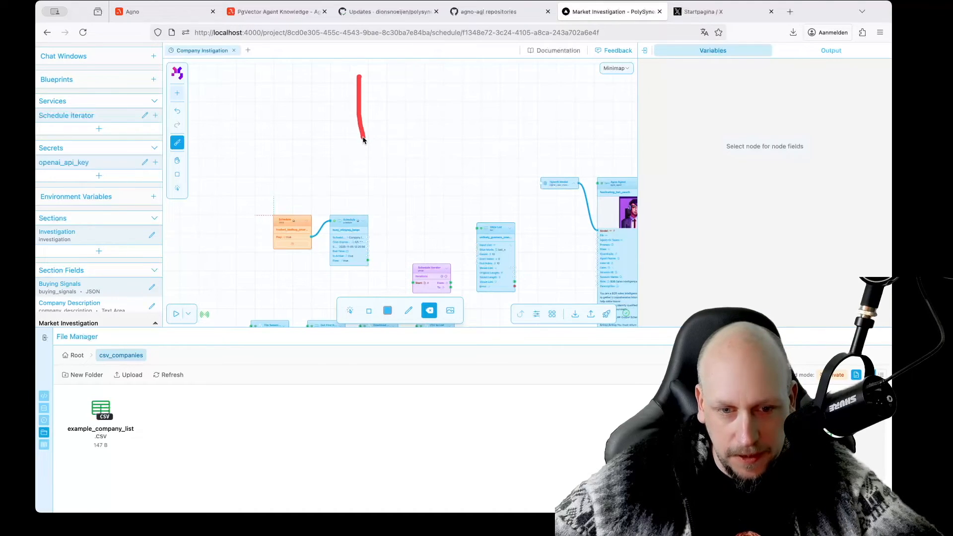
left_click_drag(436, 153, 378, 127)
key("Escape")
Step: Connect the Schedule iterator's From output to the Slice List's Start Index and its To output to End Index
mouse_move(385, 191)
left_mouse_down()
mouse_move(384, 142)
mouse_move(374, 200)
mouse_move(376, 170)
left_mouse_up()
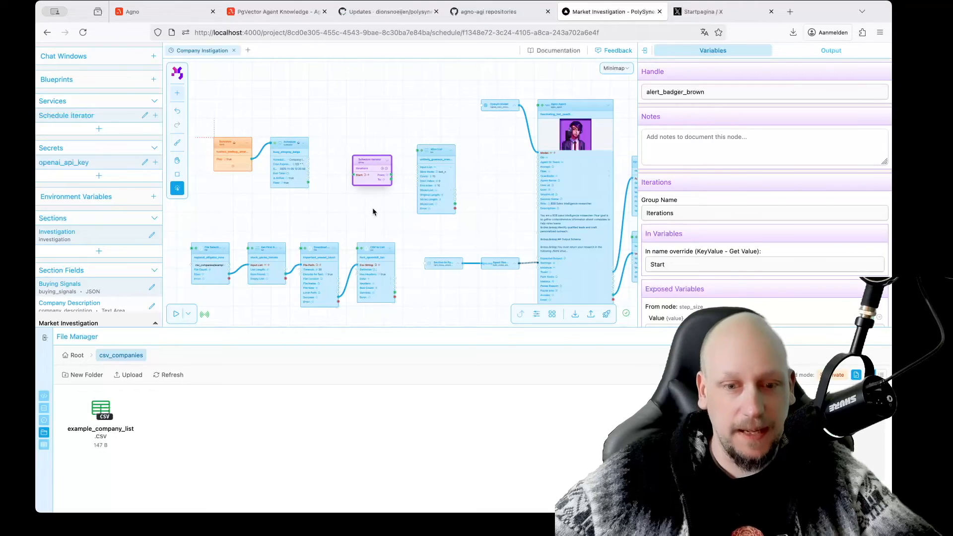
scroll(372, 209, "up", 5)
left_click_drag(372, 209, 326, 277)
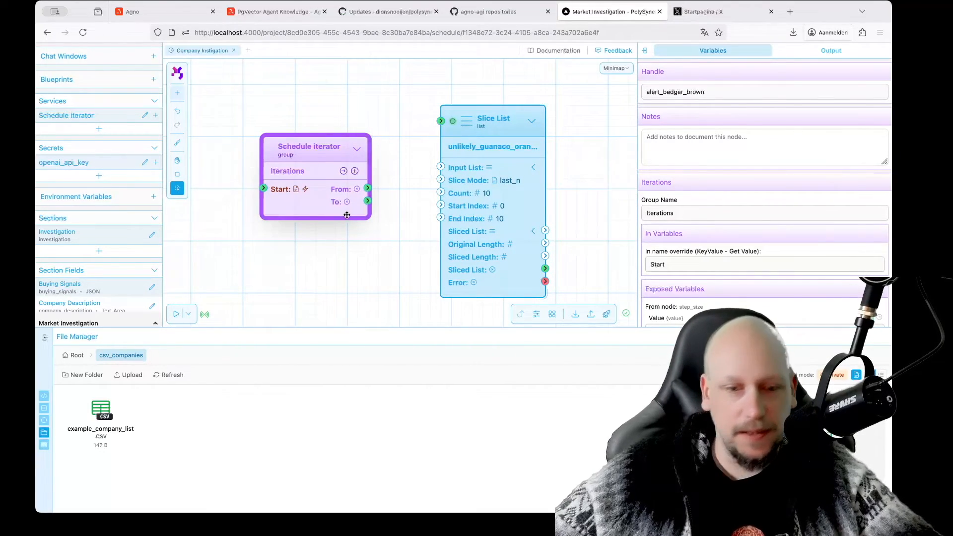
left_click_drag(368, 188, 441, 205)
left_click_drag(367, 188, 440, 205)
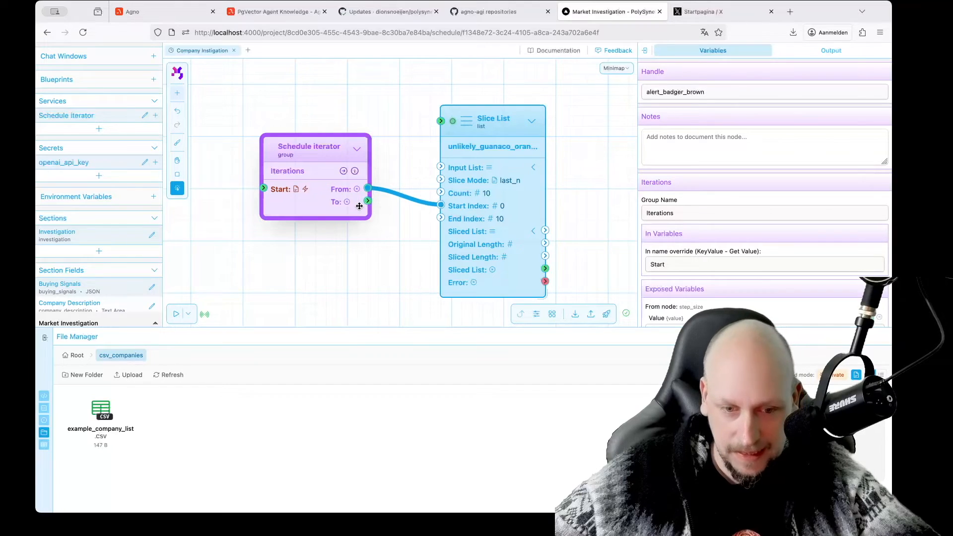
left_click_drag(366, 203, 440, 218)
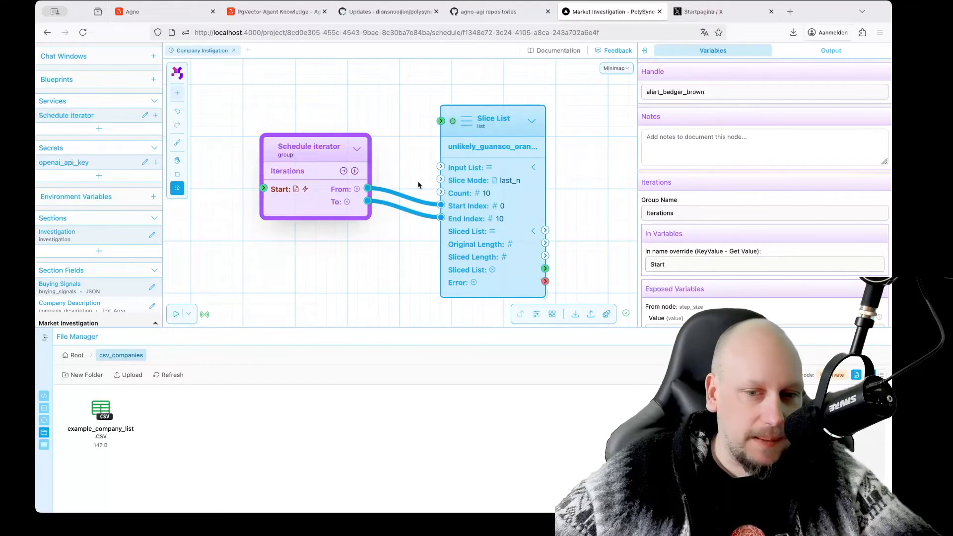
Step: Move the Slice List node slightly up and bring the Schedule iterator closer to it
scroll(418, 180, "down", 3)
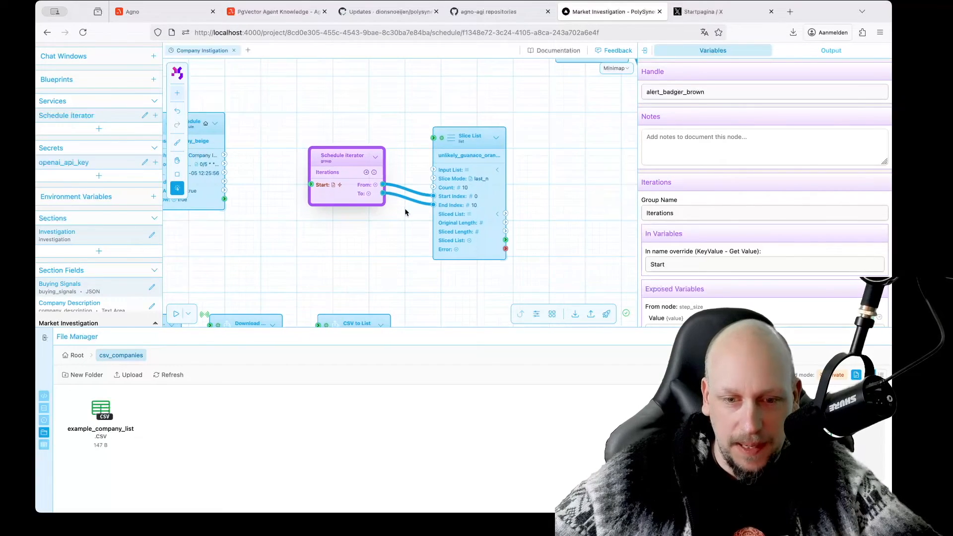
left_click_drag(476, 213, 490, 199)
left_click_drag(358, 192, 390, 193)
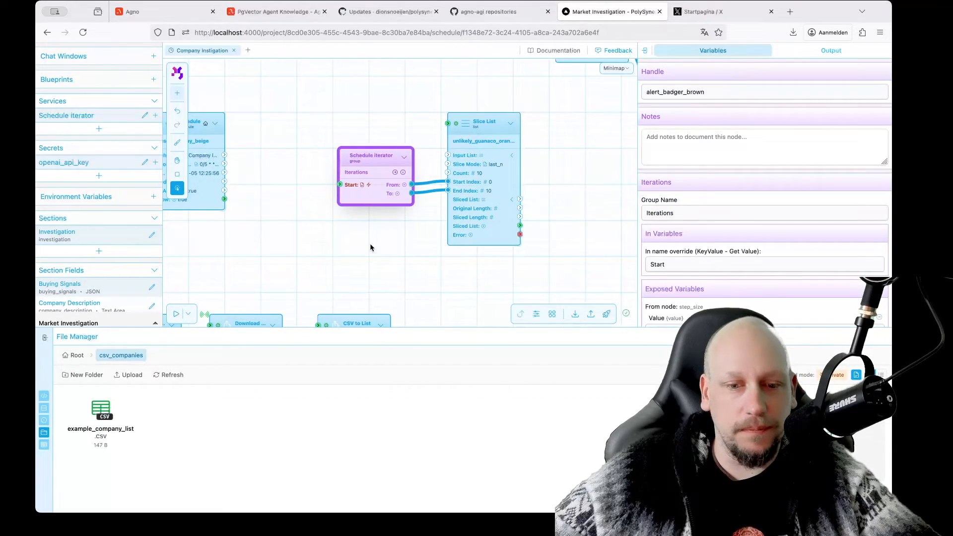
left_click(370, 246)
Step: Shift the File Selection, Get First Item, Download and CSV to List nodes slightly upward and combine them into one group
scroll(454, 172, "up", 3)
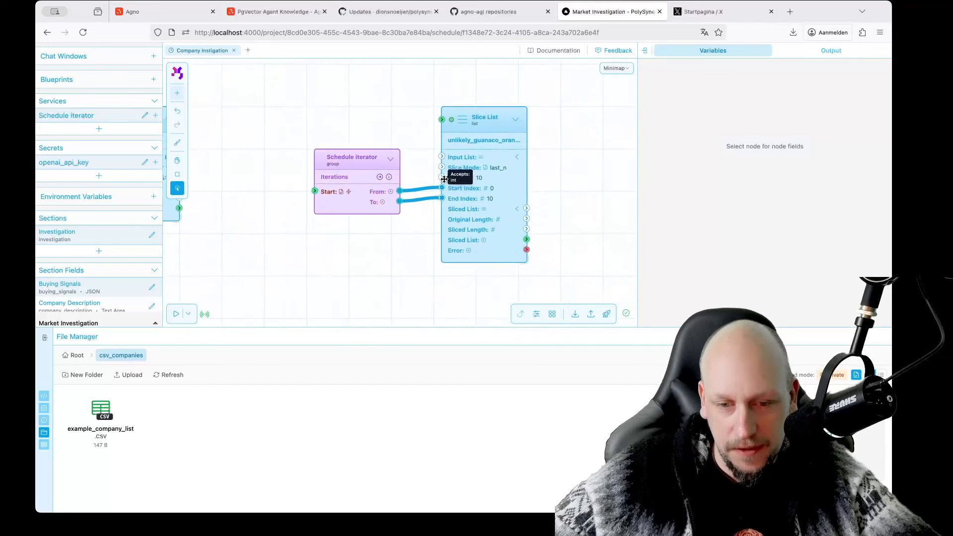
scroll(410, 244, "down", 2)
left_click_drag(391, 261, 428, 219)
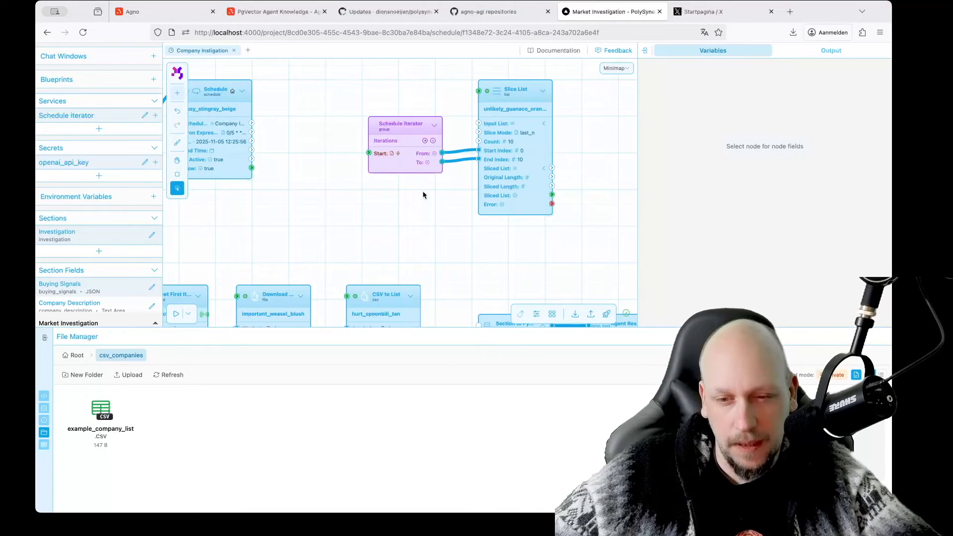
scroll(417, 199, "down", 2)
left_click_drag(412, 201, 467, 169)
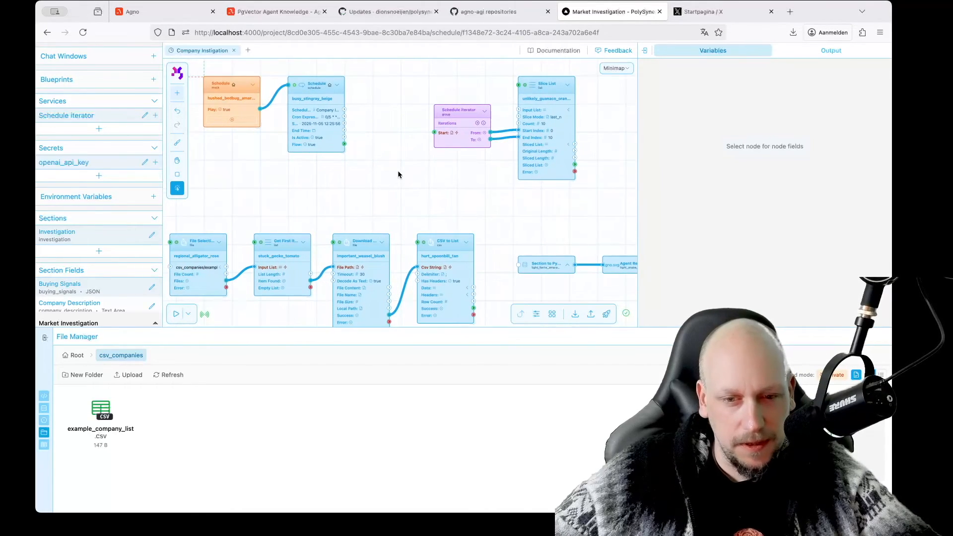
scroll(397, 171, "down", 1)
left_click(431, 262)
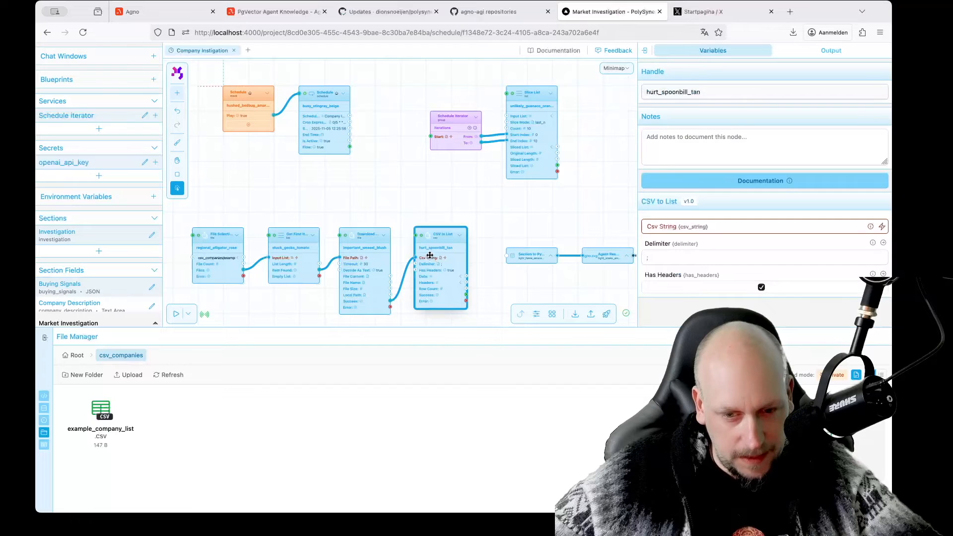
left_click(351, 268, "super")
left_click(283, 265, "super")
left_click(213, 264, "super")
left_click_drag(437, 252, 432, 231)
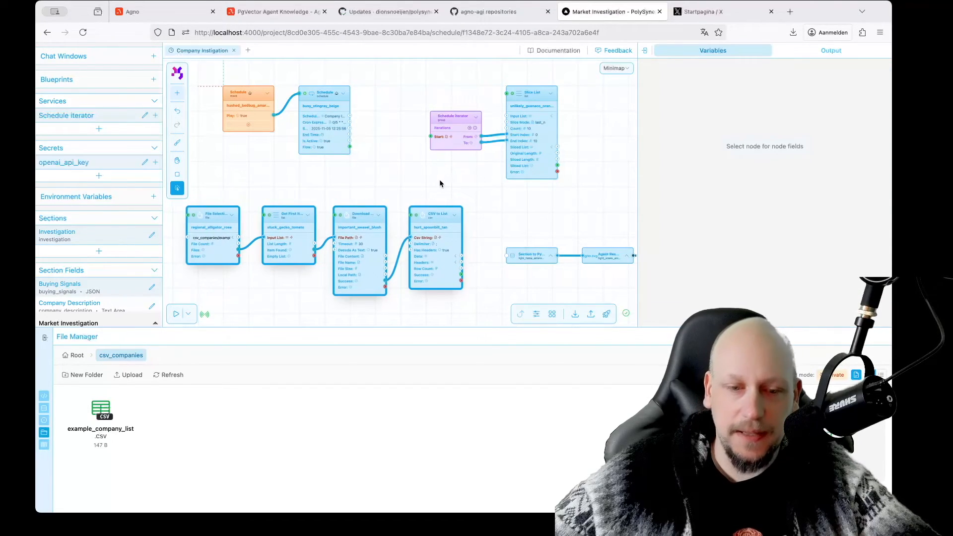
key("super+g")
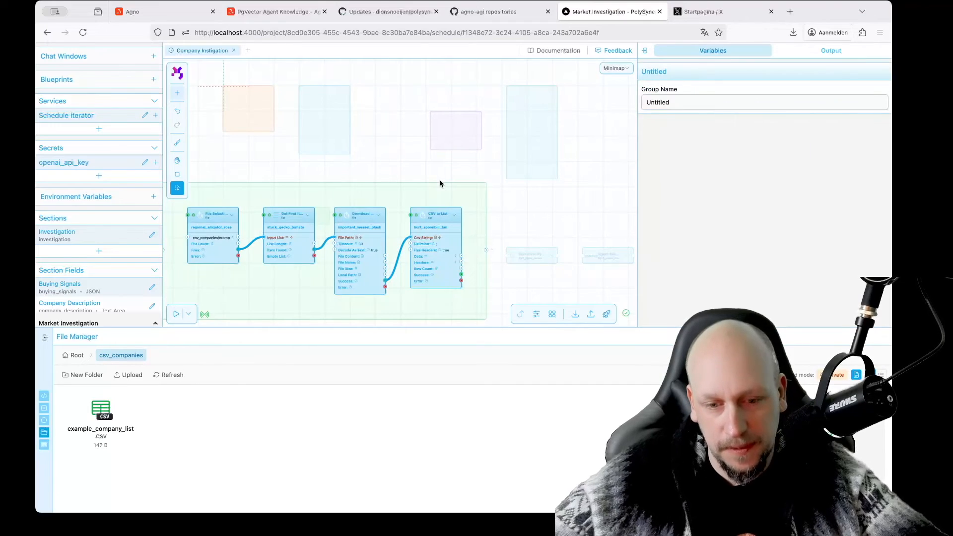
Step: Expose File Selection as the group's input and CSV to List's Success as its output, and collapse the group
left_click_drag(441, 195, 499, 112)
scroll(302, 201, "up", 3)
left_click_drag(302, 201, 378, 258)
left_click(339, 138)
left_click_drag(439, 248, 314, 264)
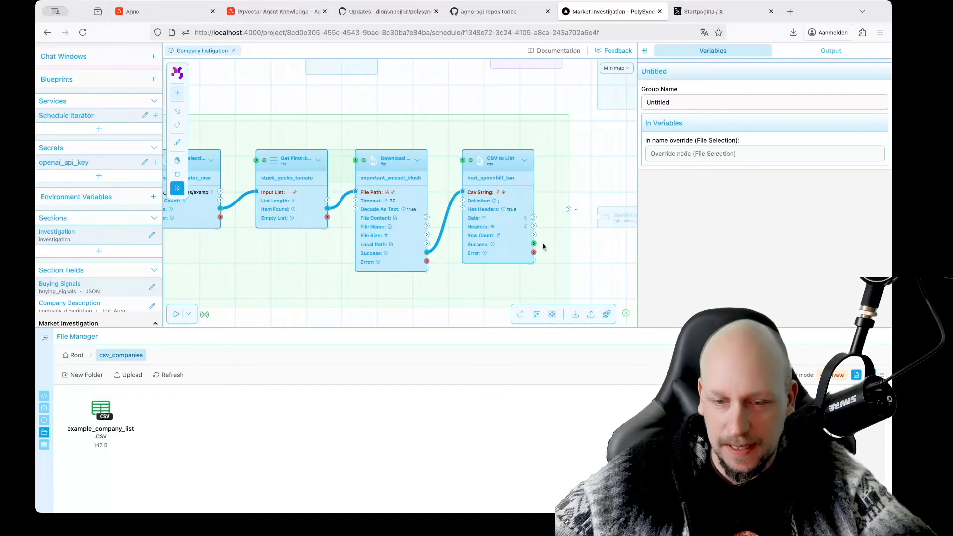
left_click_drag(533, 243, 569, 211)
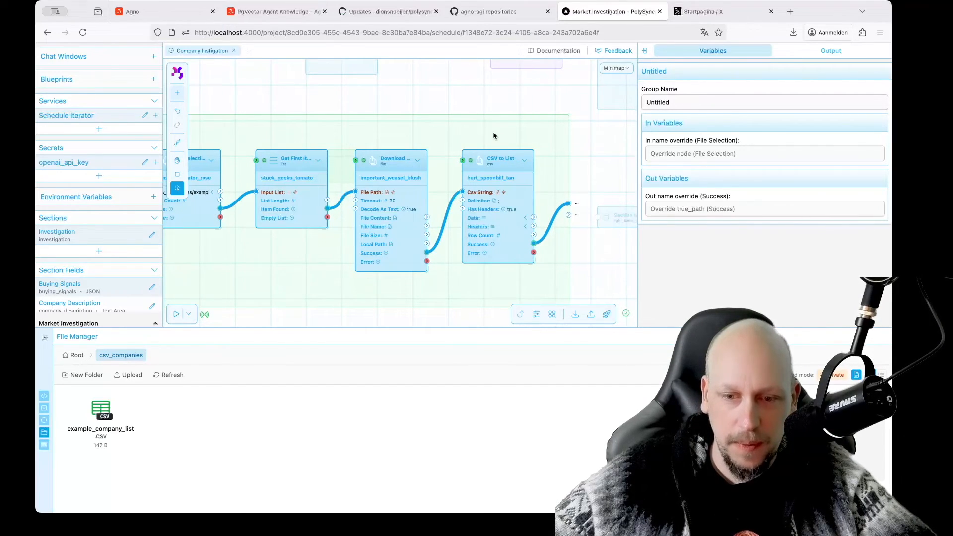
double_click(494, 133)
Step: Shift the Schedule iterator and Slice List away from the Schedule node and place the untitled group in the gap
left_click_drag(524, 151, 420, 260)
scroll(438, 262, "down", 3)
left_click(434, 206)
left_click(482, 204, "shift")
left_click_drag(482, 205, 512, 205)
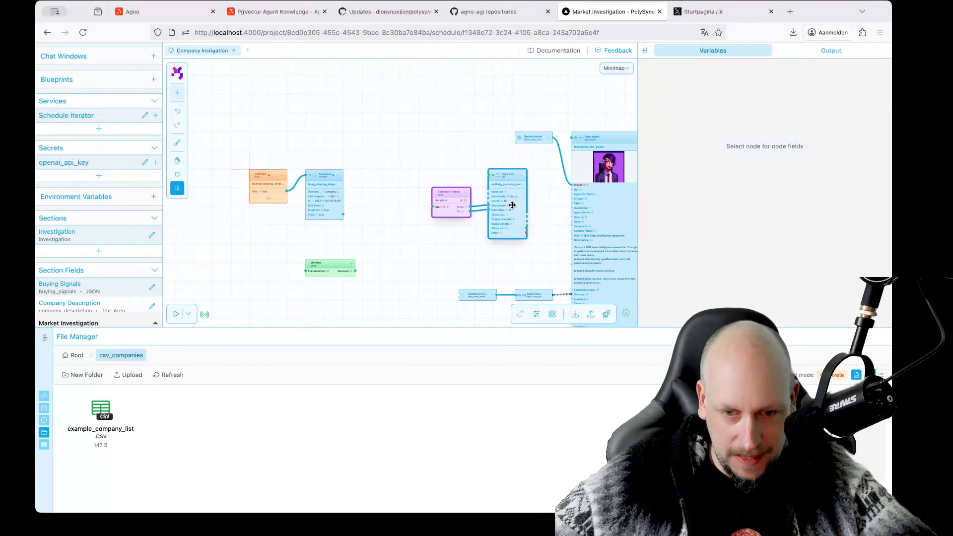
left_click_drag(334, 268, 390, 200)
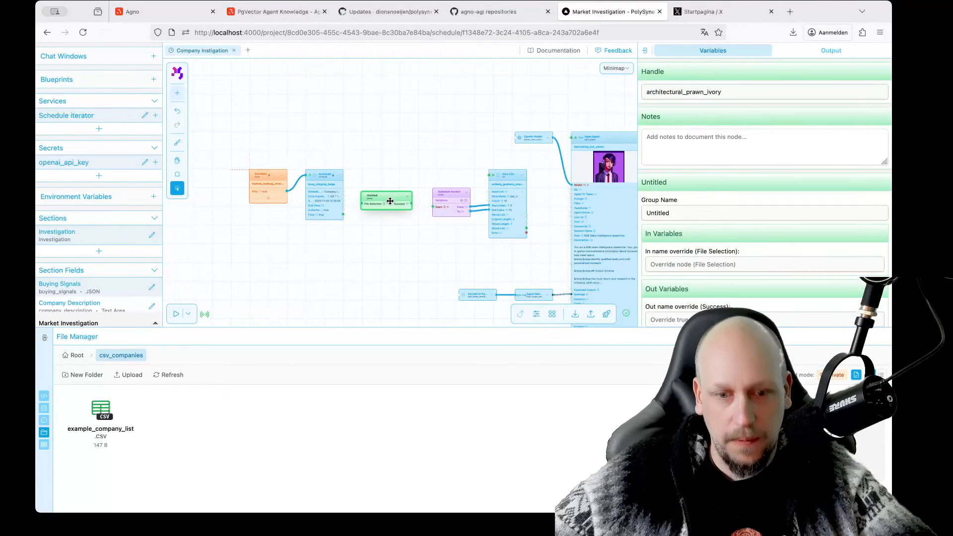
Step: Connect the Schedule node's Flow output to the untitled group's File Selection input and rename the group Select File
scroll(389, 239, "up", 3)
left_click_drag(302, 192, 337, 173)
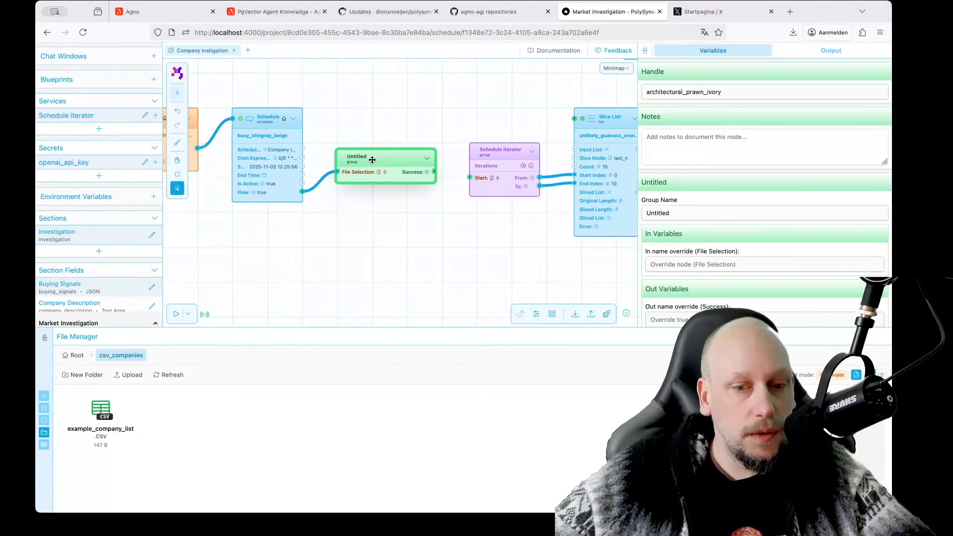
double_click(685, 213)
type("Select File")
Step: Connect the Select File group's Success output to the Schedule iterator's Start input
left_click_drag(491, 243, 321, 246)
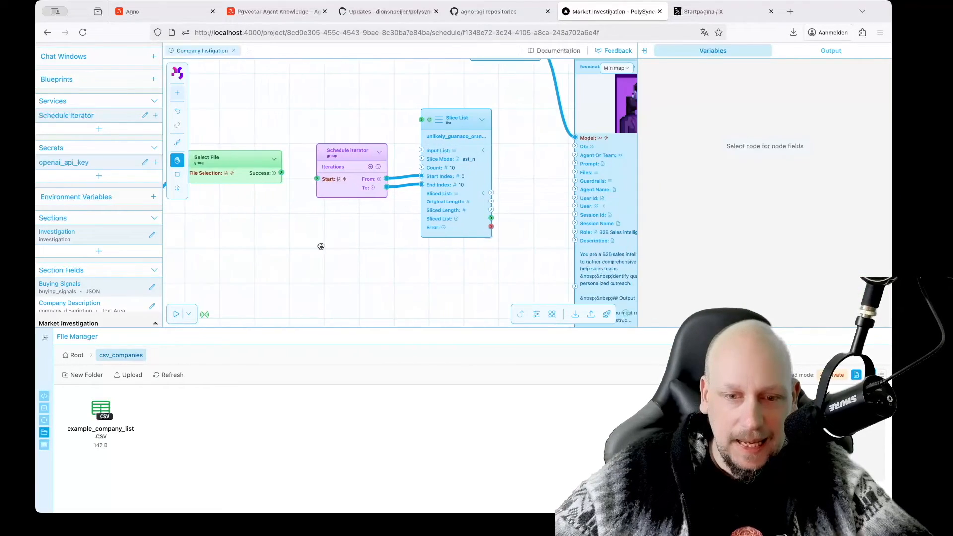
left_click_drag(272, 173, 310, 178)
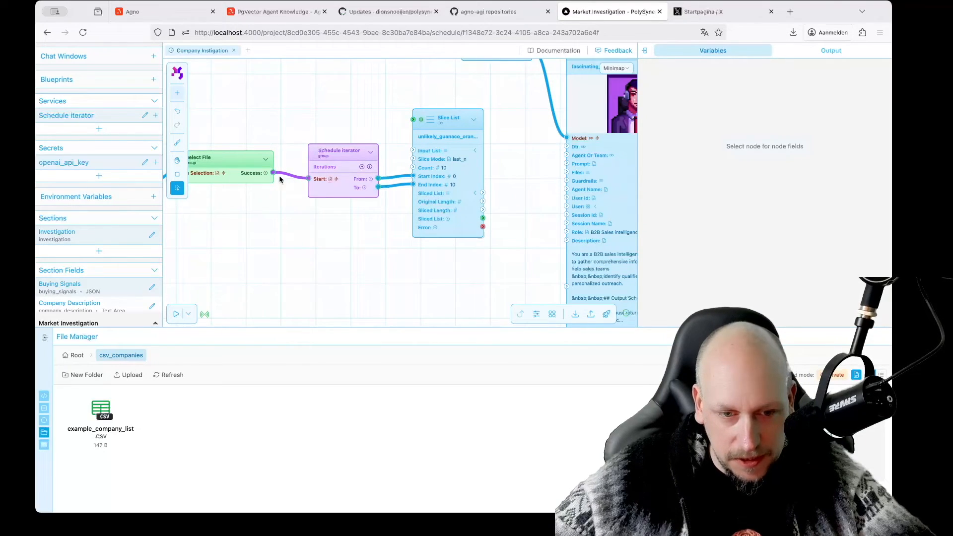
left_click_drag(343, 170, 346, 169)
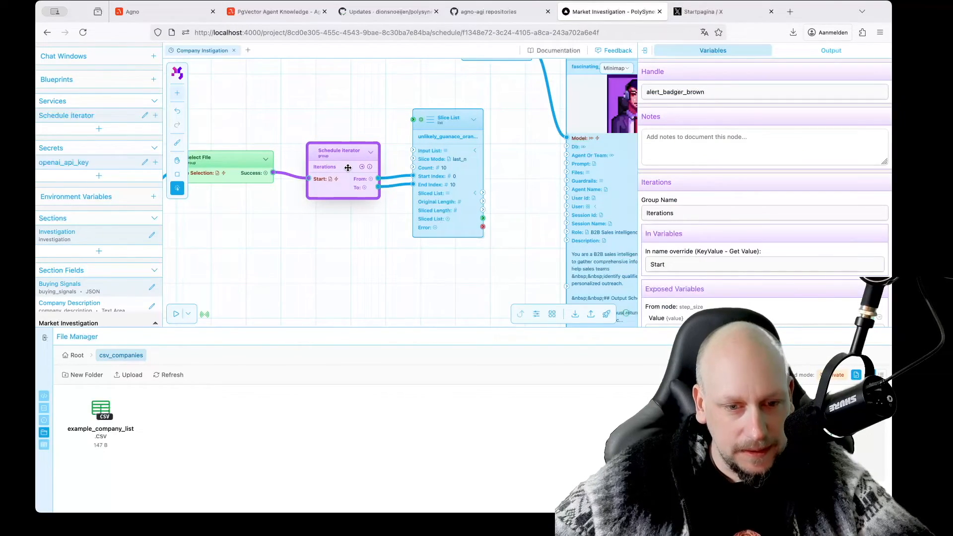
left_click(312, 230)
key("space")
mouse_move(294, 225)
left_mouse_down()
mouse_move(315, 226)
mouse_move(289, 241)
left_mouse_up()
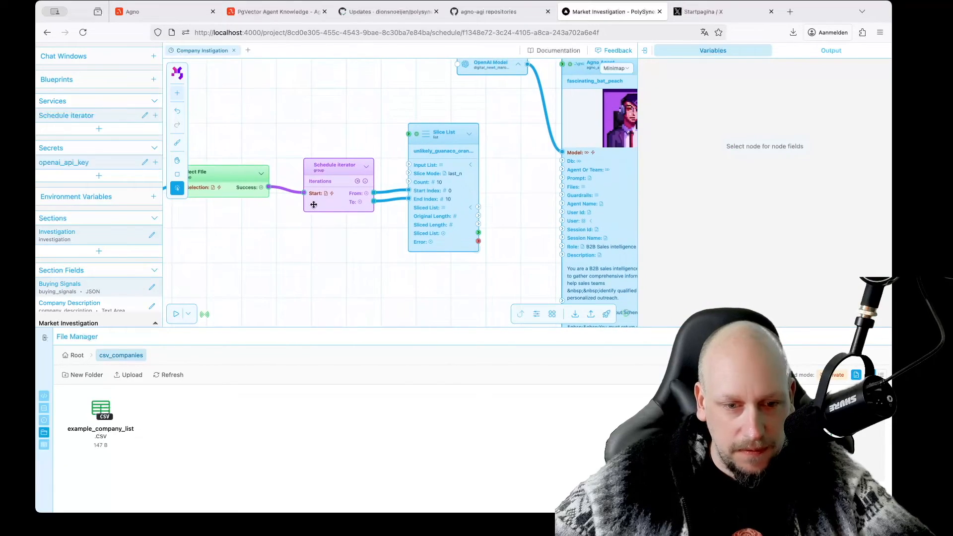
Step: Route the Select File group's Success output through a small connector node into Slice List's Input List, and reposition Slice List
left_click_drag(431, 200, 432, 180)
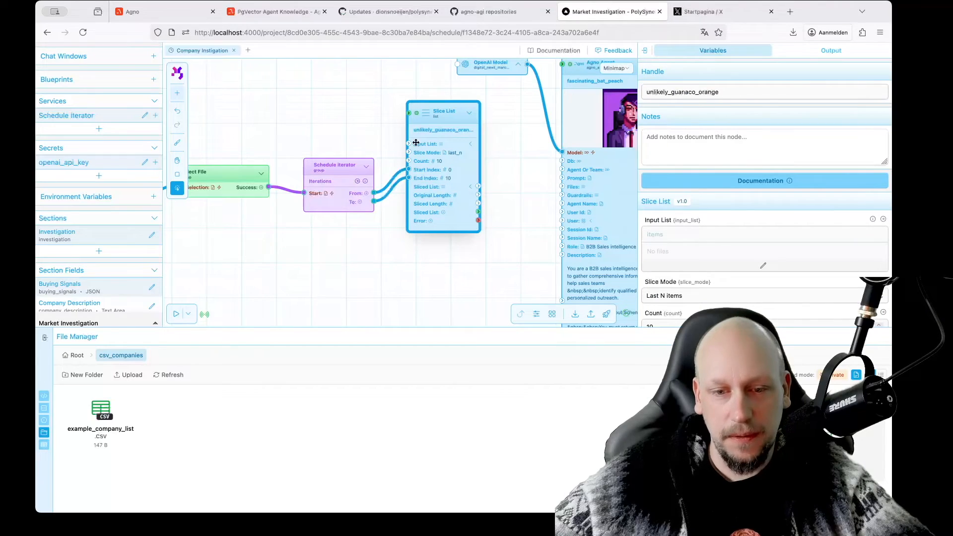
left_click(231, 174)
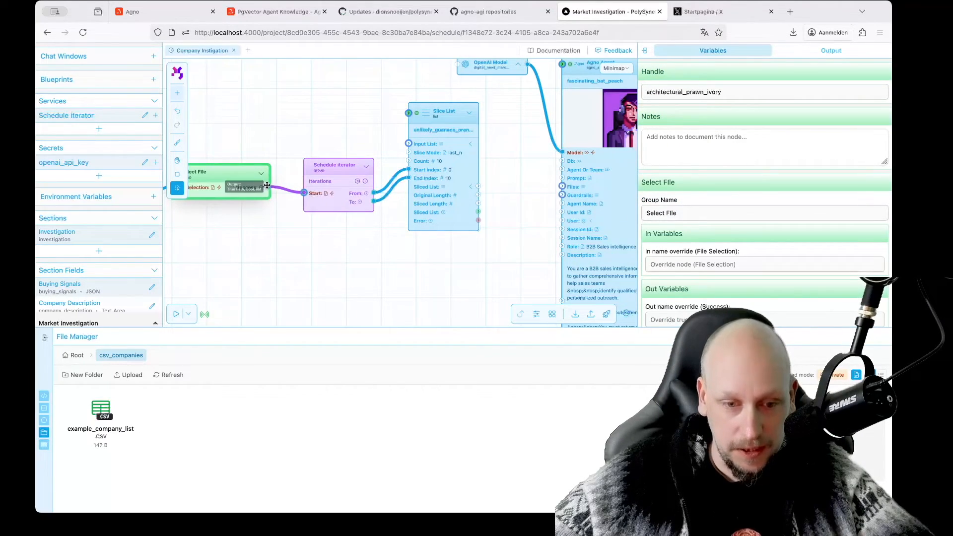
left_click_drag(267, 185, 365, 122)
left_click(437, 130)
left_click(393, 113)
left_click(393, 105)
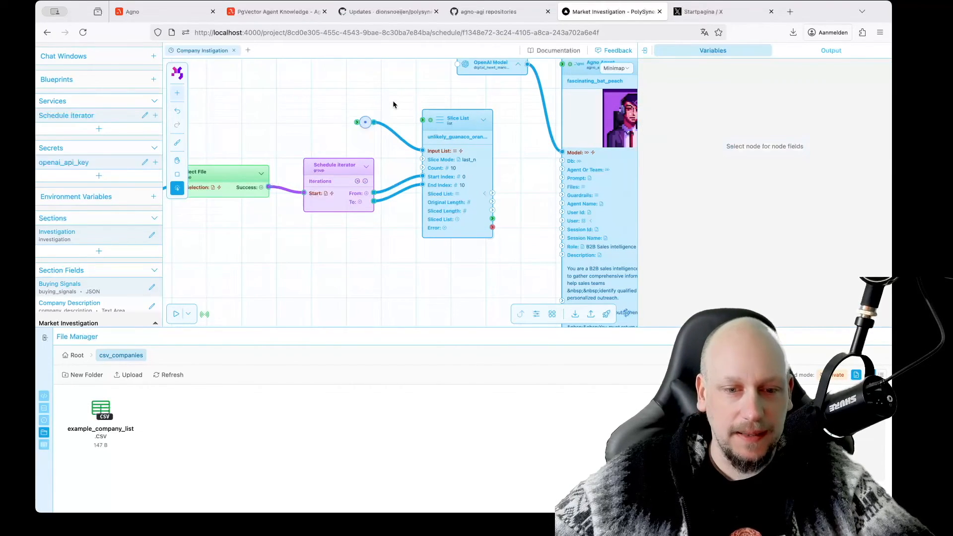
Step: Select the Agno Agent, its model and section nodes, and the downstream nodes, and shift them away from Slice List to open a gap
scroll(393, 105, "down", 5)
left_click_drag(400, 157, 373, 185)
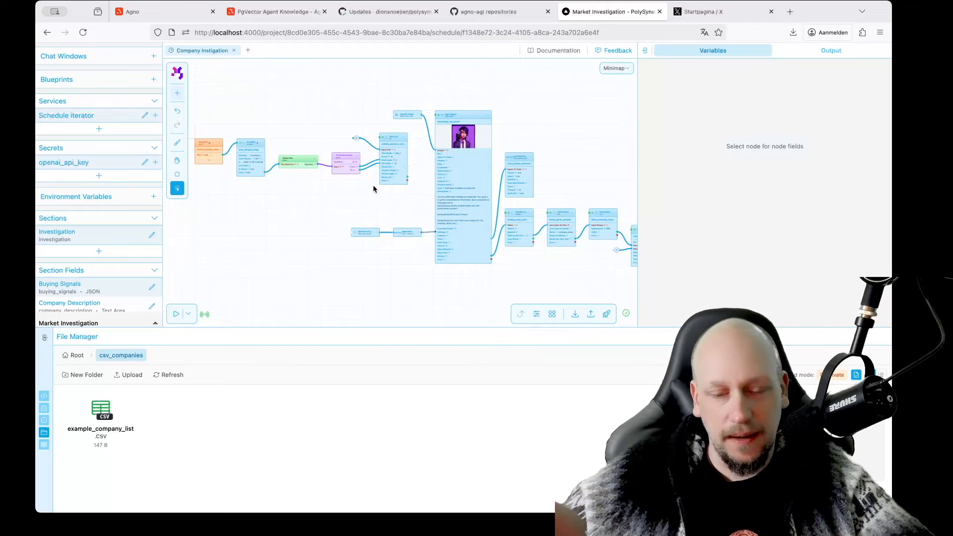
scroll(396, 213, "up", 2)
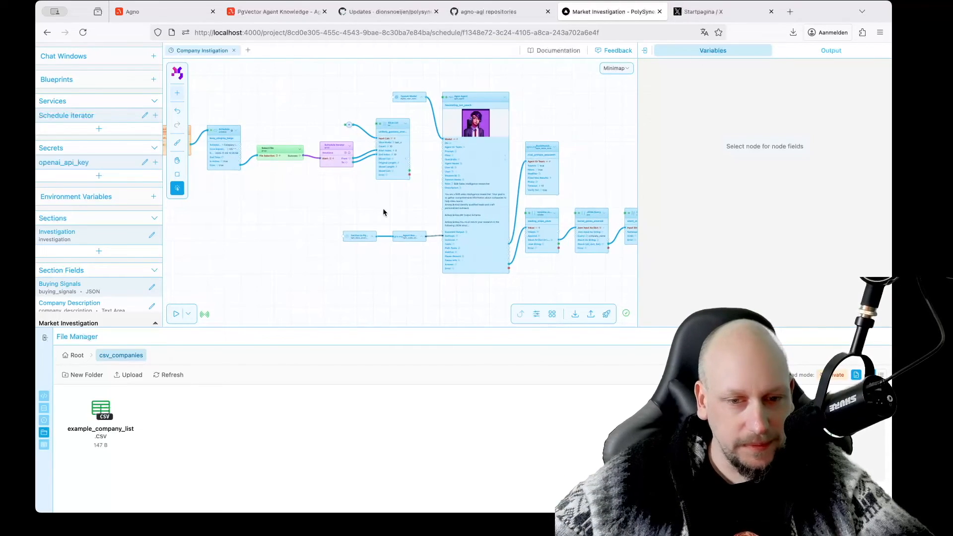
left_click(346, 167)
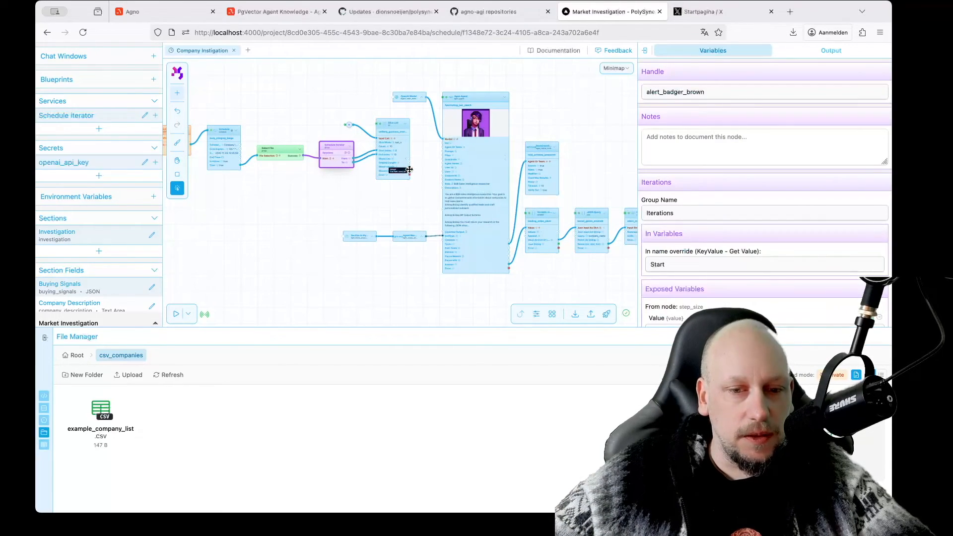
left_click_drag(422, 169, 363, 173)
scroll(362, 174, "up", 3)
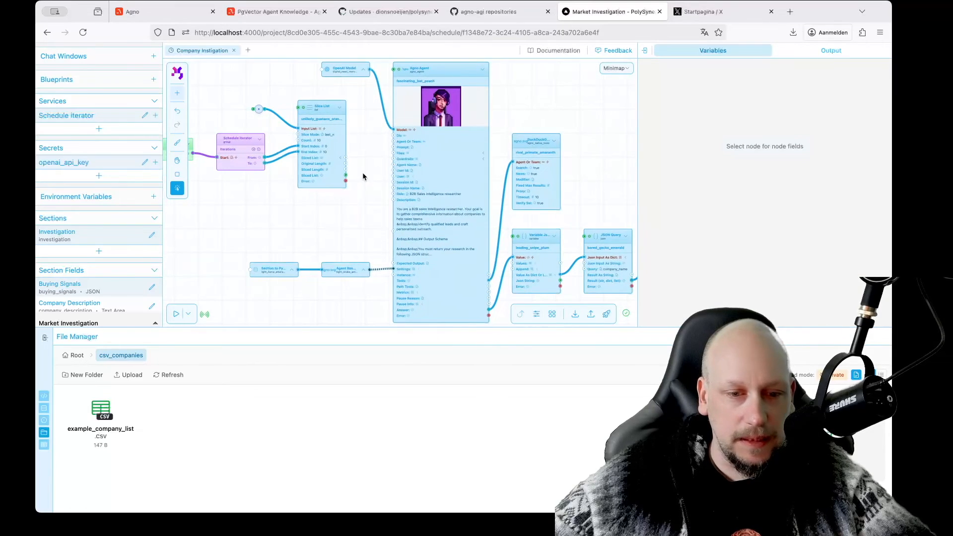
scroll(363, 173, "down", 4)
left_click(357, 112)
left_click(401, 135, "shift")
left_click(346, 233, "shift")
left_click(308, 234, "shift")
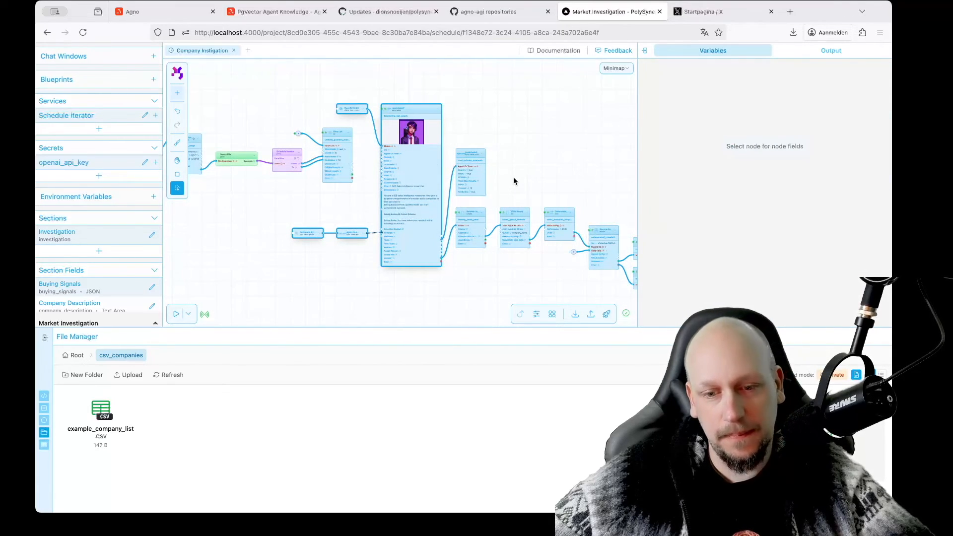
scroll(513, 177, "down", 2)
left_click(514, 211, "shift")
left_click(553, 211, "shift")
left_click(576, 221, "shift")
left_click(608, 229, "shift")
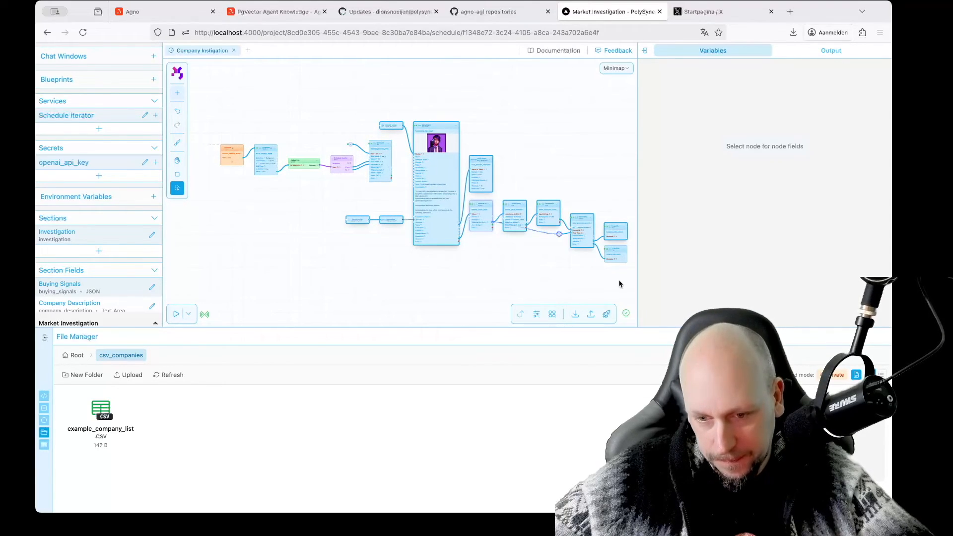
left_click_drag(447, 193, 522, 192)
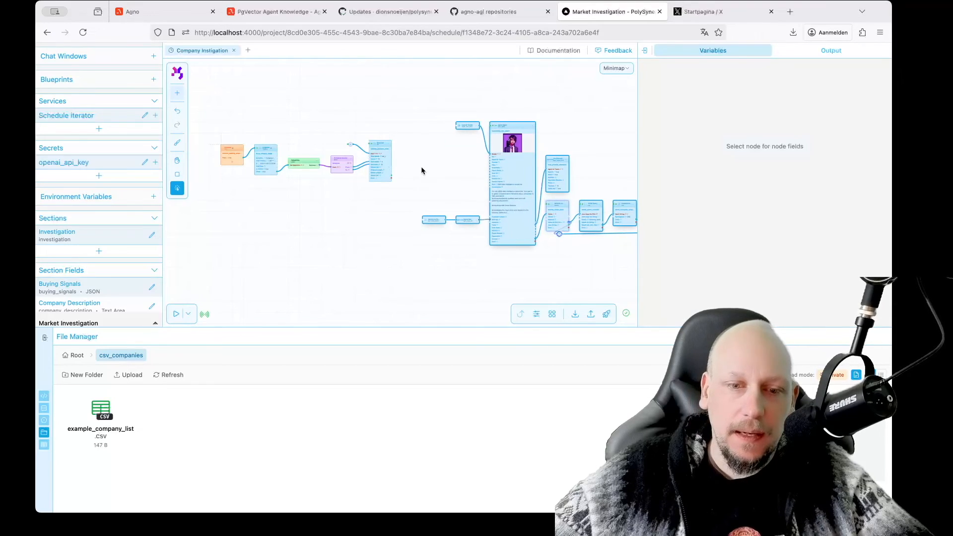
Step: Search the node library for loop and add a List Loop node in the gap after Slice List
left_click(422, 167)
scroll(422, 168, "up", 3)
double_click(421, 167)
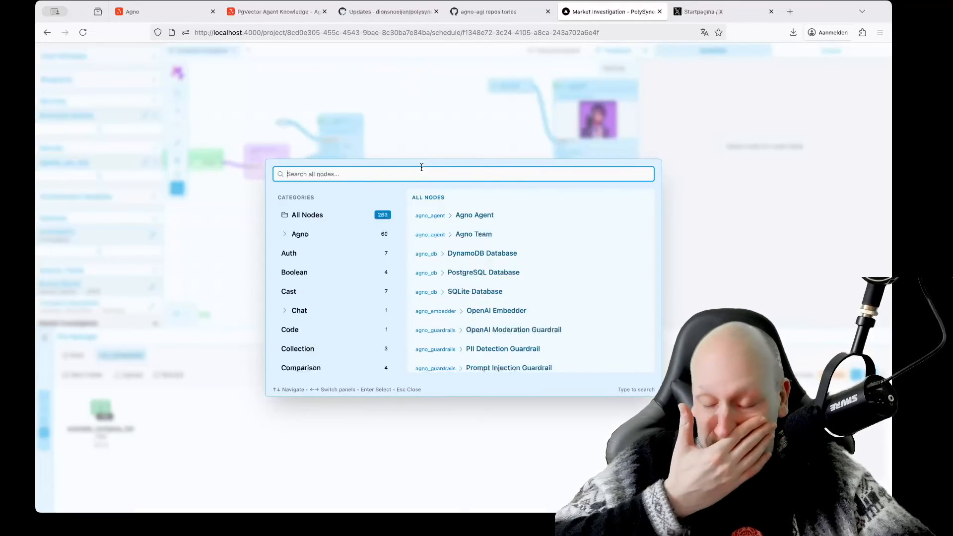
type("loop")
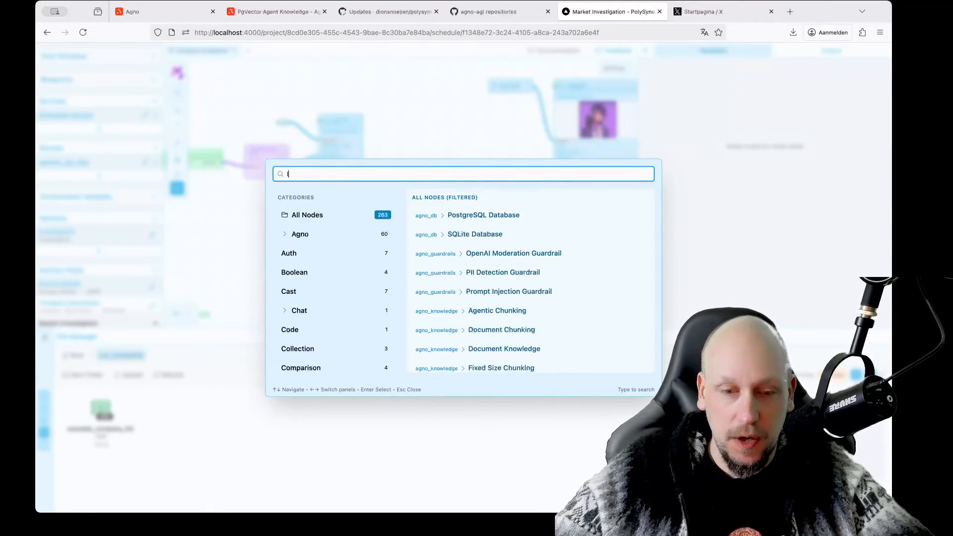
key("Down")
key("Down")
key("Down")
key("Return")
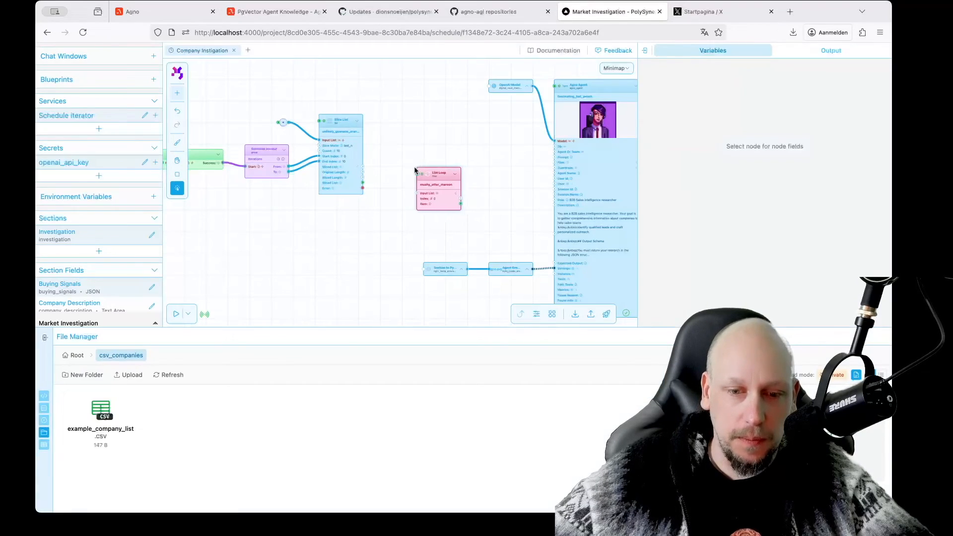
Step: Connect Slice List's Sliced List success output to List Loop's Input List and move List Loop closer to Slice List
left_click(389, 146)
scroll(384, 206, "up", 5)
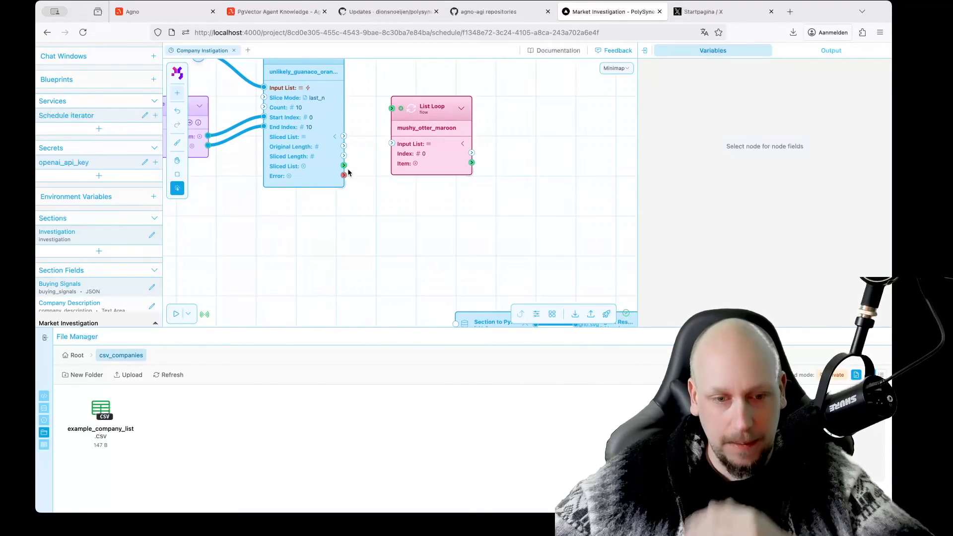
left_click_drag(372, 149, 391, 143)
left_click_drag(445, 158, 429, 166)
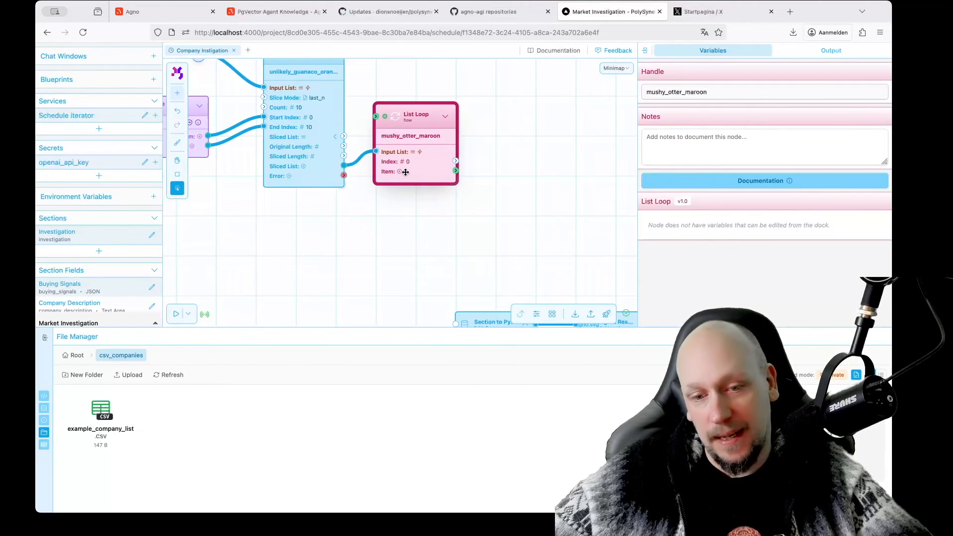
left_click(514, 200)
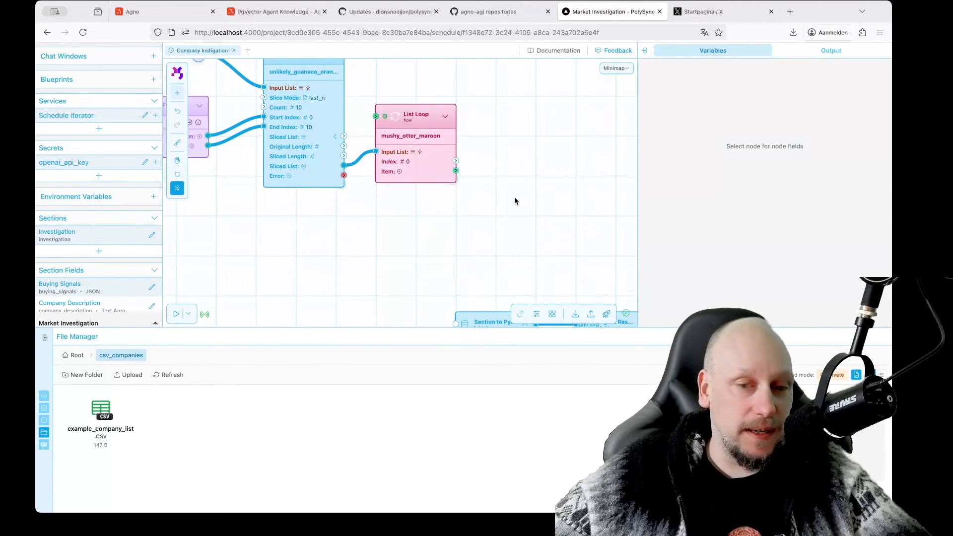
Step: Search the node library for vari and place a Variable String node between List Loop and the Agno Agent
scroll(516, 198, "down", 5)
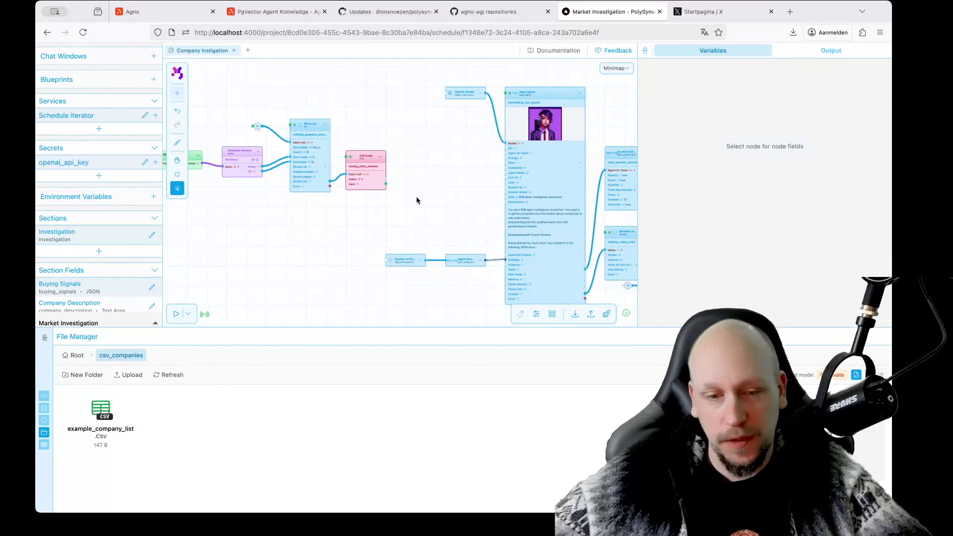
scroll(417, 199, "up", 2)
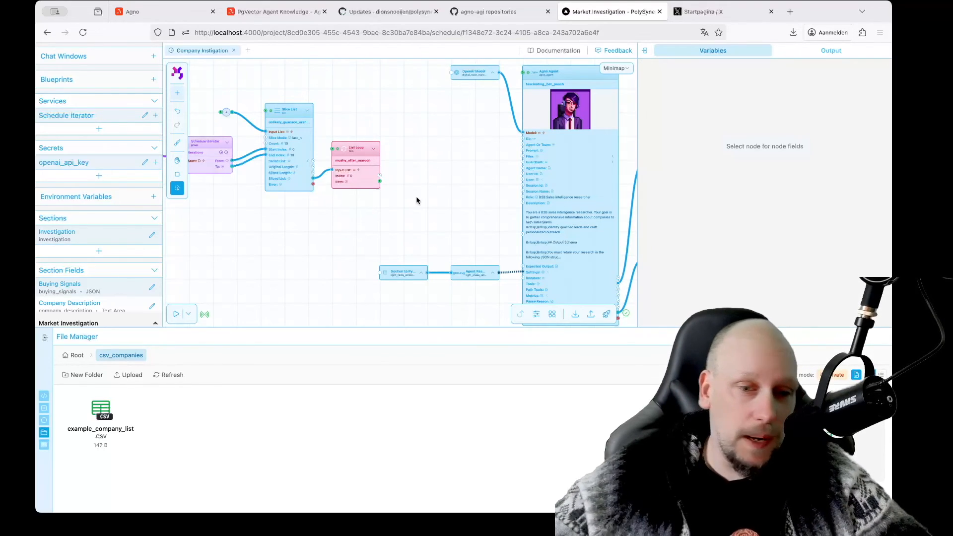
scroll(416, 200, "up", 2)
scroll(416, 200, "down", 1)
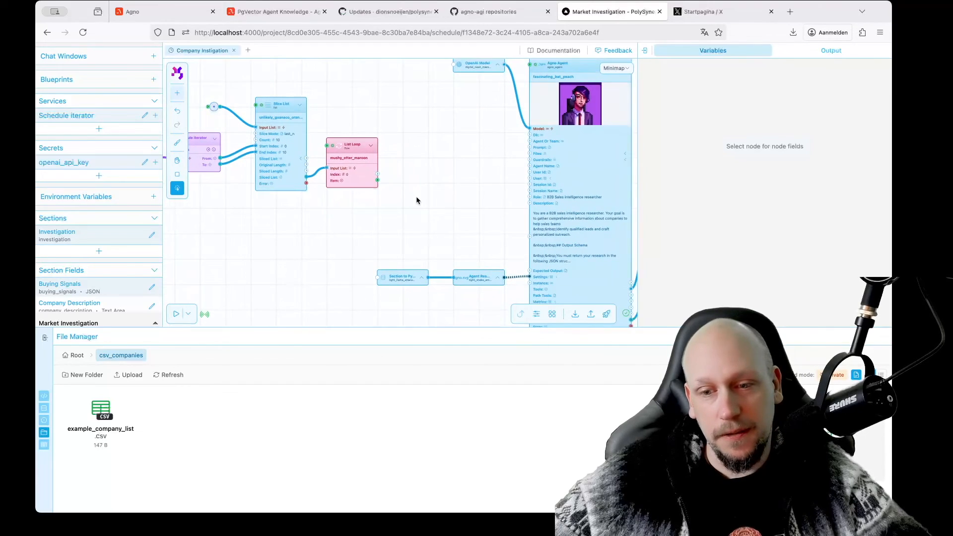
left_click_drag(417, 200, 367, 207)
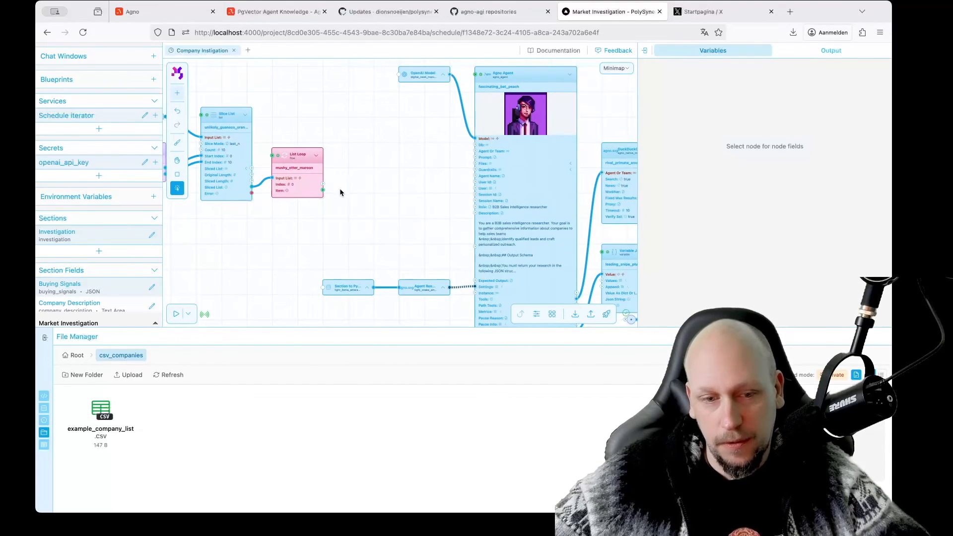
double_click(387, 195)
type("varib")
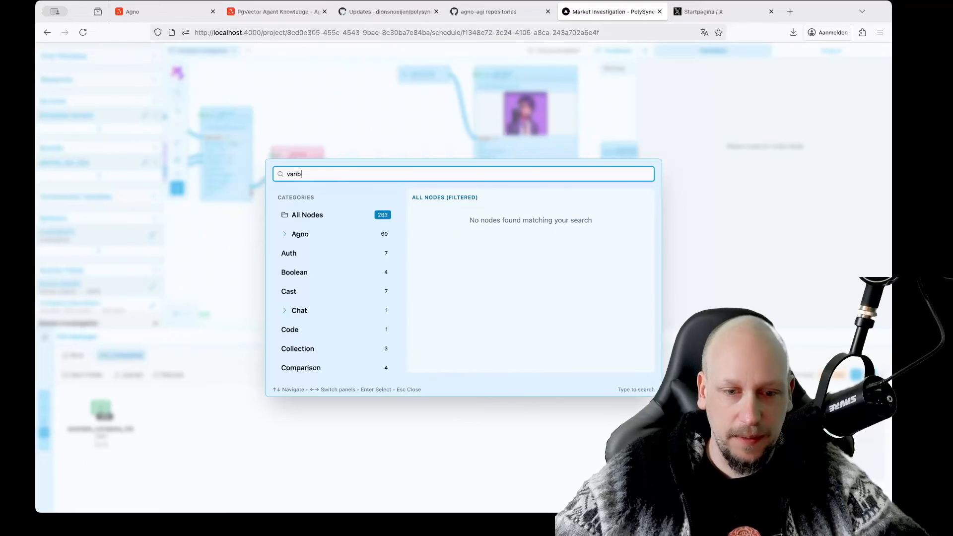
key("BackSpace")
key("Down")
key("Down")
key("Down")
key("Down")
key("Down")
key("Down")
key("Down")
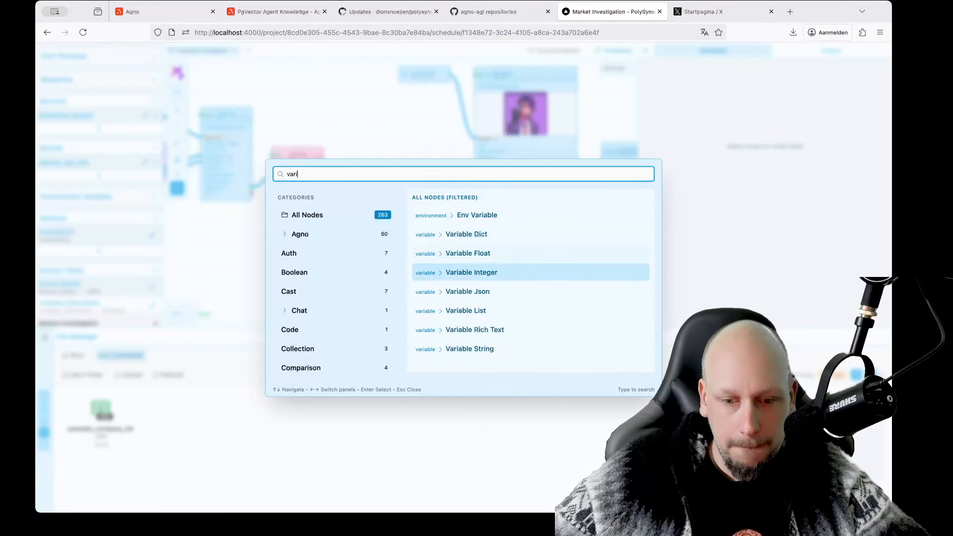
key("Down")
key("Return")
left_click_drag(389, 197, 353, 145)
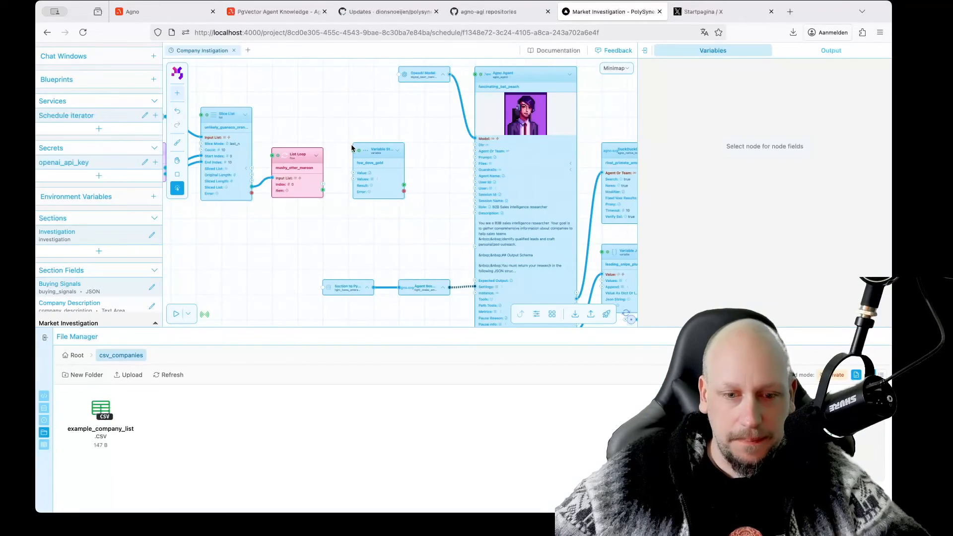
Step: Set the Variable String's value to "Do a great research on this company: {{ company }} - {{ website }}"
scroll(354, 145, "up", 3)
left_click(353, 144)
left_click(668, 229)
type("Do")
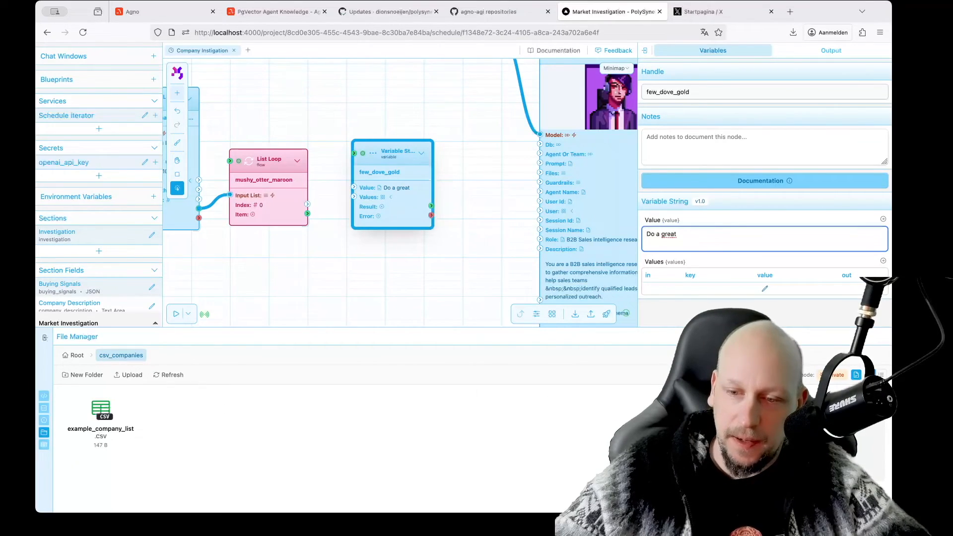
type("a great rese")
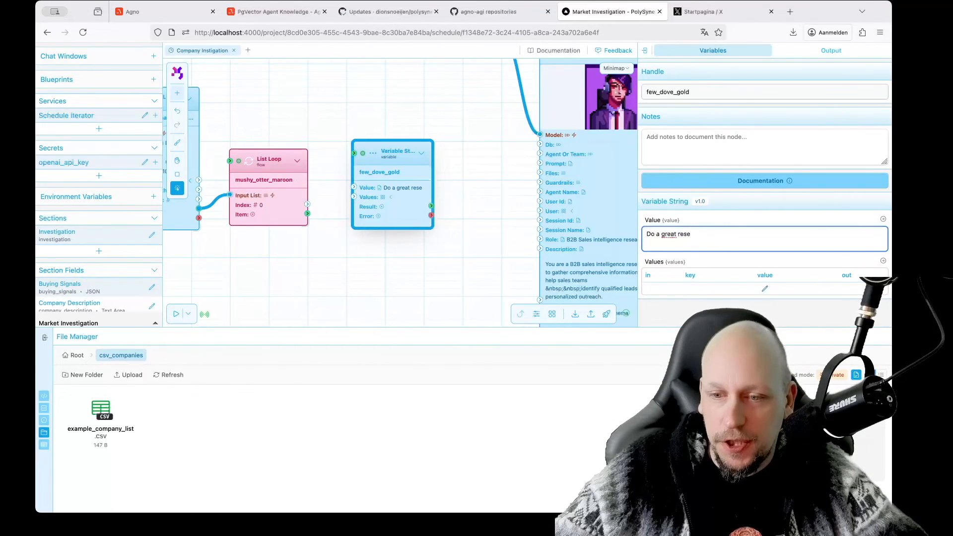
type("arch on t")
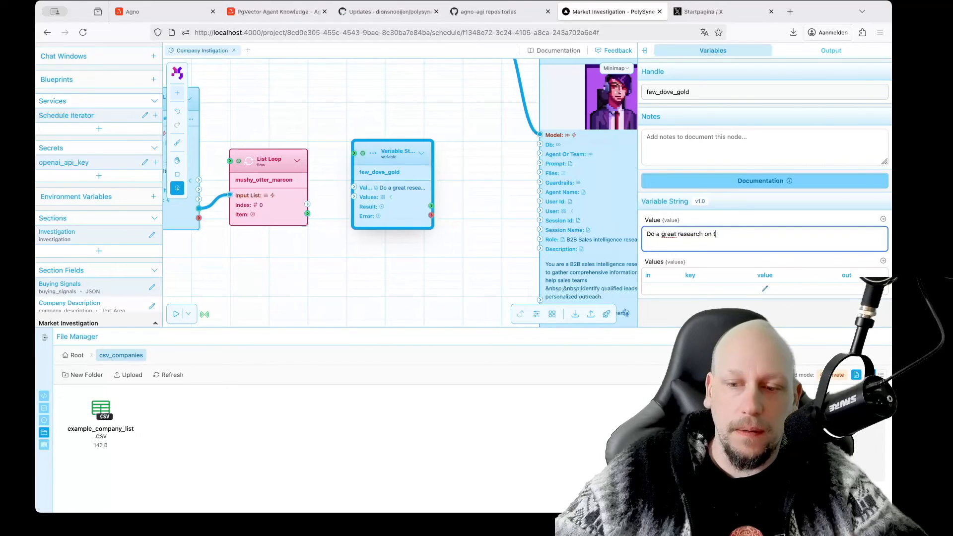
key("BackSpace")
key("BackSpace")
type("is ")
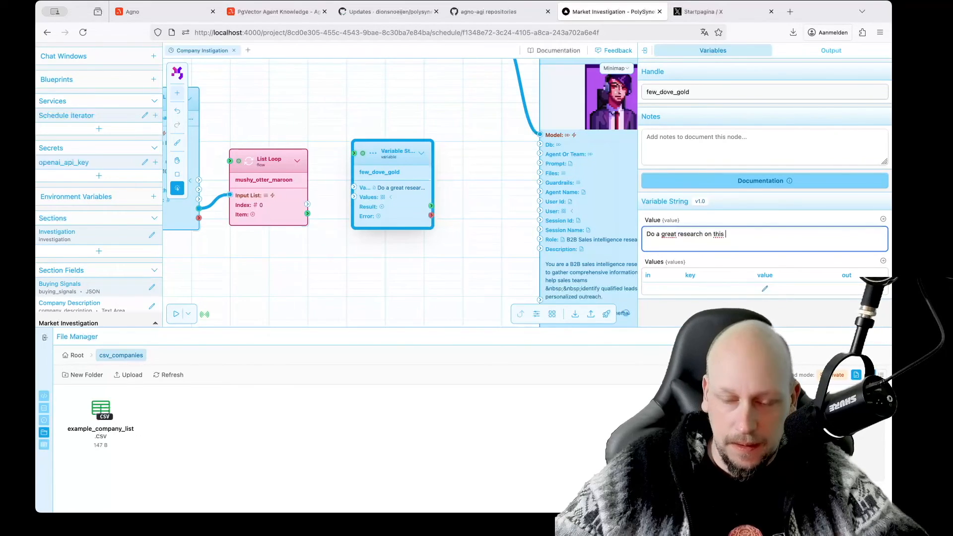
type("company")
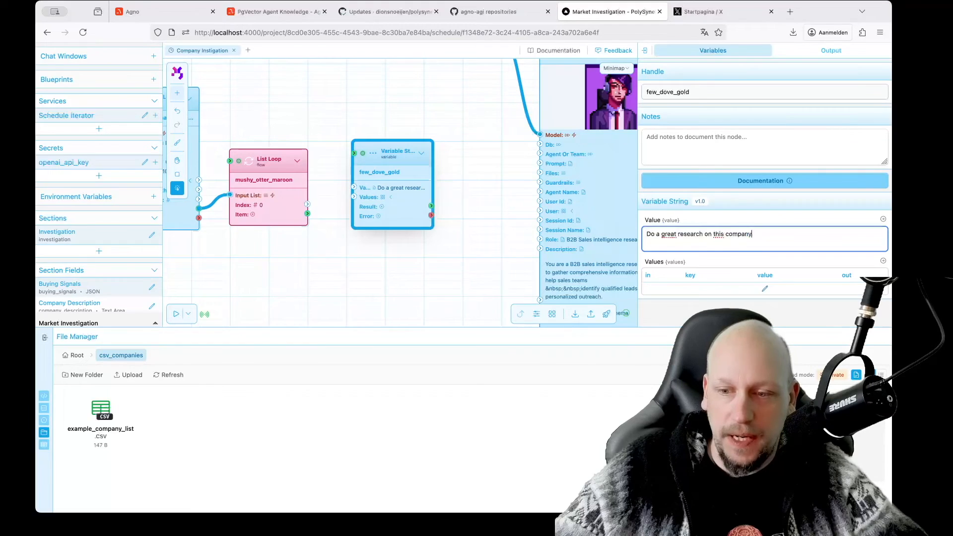
type(": {{ compan")
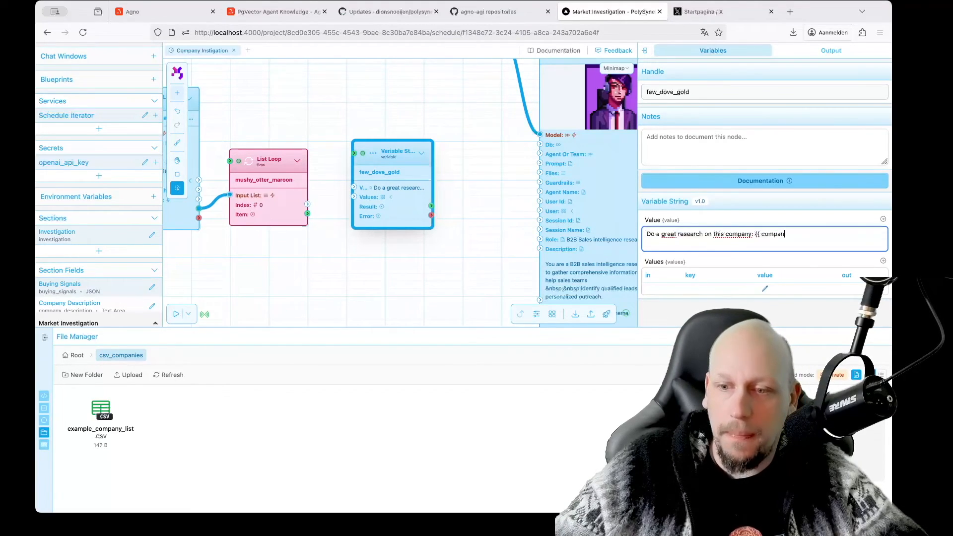
type("y }")
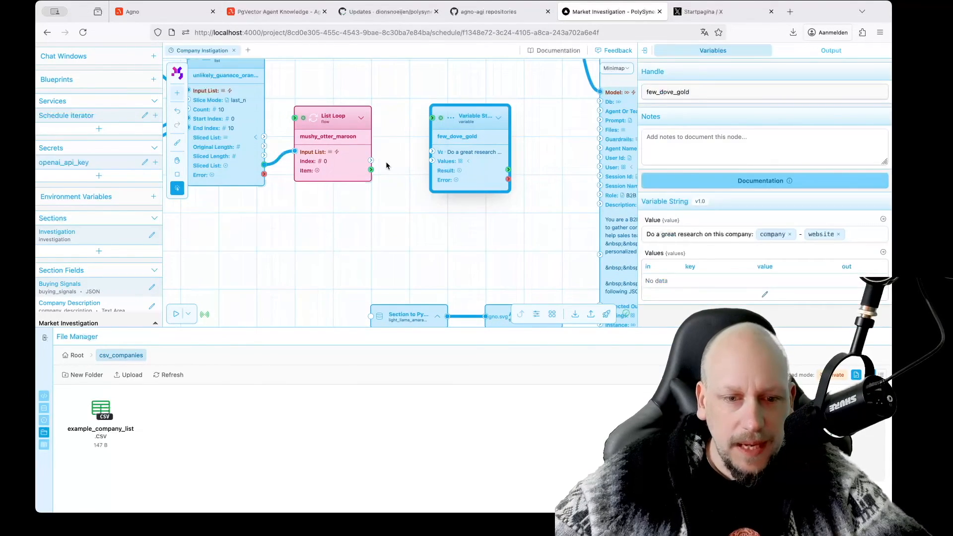
Step: Connect List Loop's Item output to the Variable String's Values input and move the Variable String node closer to the loop
scroll(386, 165, "up", 3)
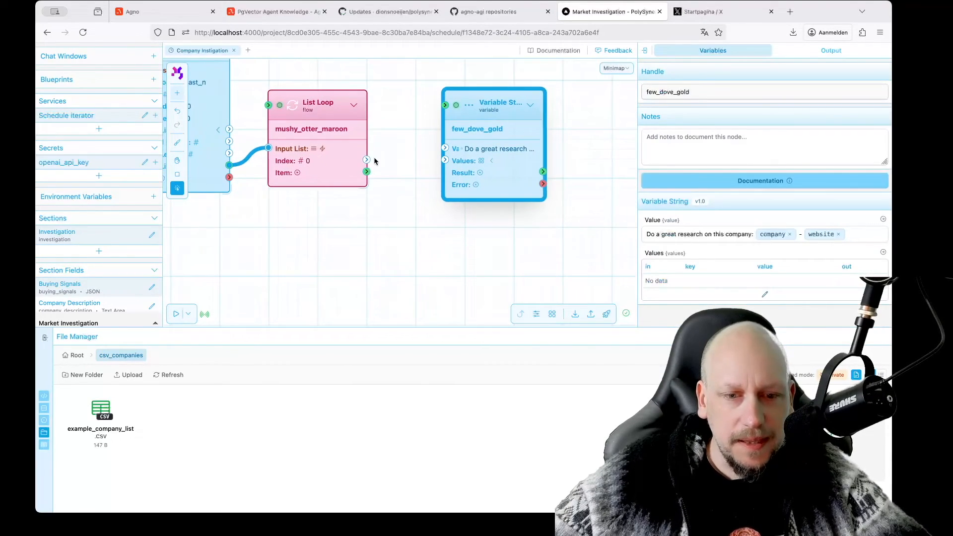
left_click_drag(366, 171, 445, 160)
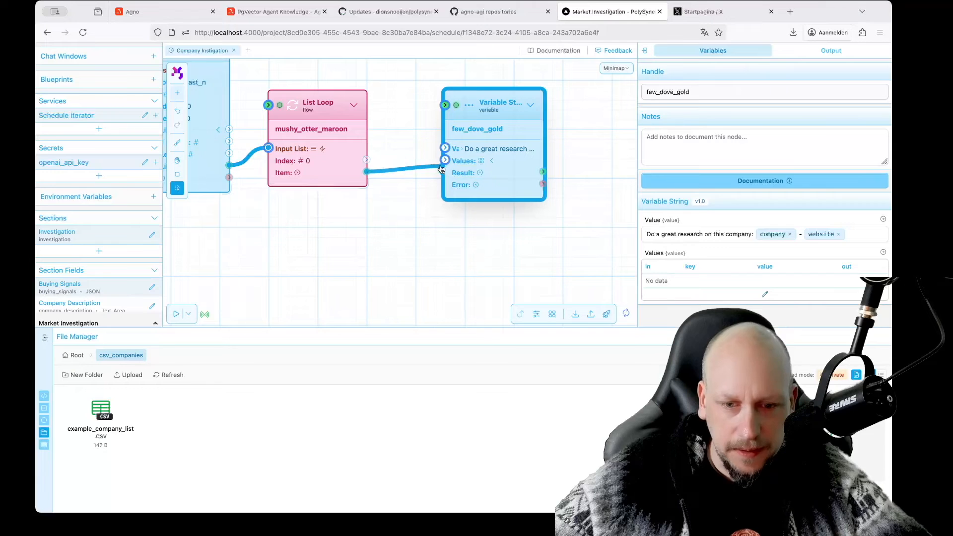
left_click_drag(524, 180, 503, 180)
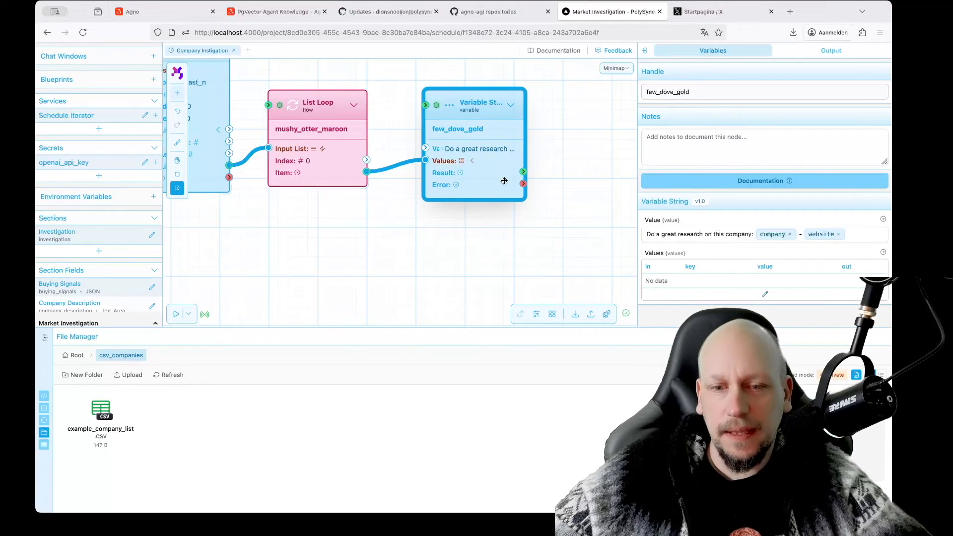
Step: Rename the company placeholder in the Variable String's value to company_name, keeping the website placeholder after it
left_click(772, 235)
double_click(772, 234)
type("company")
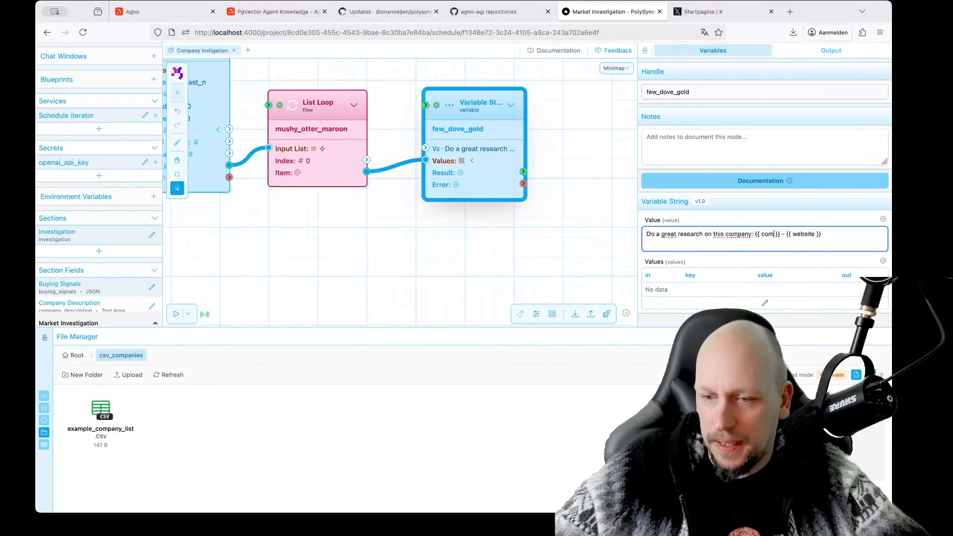
type("_name")
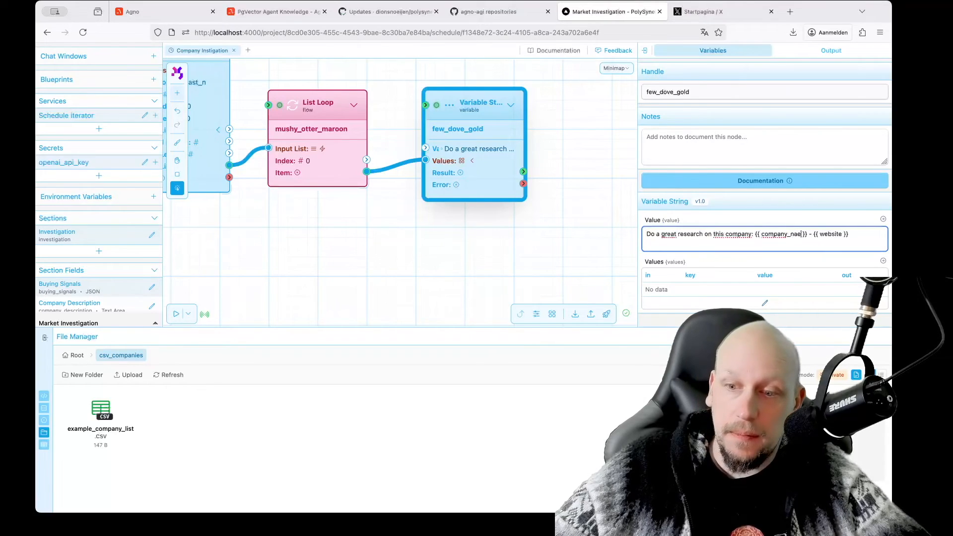
left_click(500, 247)
scroll(499, 246, "down", 4)
left_click_drag(456, 259, 427, 265)
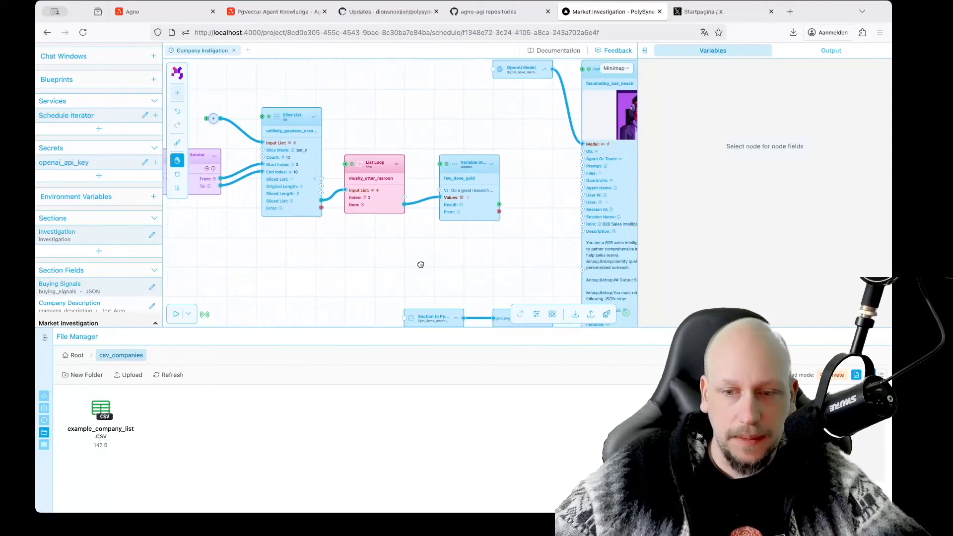
left_click(466, 213)
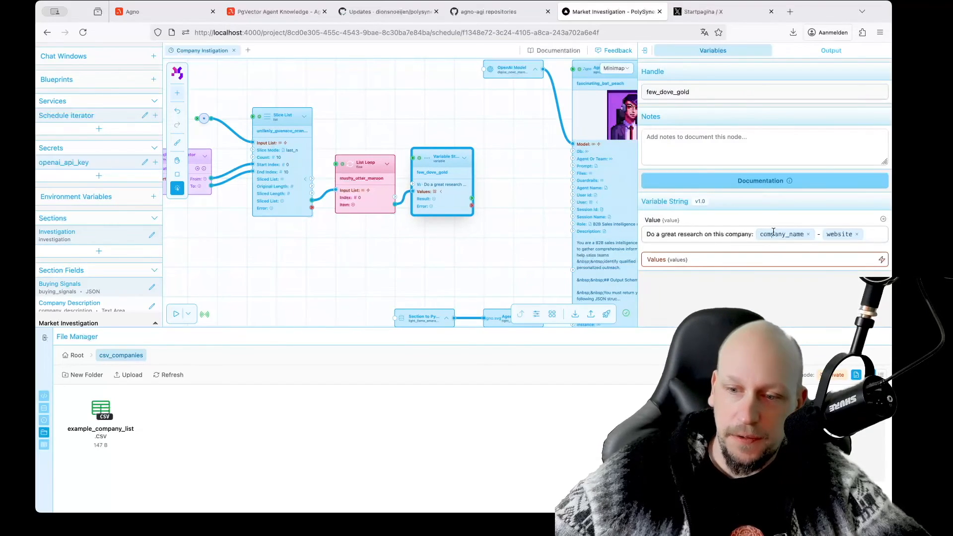
left_click(480, 242)
Step: Connect the Variable String's Result output to the Agno Agent's Prompt input
left_click_drag(434, 180, 476, 177)
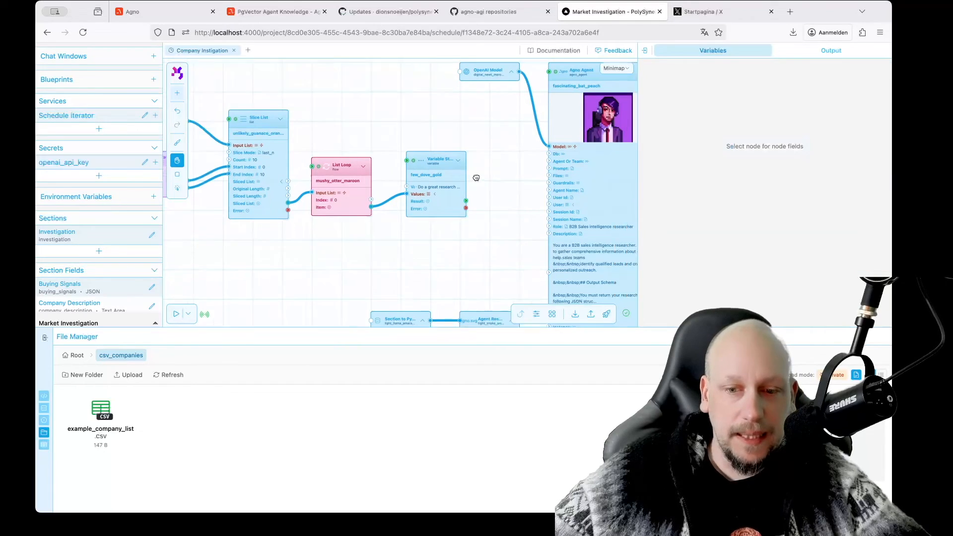
scroll(417, 179, "up", 3)
left_click(362, 186)
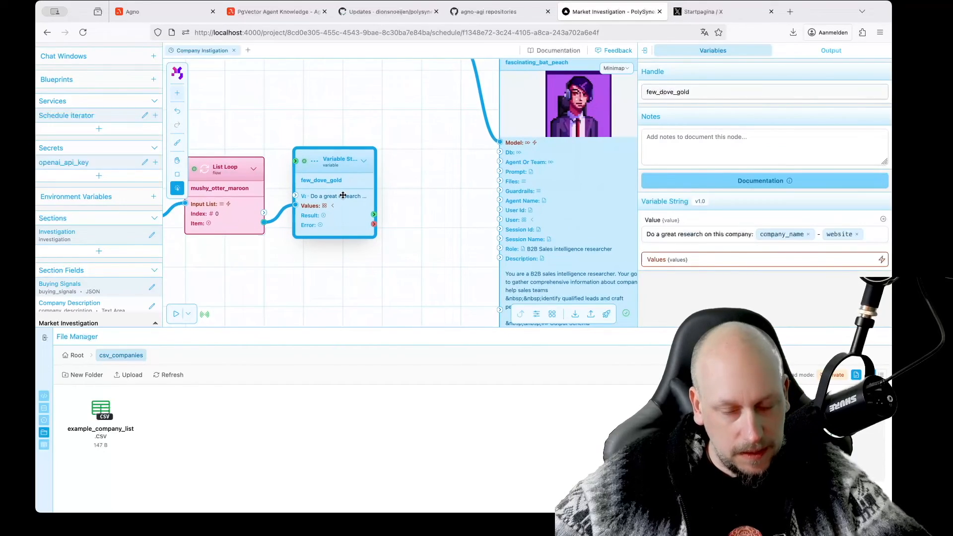
left_click_drag(345, 199, 499, 171)
Step: Examine the complete node chain from the starting schedule nodes to the final nodes, then focus on the Schedule iterator and Slice List
scroll(436, 233, "down", 8)
scroll(436, 237, "down", 2)
key("space")
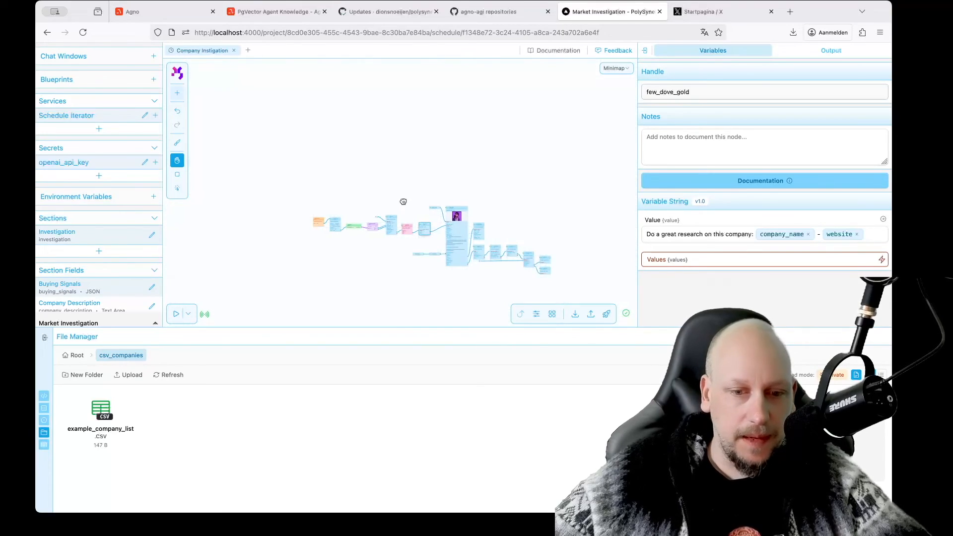
left_click_drag(403, 201, 402, 164)
scroll(402, 163, "up", 3)
key("space")
left_click_drag(568, 151, 533, 134)
key("space")
scroll(530, 129, "up", 3)
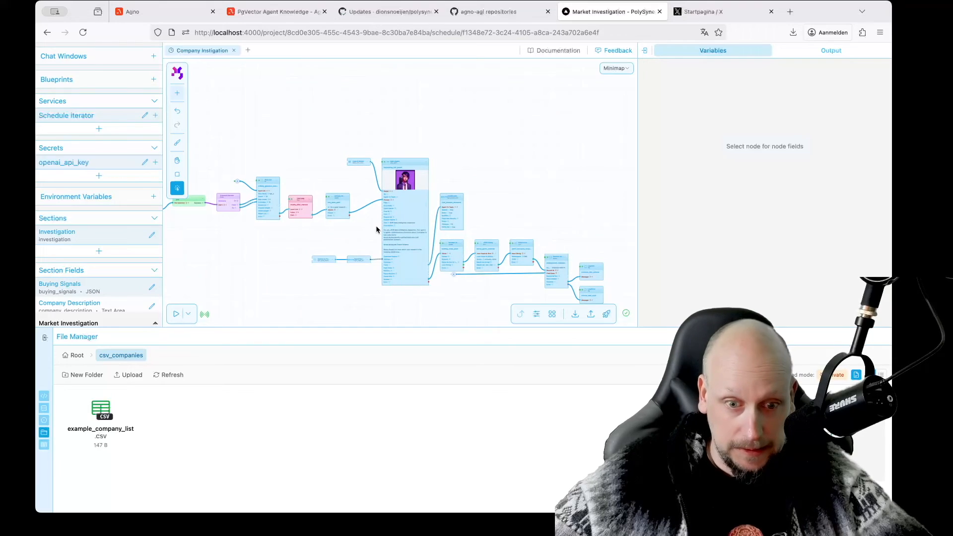
key("space")
left_click_drag(349, 110, 503, 131)
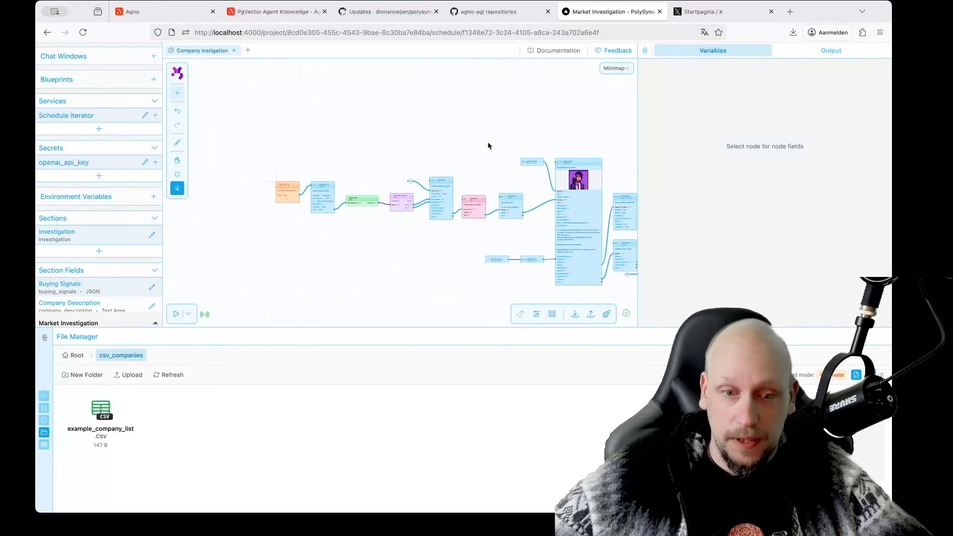
scroll(415, 209, "up", 5)
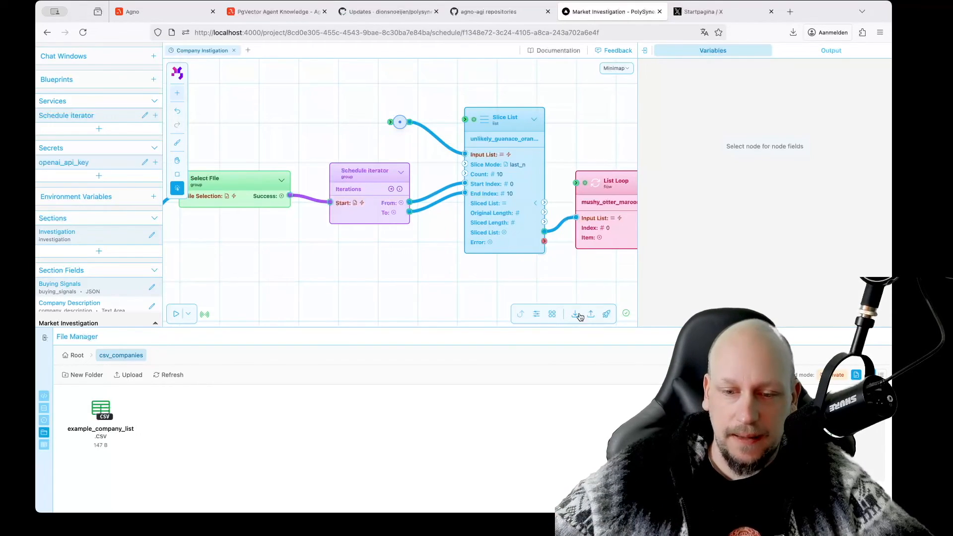
Step: Run the "Get the current iteration" play button in the mock stage, check its result and close the play view
left_click(552, 315)
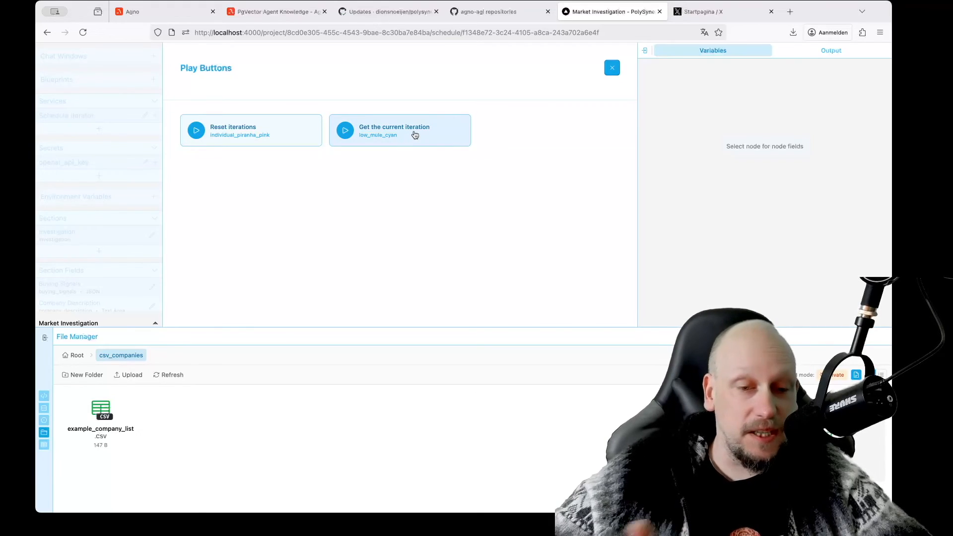
left_click(415, 135)
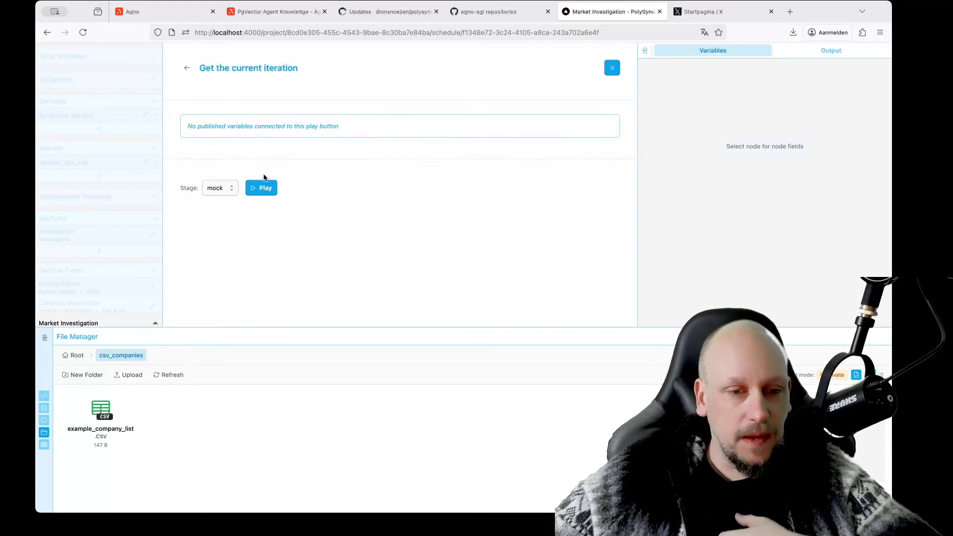
left_click(262, 187)
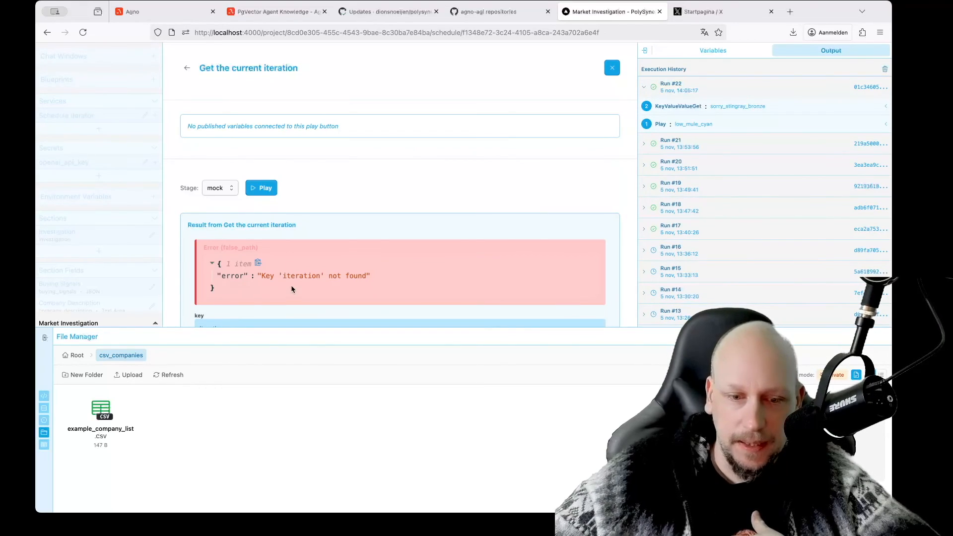
scroll(291, 286, "down", 2)
scroll(329, 207, "up", 2)
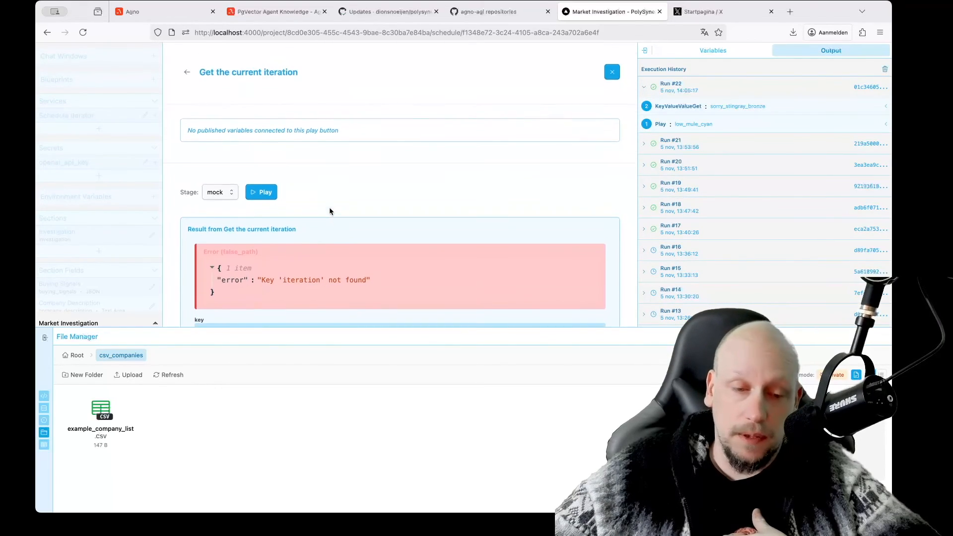
left_click(612, 68)
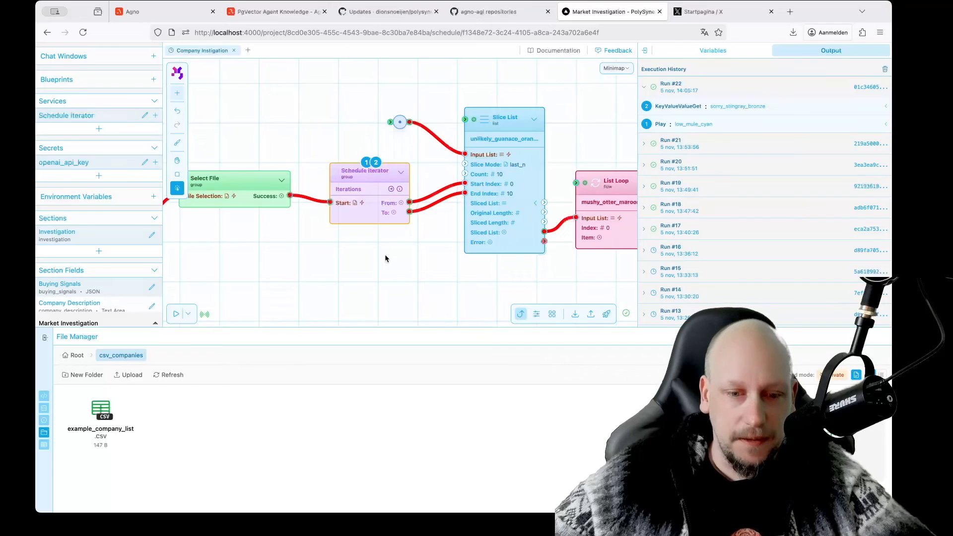
Step: Look over the main workflow and check which play buttons are available
scroll(385, 258, "down", 1)
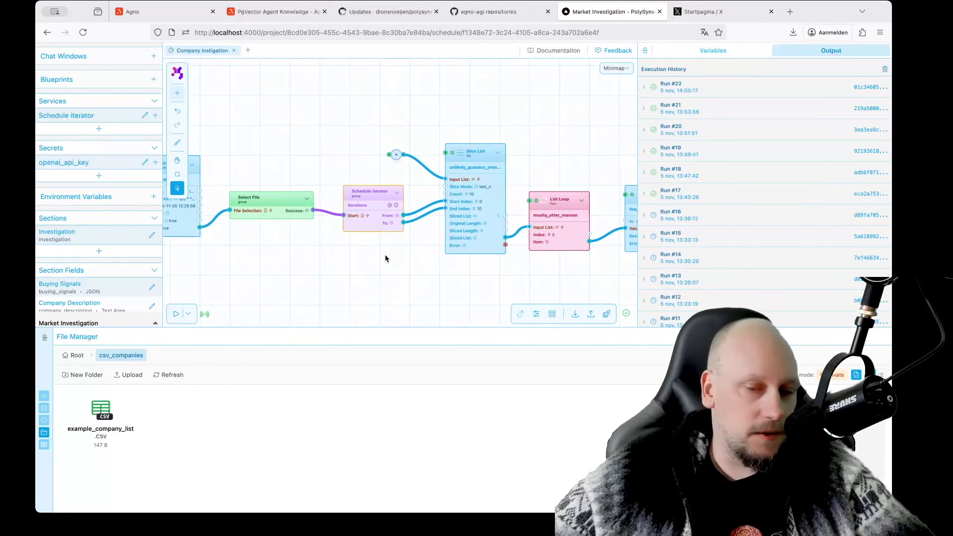
scroll(377, 261, "down", 2)
left_click_drag(377, 262, 324, 235)
scroll(353, 254, "down", 2)
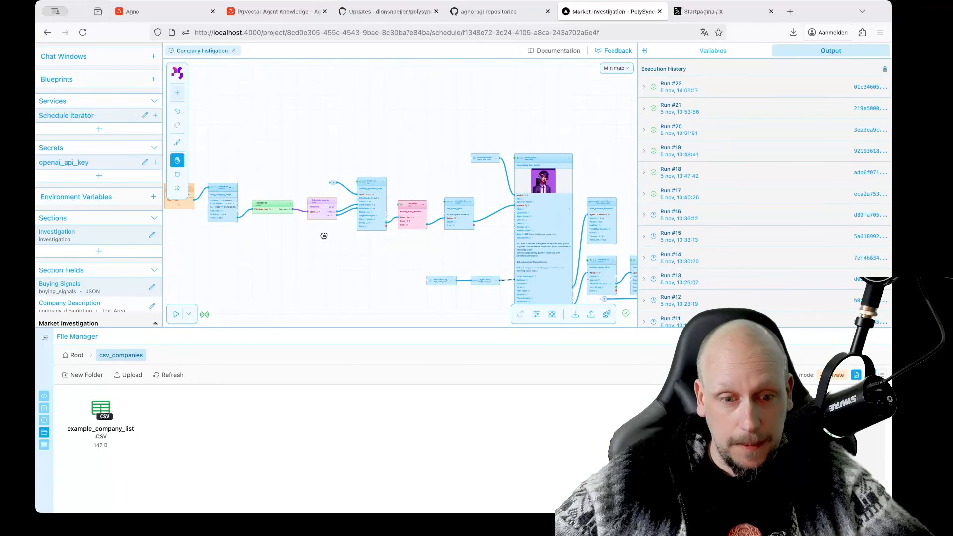
key("space")
left_click(552, 316)
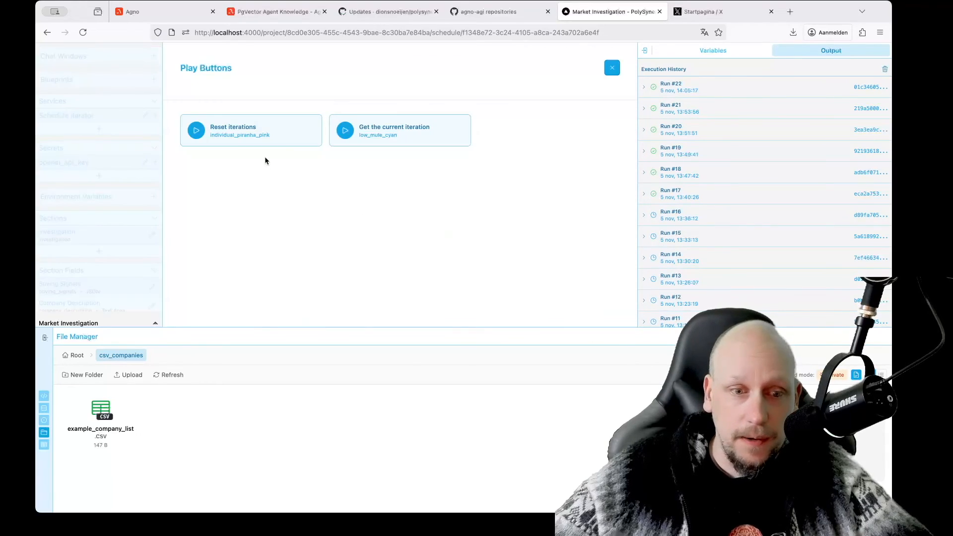
left_click(612, 67)
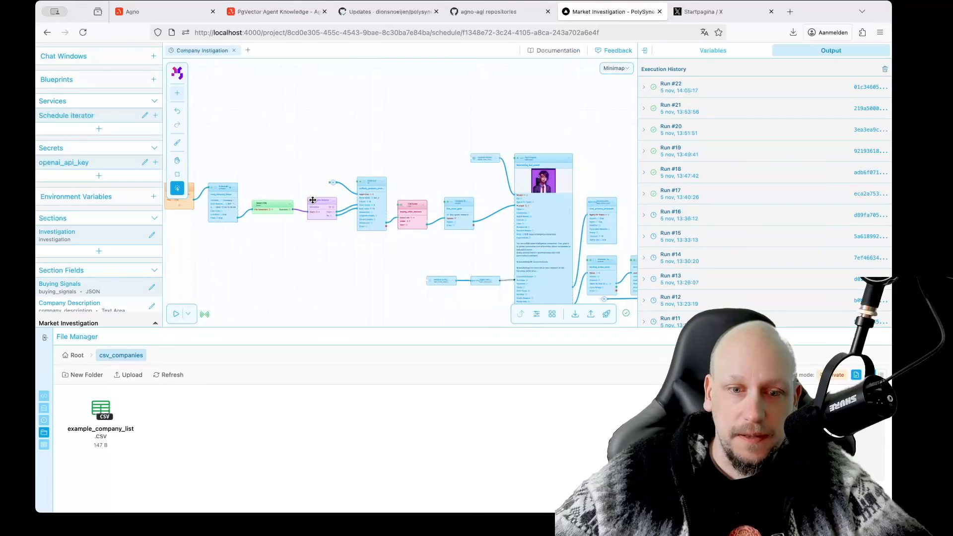
Step: Inspect the "Reset iterations" and "Get the current iteration" Play nodes inside the Schedule iterator group and compare them with the play button list
scroll(318, 236, "up", 3)
left_click(328, 173)
double_click(328, 173)
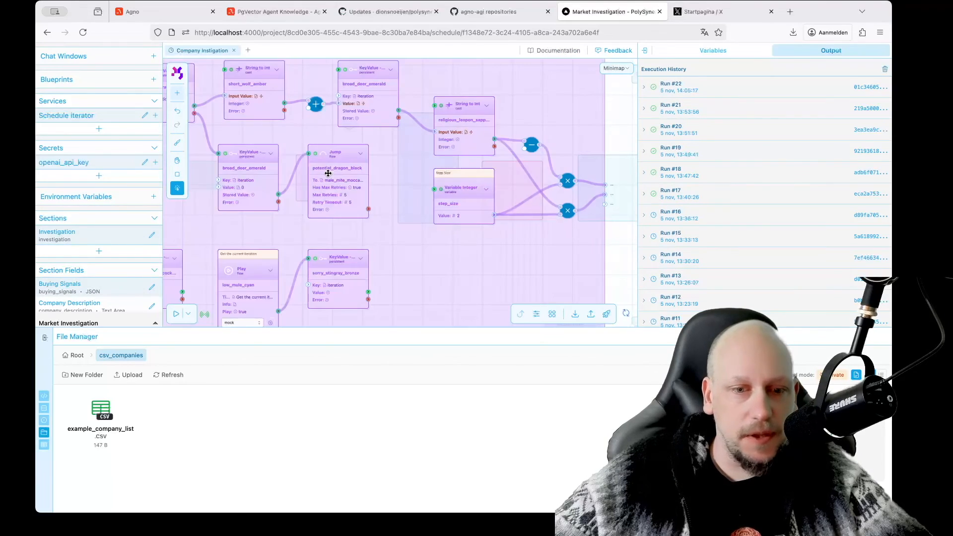
key("space")
left_click_drag(308, 221, 497, 147)
scroll(307, 178, "up", 2)
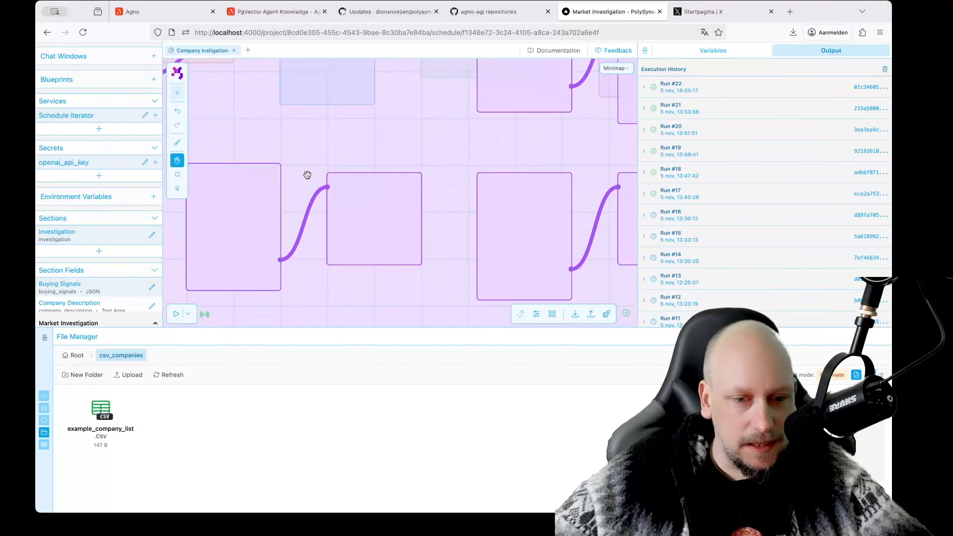
left_click_drag(309, 177, 398, 106)
scroll(338, 150, "up", 2)
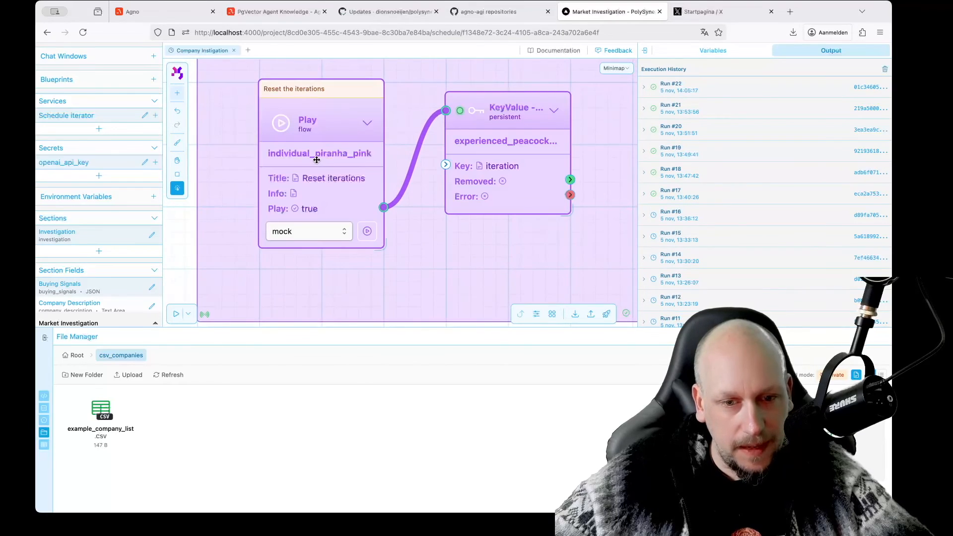
key("space")
left_click_drag(488, 247, 213, 253)
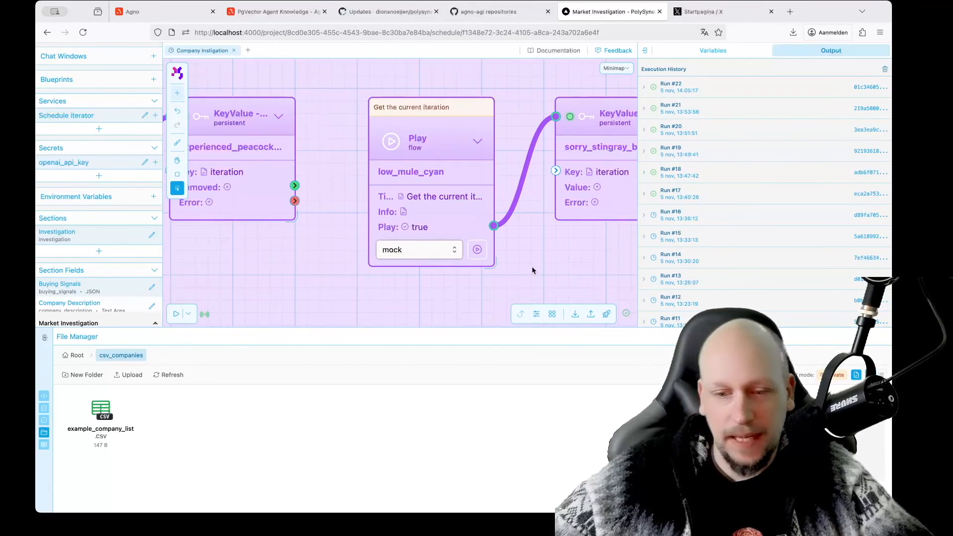
left_click(551, 314)
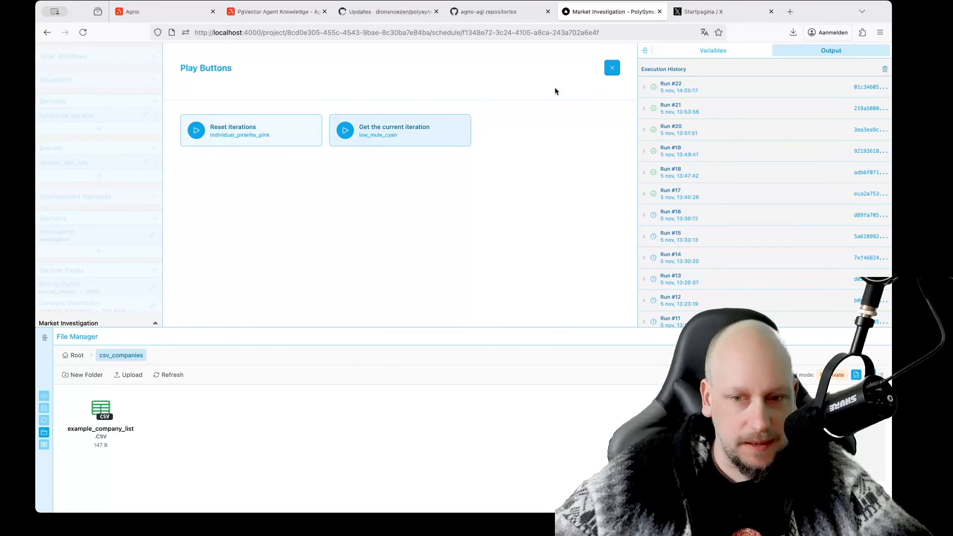
left_click(612, 67)
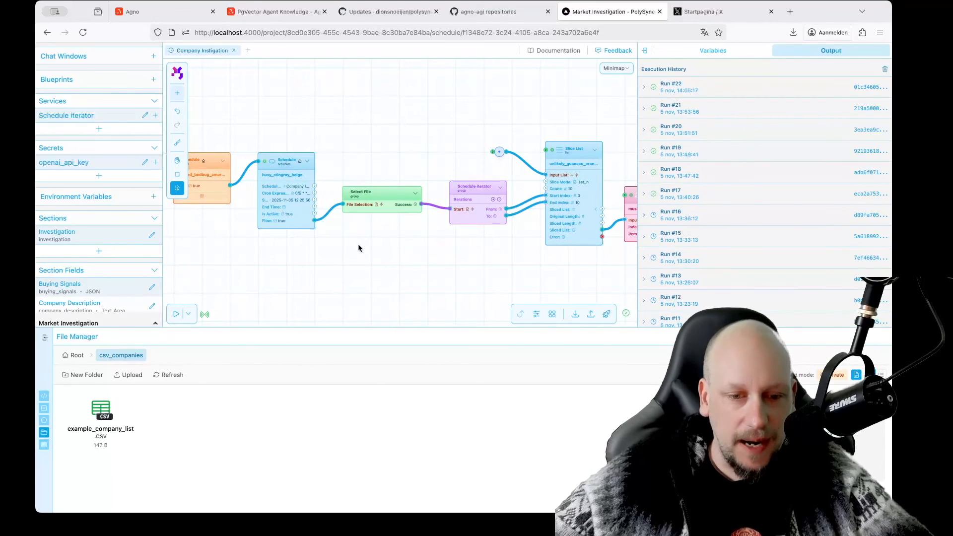
Step: Examine the main workflow from the schedule nodes through file selection, iteration, list slicing and looping to the Agno Agent
scroll(358, 248, "up", 2)
scroll(358, 248, "down", 4)
key("space")
left_click_drag(359, 248, 320, 230)
scroll(287, 240, "down", 3)
key("space")
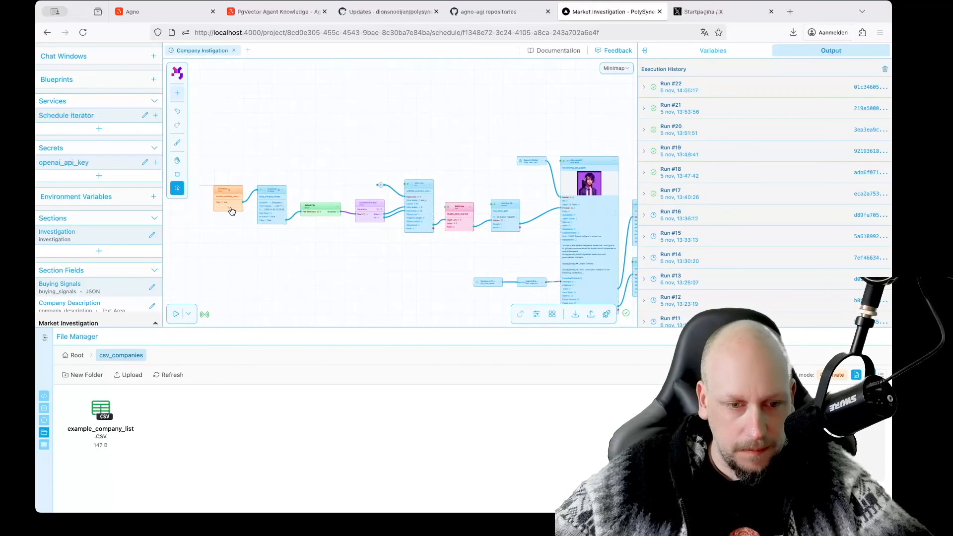
key("space")
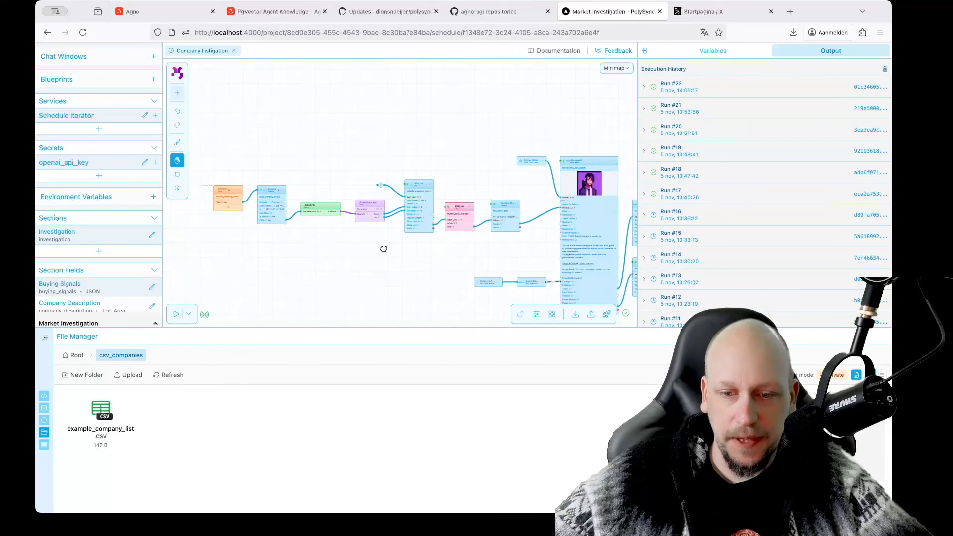
left_click_drag(382, 246, 275, 235)
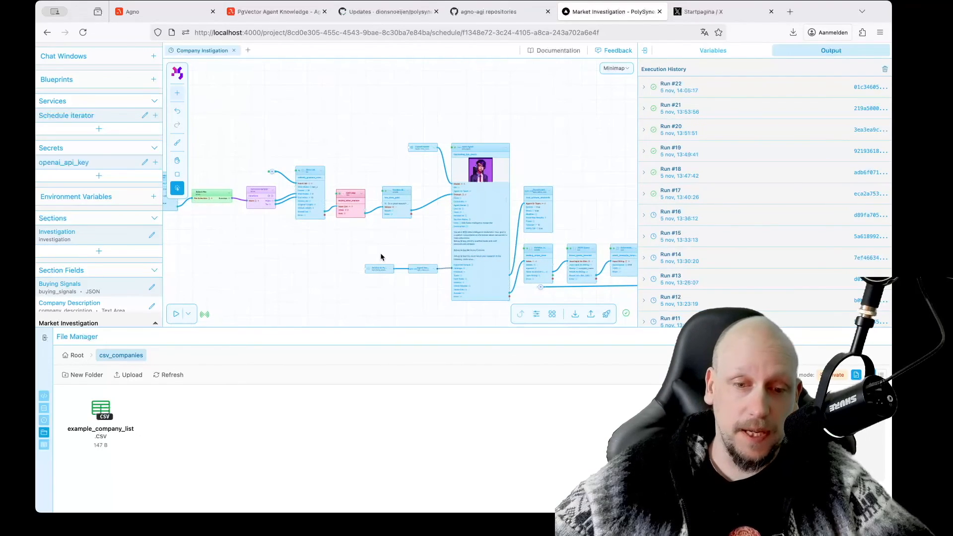
Step: Move the small junction node on the long connection below the agent's output nodes next to the node that branches into the two final nodes
key("space")
left_click_drag(378, 251, 289, 203)
key("space")
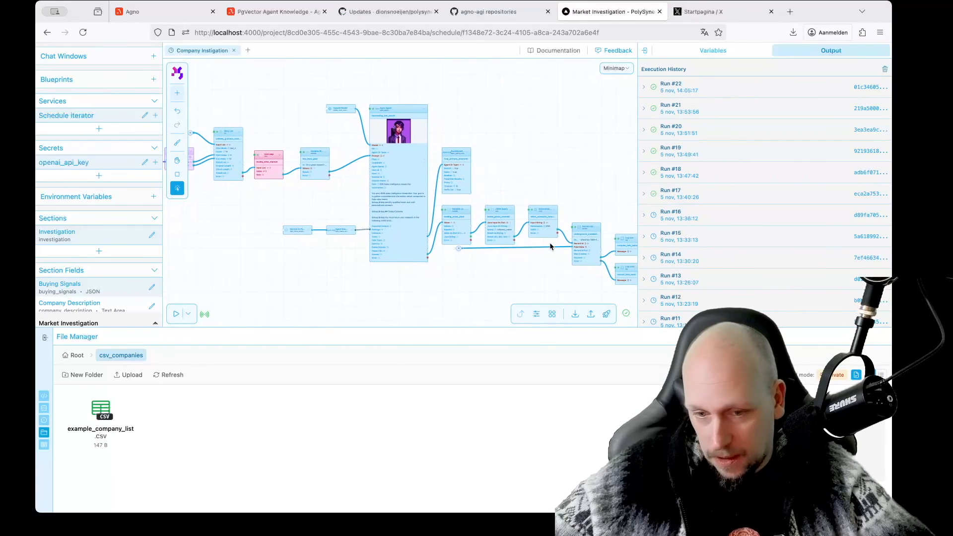
scroll(549, 247, "up", 2)
left_click_drag(432, 255, 553, 257)
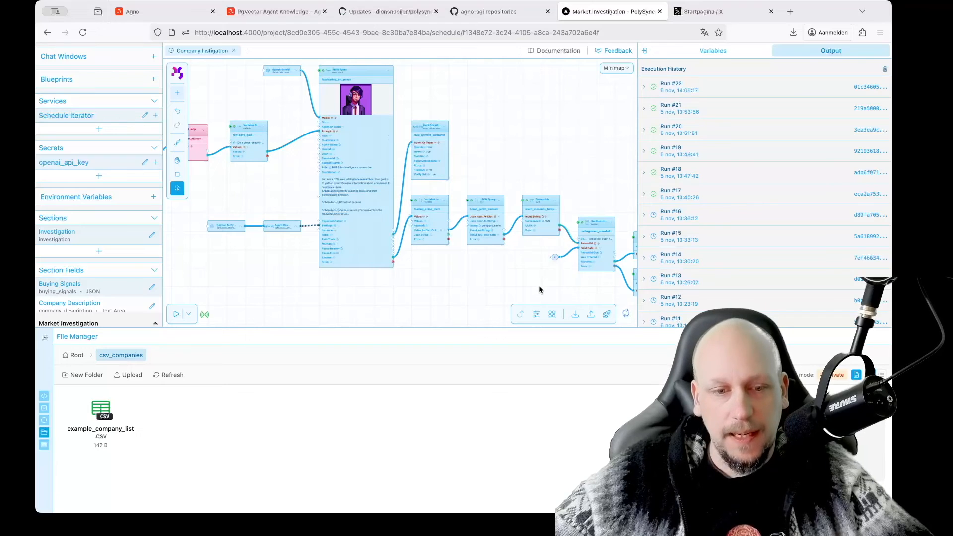
Step: Run the whole workflow from the orange starting schedule node and follow the run at the Agno Agent
scroll(538, 285, "down", 4)
key("space")
left_click_drag(480, 289, 452, 278)
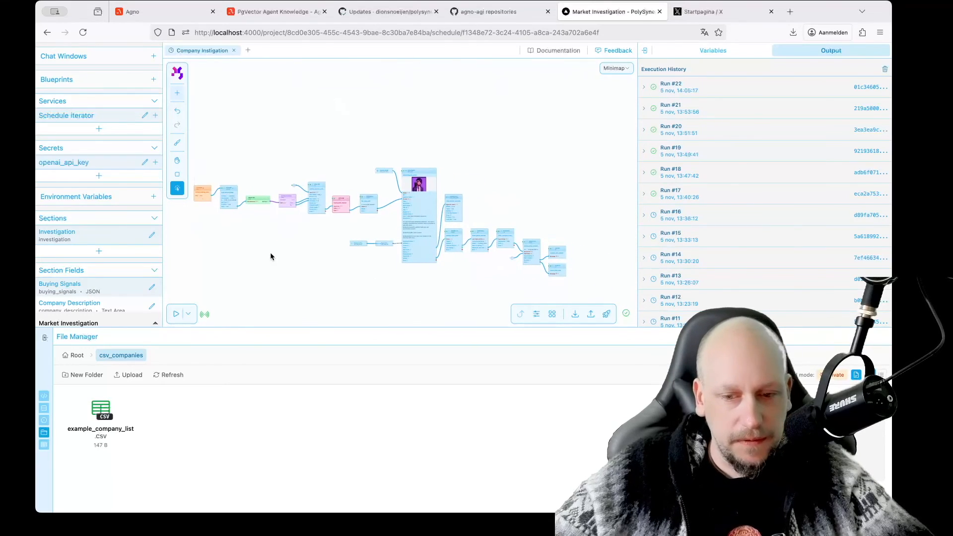
left_click(204, 201)
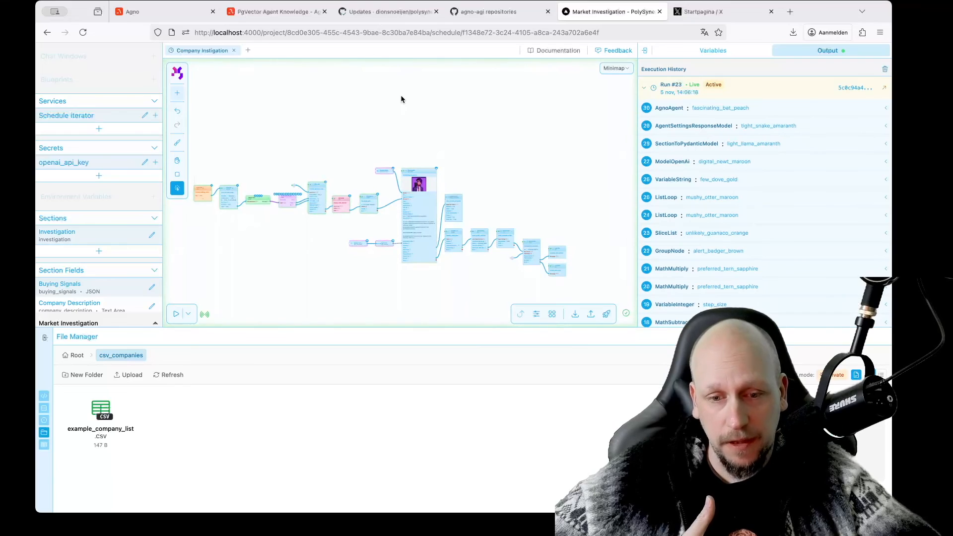
scroll(433, 210, "up", 3)
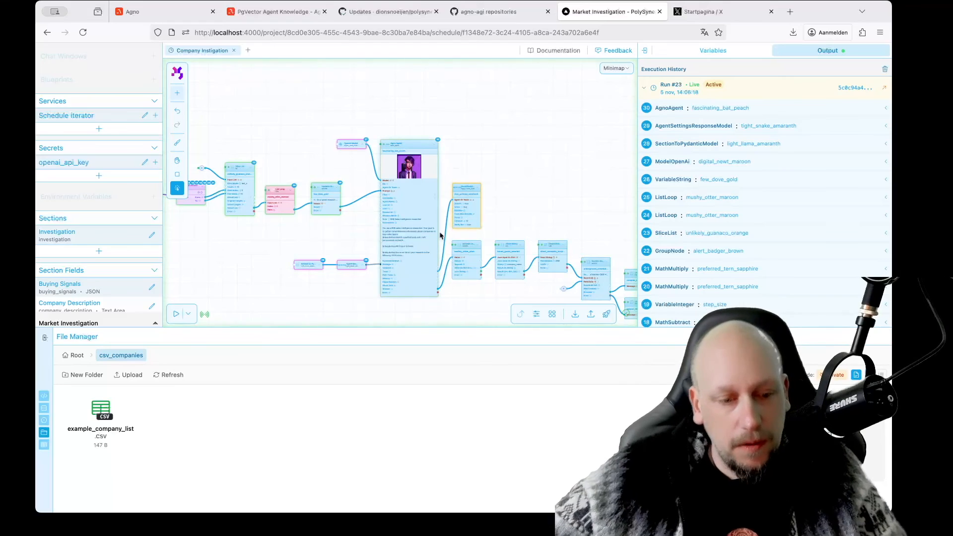
Step: Show the Investigation section's records table and look closer at the workflow above it
left_click(43, 445)
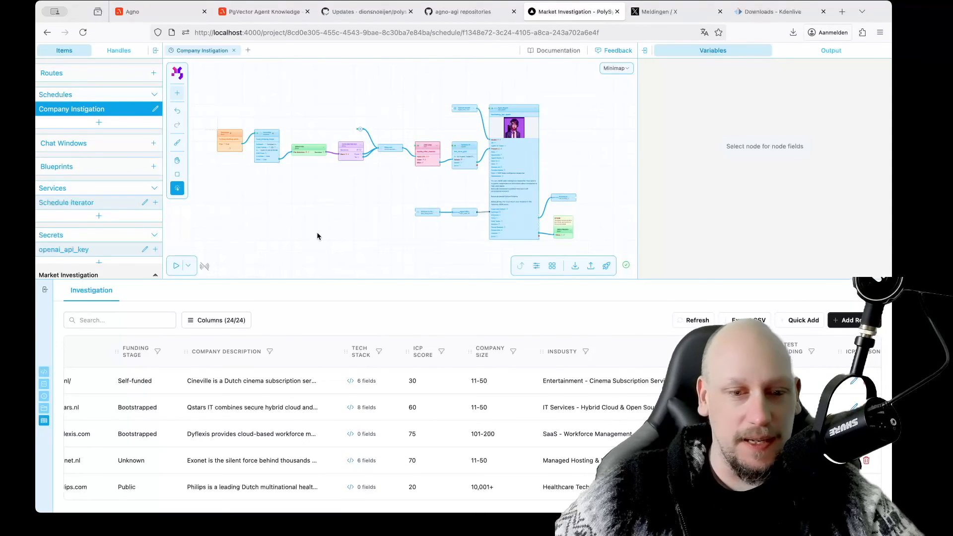
scroll(331, 234, "up", 2)
scroll(317, 174, "up", 5)
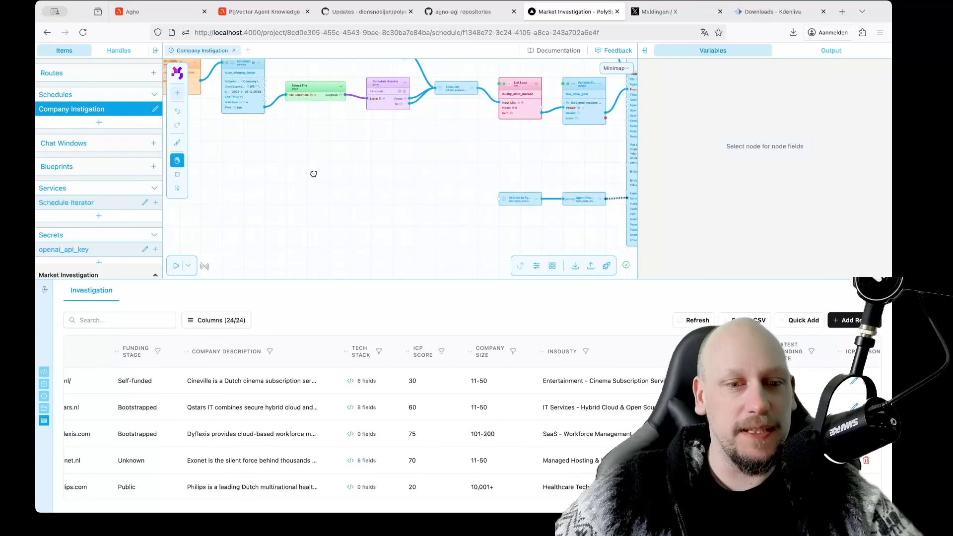
Step: Look inside the Store Results group connected to the agent's Answer output, close it and read its STORE note
left_click_drag(424, 182, 249, 181)
left_click_drag(311, 190, 224, 192)
scroll(525, 169, "down", 3)
left_click_drag(537, 168, 498, 109)
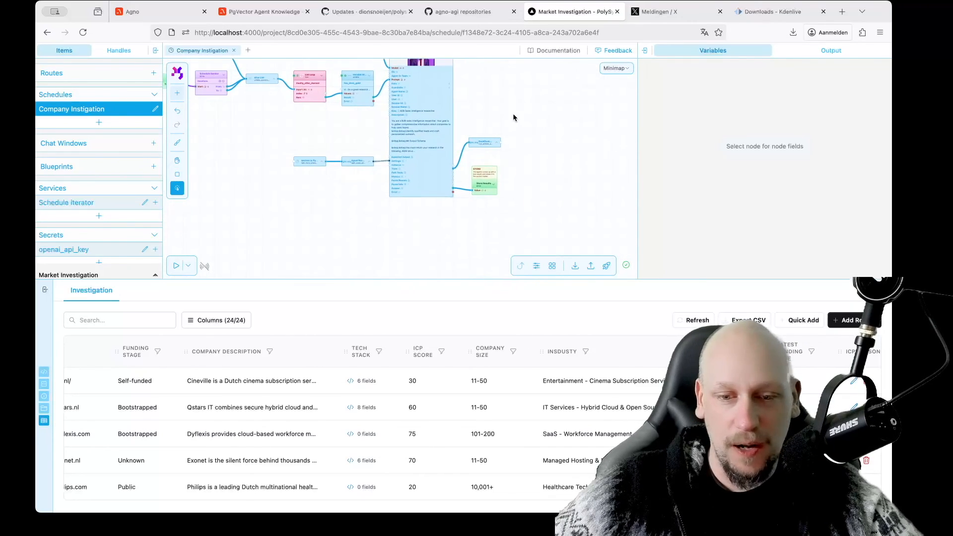
scroll(505, 145, "up", 3)
left_click_drag(524, 183, 502, 162)
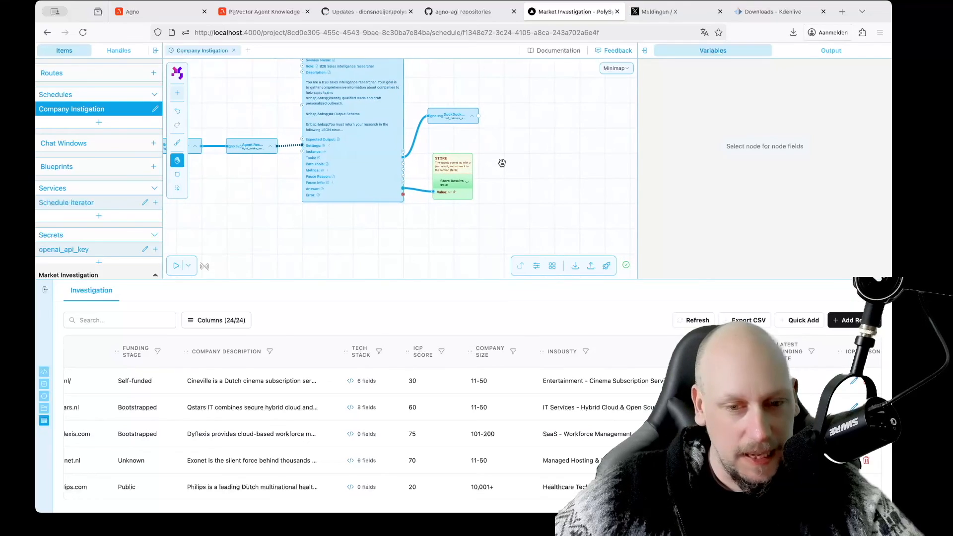
double_click(472, 171)
left_click(505, 216)
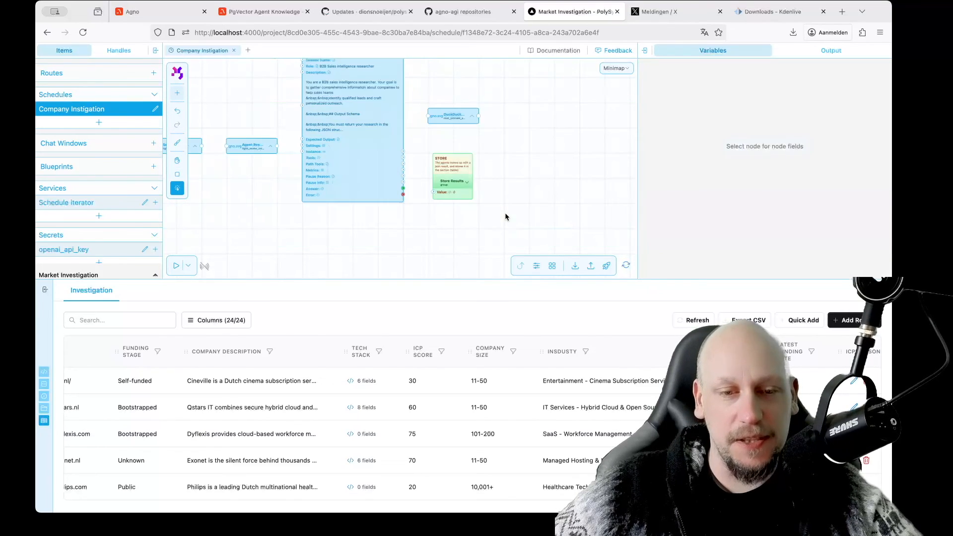
scroll(440, 173, "up", 5)
scroll(440, 173, "up", 1)
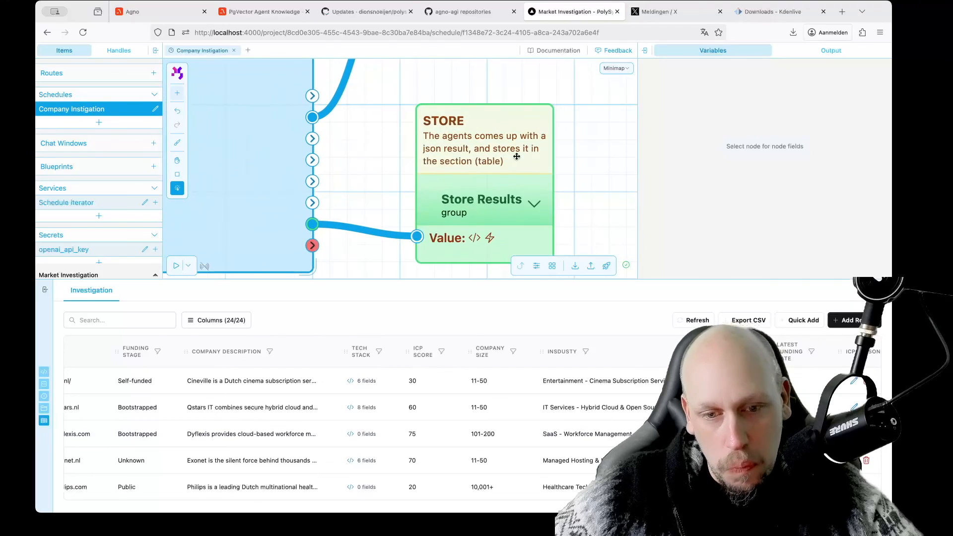
scroll(452, 182, "down", 6)
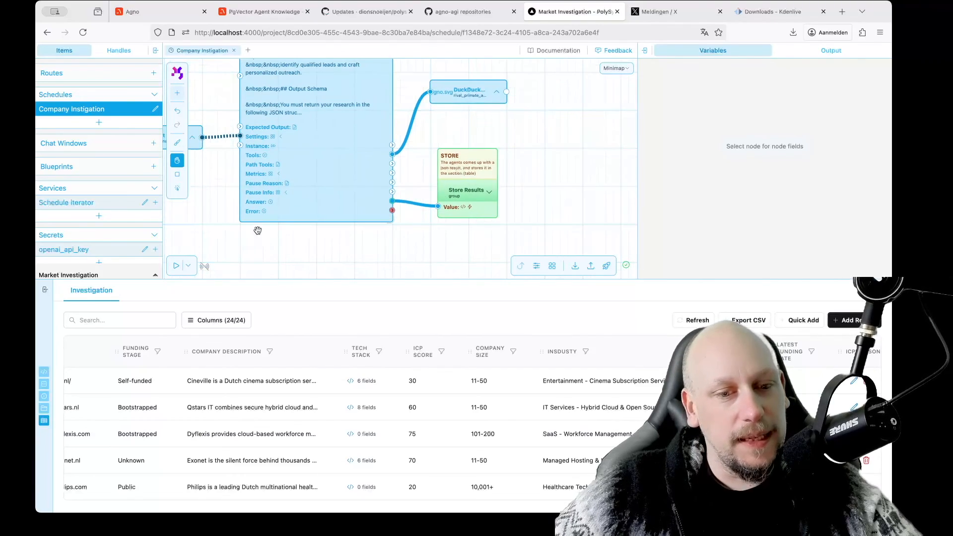
Step: Trace the workflow again from the orange schedule node through file selection, slicing and looping to the Agno Agent
left_click_drag(257, 232, 428, 238)
scroll(383, 224, "down", 4)
left_click_drag(341, 224, 533, 249)
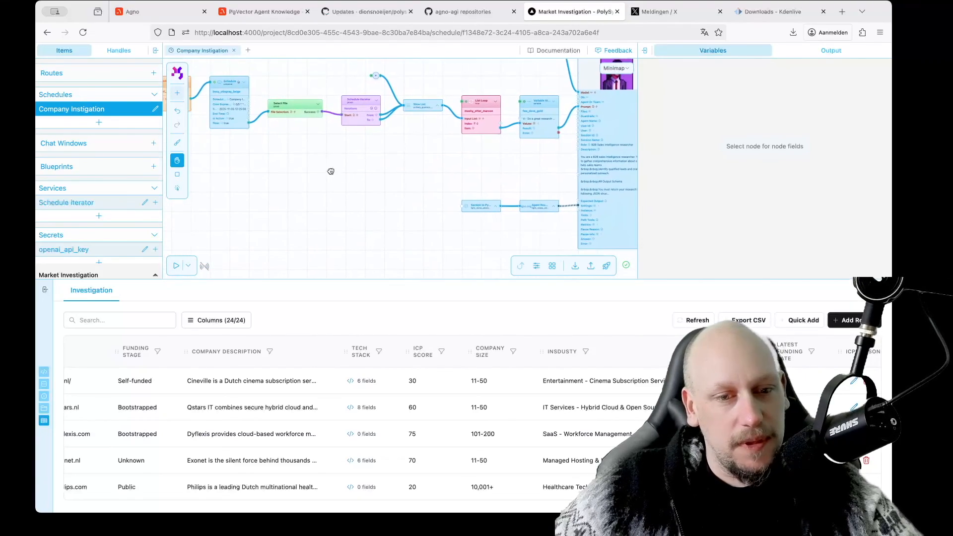
left_click_drag(329, 170, 423, 213)
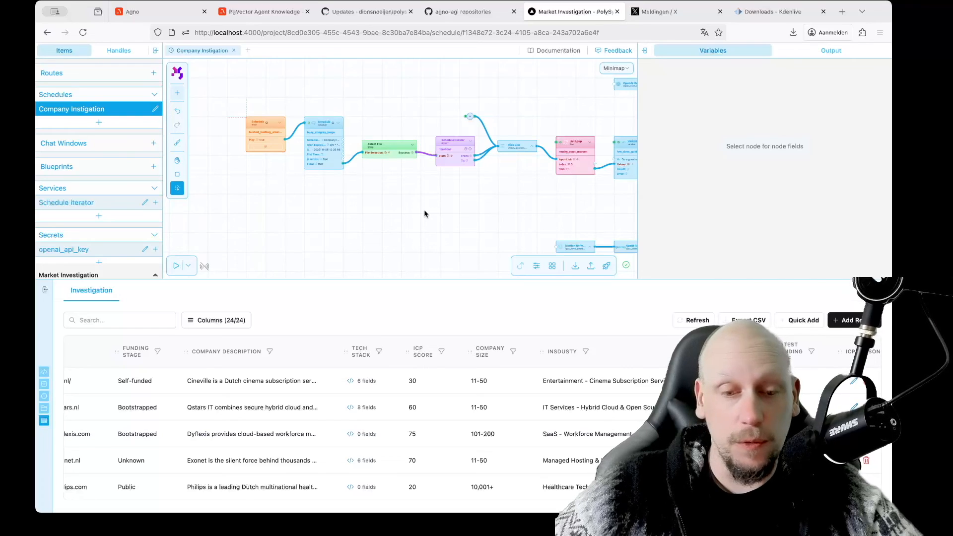
left_click_drag(451, 218, 264, 236)
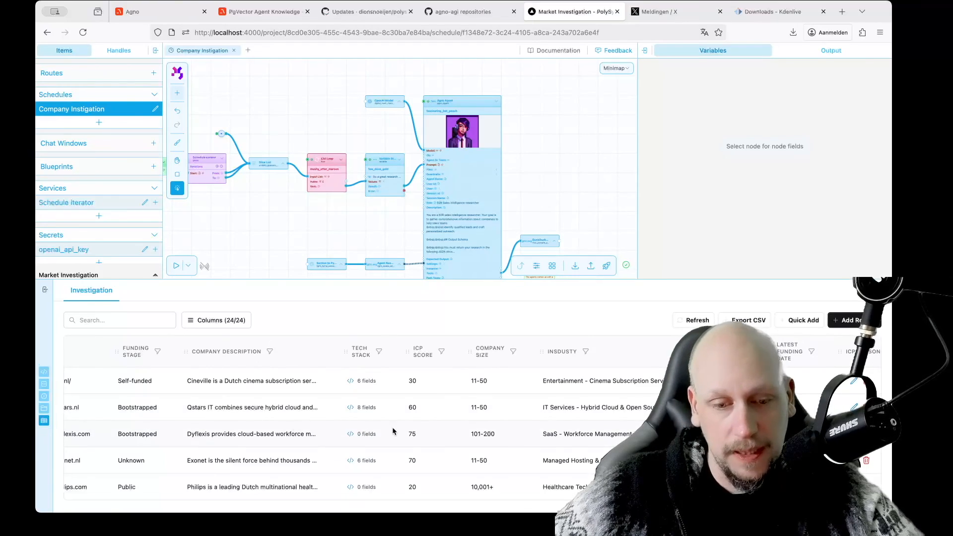
Step: View the tech stack fields of the Cineville record in the Investigation table and close them again
scroll(393, 431, "left", 5)
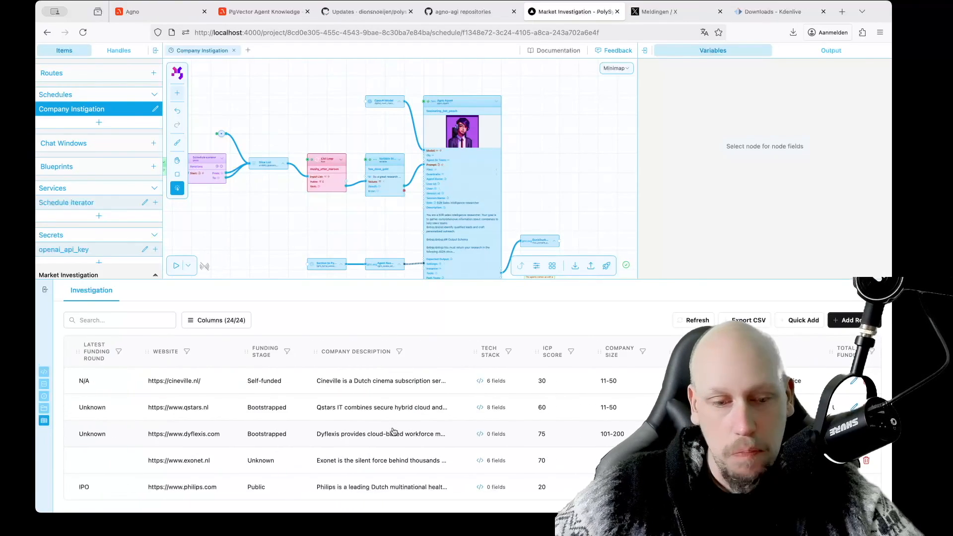
left_click(496, 381)
left_click(601, 359)
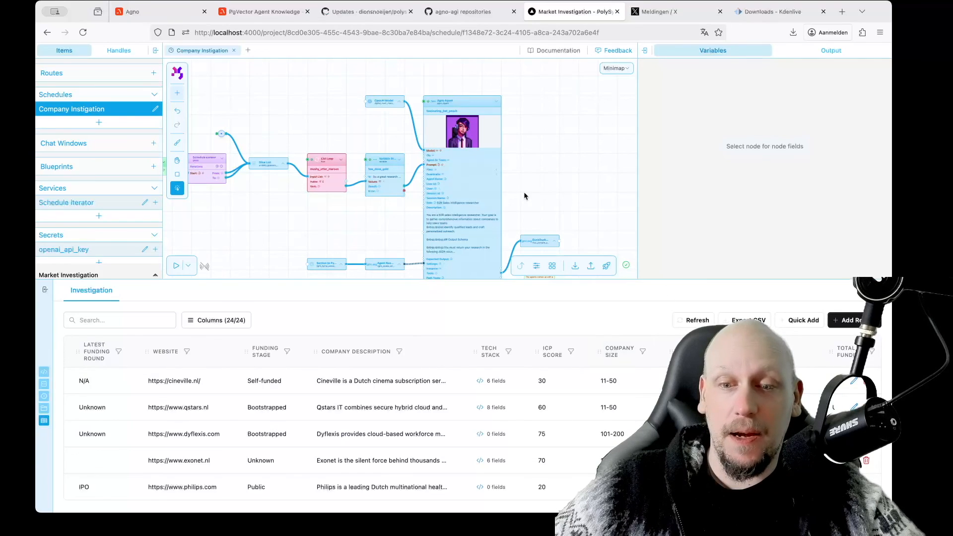
left_click_drag(570, 197, 521, 167)
scroll(521, 167, "down", 4)
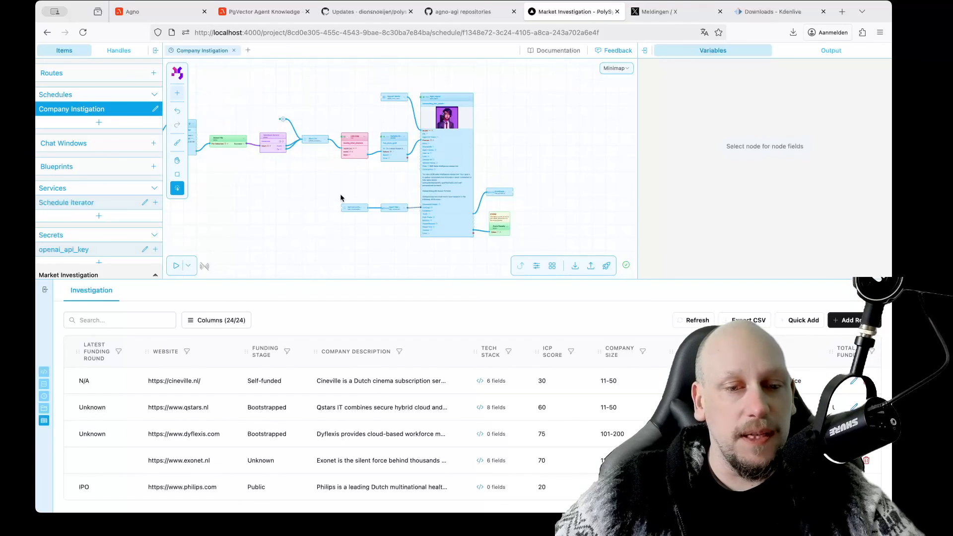
left_click_drag(309, 191, 376, 212)
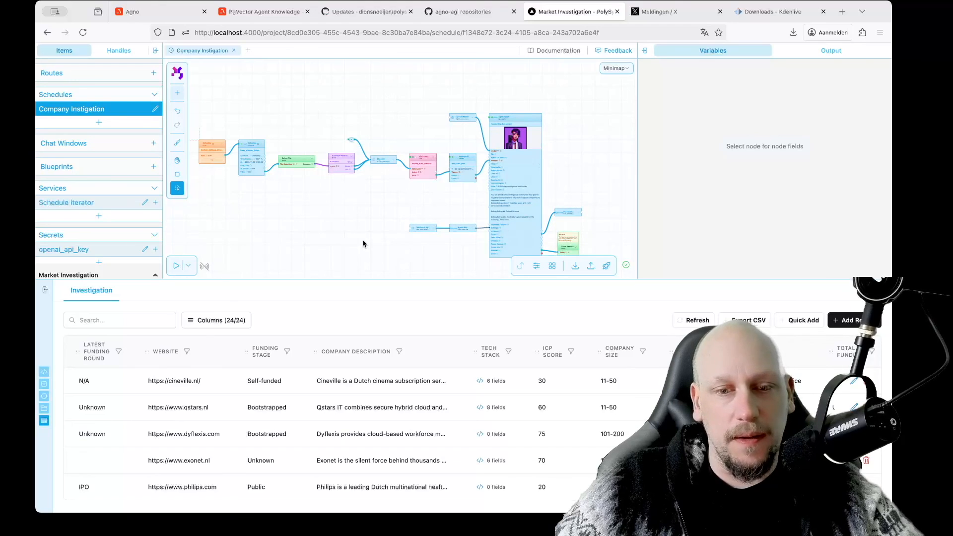
left_click_drag(362, 239, 386, 216)
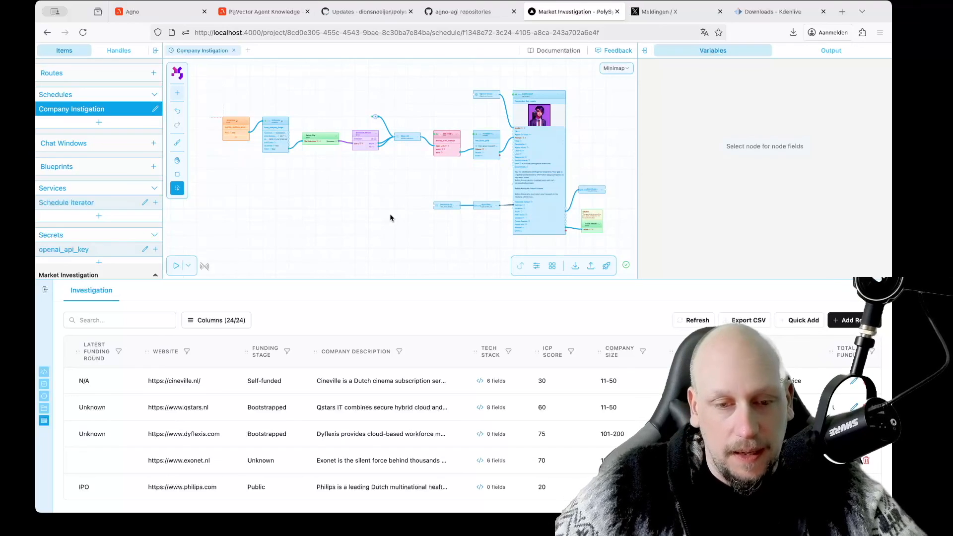
left_click_drag(397, 217, 381, 217)
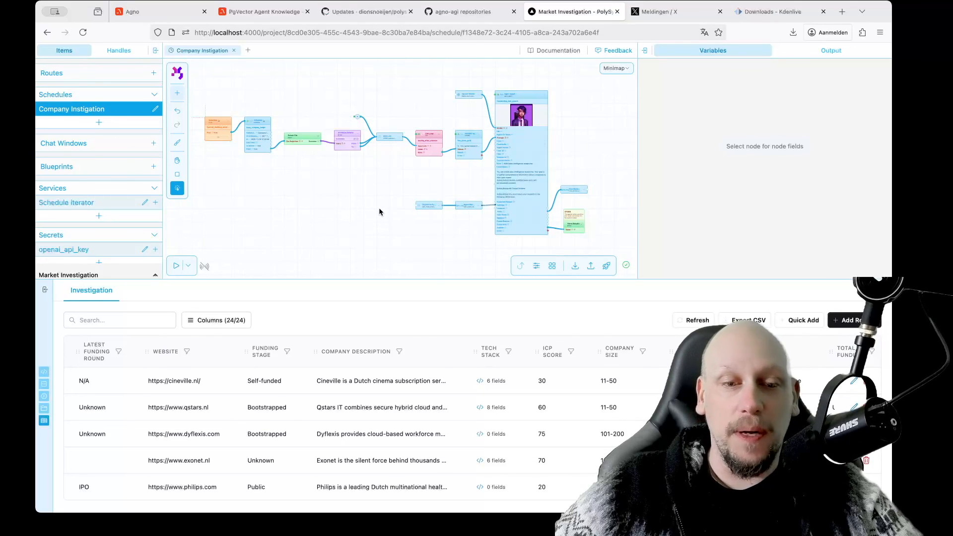
scroll(379, 207, "up", 3)
scroll(379, 207, "down", 1)
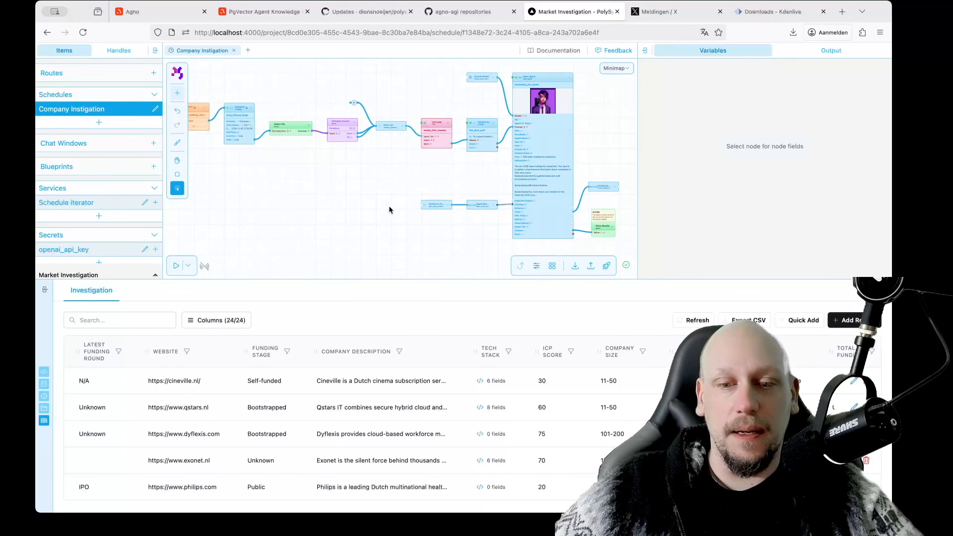